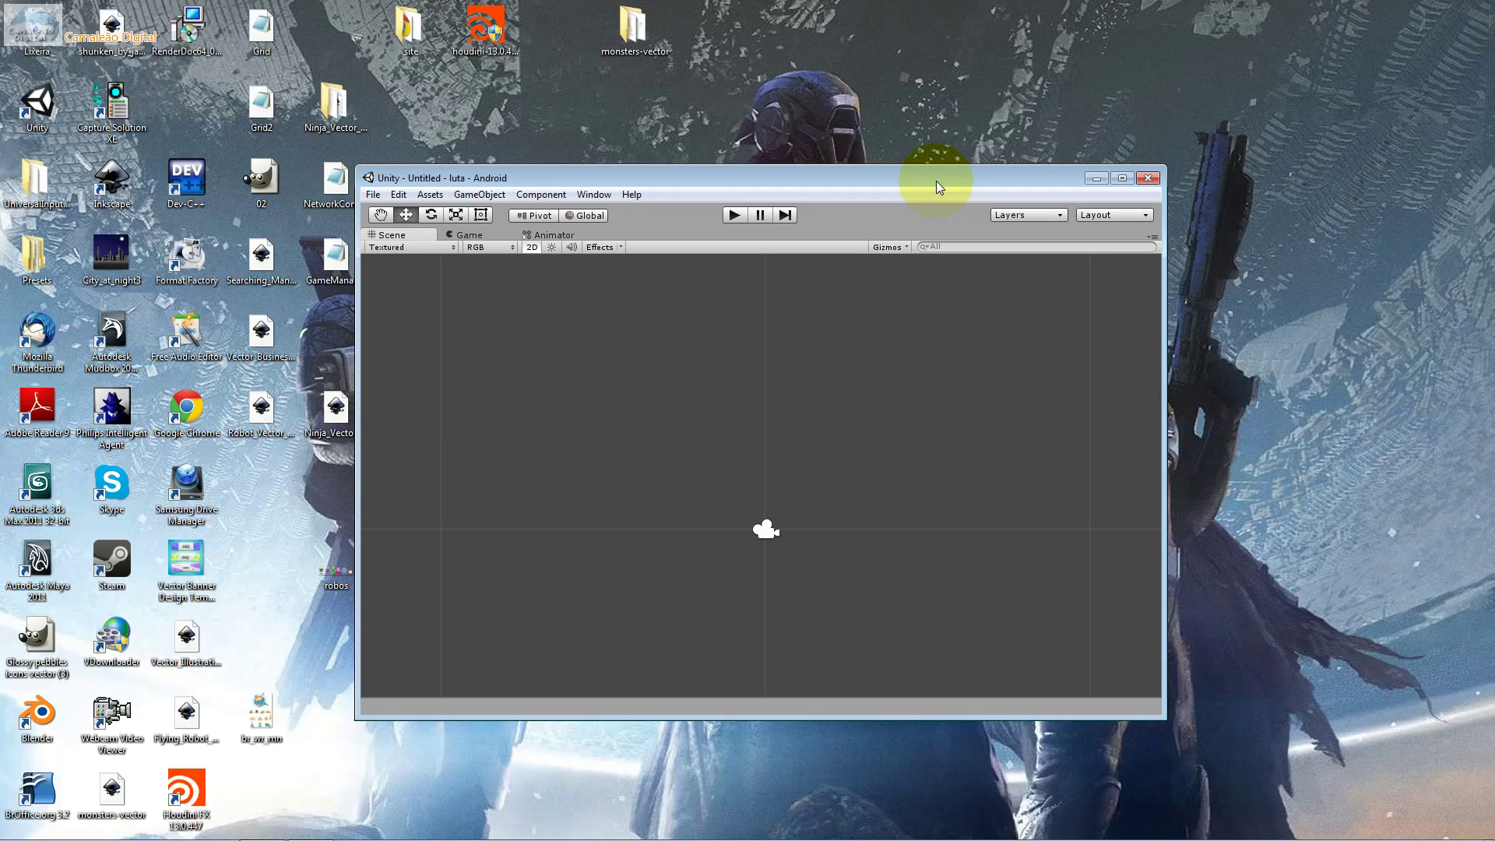
# Open the Game scene from ActionGame2D > Scenes through the Project panel, then close the panel.
pyautogui.click(593, 195)
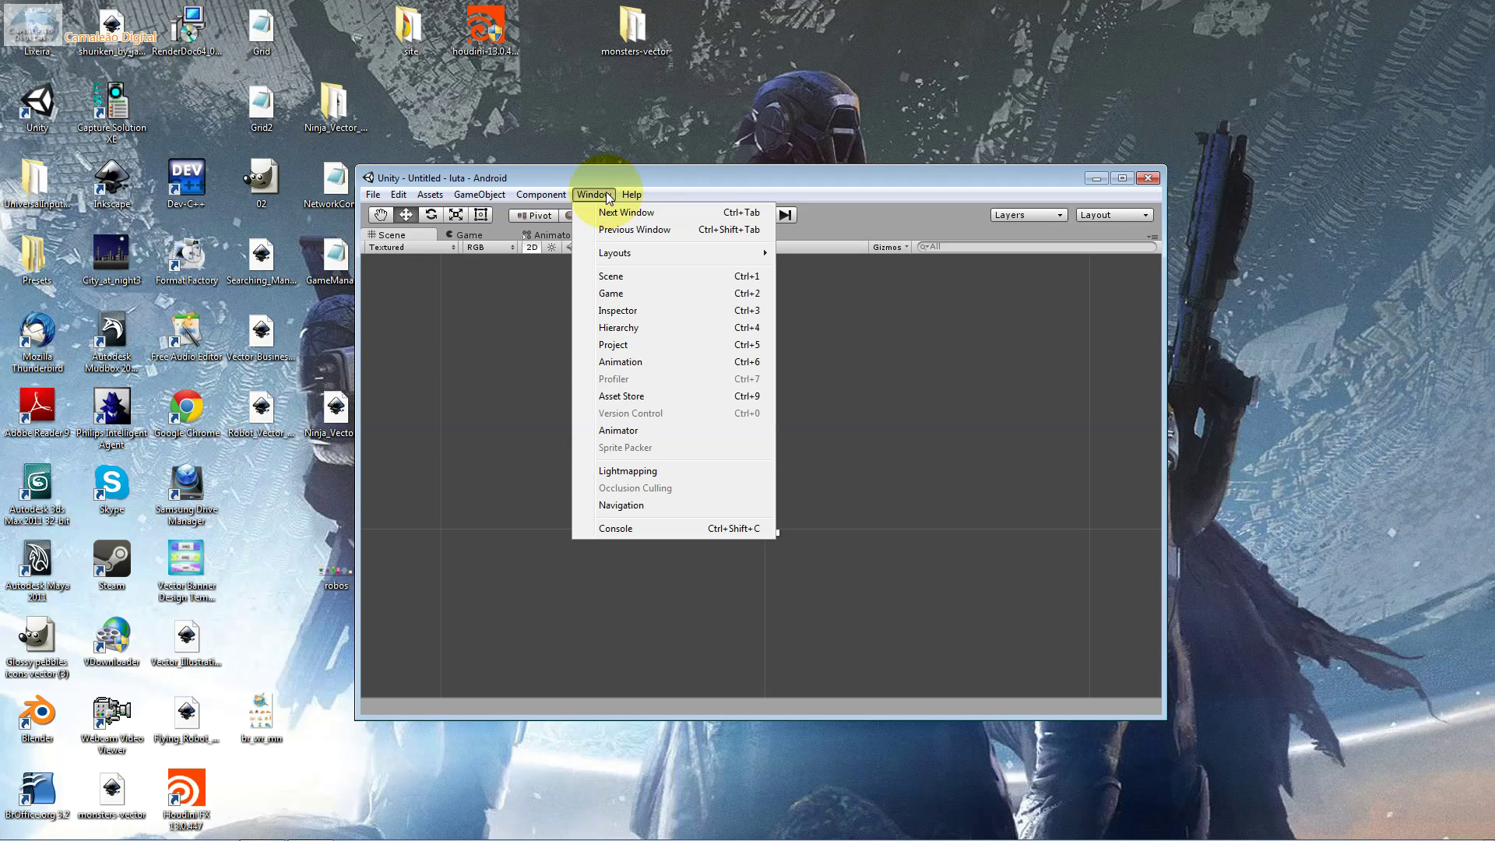
pyautogui.click(603, 350)
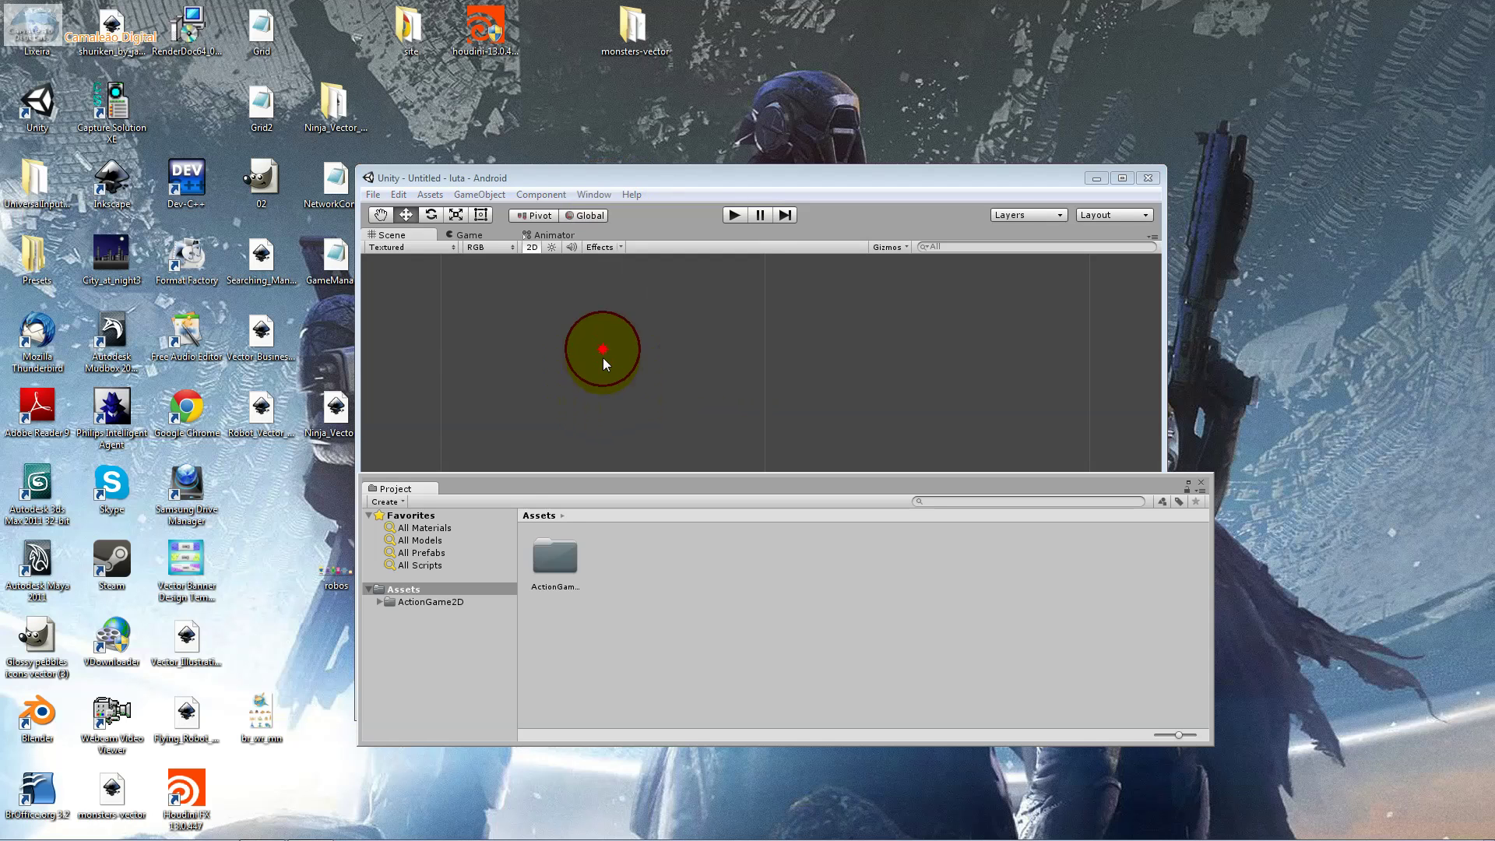
pyautogui.doubleClick(548, 544)
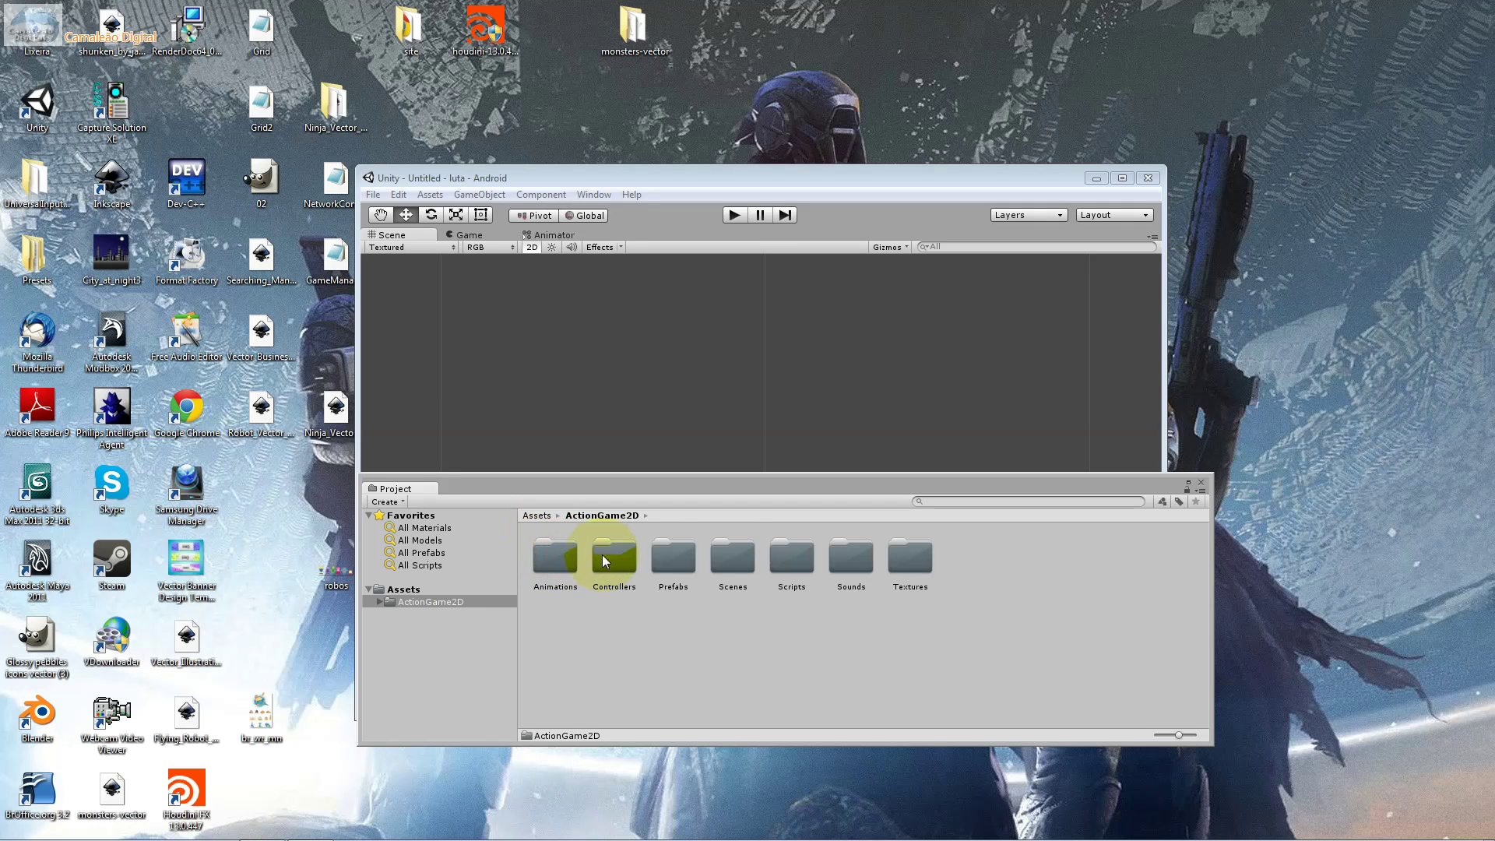
pyautogui.doubleClick(736, 555)
pyautogui.doubleClick(555, 552)
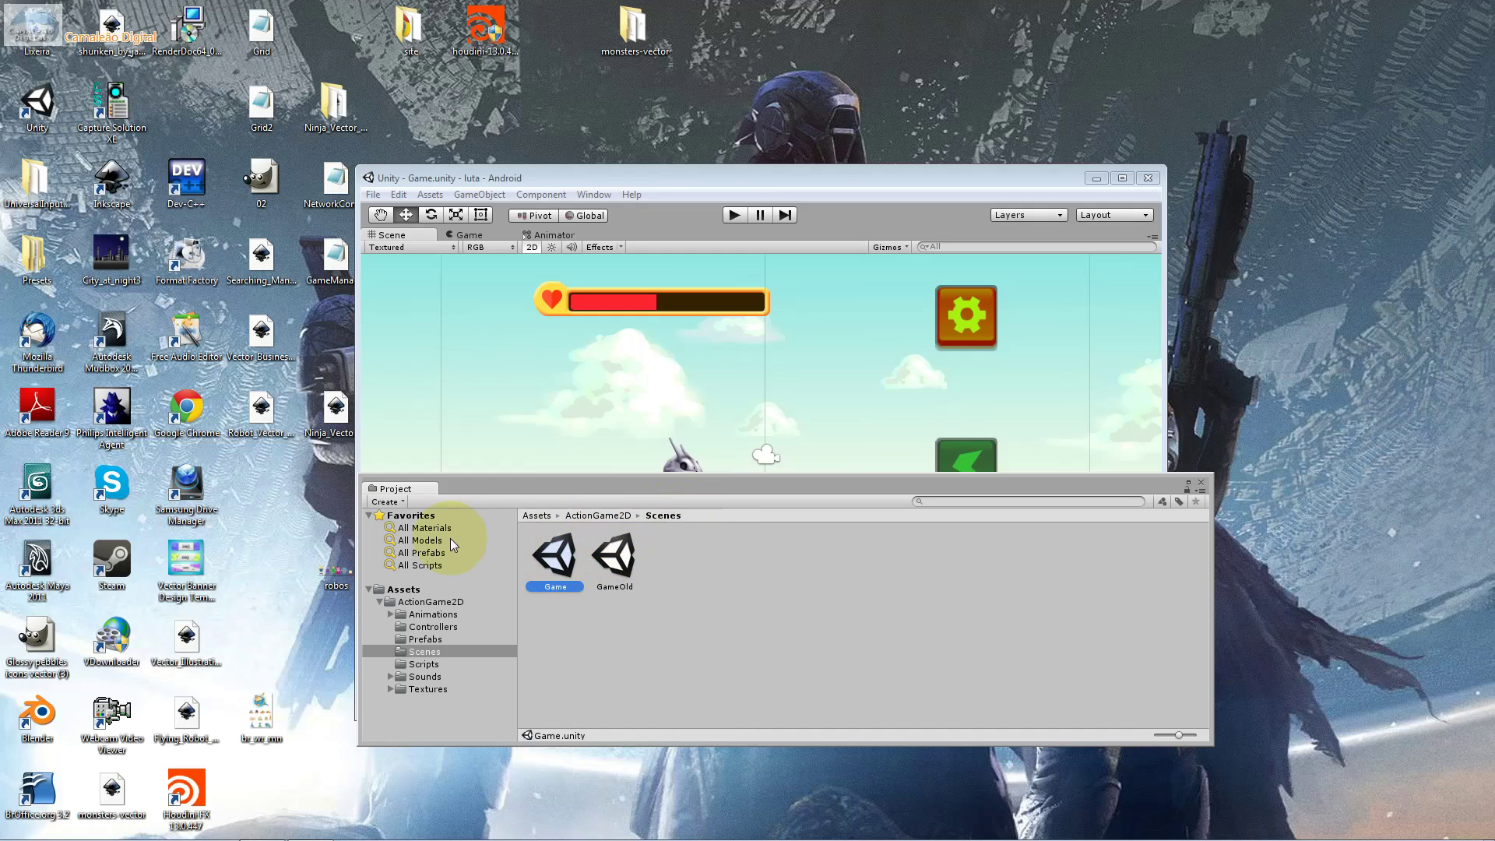
pyautogui.click(1201, 486)
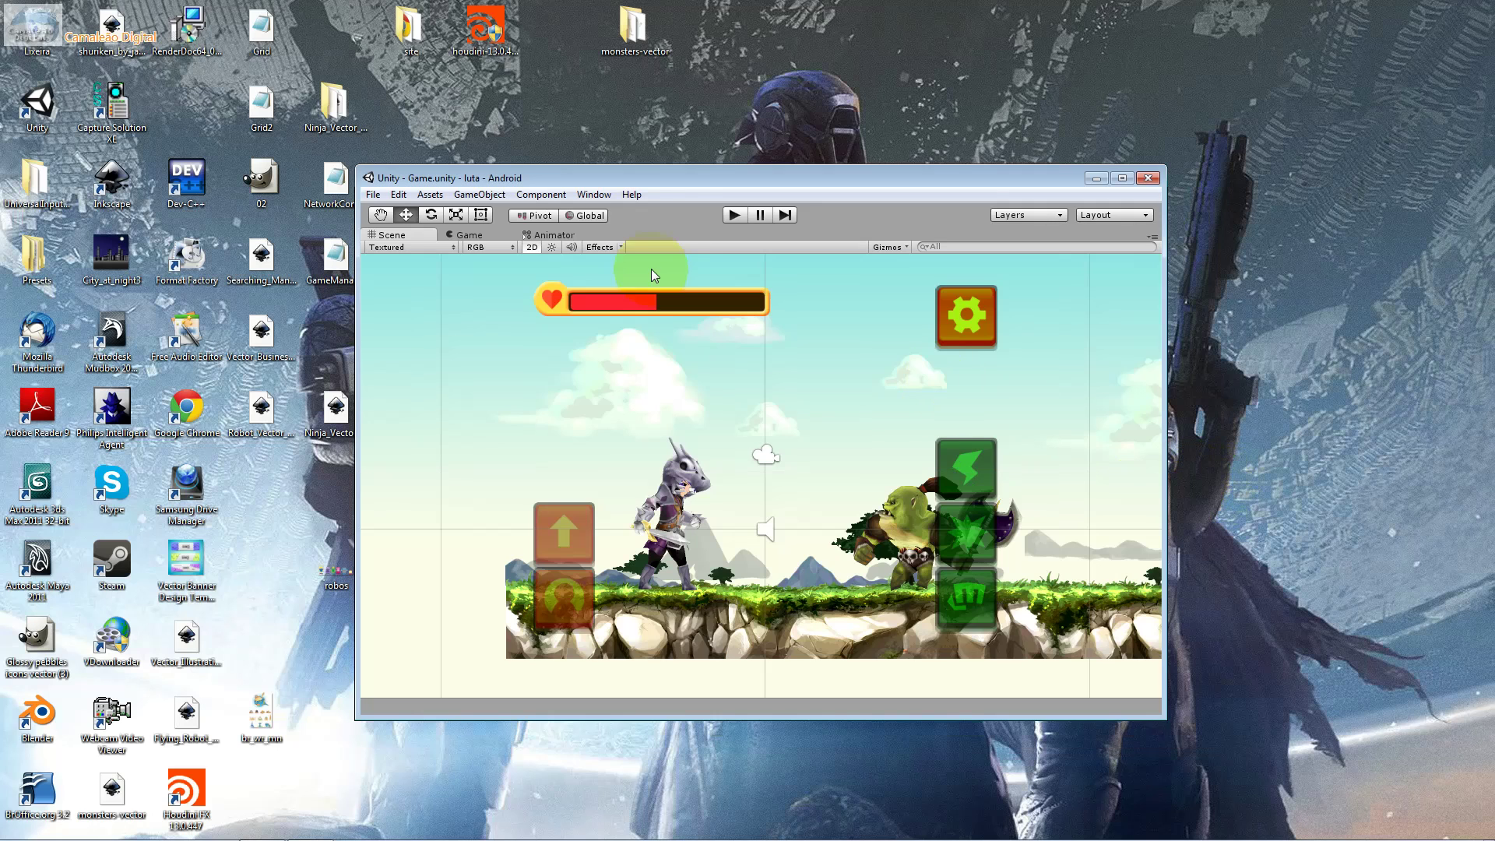
# Switch the Scene view to 3D, orbit behind the level, return to 2D and select the knight.
pyautogui.click(530, 248)
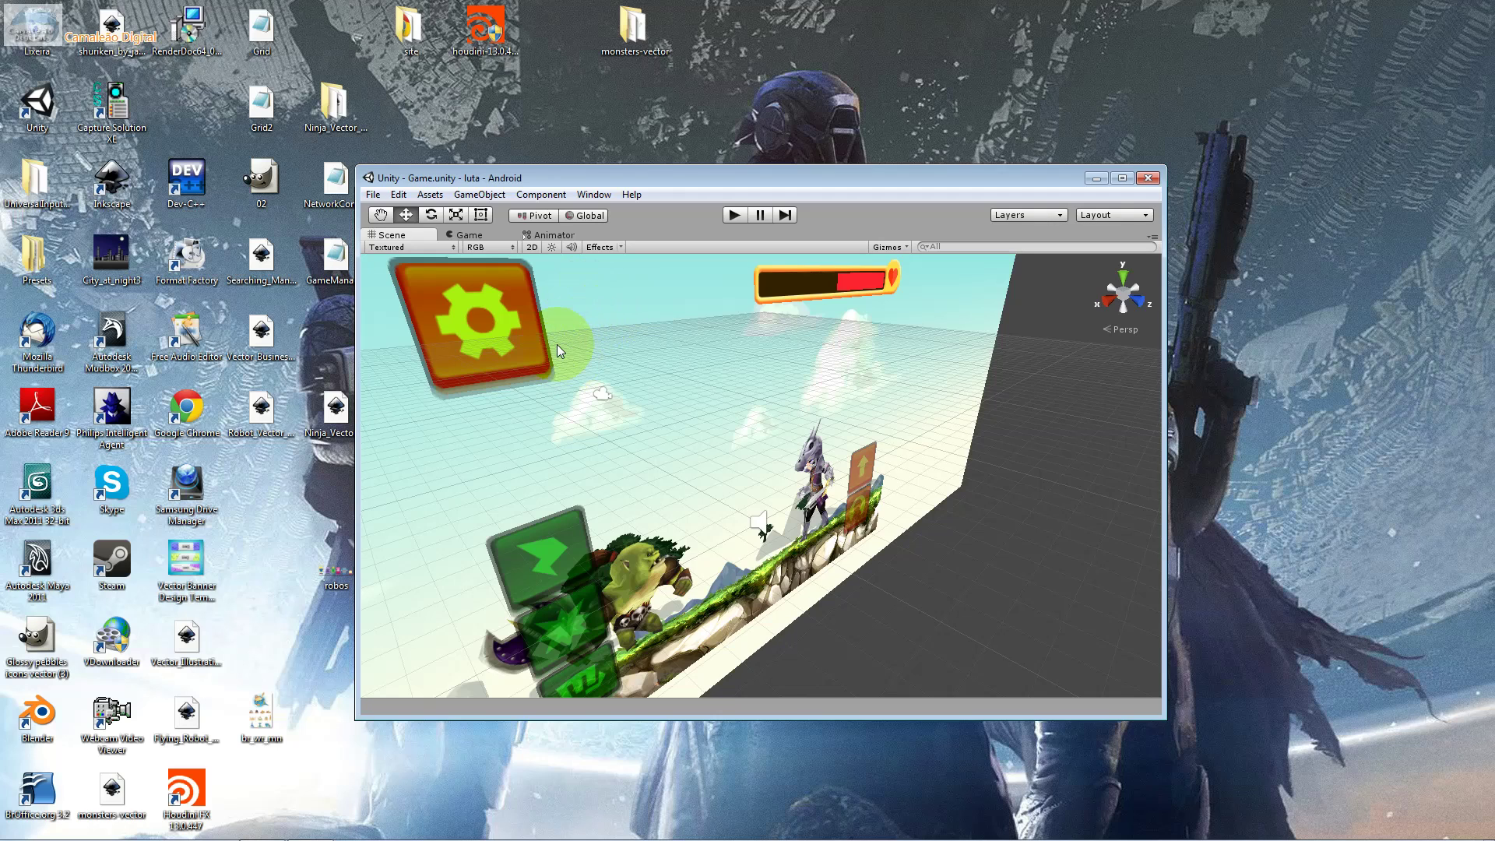
pyautogui.keyDown('alt'); pyautogui.moveTo(558, 344); pyautogui.dragTo(876, 363); pyautogui.keyUp('alt')
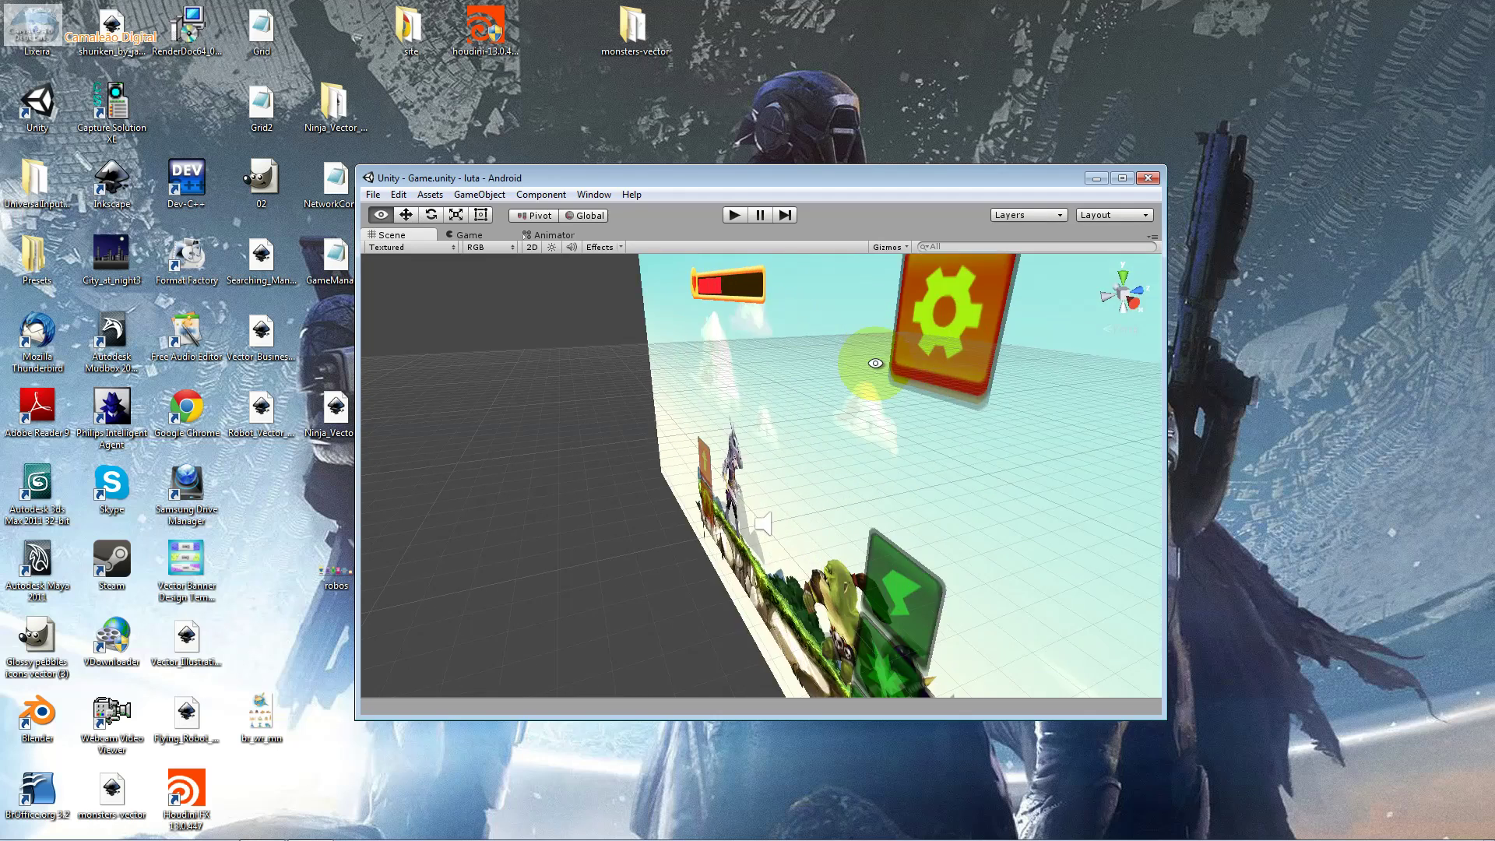
pyautogui.click(537, 246)
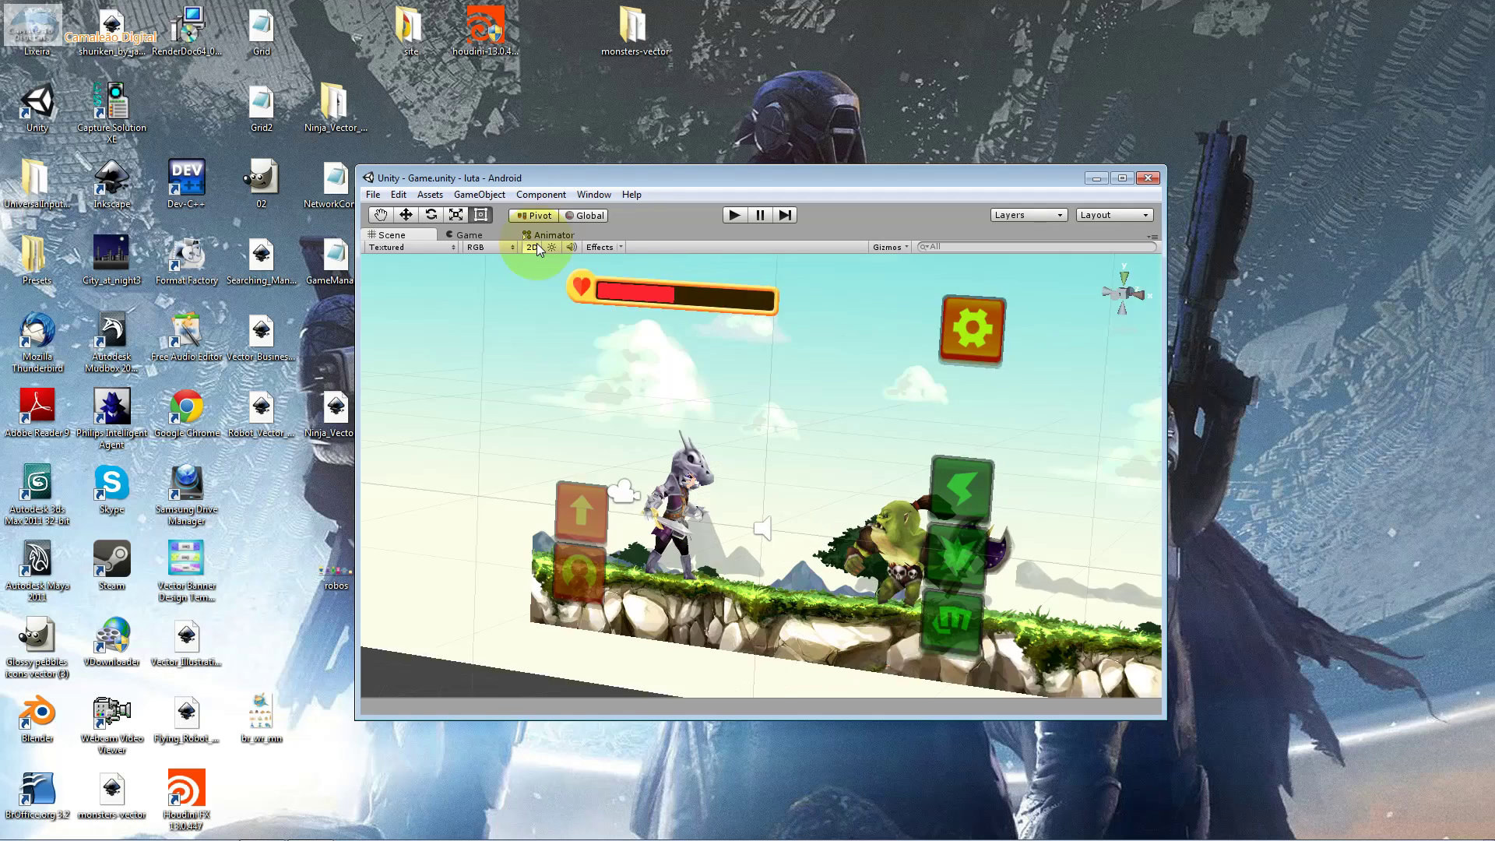
pyautogui.click(691, 454)
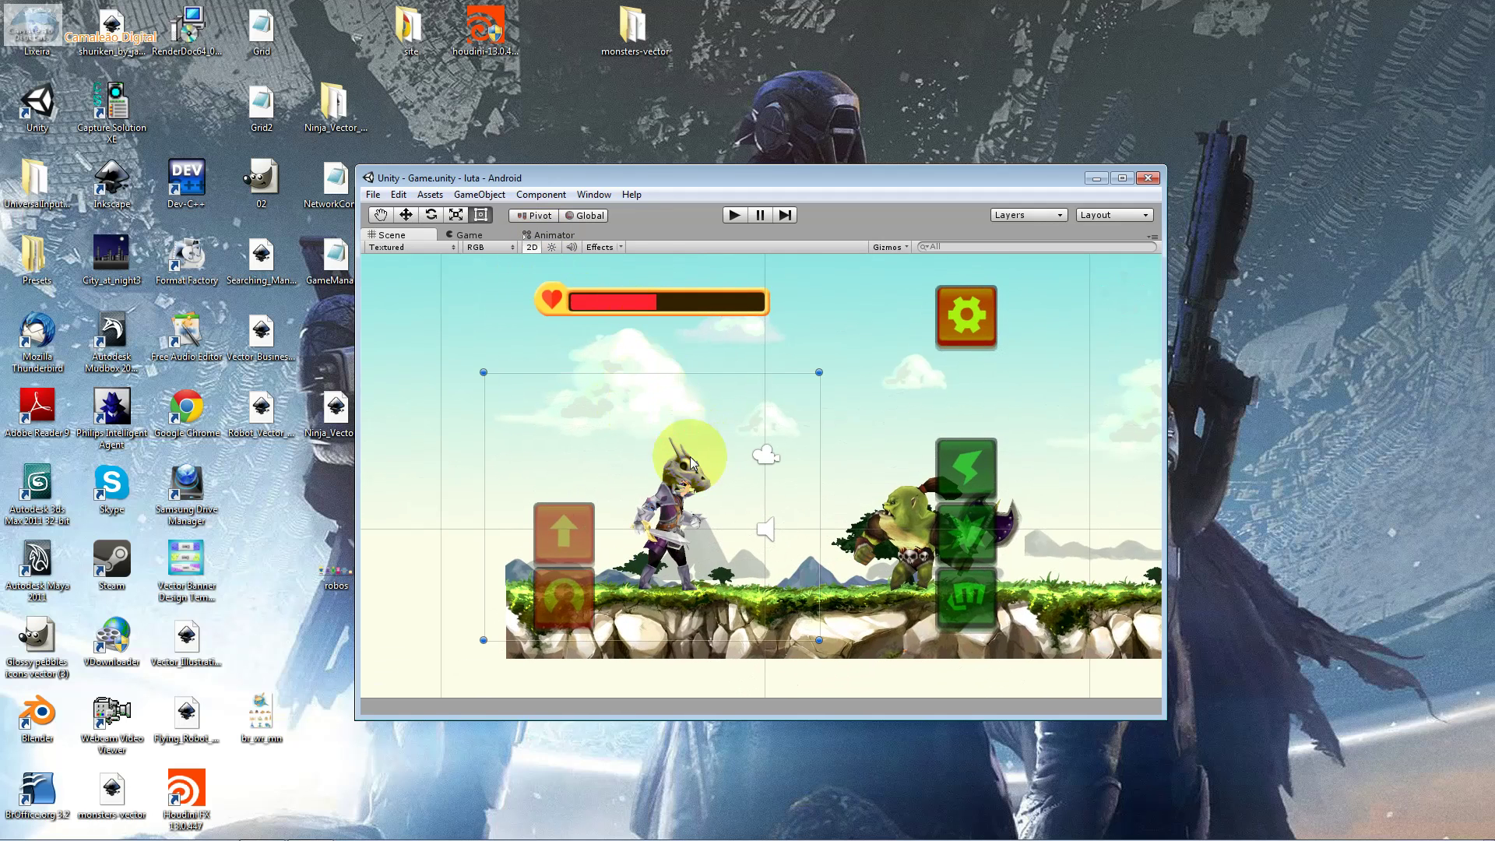
pyautogui.click(594, 194)
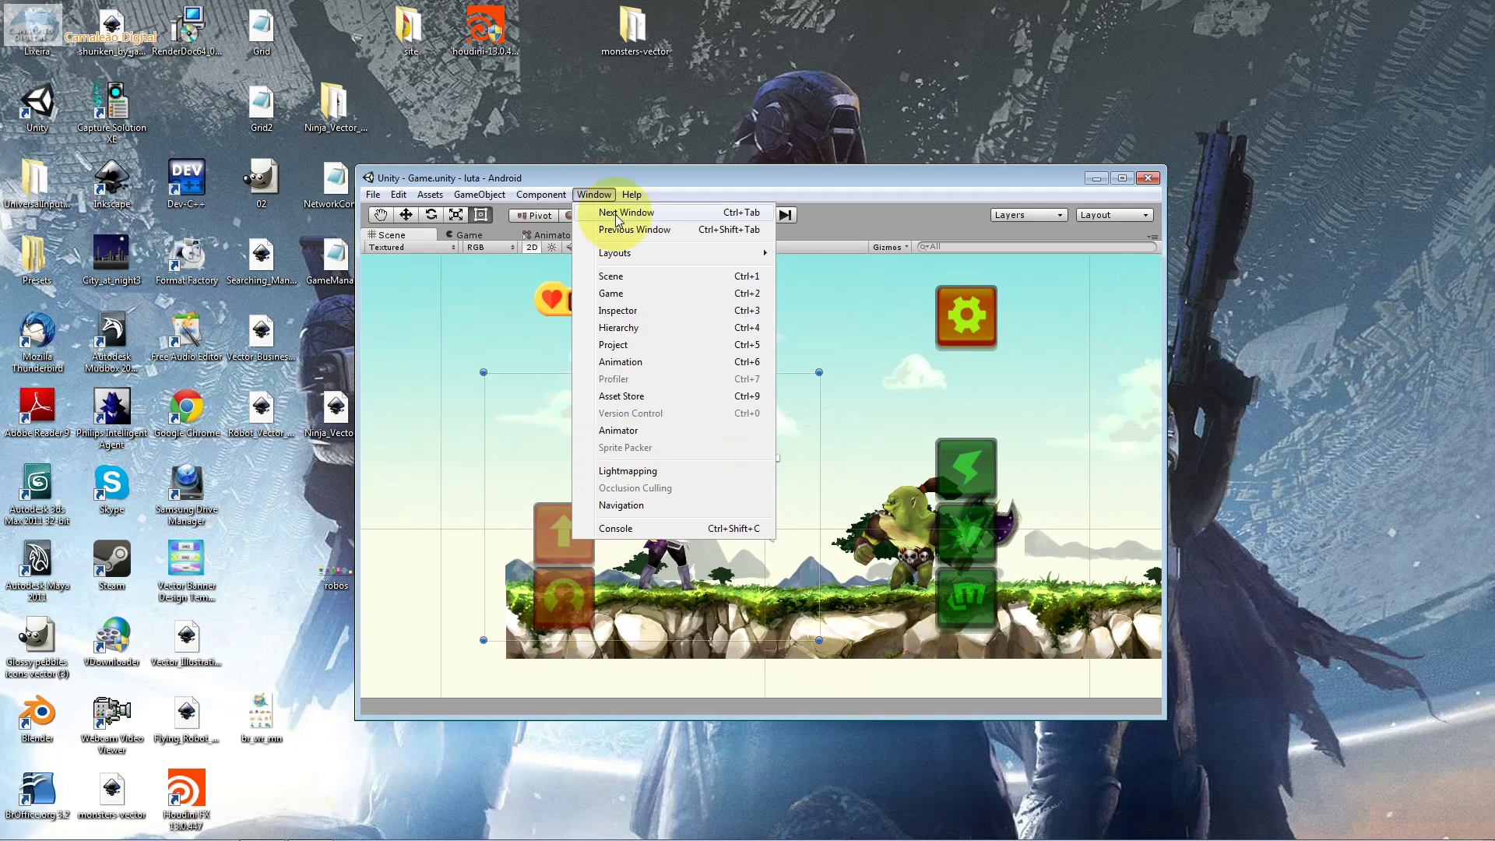
# Show the Hierarchy, click through builds and other objects, and select Player2D.
pyautogui.click(659, 324)
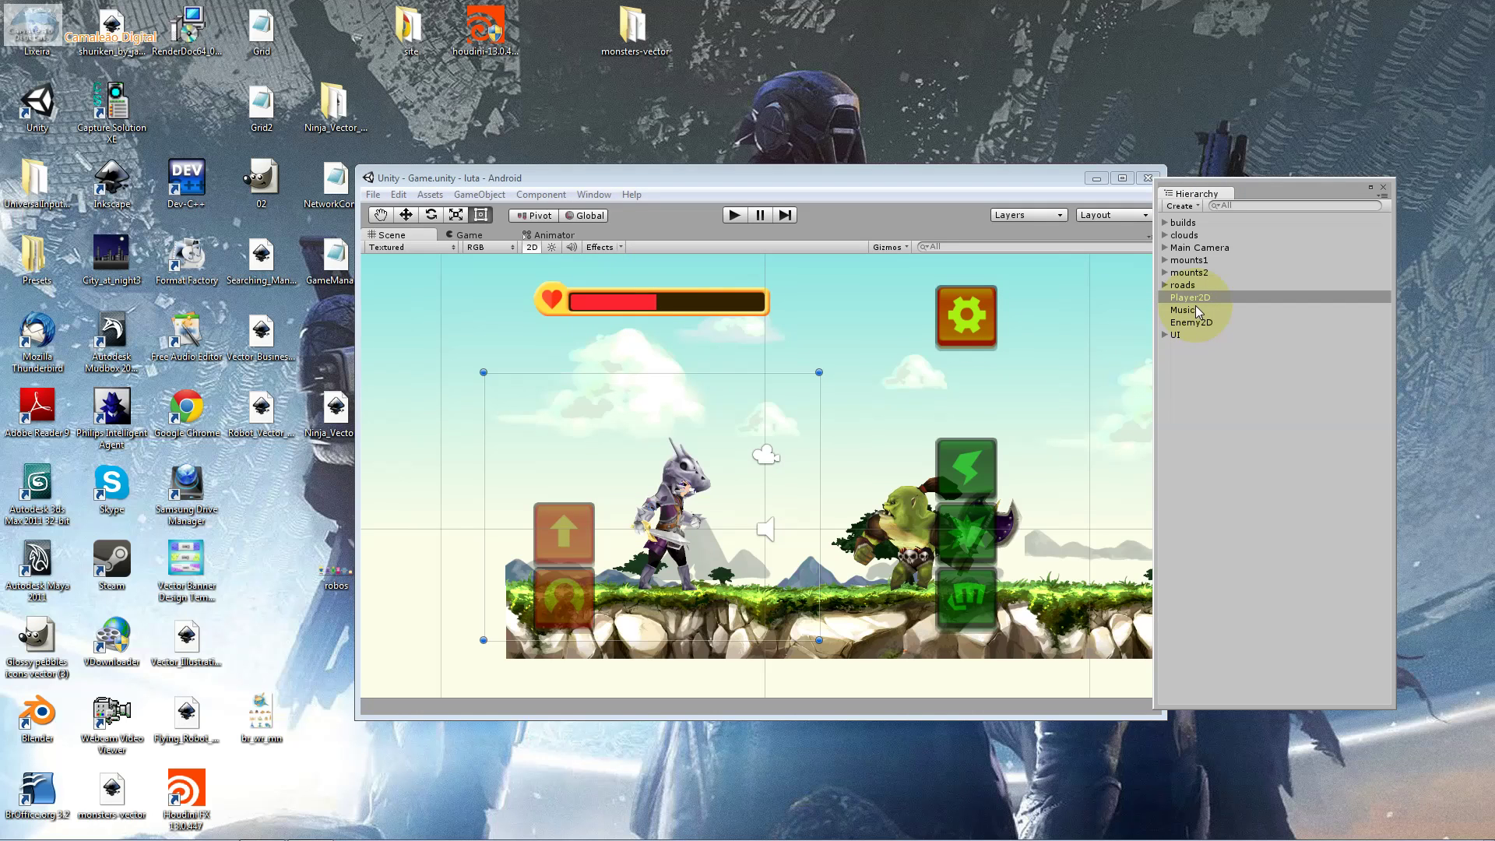
pyautogui.click(1189, 272)
pyautogui.click(1177, 222)
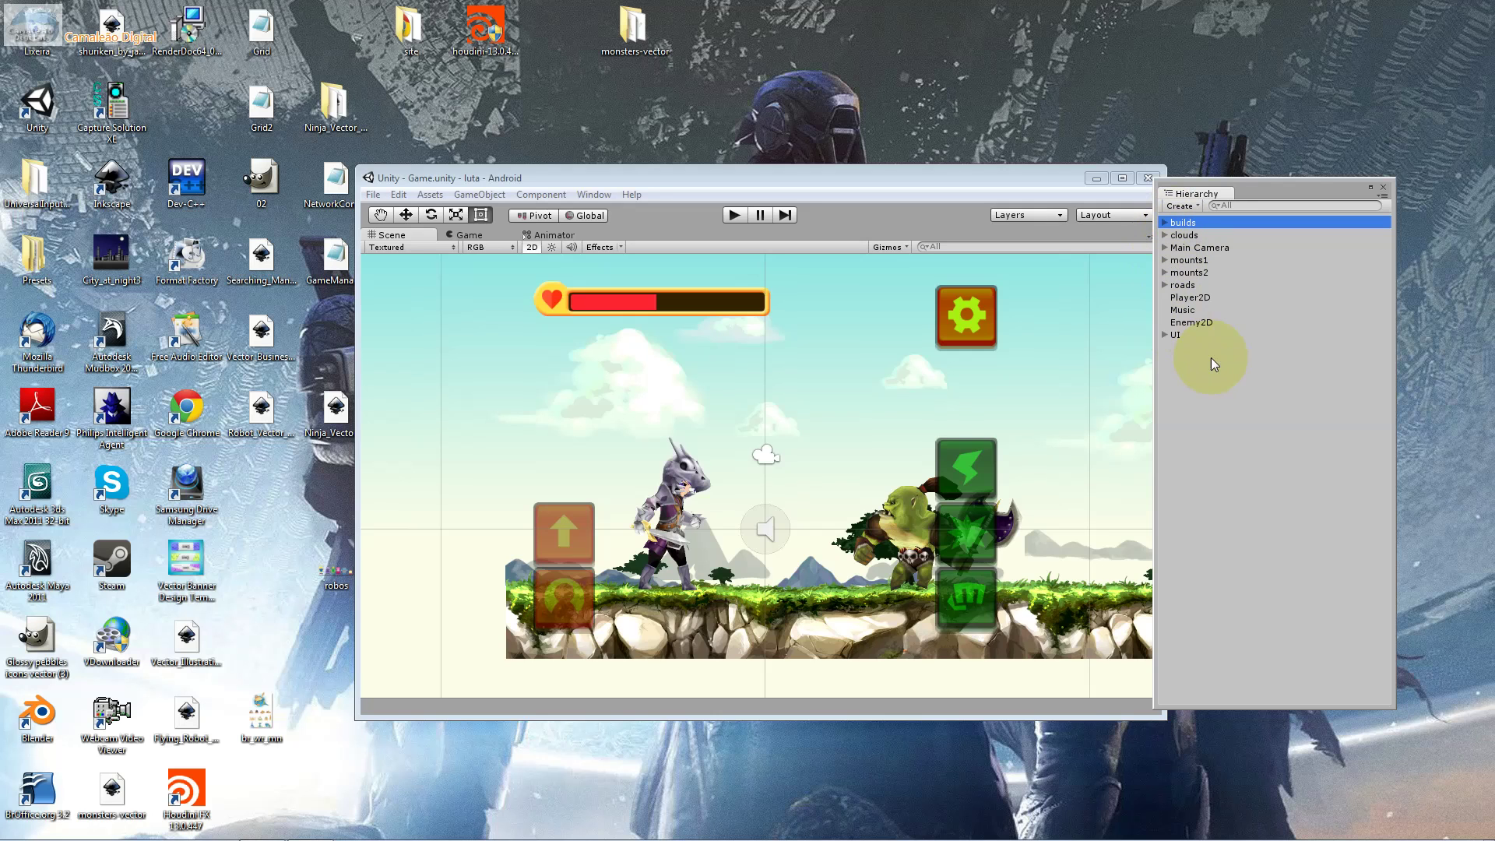
pyautogui.click(1190, 298)
pyautogui.click(593, 195)
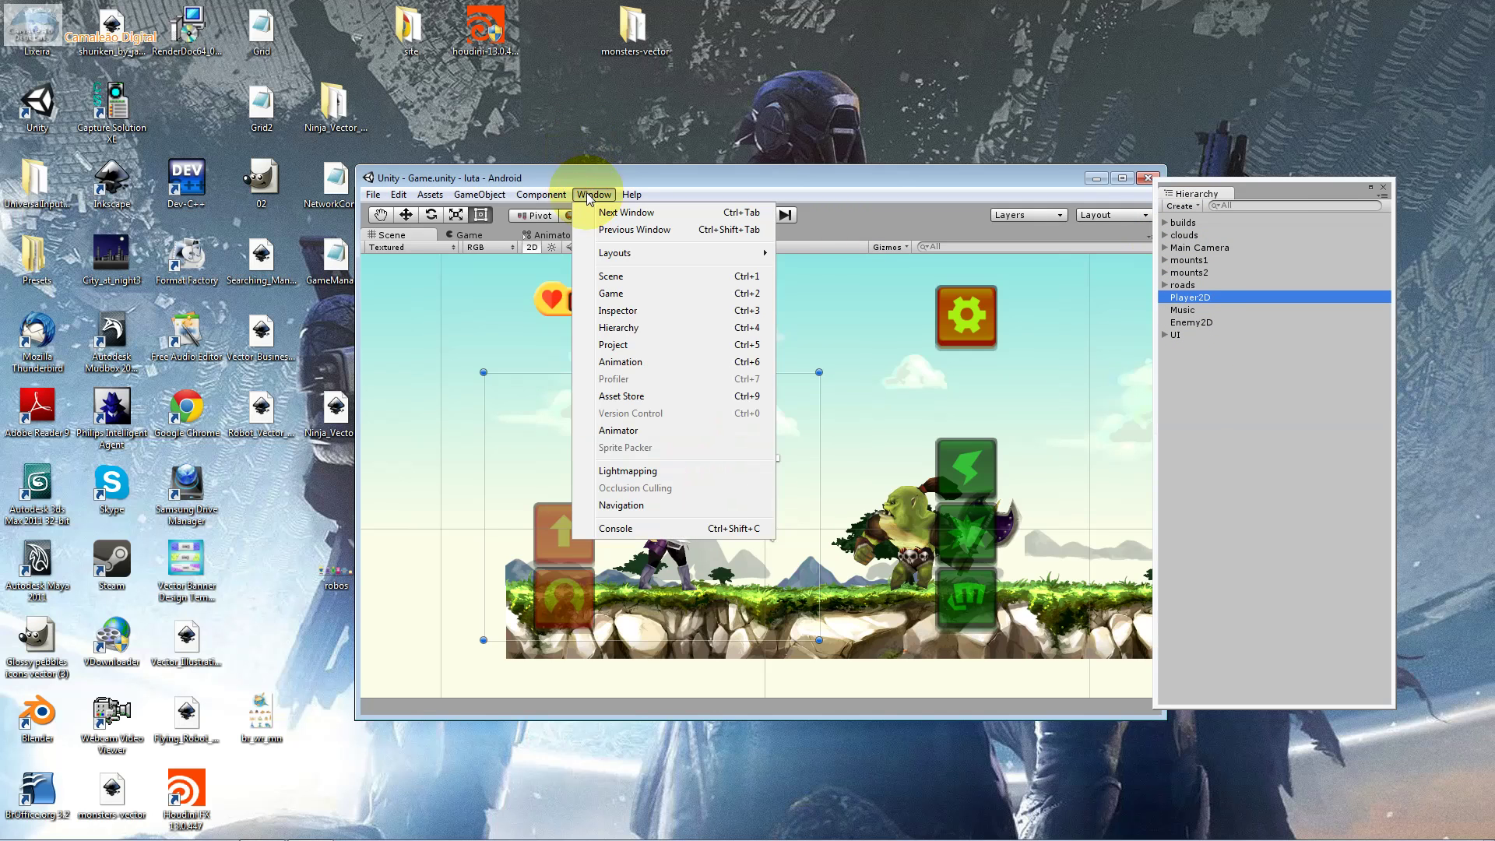
# Show Player2D in the Inspector, enlarge the panel, and collapse then expand the Animator component.
pyautogui.click(662, 311)
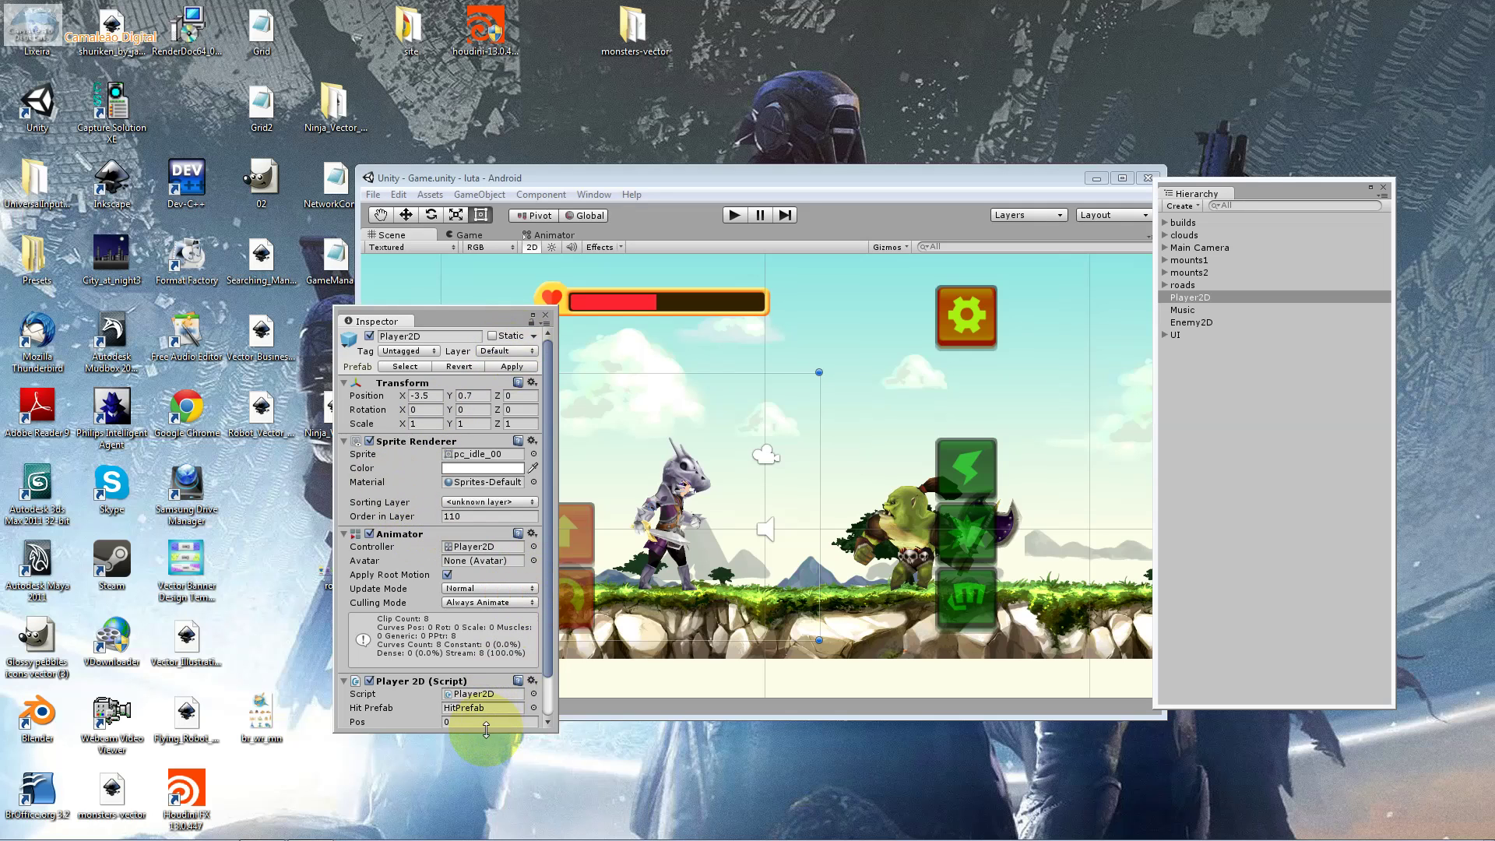
pyautogui.moveTo(492, 730); pyautogui.dragTo(492, 786)
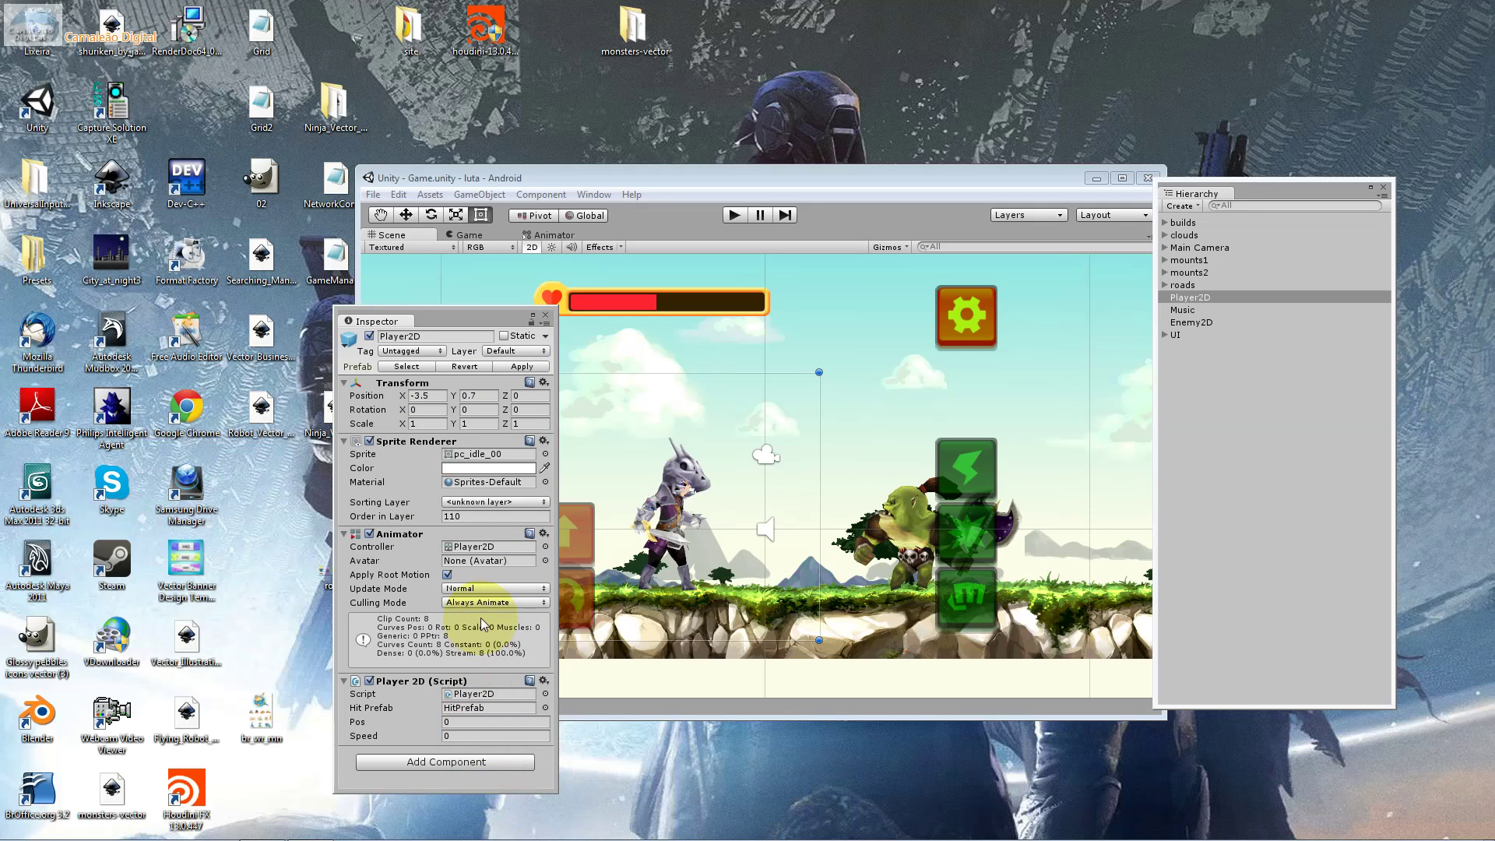
pyautogui.click(415, 535)
pyautogui.click(415, 535)
# Review the Animator Controller, sprite Material and Player2D script, then open the script in MonoDevelop.
pyautogui.click(478, 548)
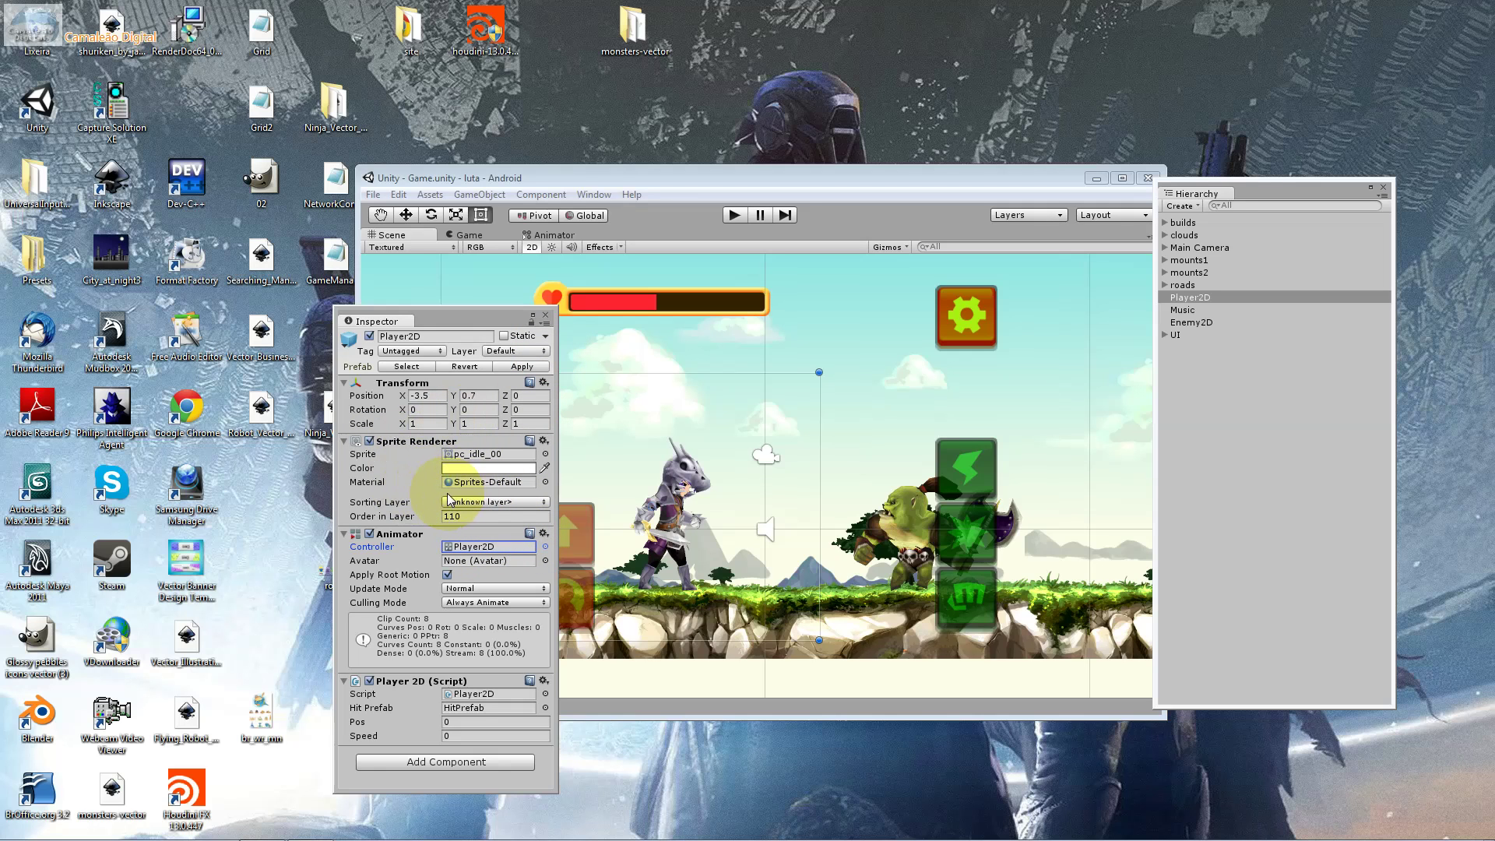
pyautogui.click(483, 483)
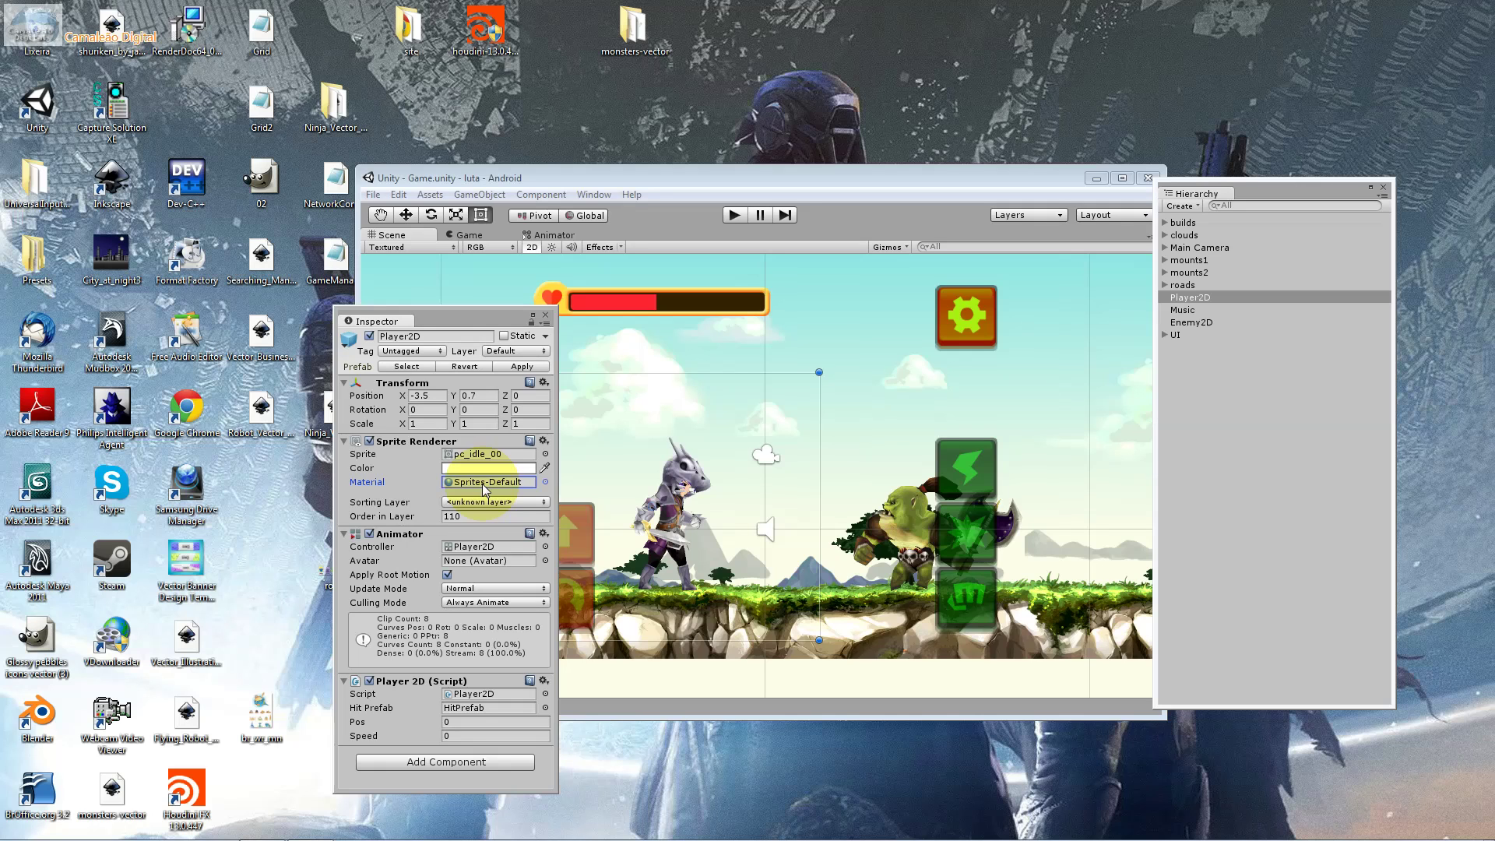
pyautogui.click(455, 693)
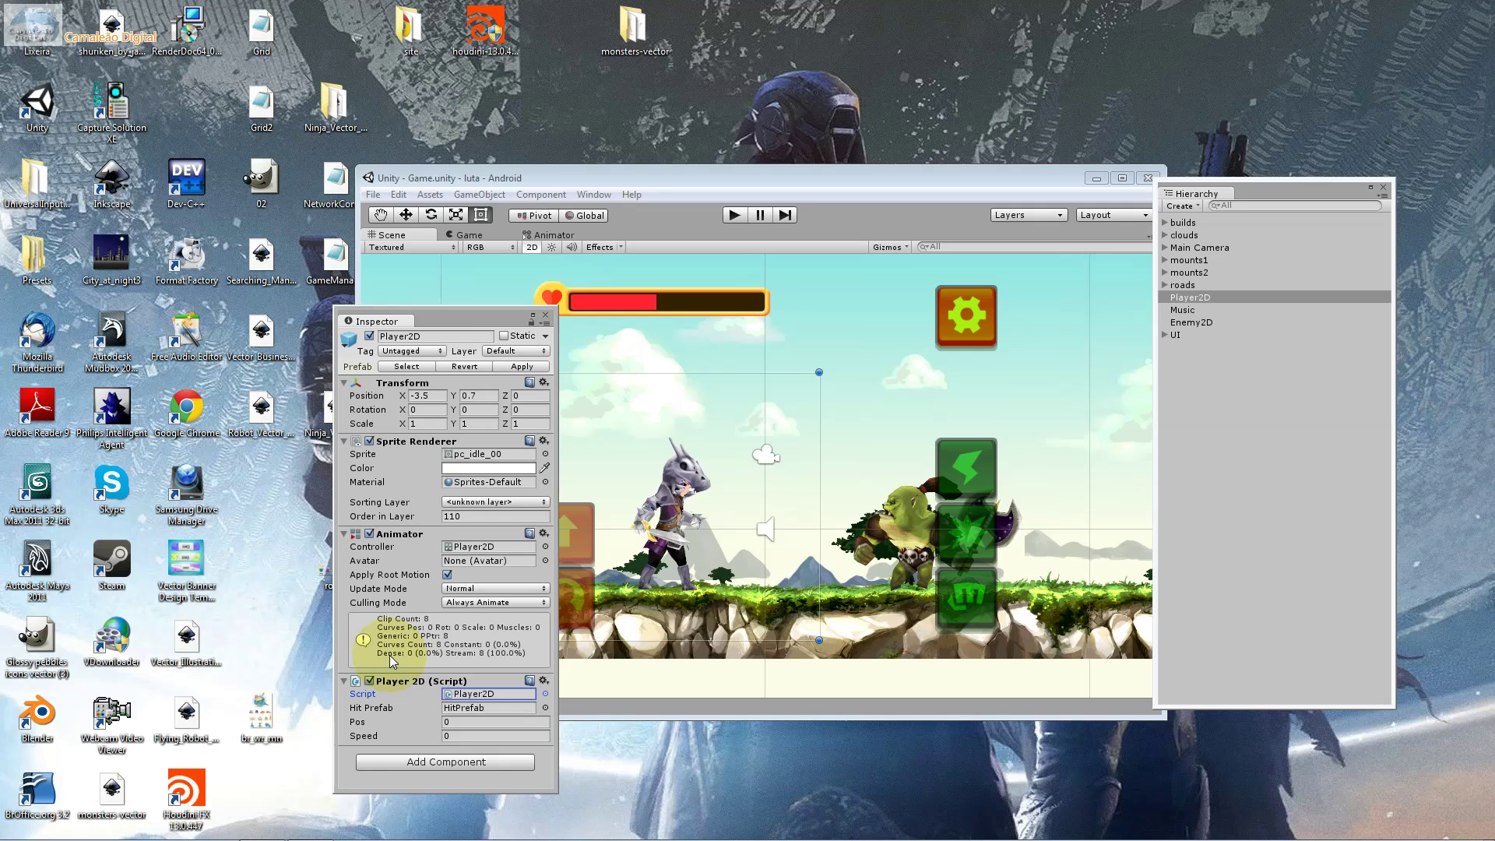
pyautogui.click(447, 690)
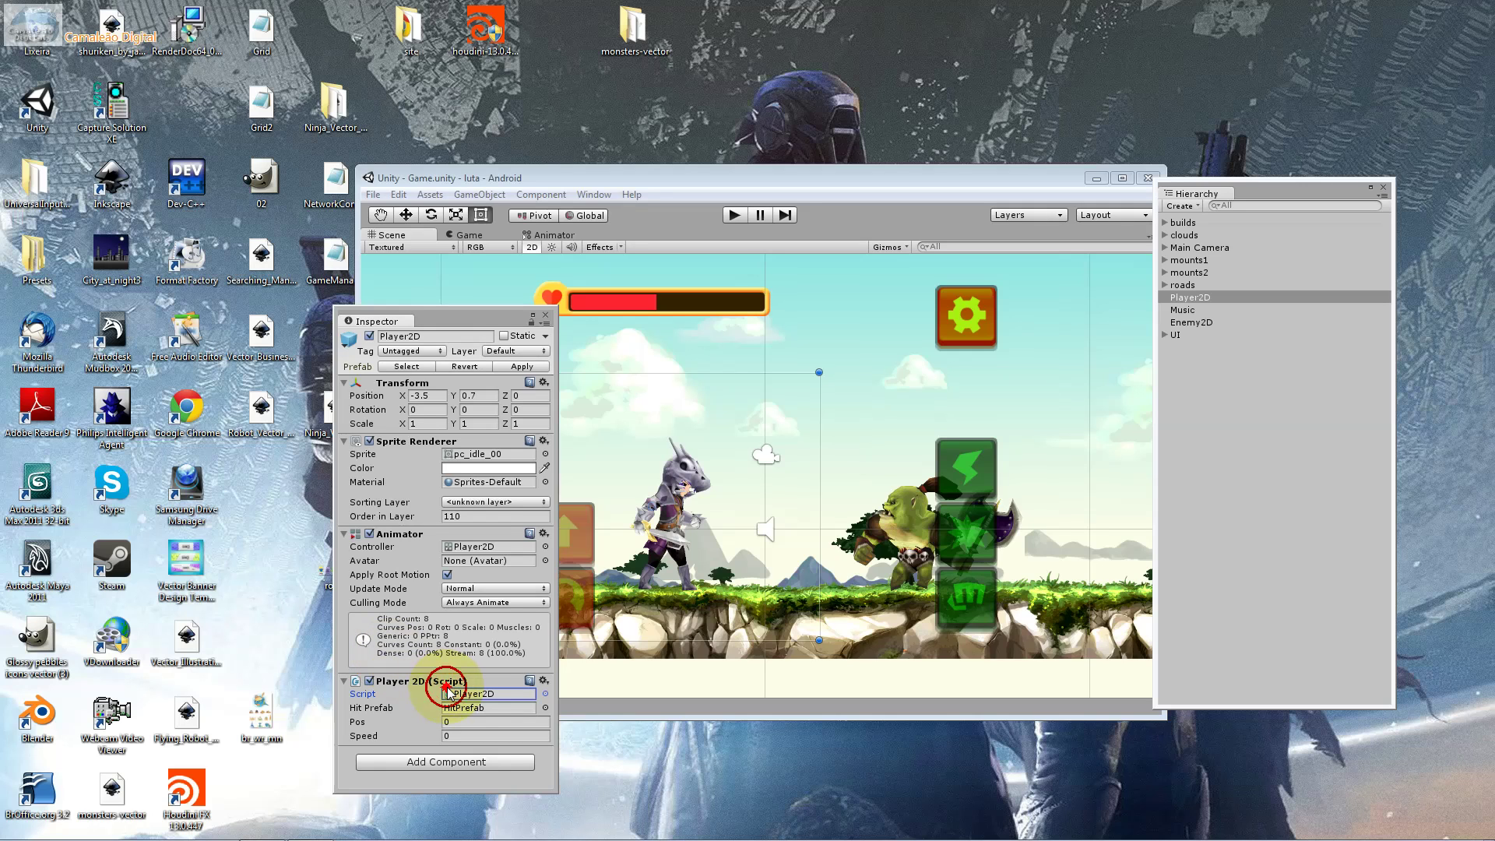
pyautogui.click(470, 694)
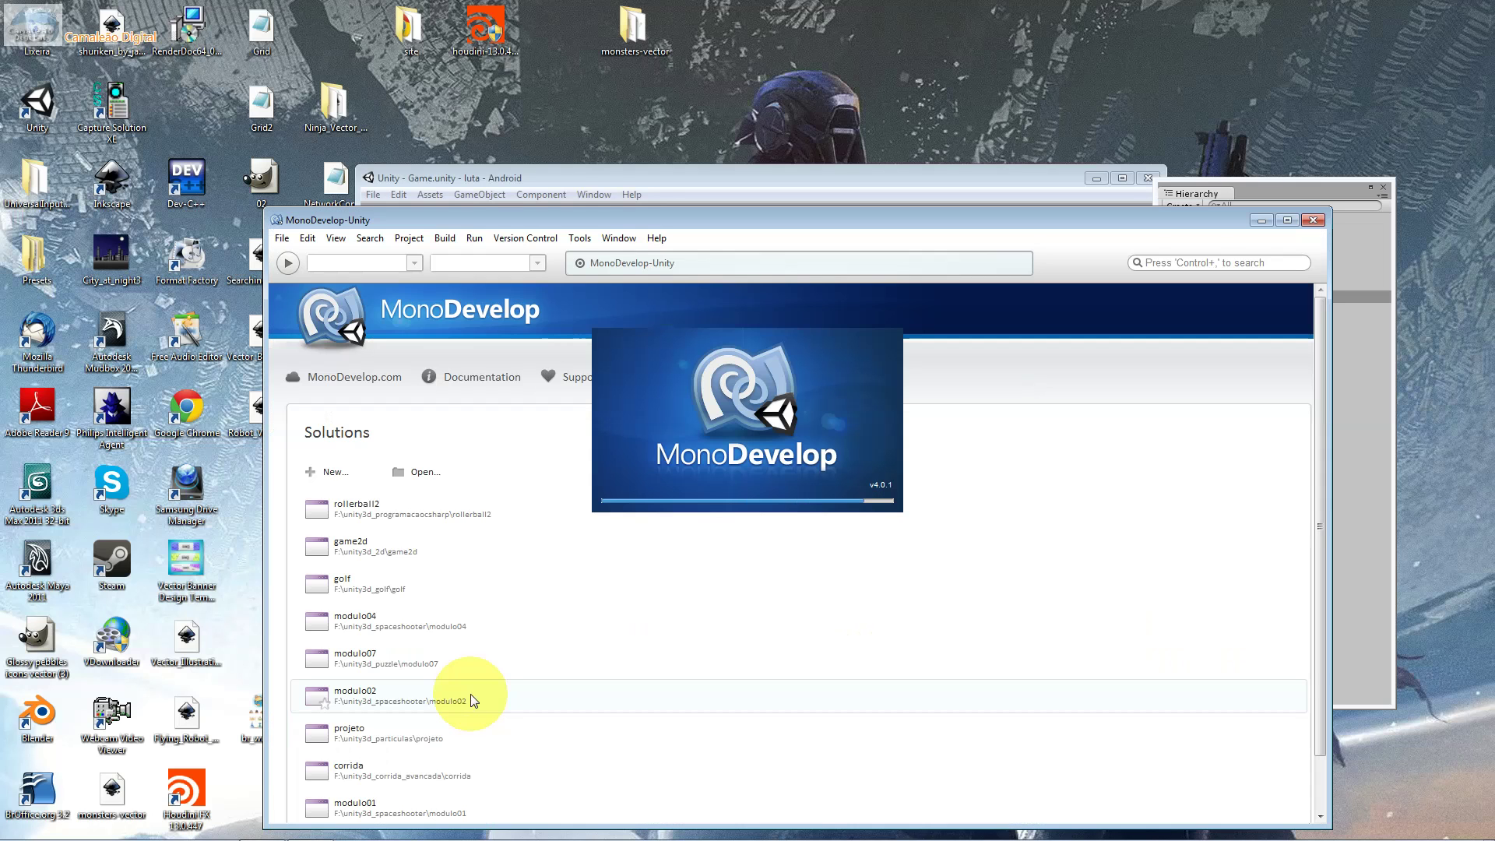
# Bring Player2D.cs forward in MonoDevelop and scroll through the script.
pyautogui.click(528, 220)
pyautogui.moveTo(528, 221); pyautogui.dragTo(565, 178)
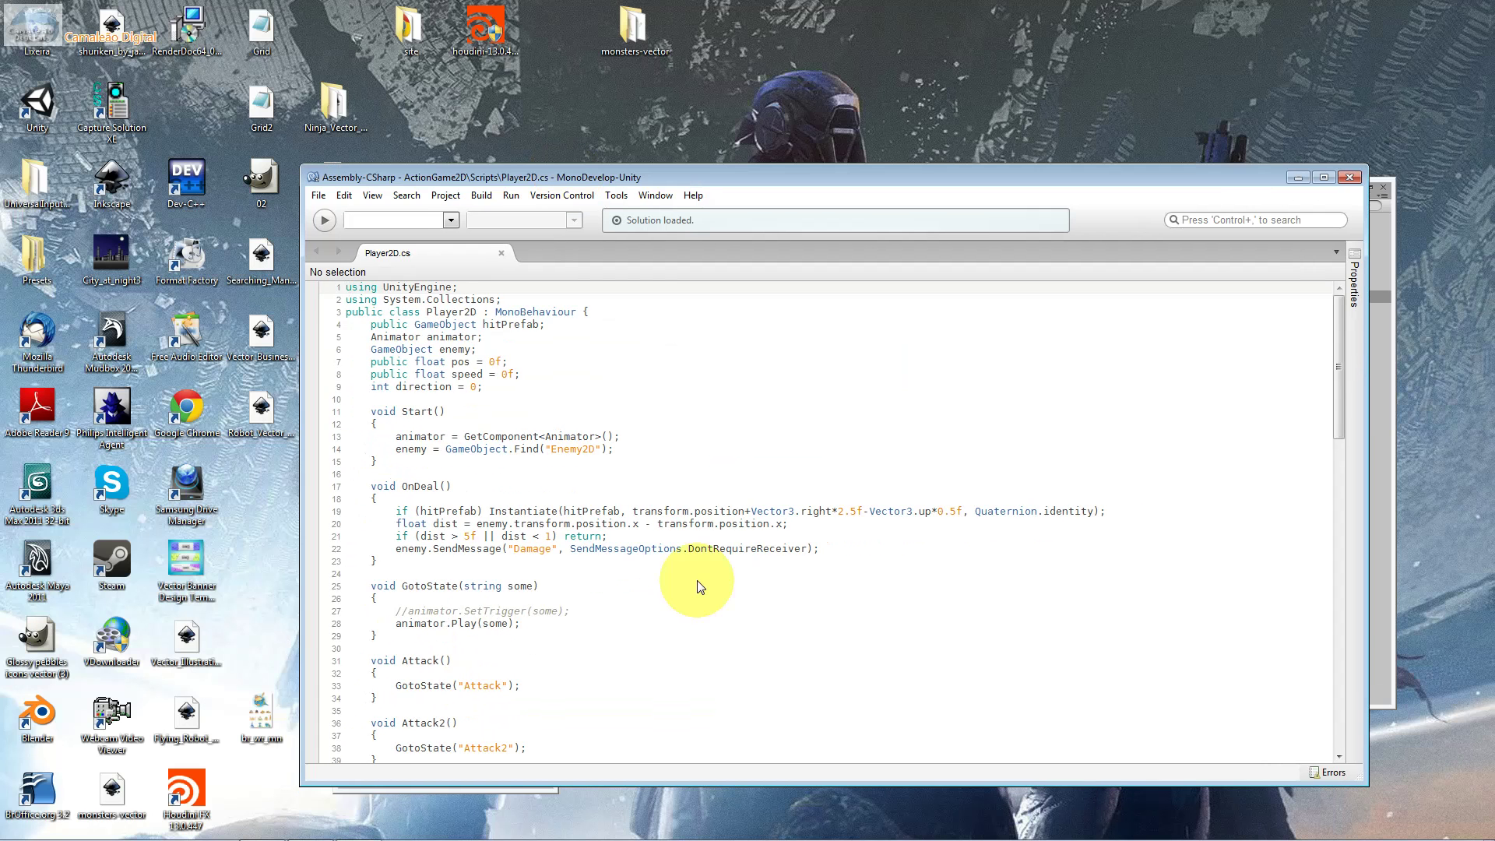
pyautogui.scroll(-15, 686, 592)
pyautogui.scroll(-10, 682, 613)
pyautogui.scroll(-3, 682, 613)
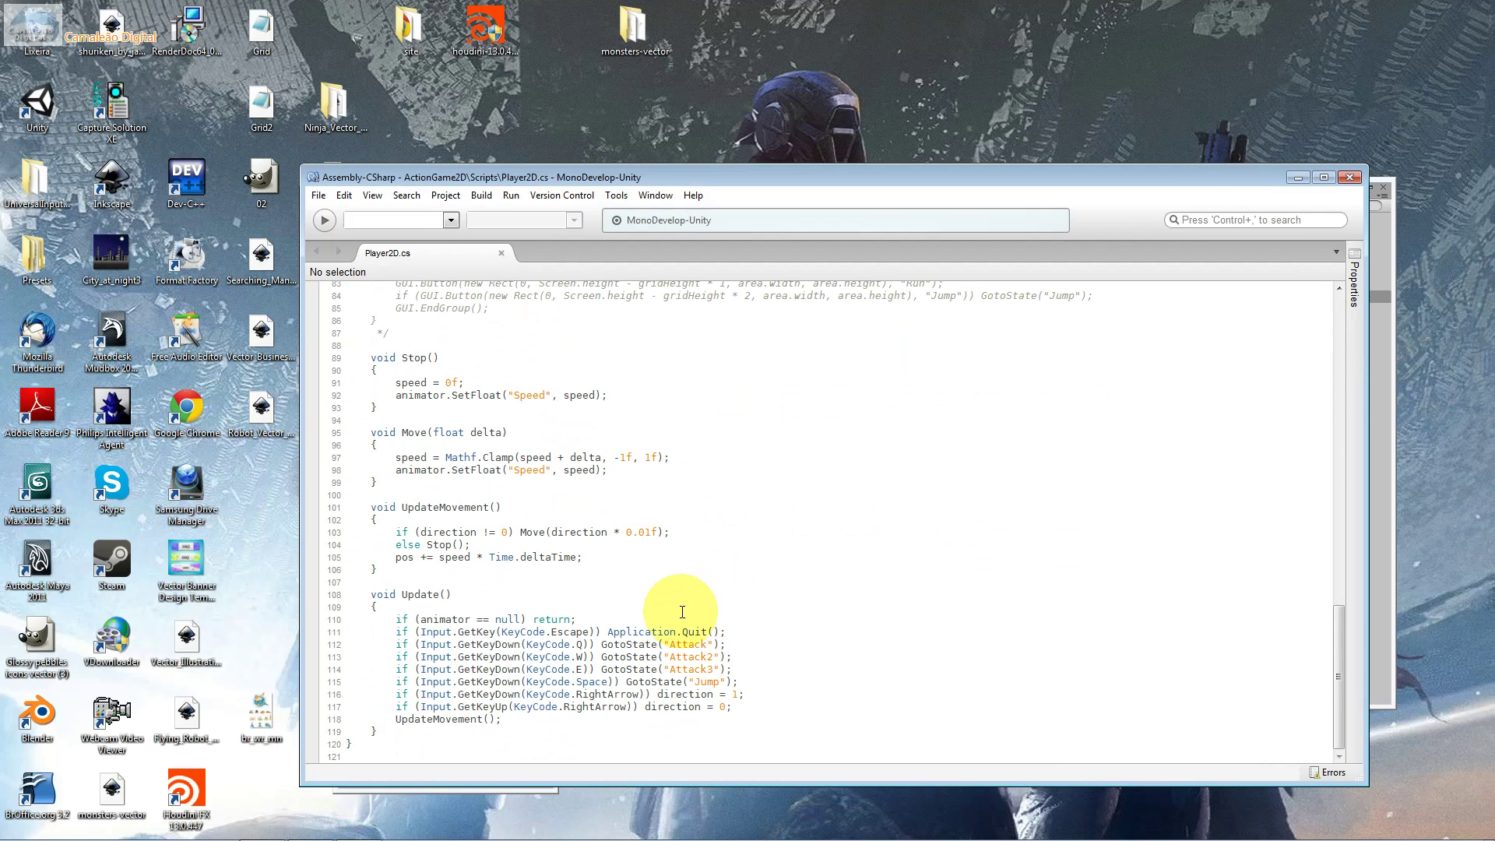
pyautogui.moveTo(1333, 684); pyautogui.dragTo(1338, 338)
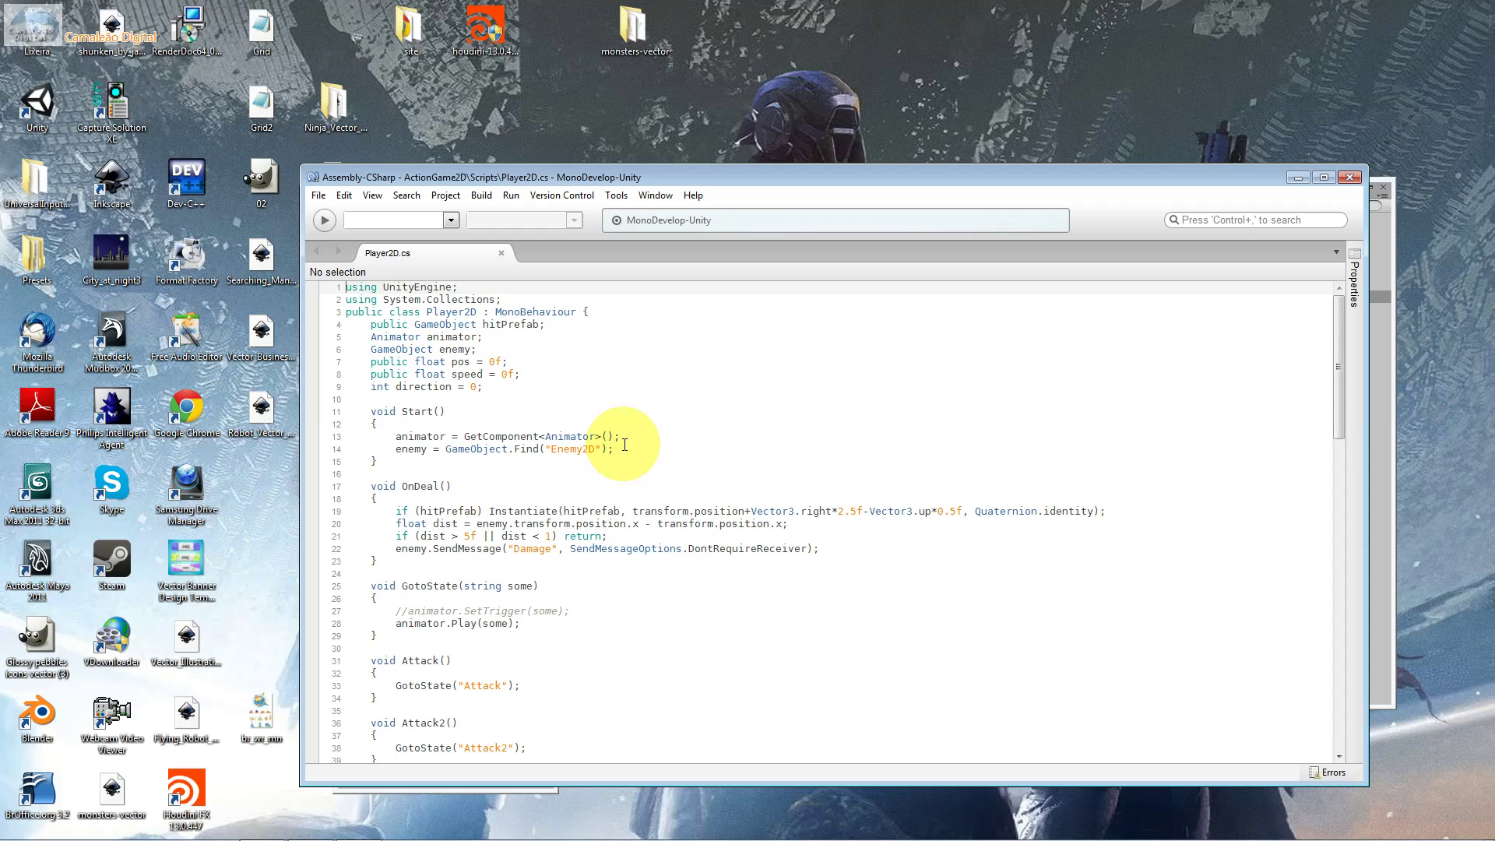
# Add a blank line after the using statements, highlight them and the Player2D class name, and reveal Unity.
pyautogui.keyDown('shift'); pyautogui.click(502, 299); pyautogui.keyUp('shift')
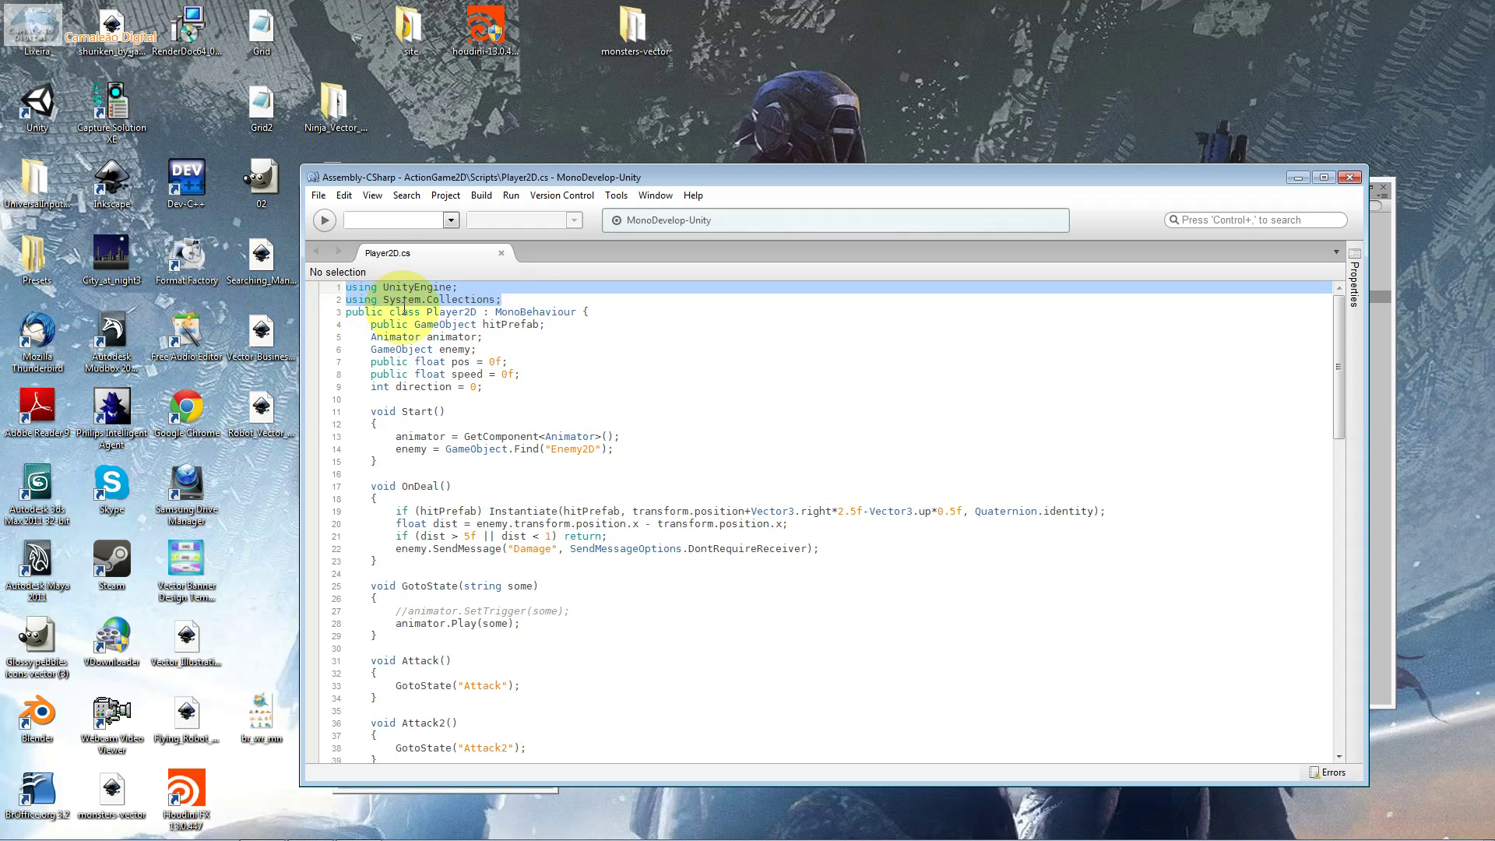
pyautogui.moveTo(404, 311)
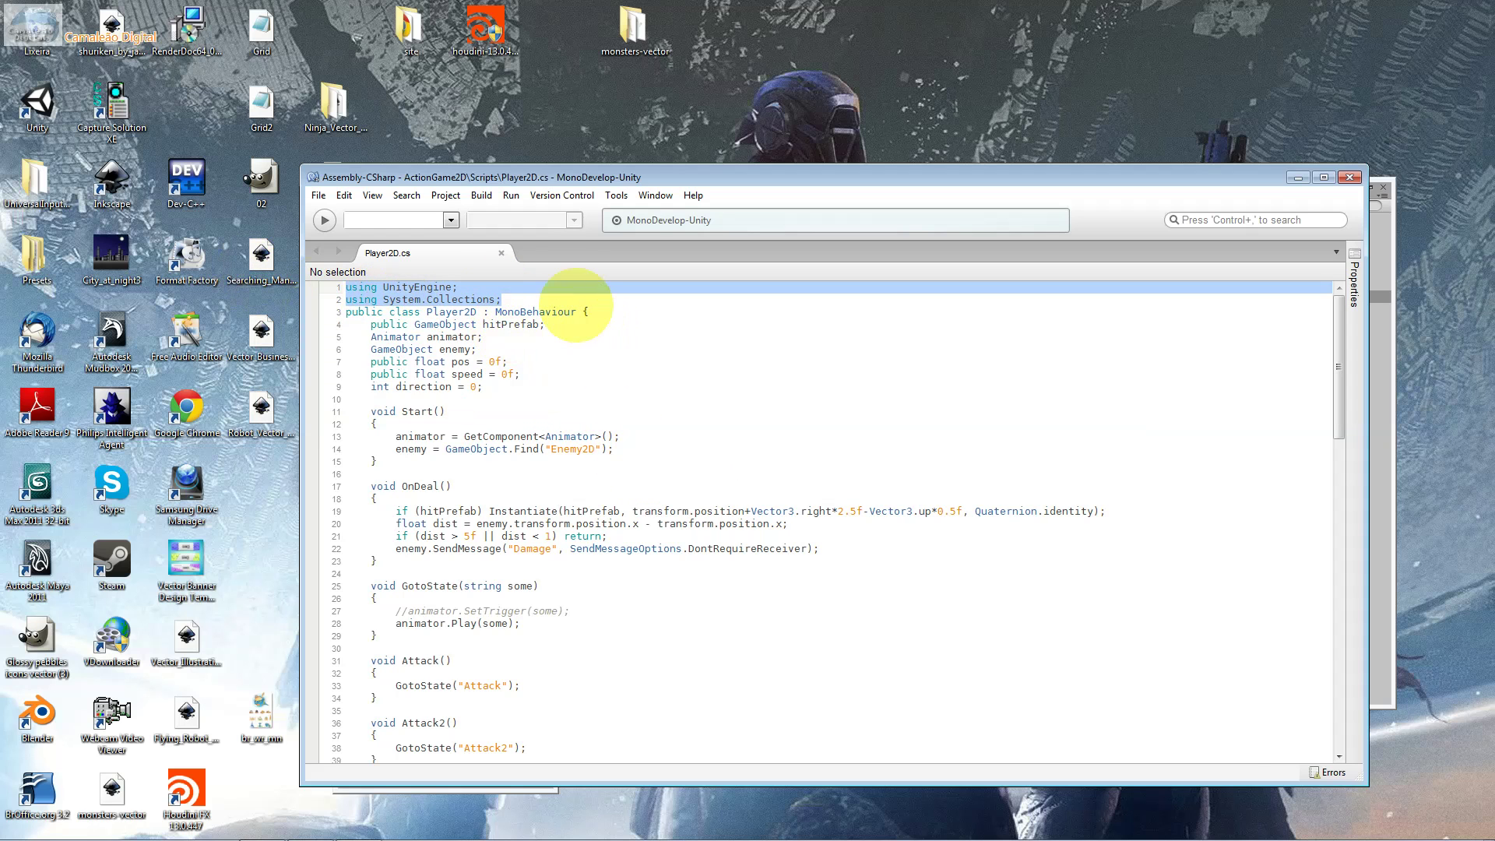
pyautogui.click(562, 299)
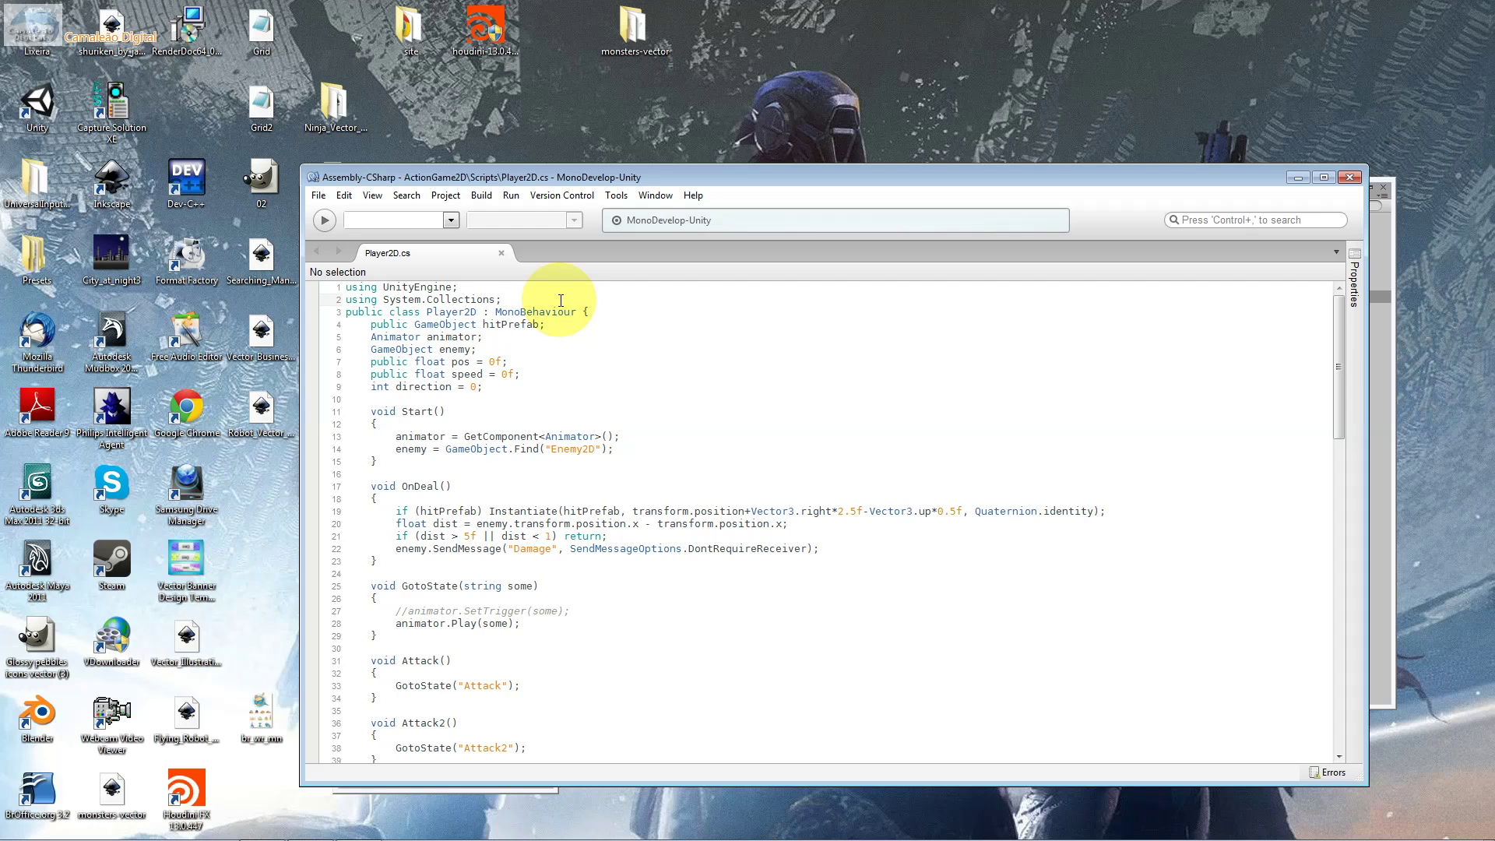
pyautogui.press('Return')
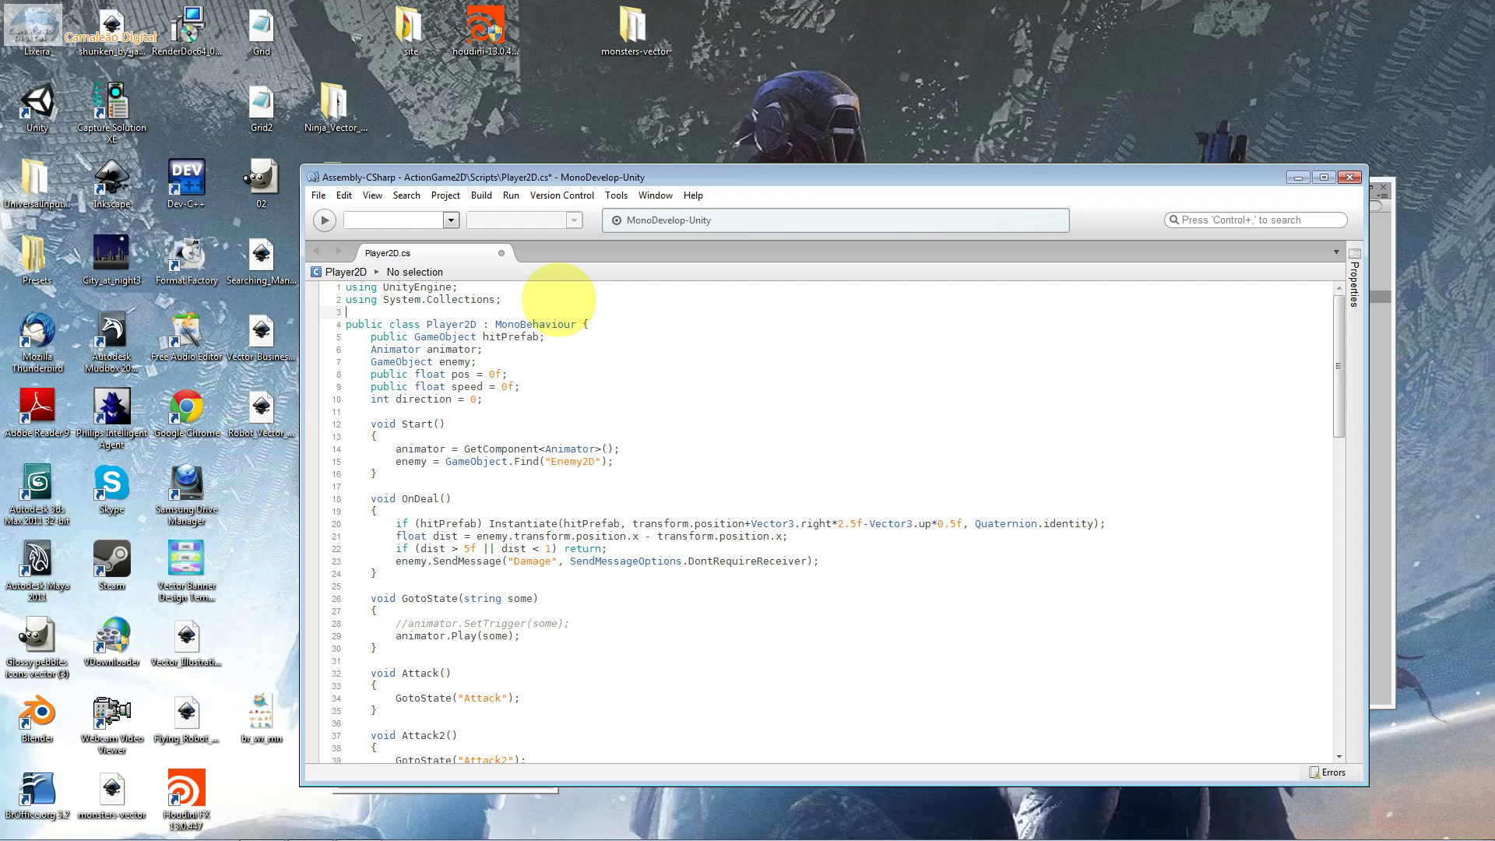
pyautogui.press('Up')
pyautogui.press('Up')
pyautogui.hotkey('shift', 'End')
pyautogui.hotkey('shift', 'Down')
pyautogui.hotkey('shift', 'End')
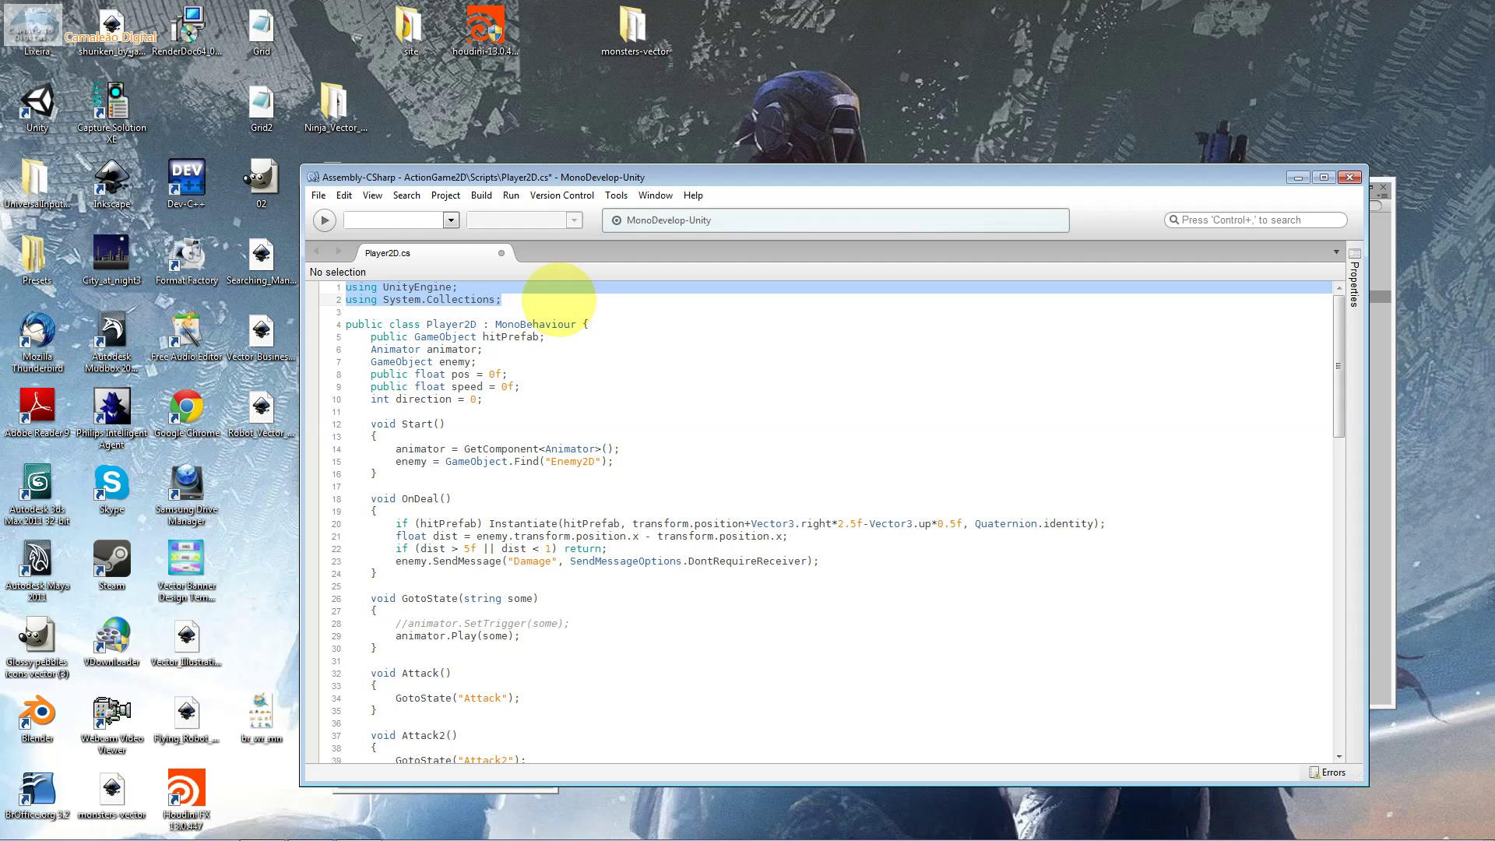
pyautogui.moveTo(476, 324); pyautogui.dragTo(426, 324)
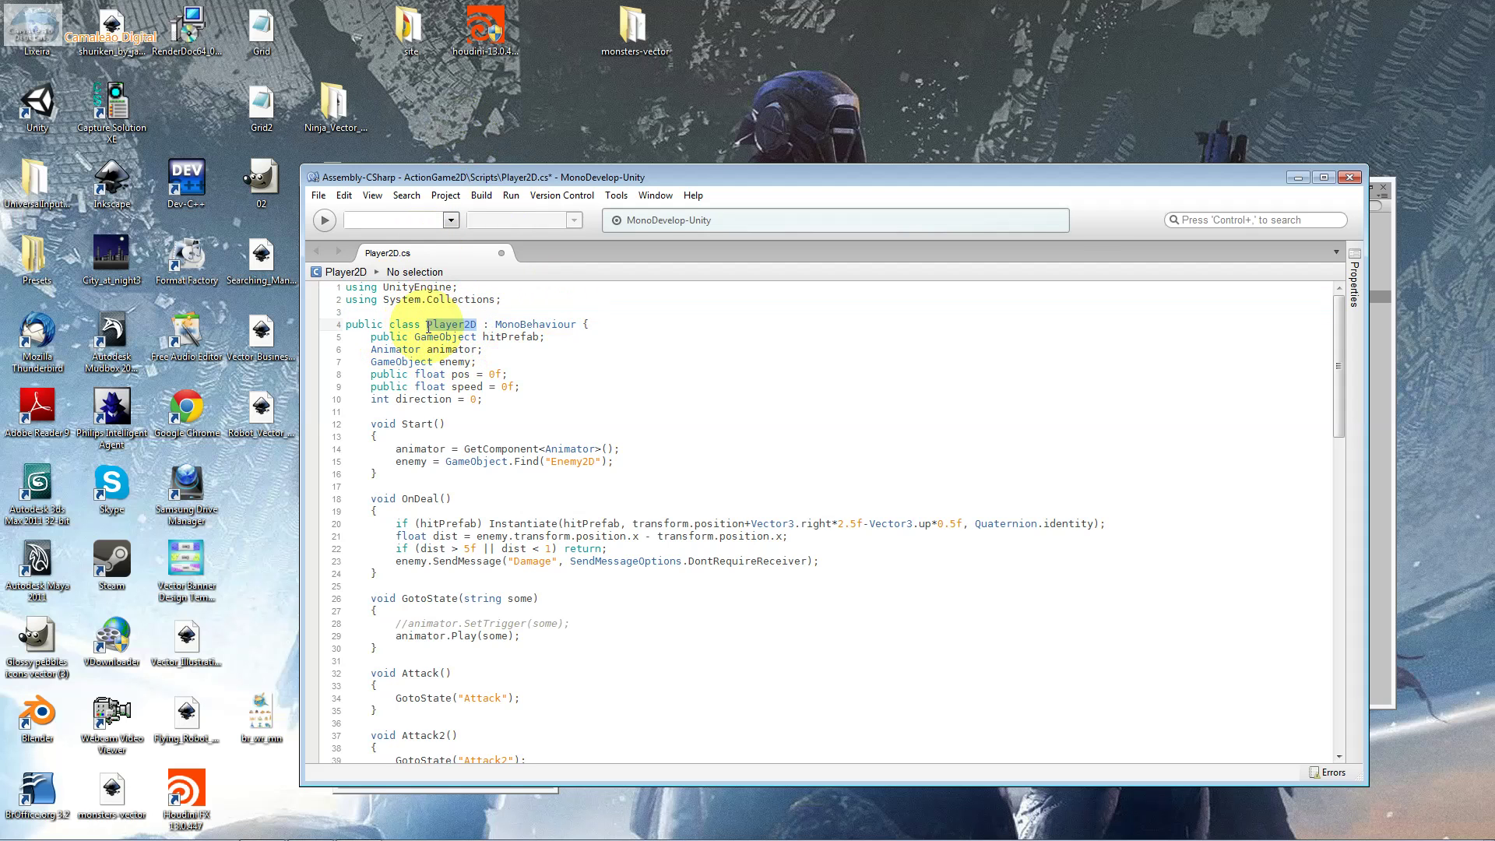
pyautogui.moveTo(438, 173); pyautogui.dragTo(804, 249)
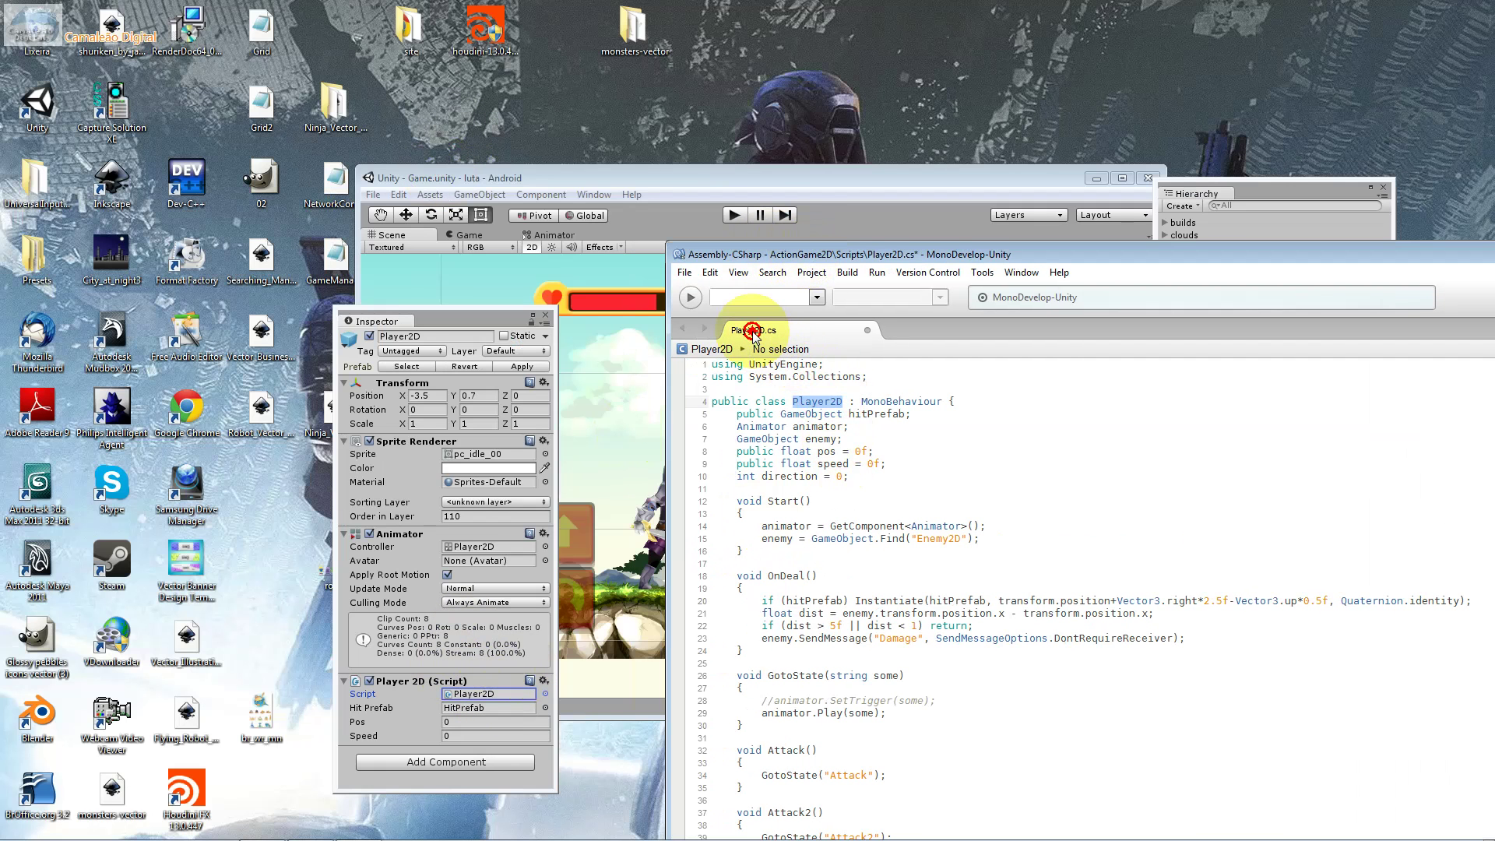
pyautogui.click(483, 693)
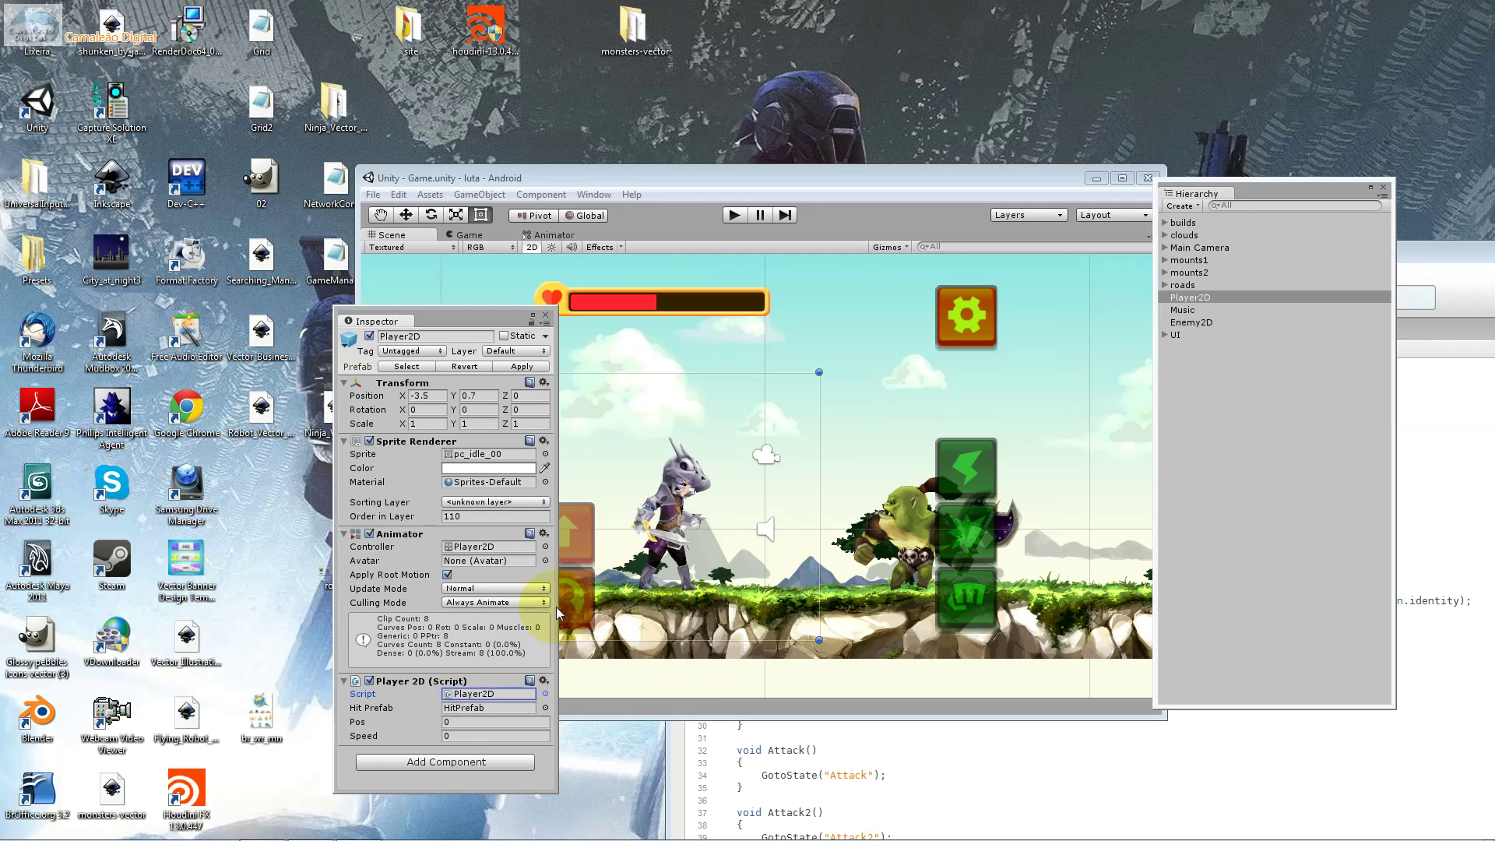
pyautogui.click(1439, 357)
pyautogui.click(792, 401)
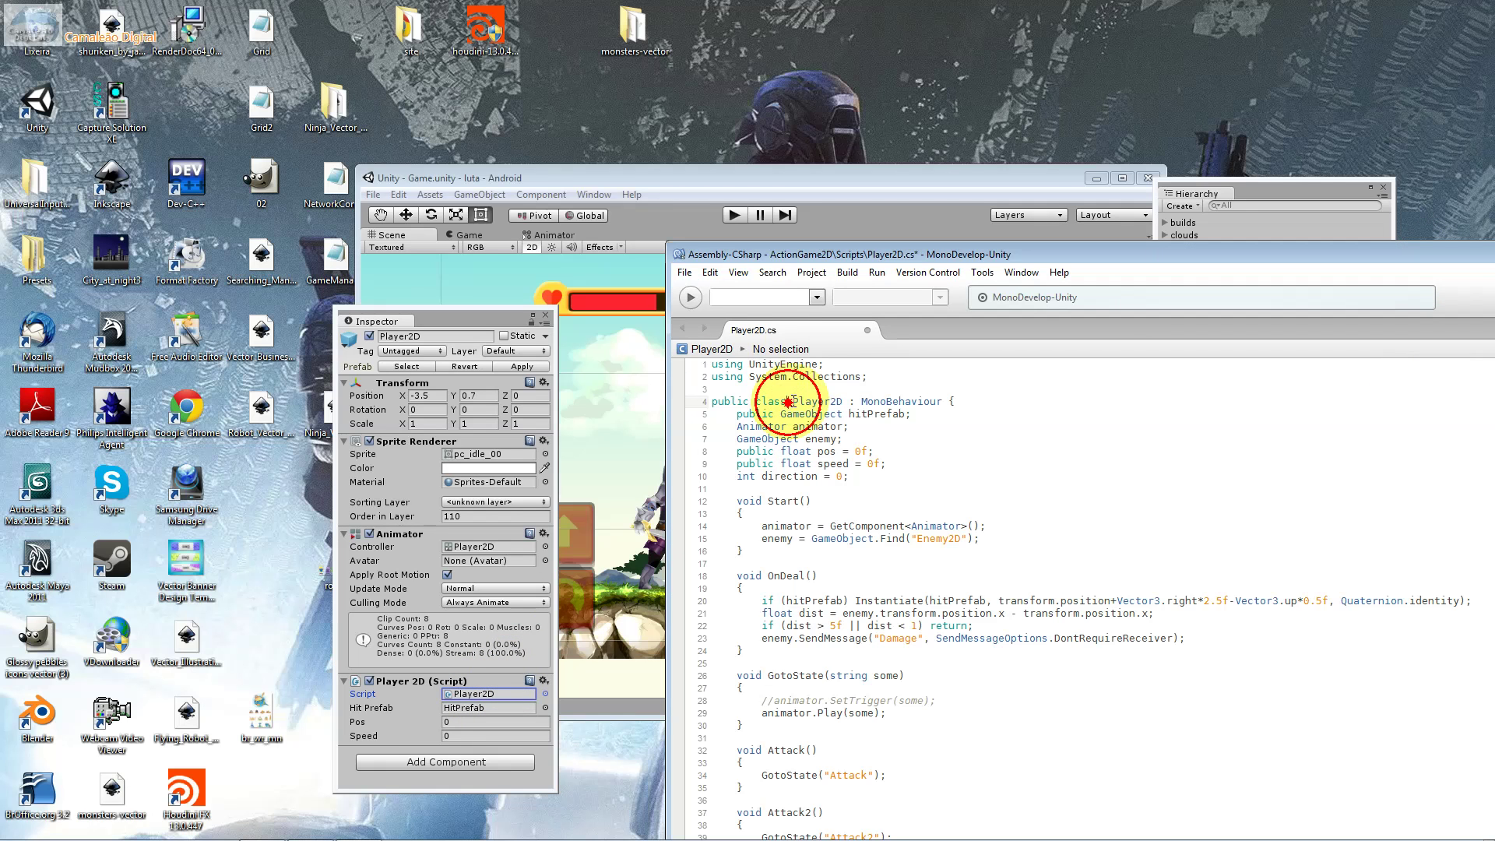
pyautogui.click(767, 333)
pyautogui.moveTo(834, 255); pyautogui.dragTo(642, 183)
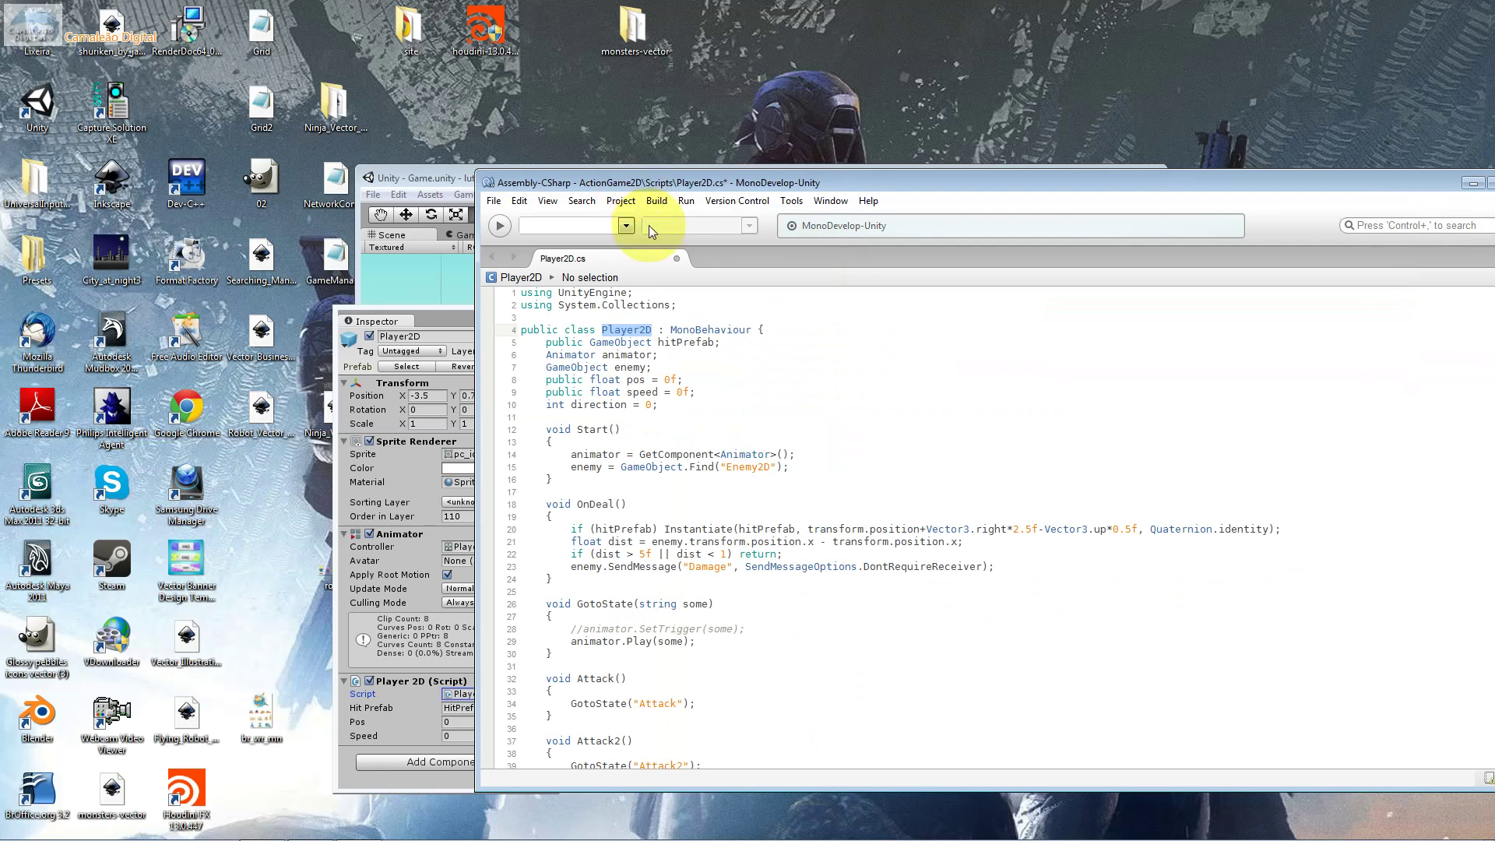
pyautogui.click(715, 343)
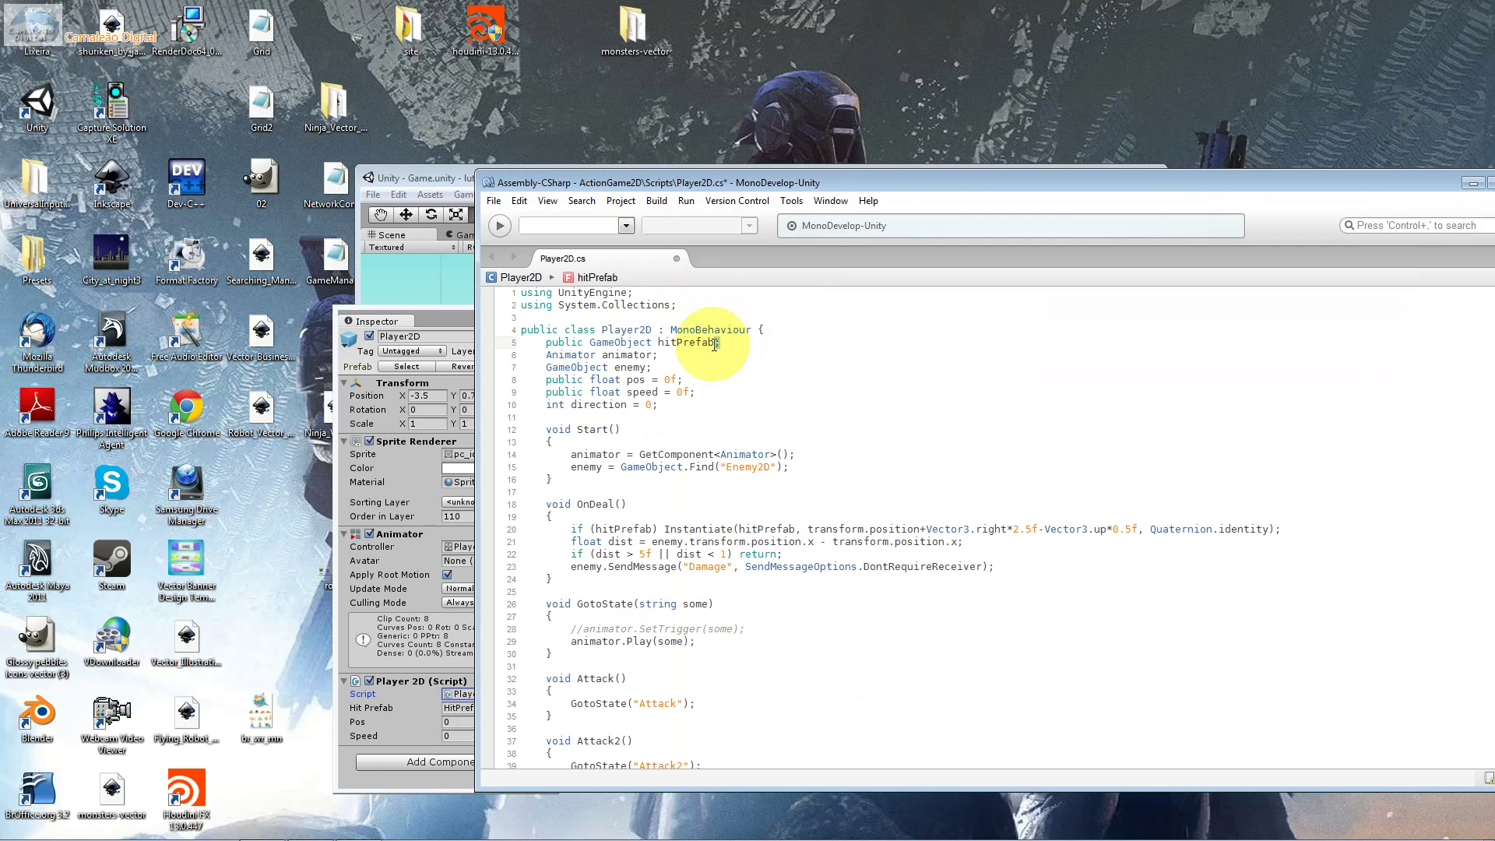
pyautogui.click(662, 391)
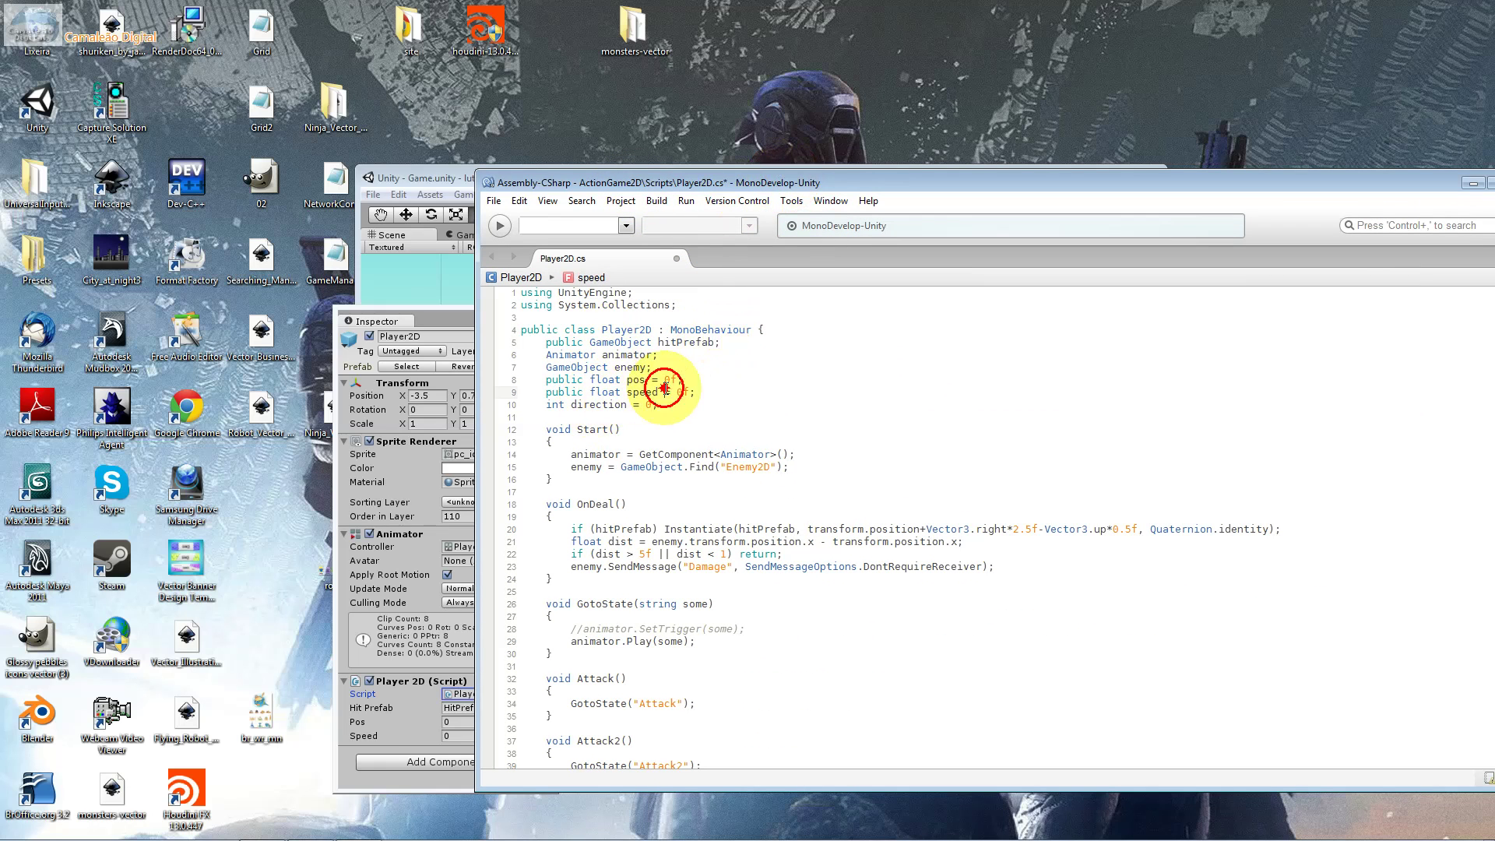
pyautogui.click(719, 343)
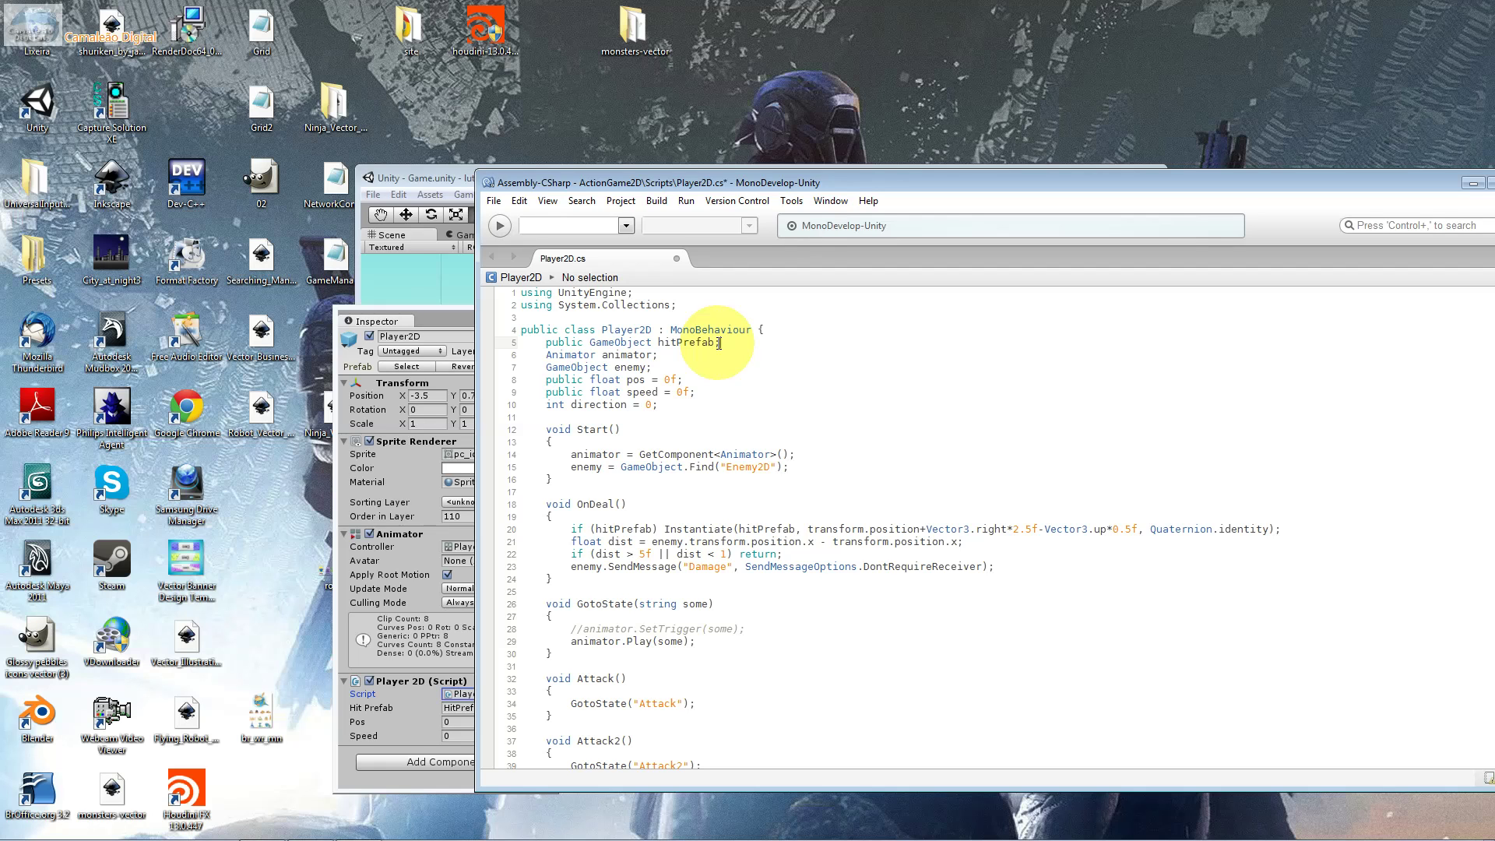
pyautogui.doubleClick(717, 344)
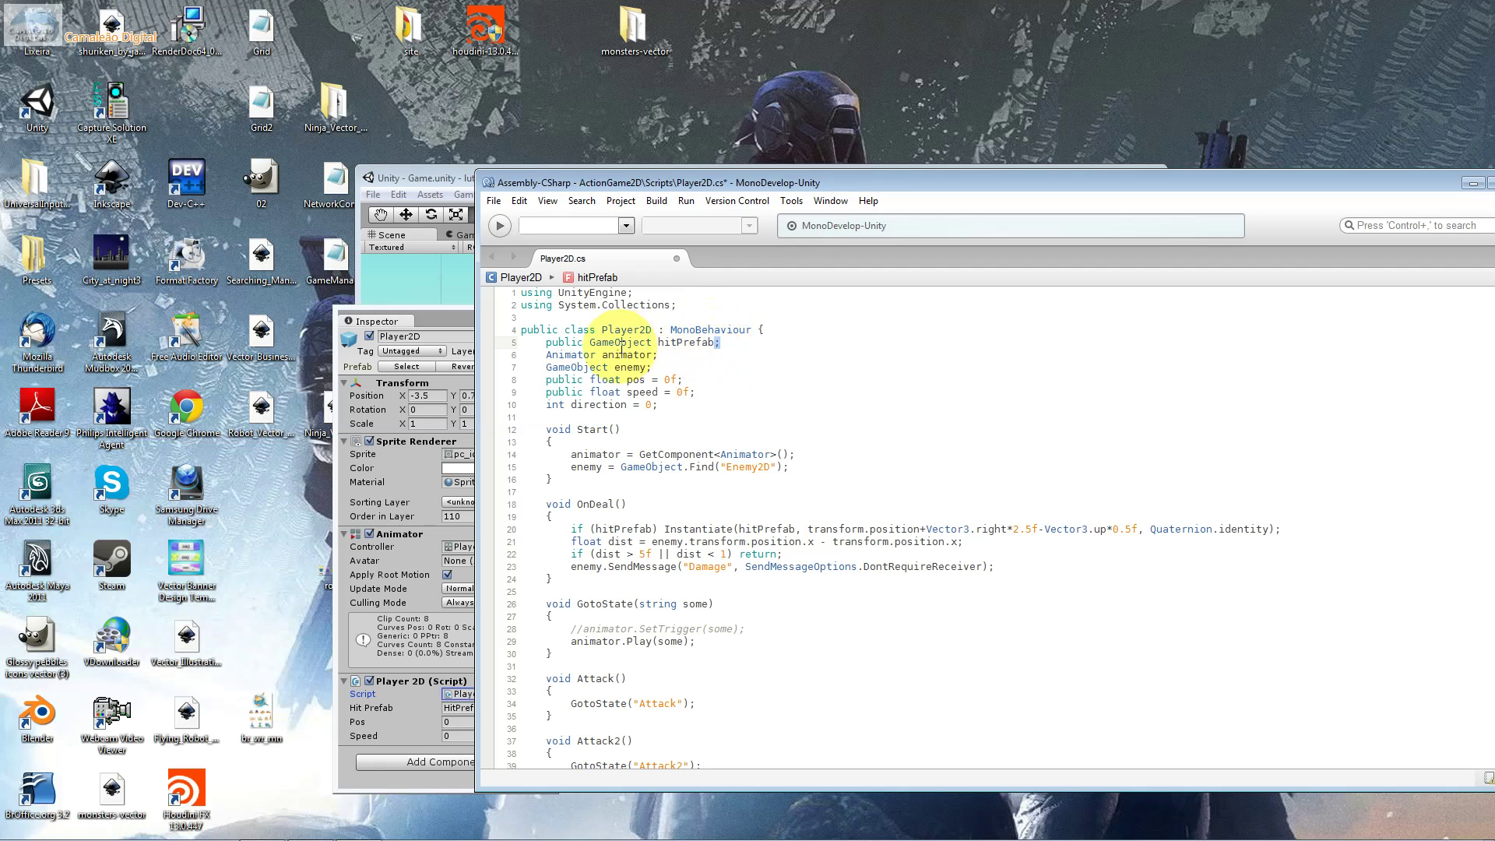
pyautogui.moveTo(720, 343); pyautogui.dragTo(659, 346)
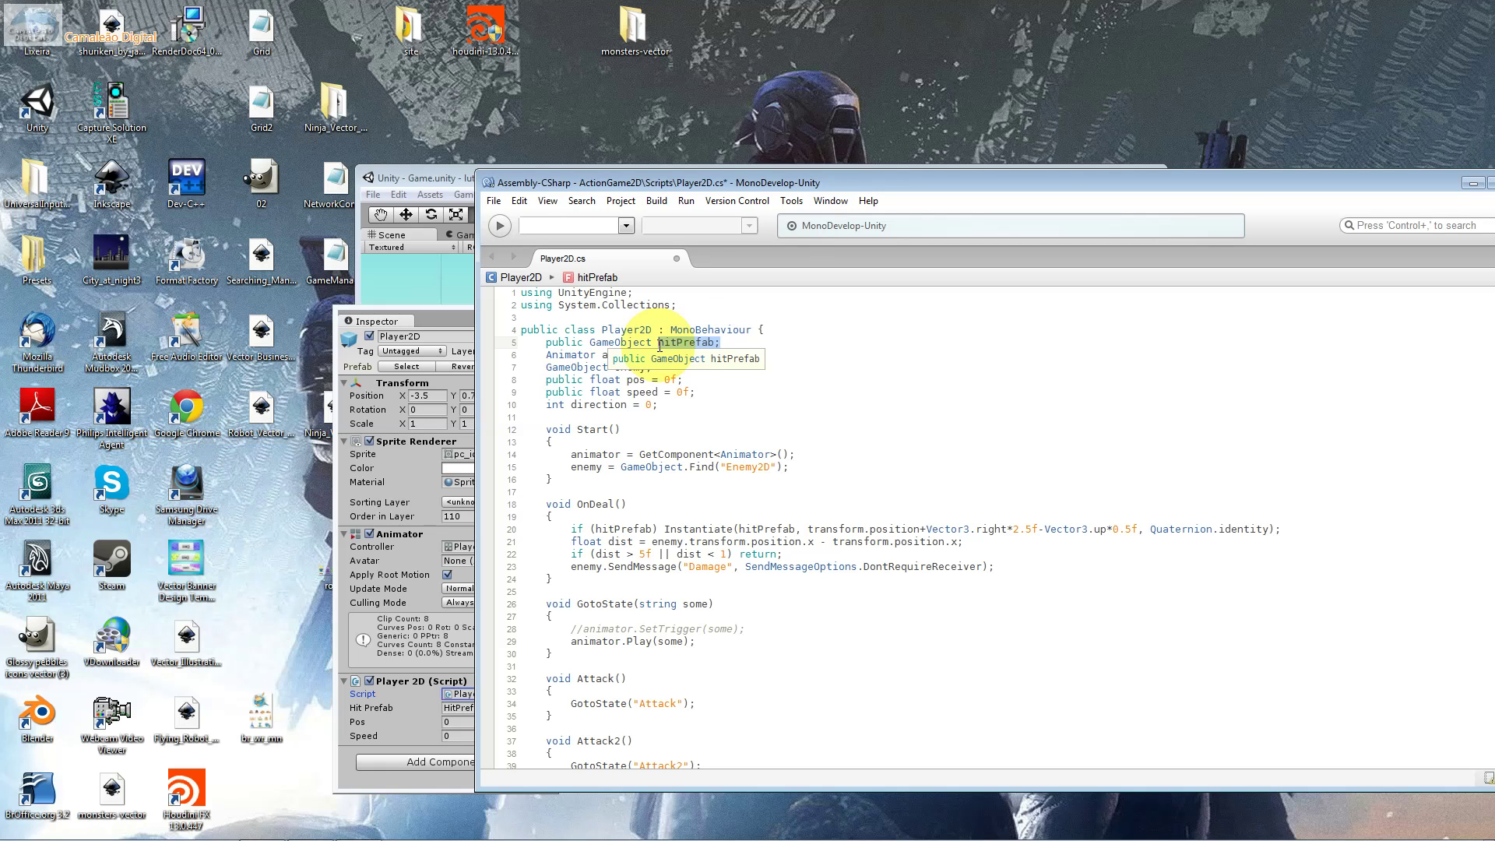
pyautogui.click(658, 343)
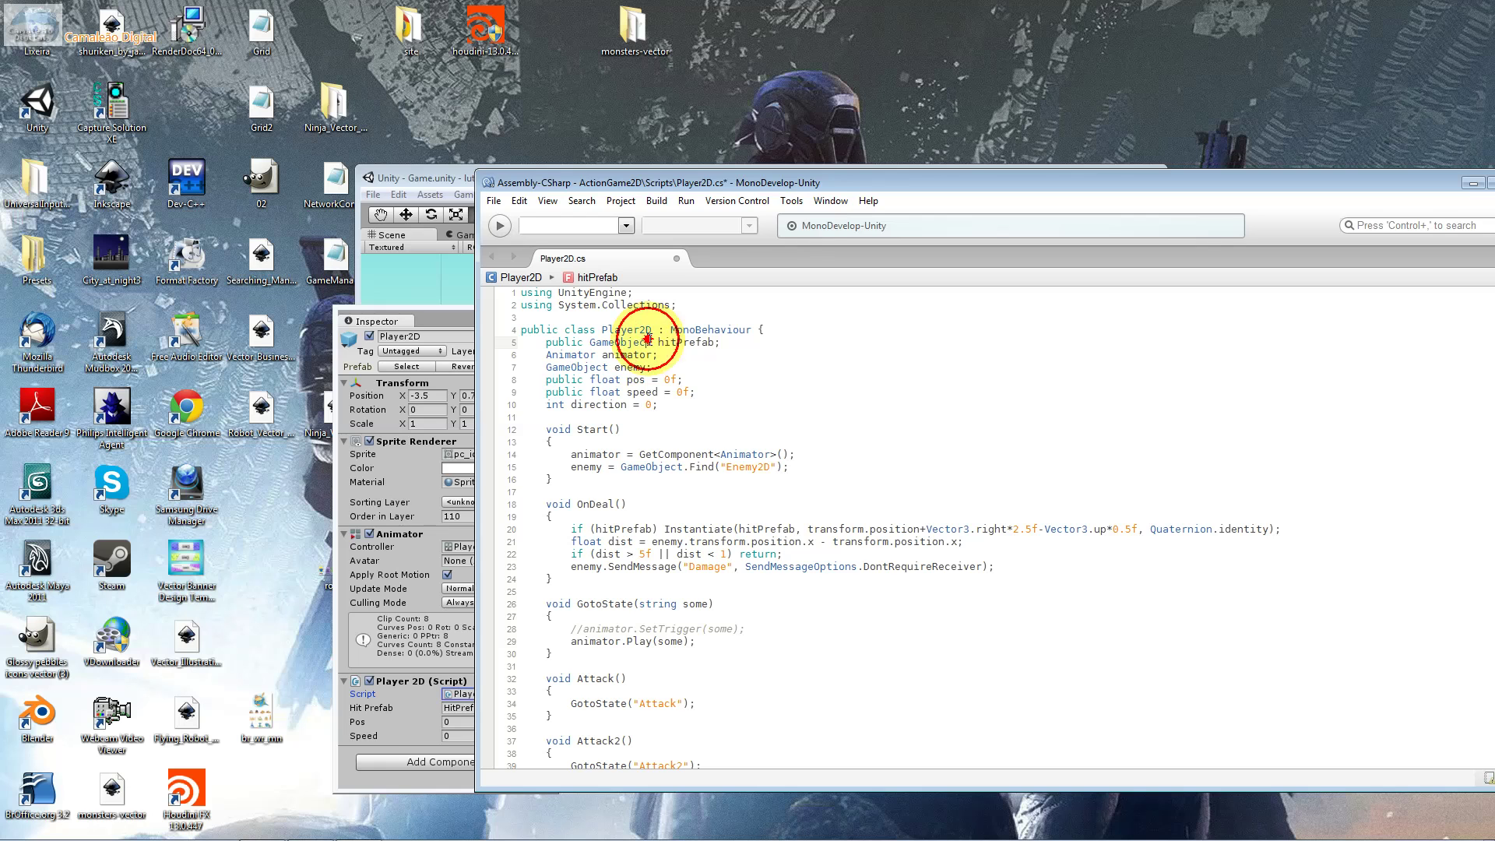
pyautogui.moveTo(652, 344); pyautogui.dragTo(545, 343)
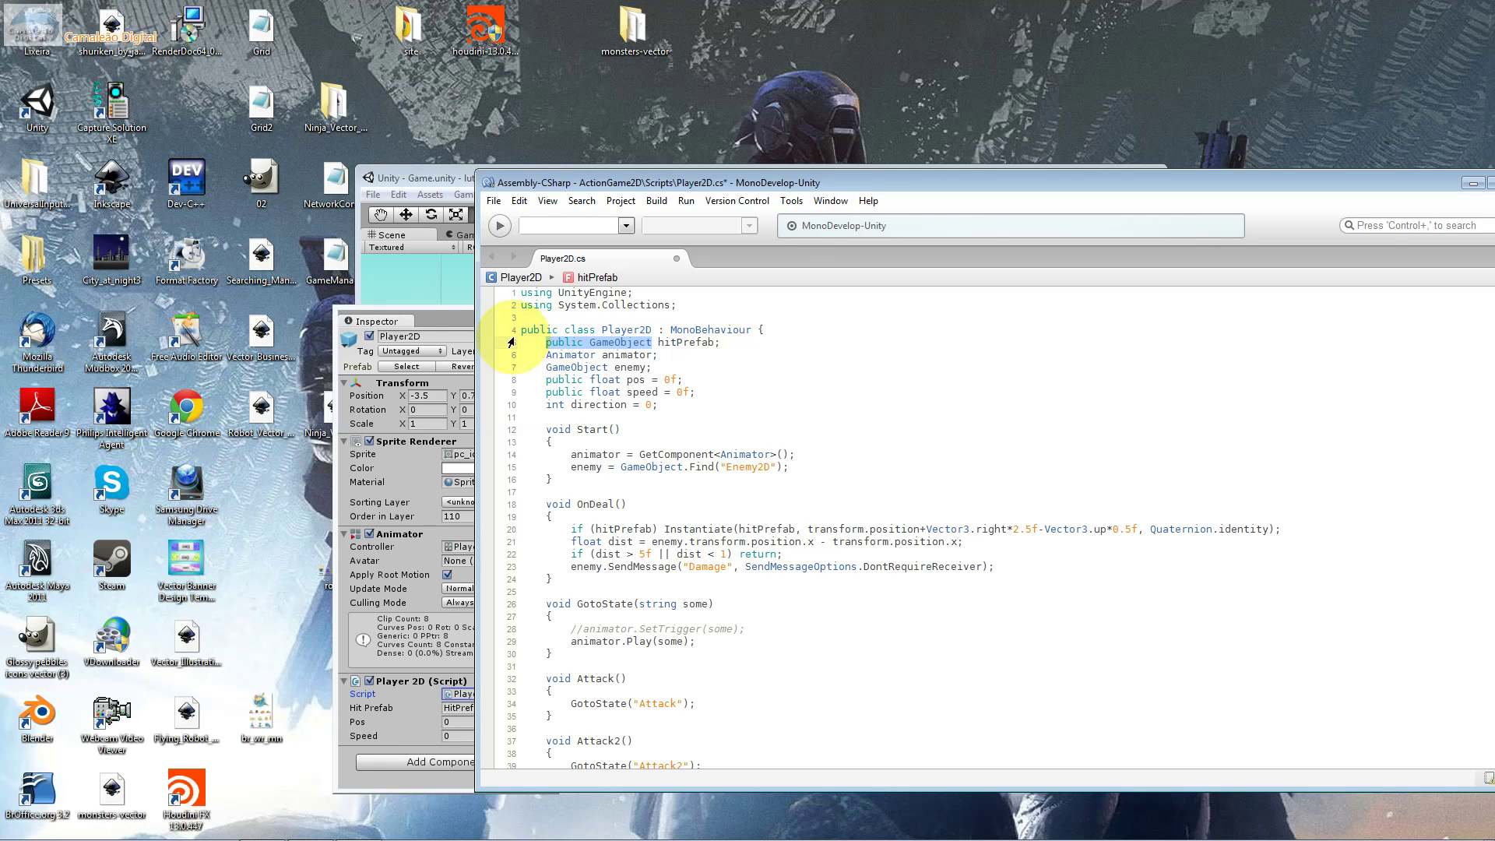
pyautogui.moveTo(439, 316); pyautogui.dragTo(300, 311)
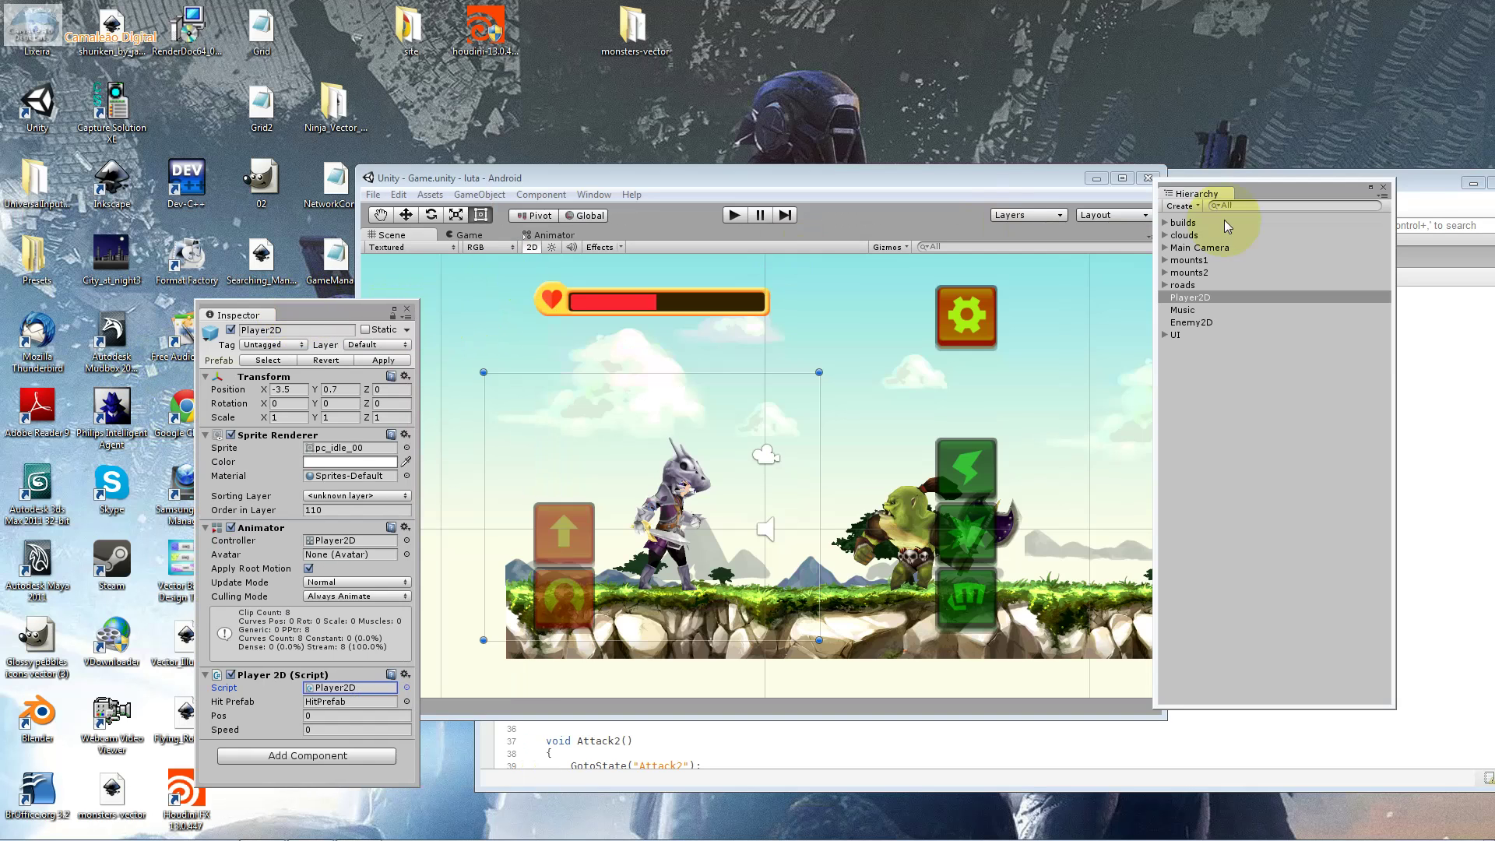
pyautogui.click(1419, 183)
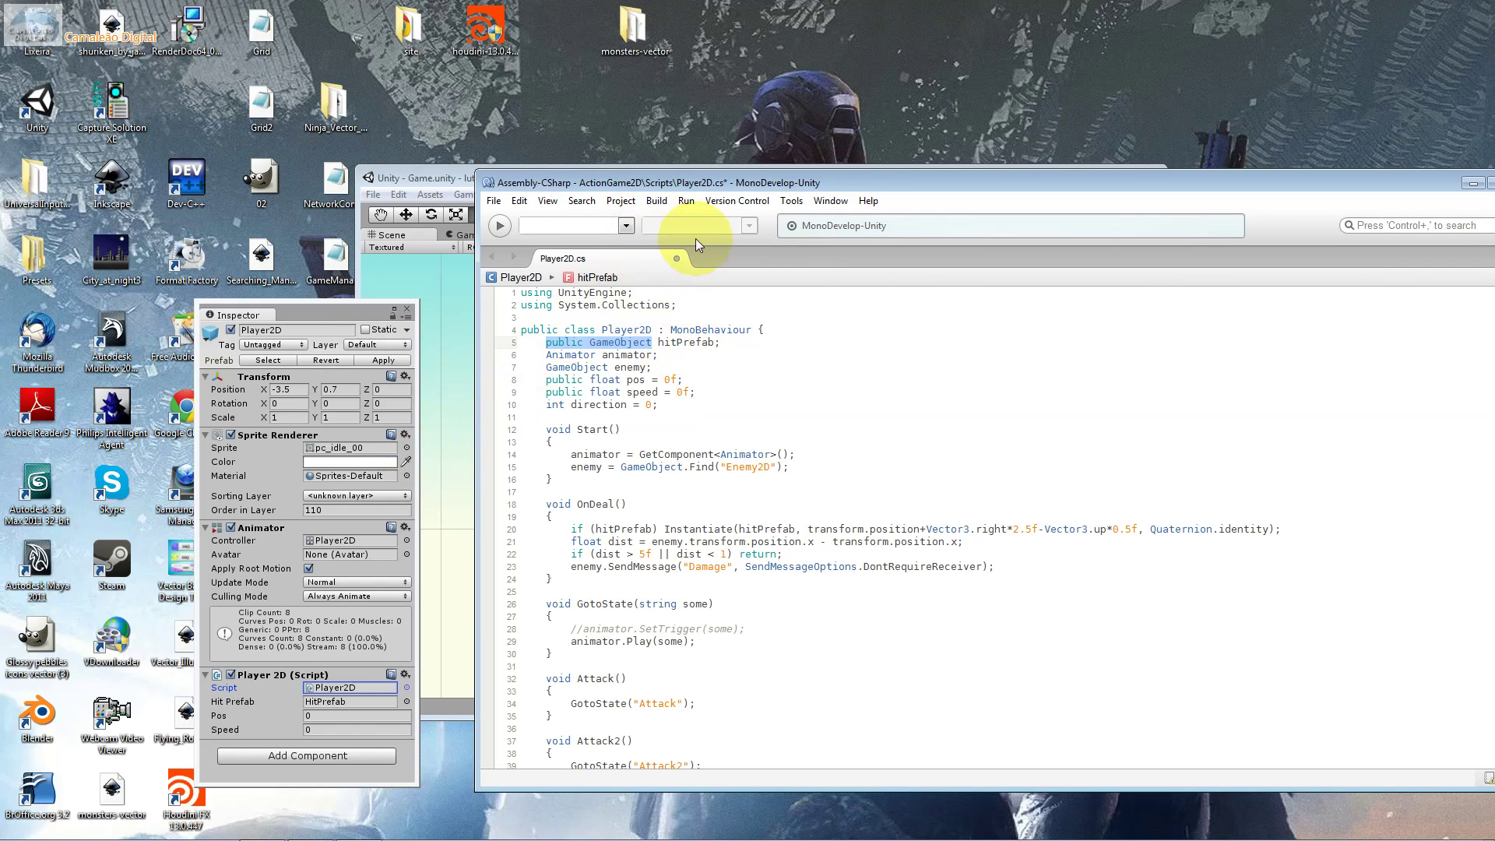
pyautogui.click(651, 355)
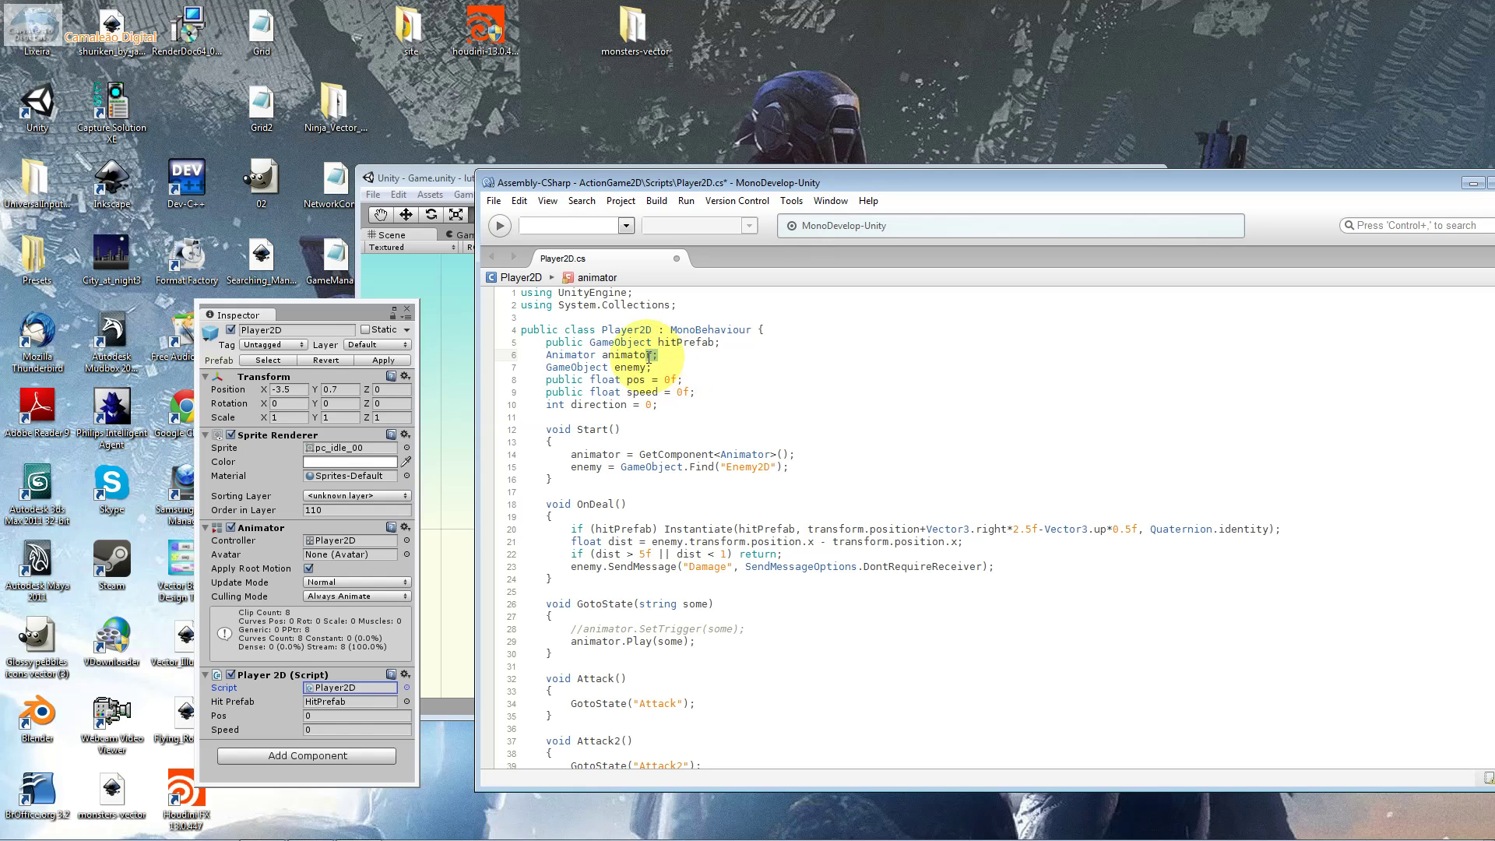
pyautogui.moveTo(721, 342); pyautogui.dragTo(517, 349)
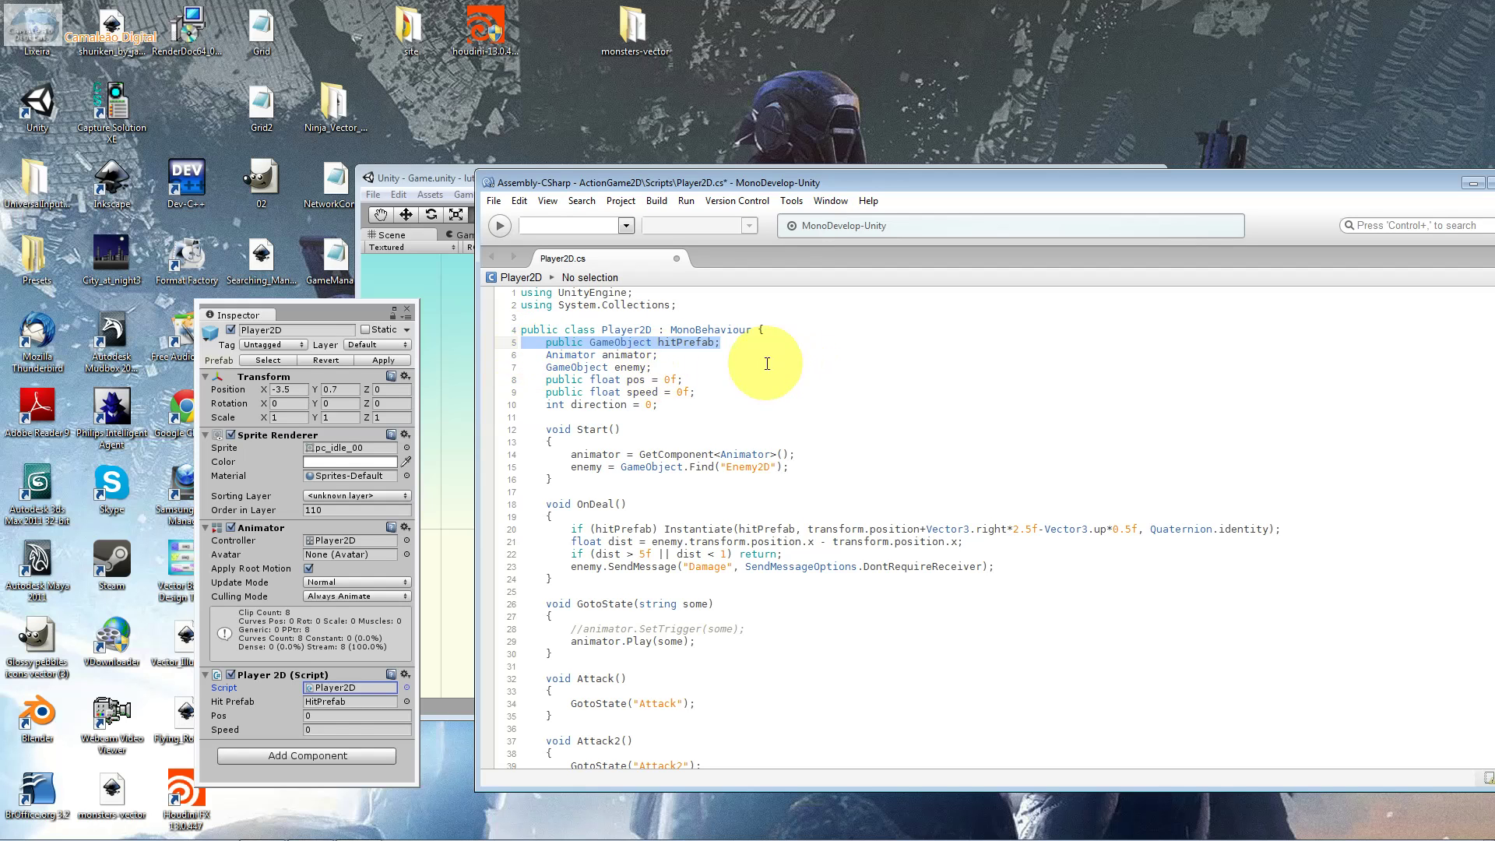
pyautogui.click(660, 354)
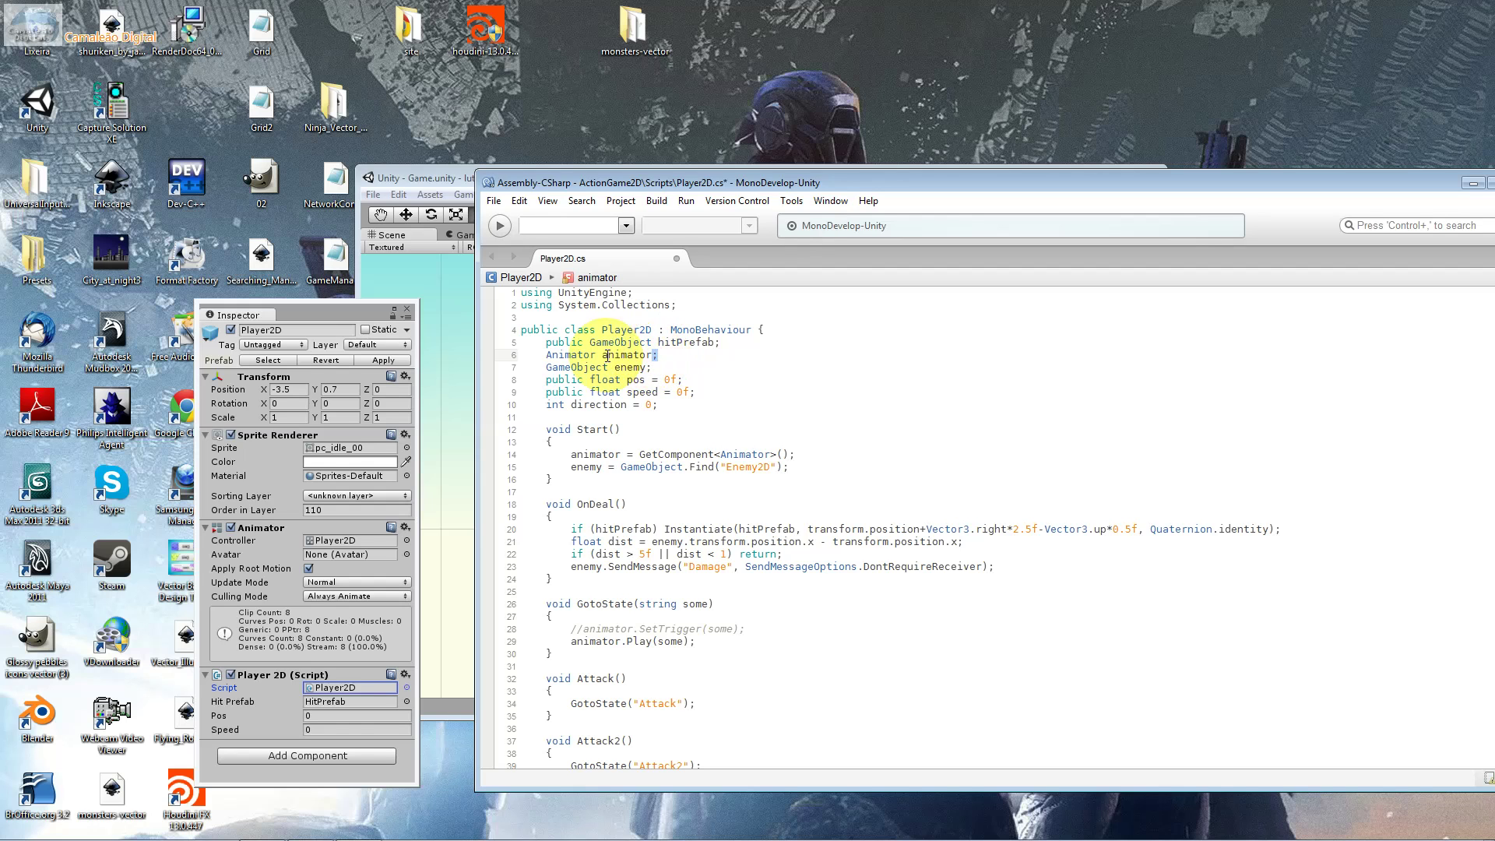
pyautogui.doubleClick(548, 357)
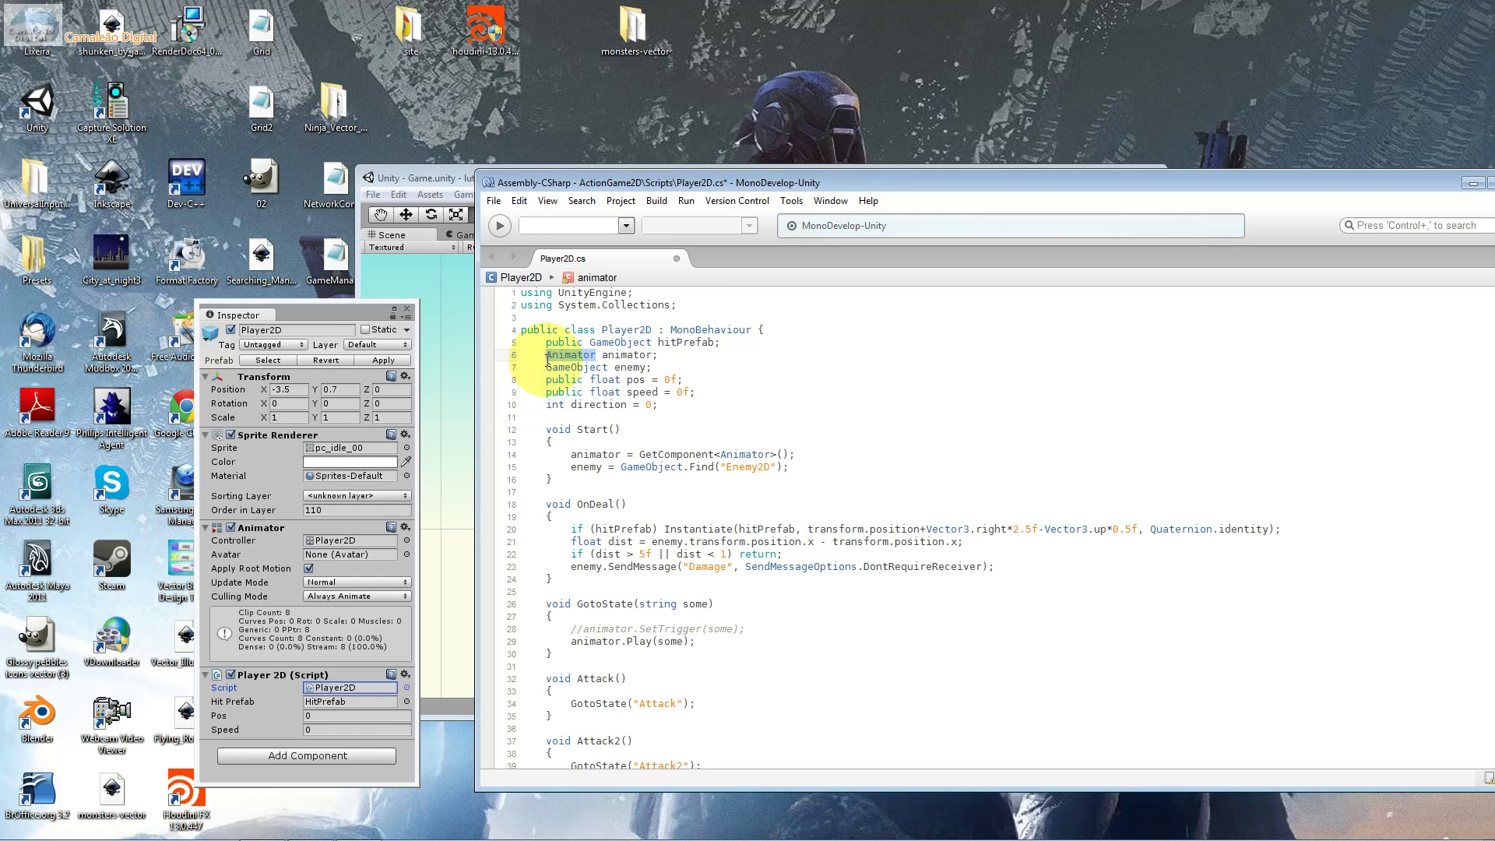
pyautogui.click(254, 526)
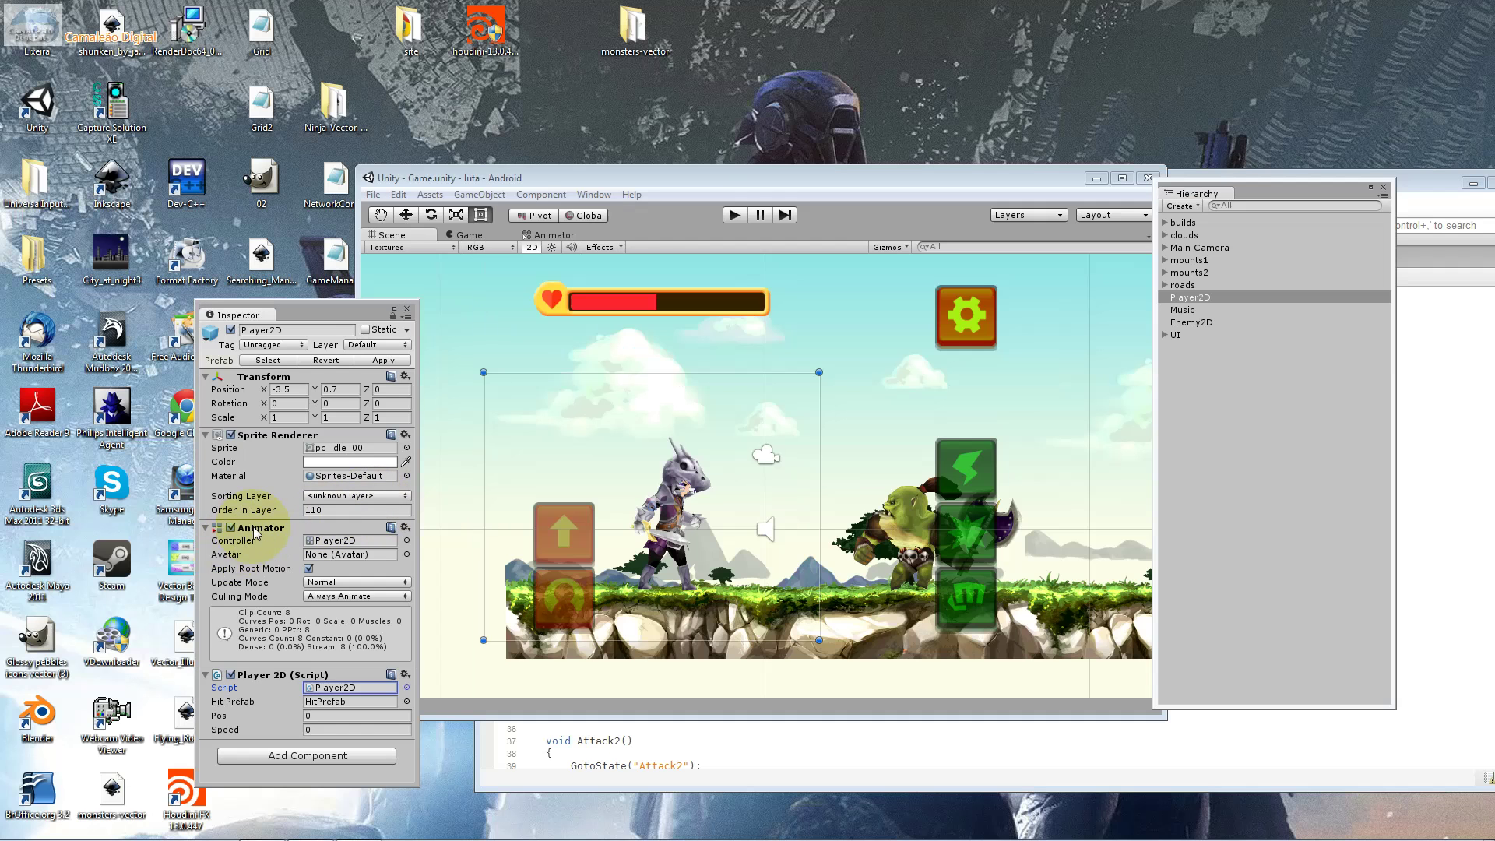
pyautogui.click(1418, 200)
pyautogui.click(660, 355)
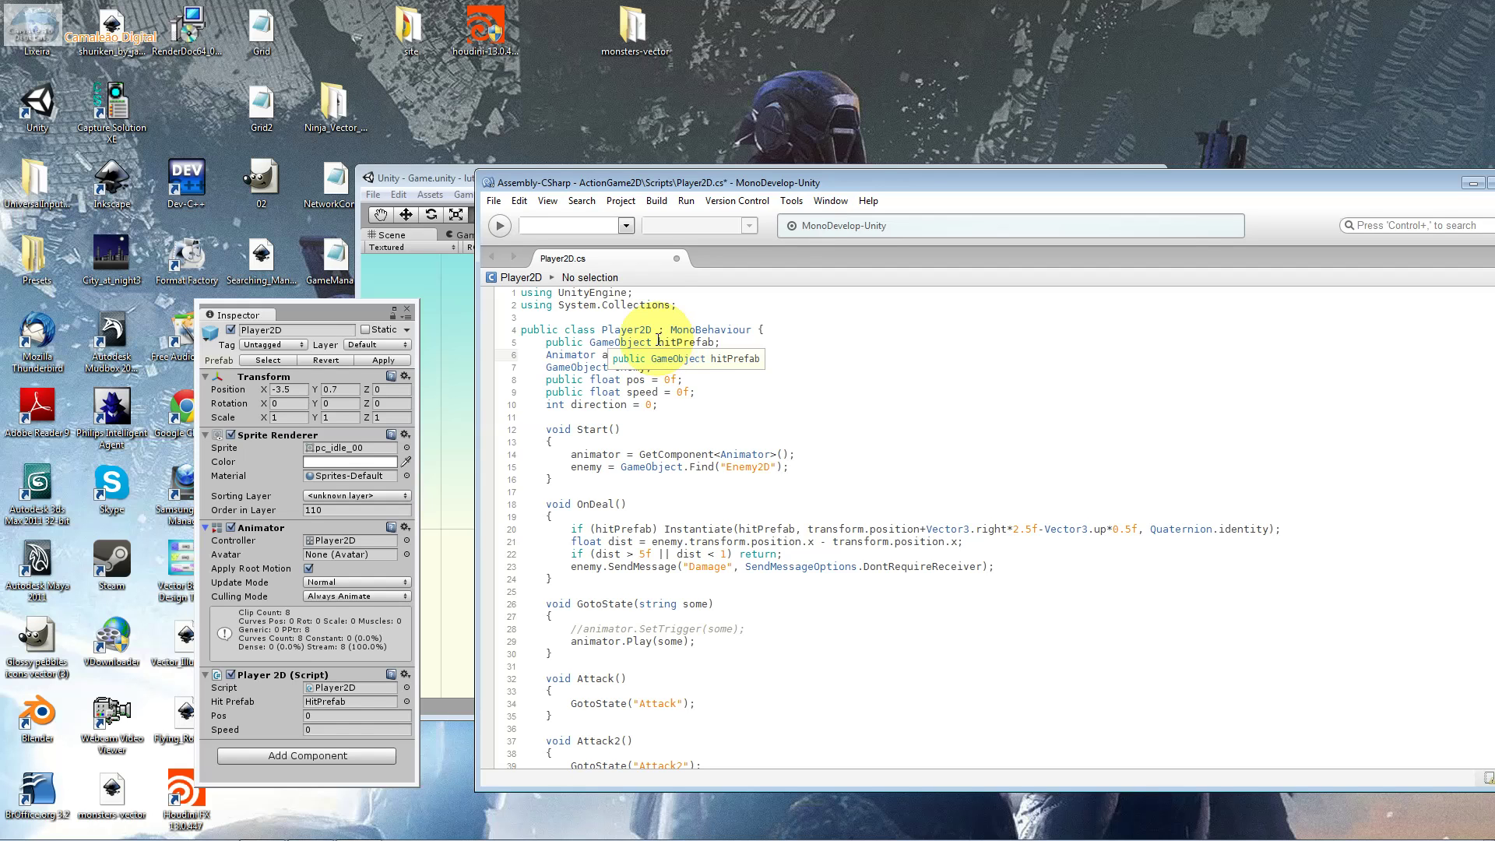
pyautogui.click(617, 347)
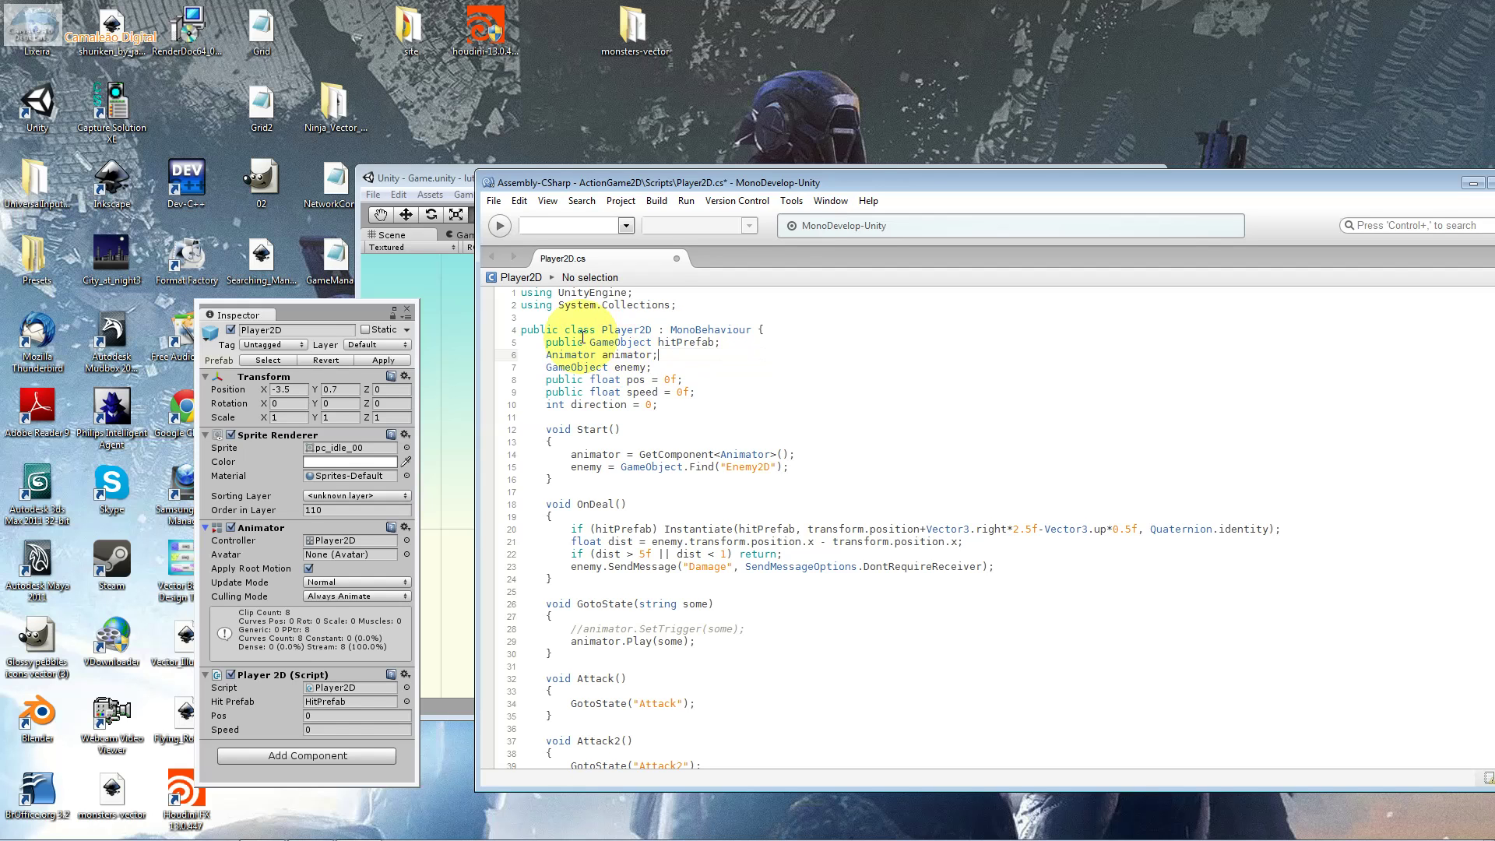
pyautogui.click(280, 571)
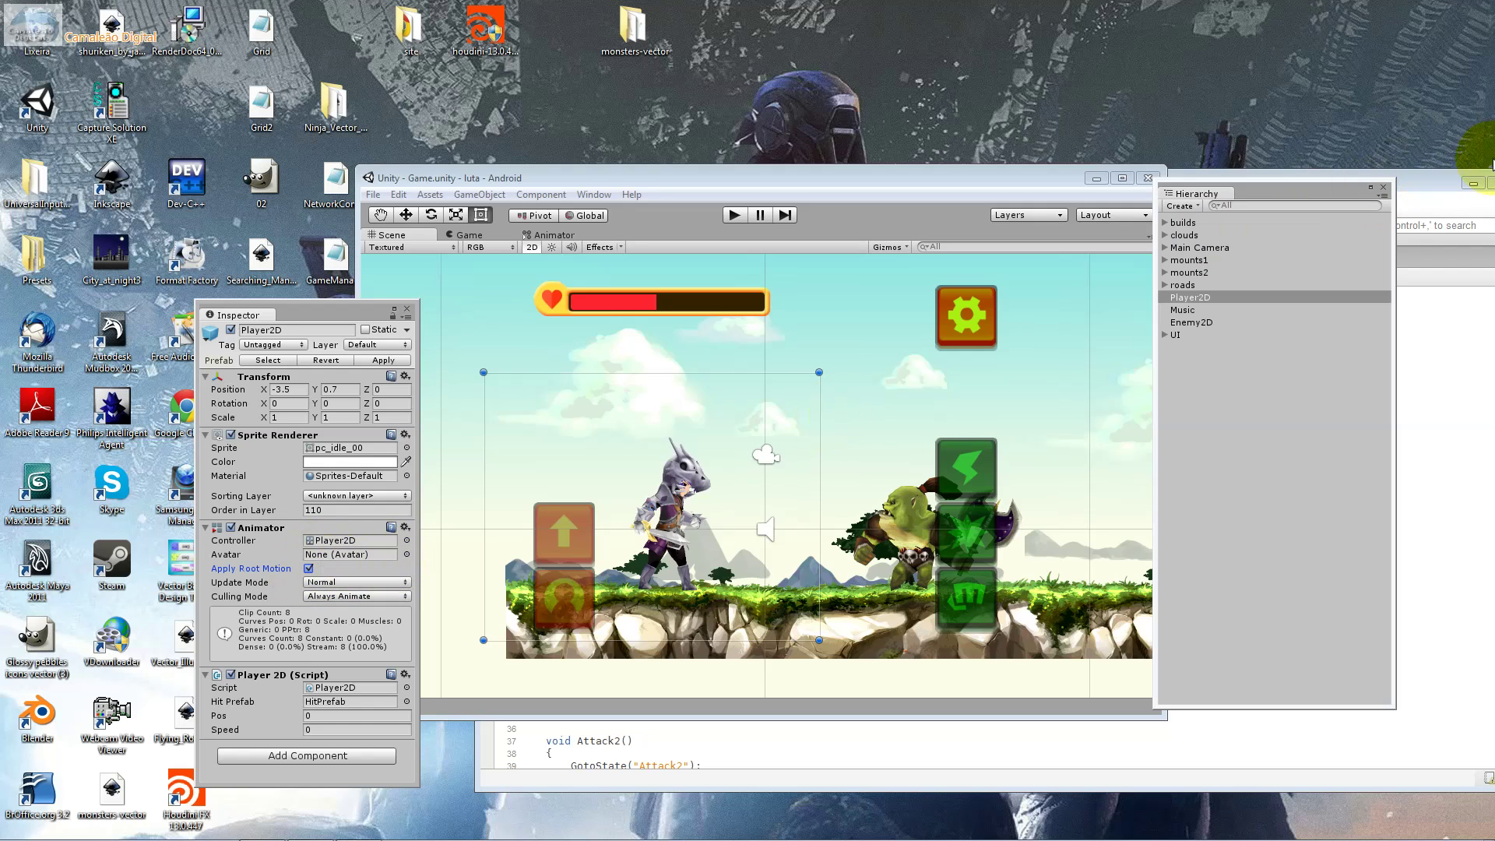
pyautogui.click(1434, 184)
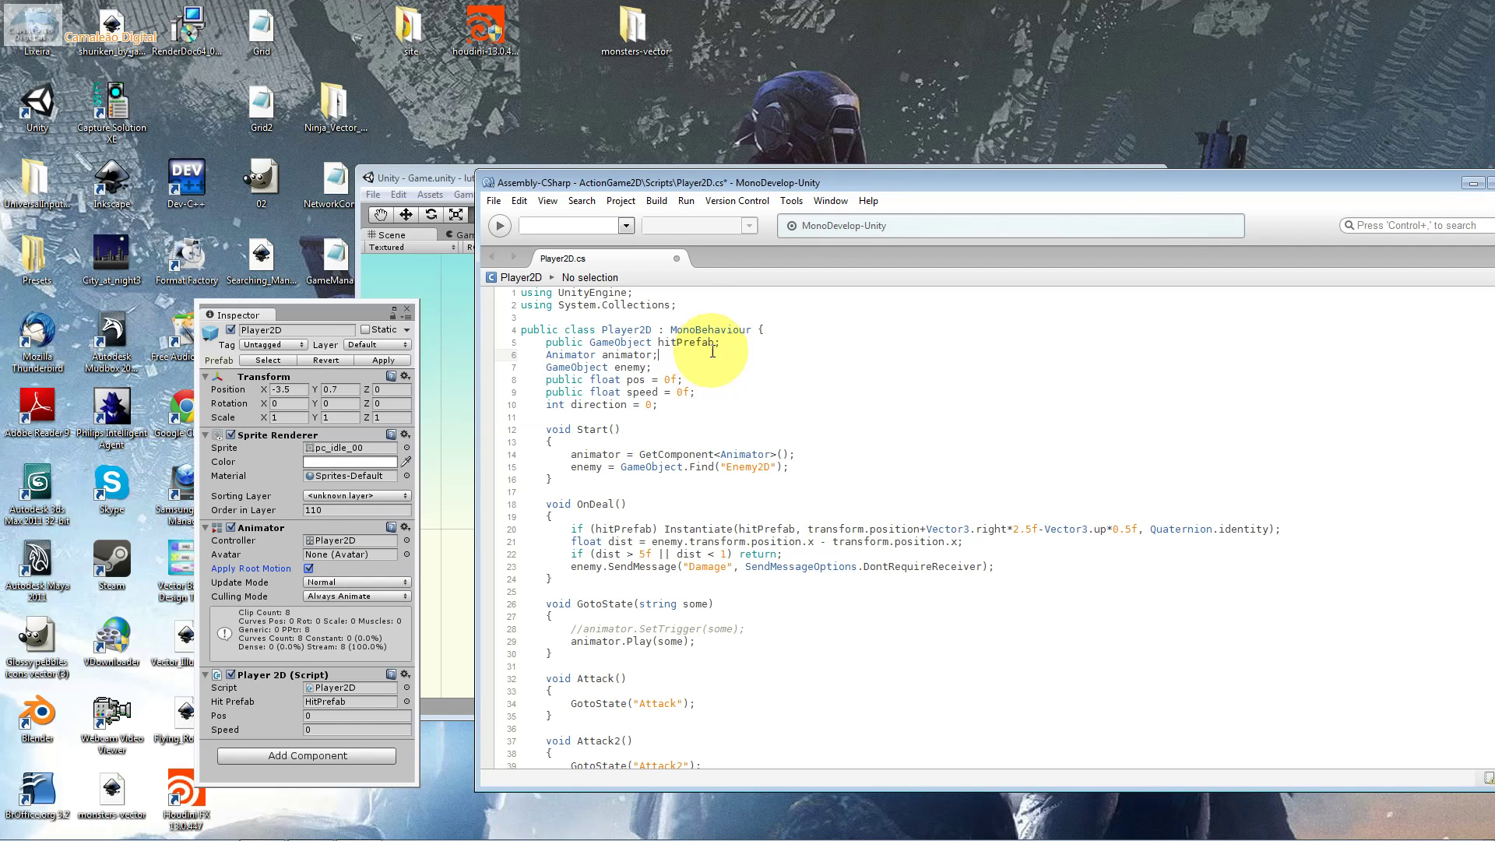
pyautogui.keyDown('ctrl'); pyautogui.scroll(1, 708, 354); pyautogui.keyUp('ctrl')
# Highlight the Animator and GameObject field types on lines 6–7, then shift the editor down-right.
pyautogui.keyDown('ctrl'); pyautogui.scroll(1, 707, 359); pyautogui.keyUp('ctrl')
pyautogui.keyDown('ctrl'); pyautogui.scroll(1, 706, 366); pyautogui.keyUp('ctrl')
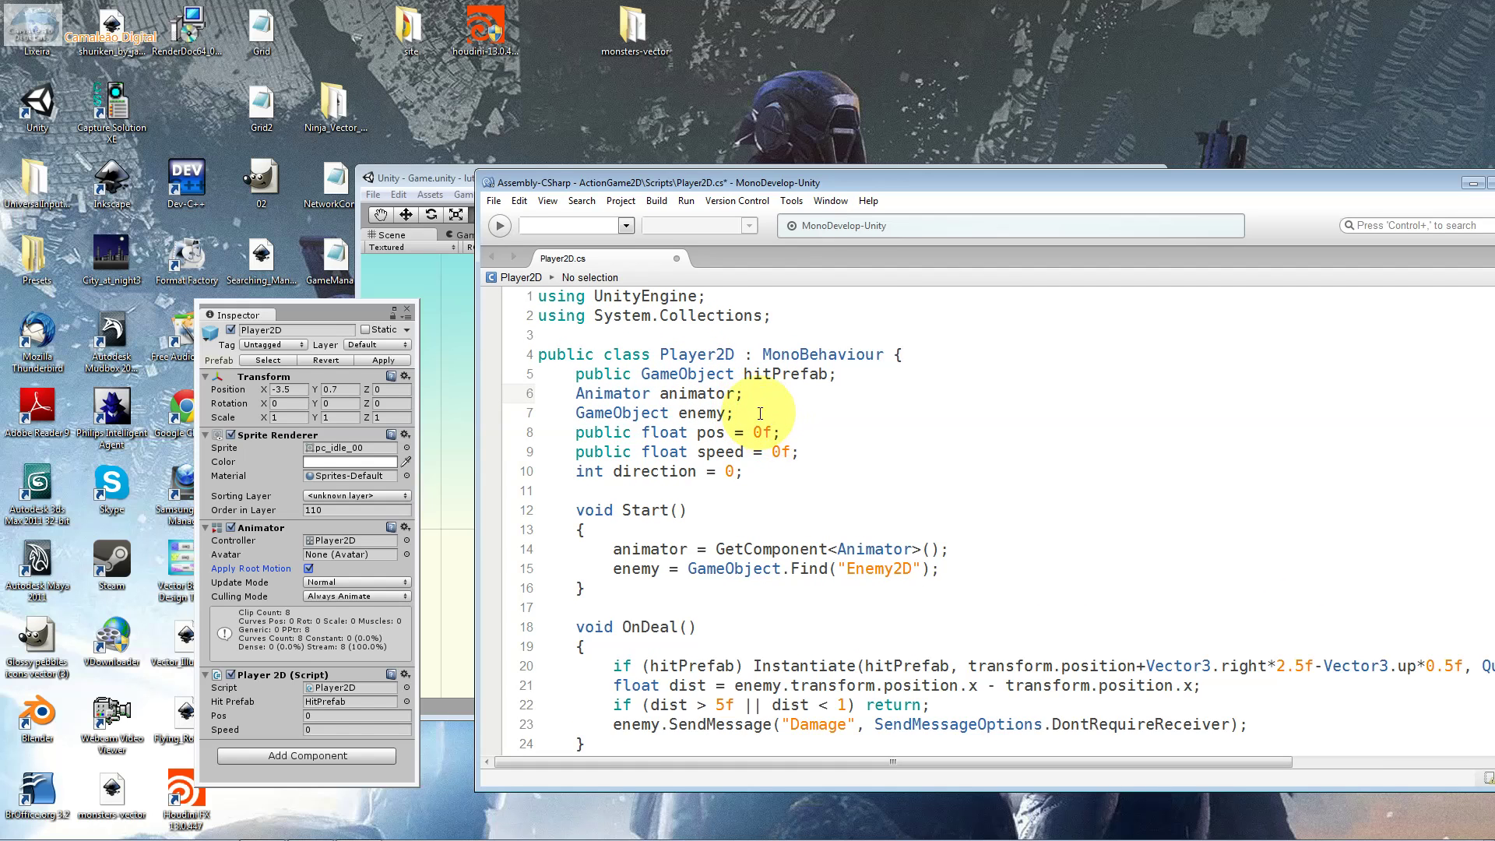
pyautogui.click(736, 398)
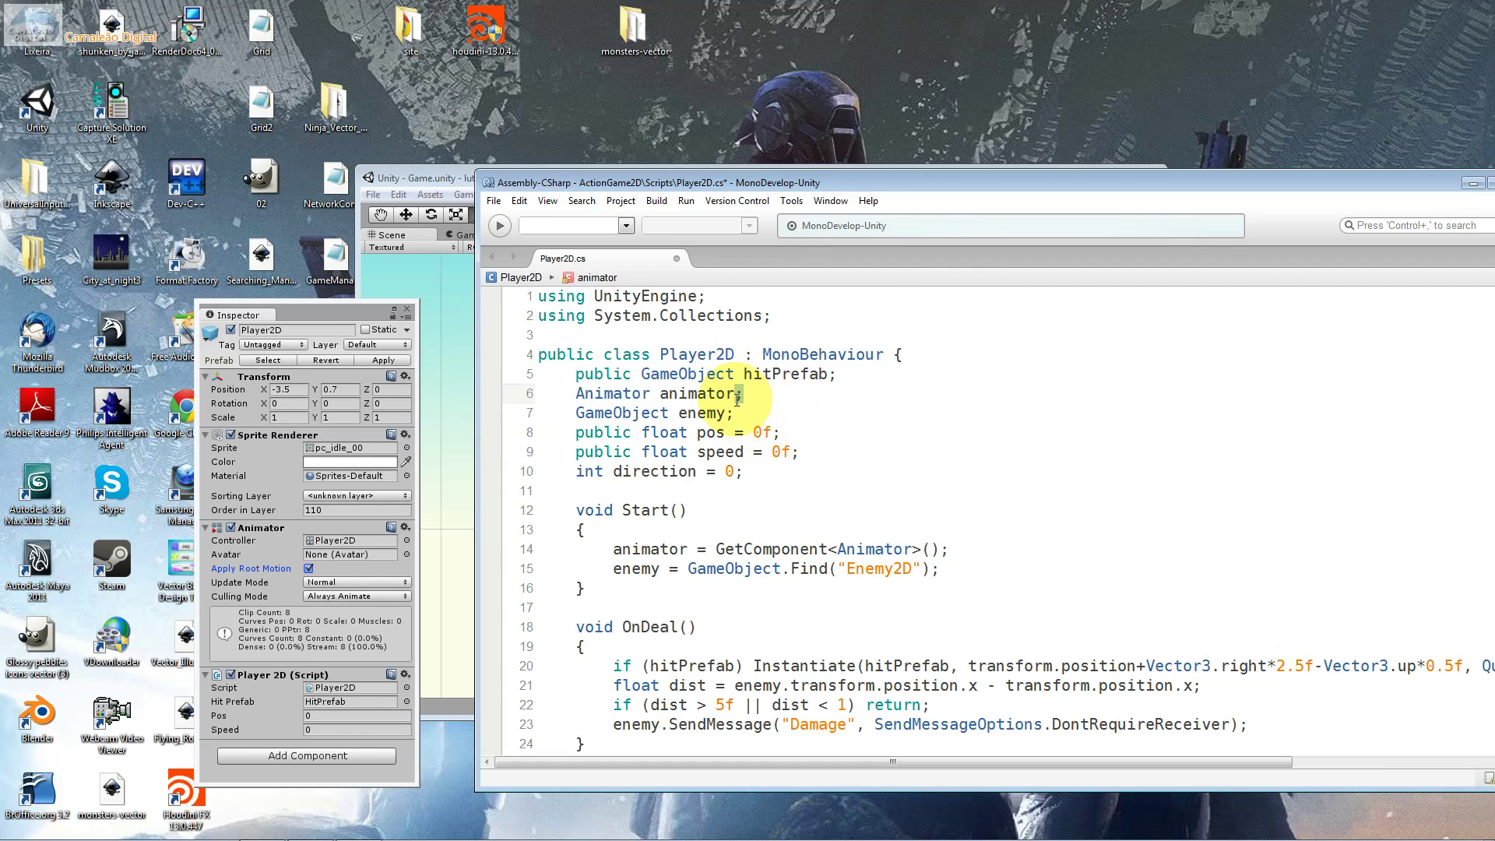
pyautogui.doubleClick(645, 395)
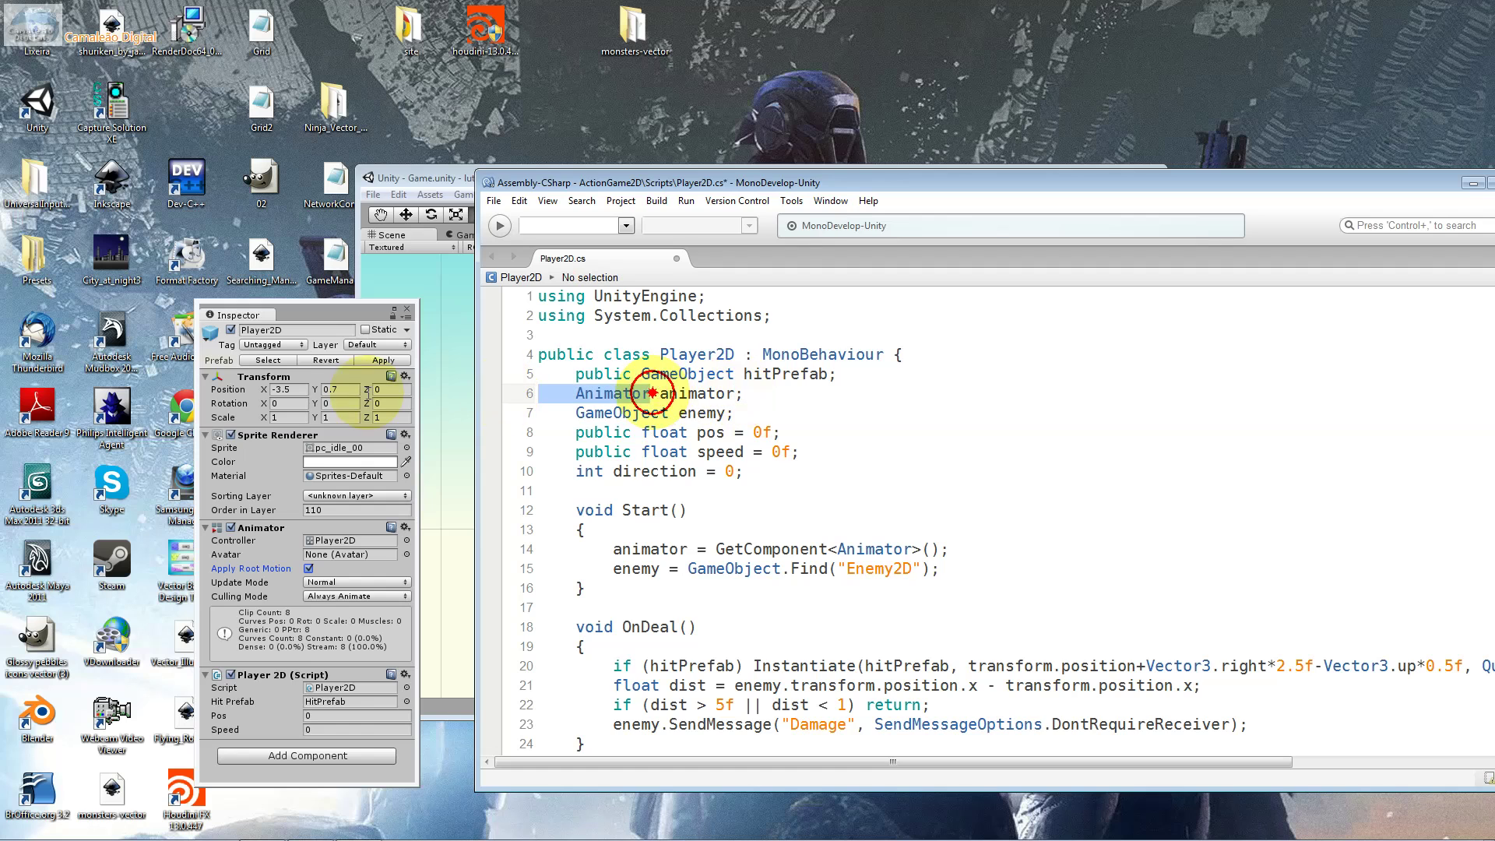
pyautogui.click(735, 414)
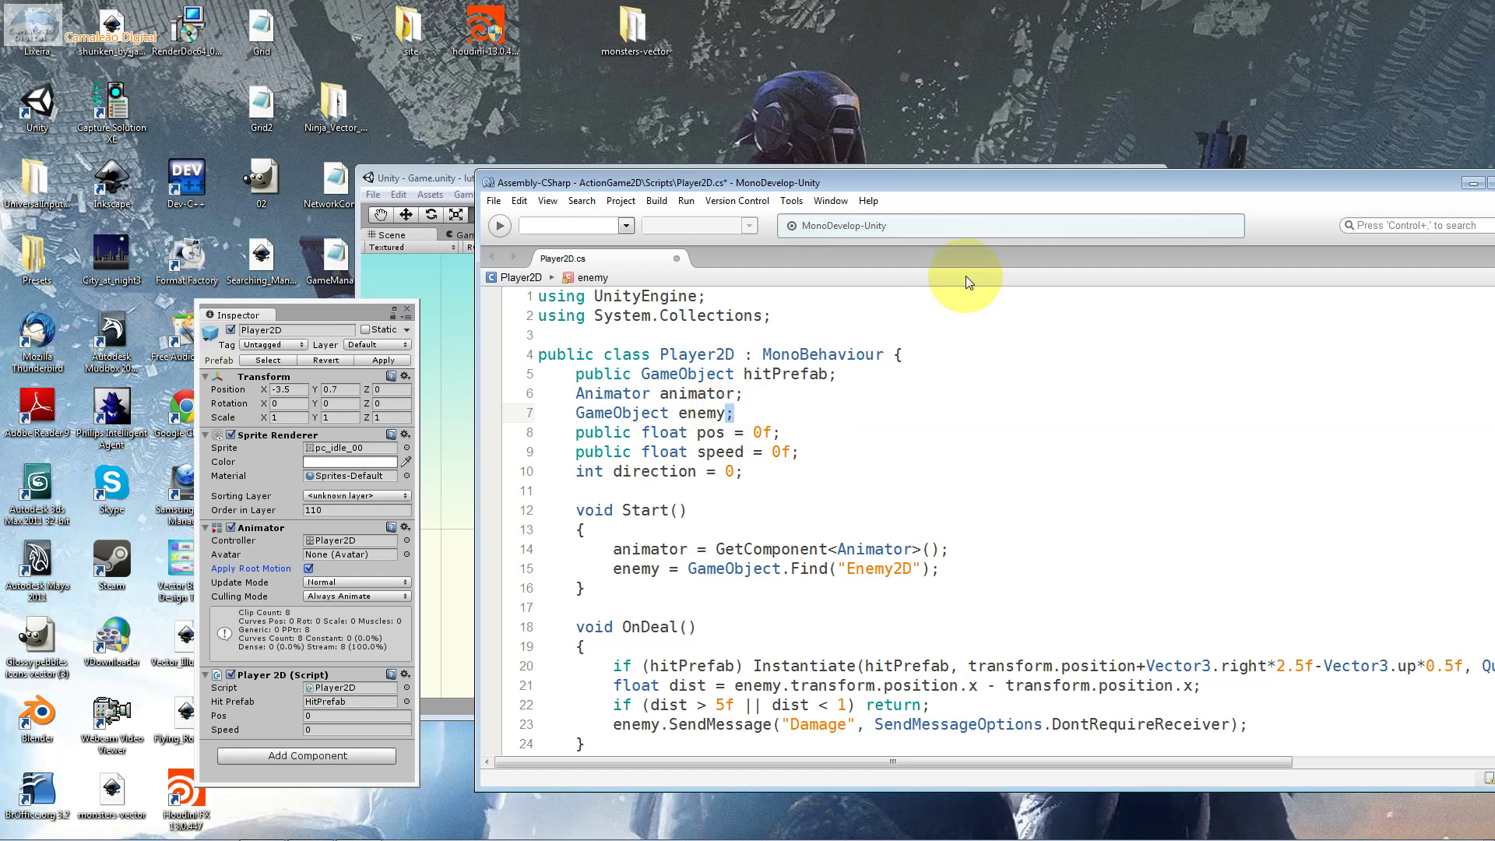
pyautogui.click(695, 412)
pyautogui.moveTo(669, 413); pyautogui.dragTo(539, 413)
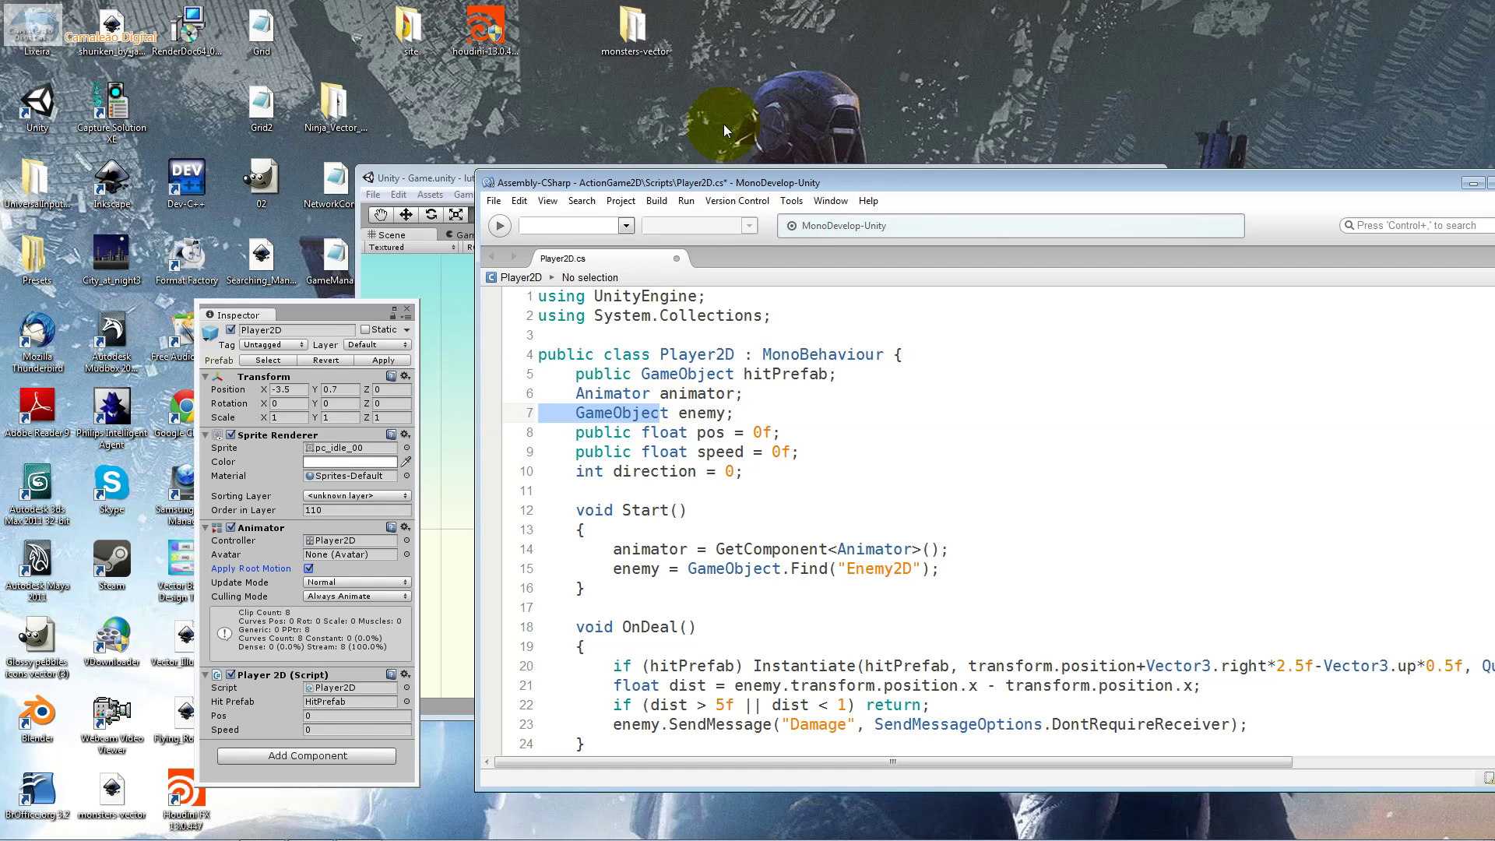
pyautogui.moveTo(717, 186)
pyautogui.mouseDown()
pyautogui.moveTo(748, 222)
pyautogui.moveTo(888, 297)
pyautogui.mouseUp()
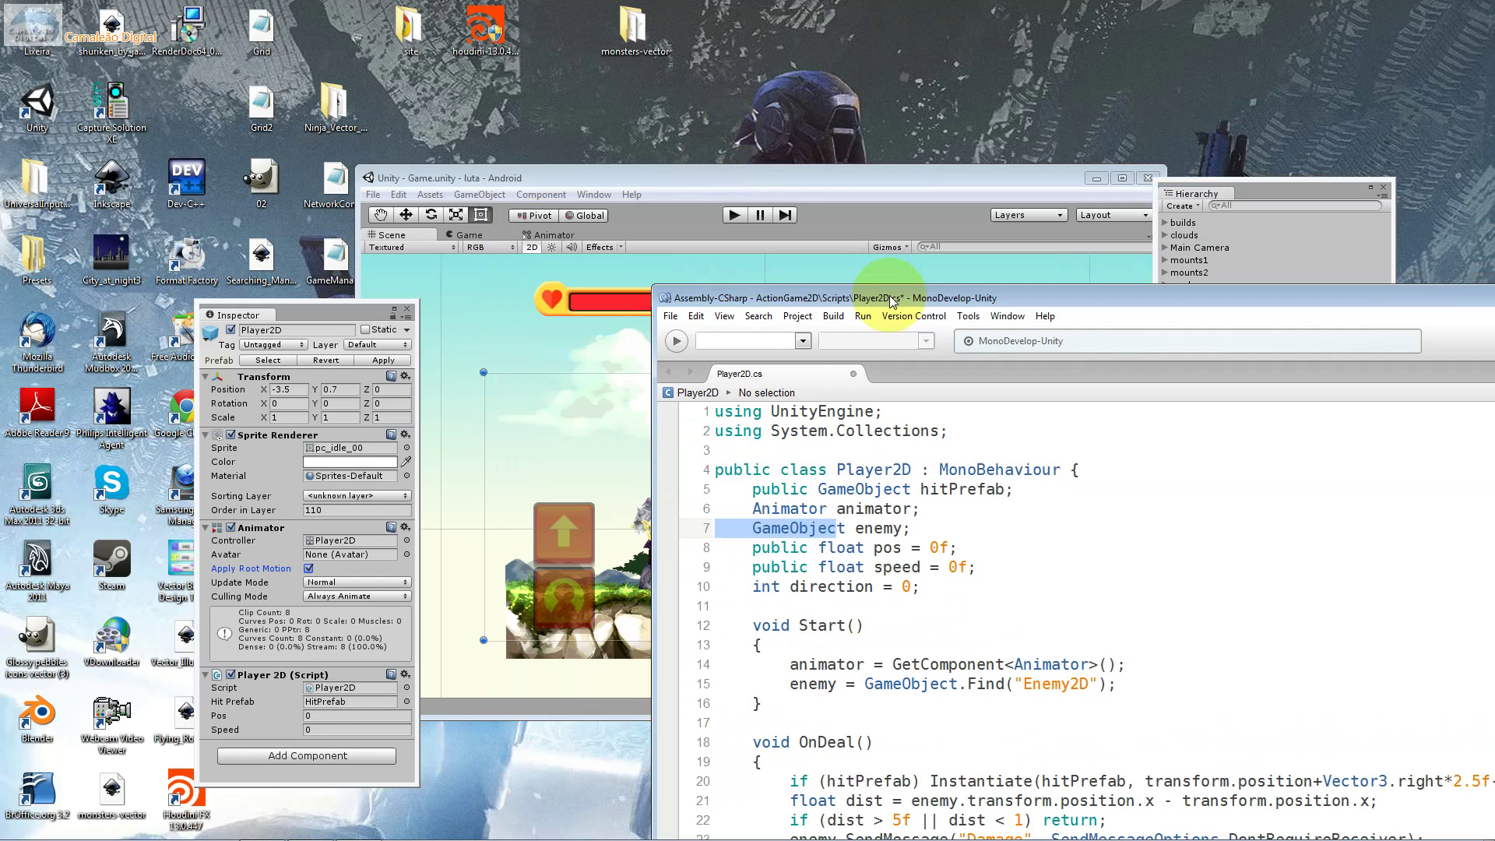
# Bring the script editor back and highlight the pos, speed and direction declarations on lines 8–10.
pyautogui.click(757, 176)
pyautogui.click(1476, 290)
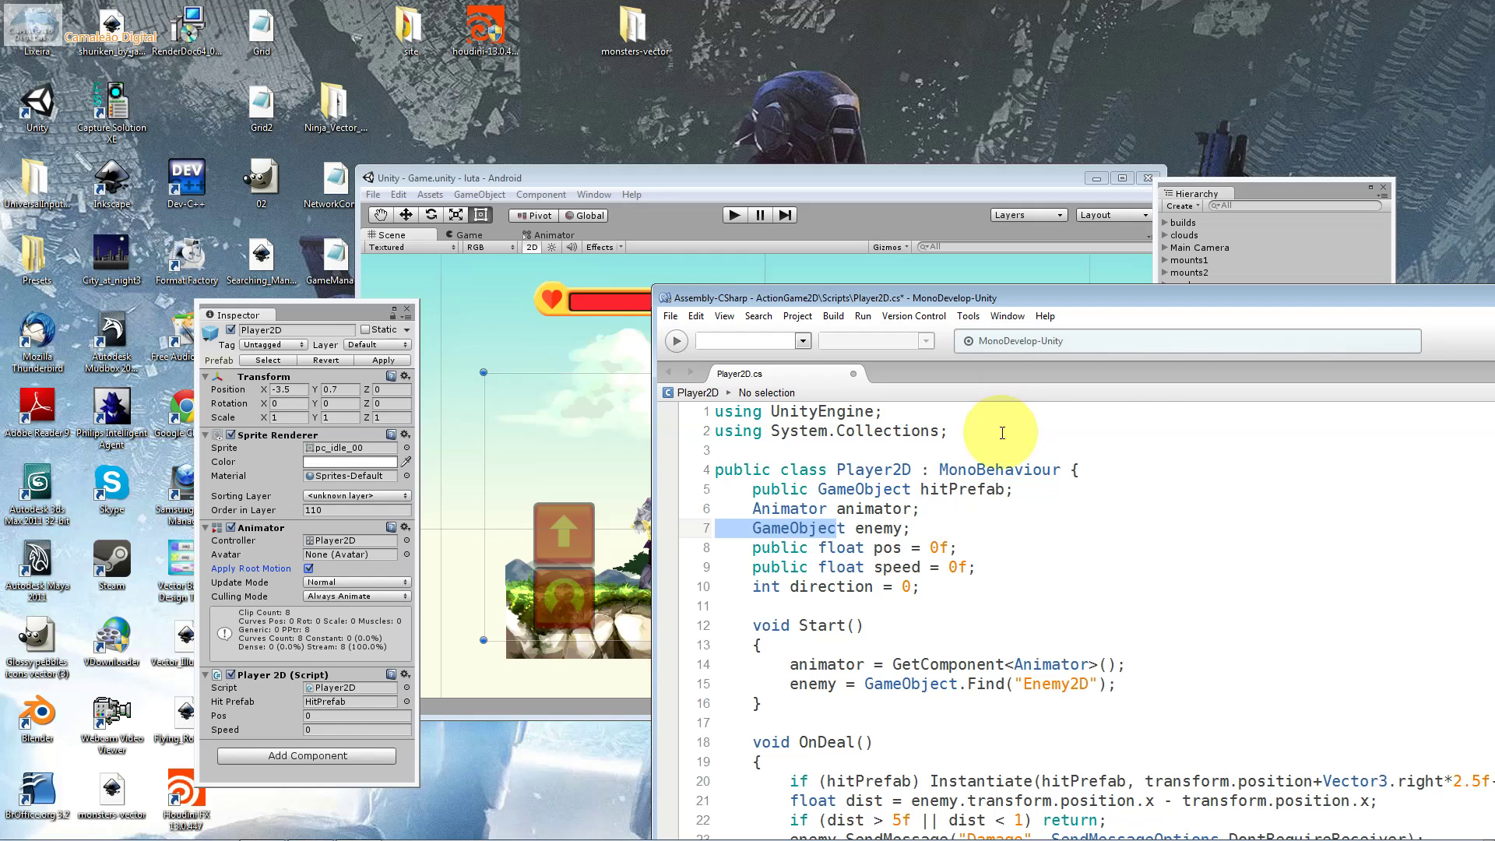
pyautogui.click(958, 549)
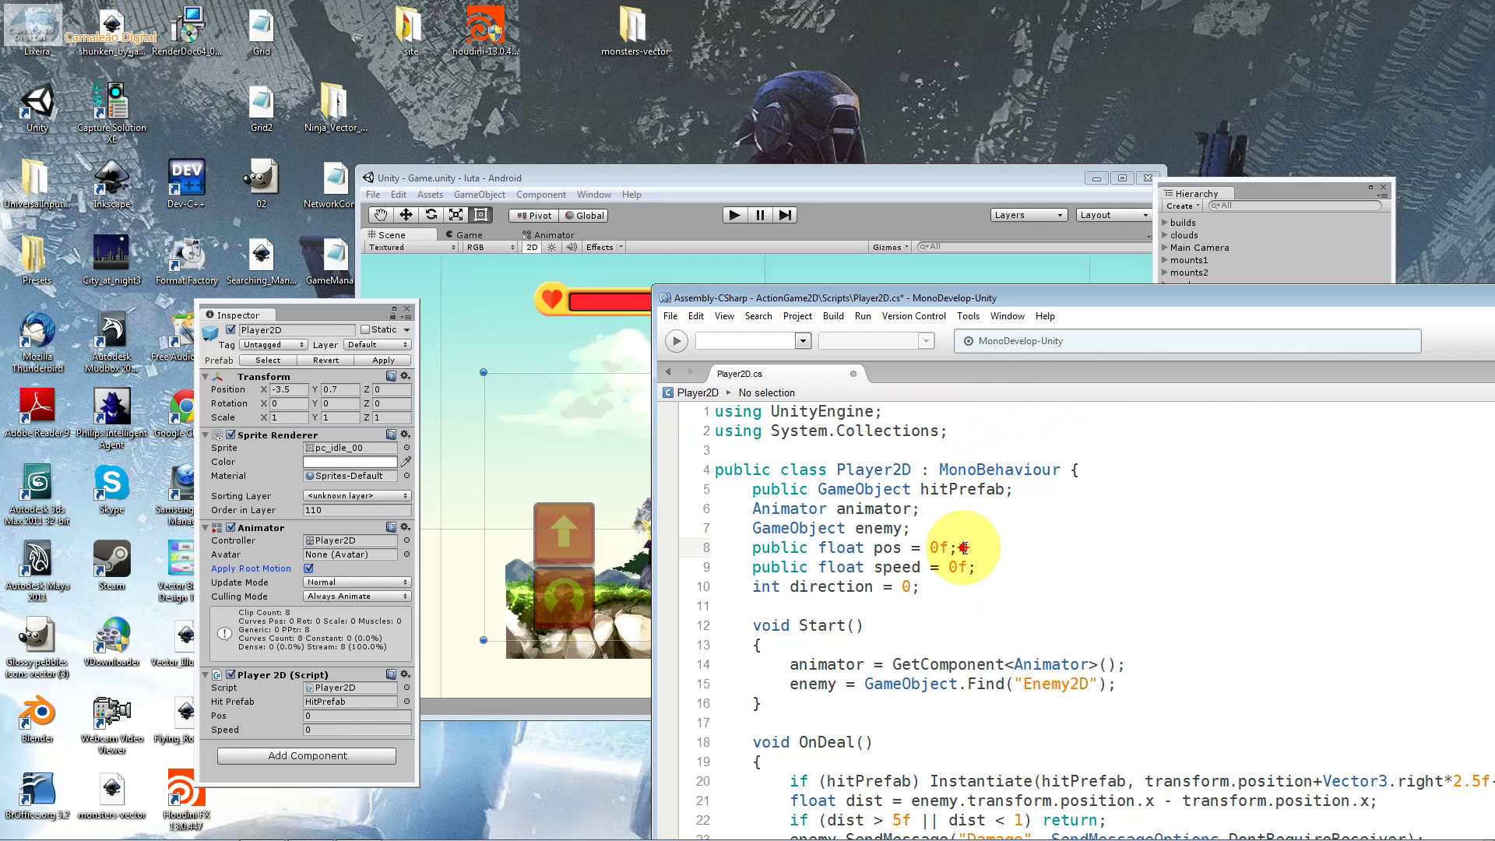
pyautogui.moveTo(951, 548); pyautogui.dragTo(940, 548)
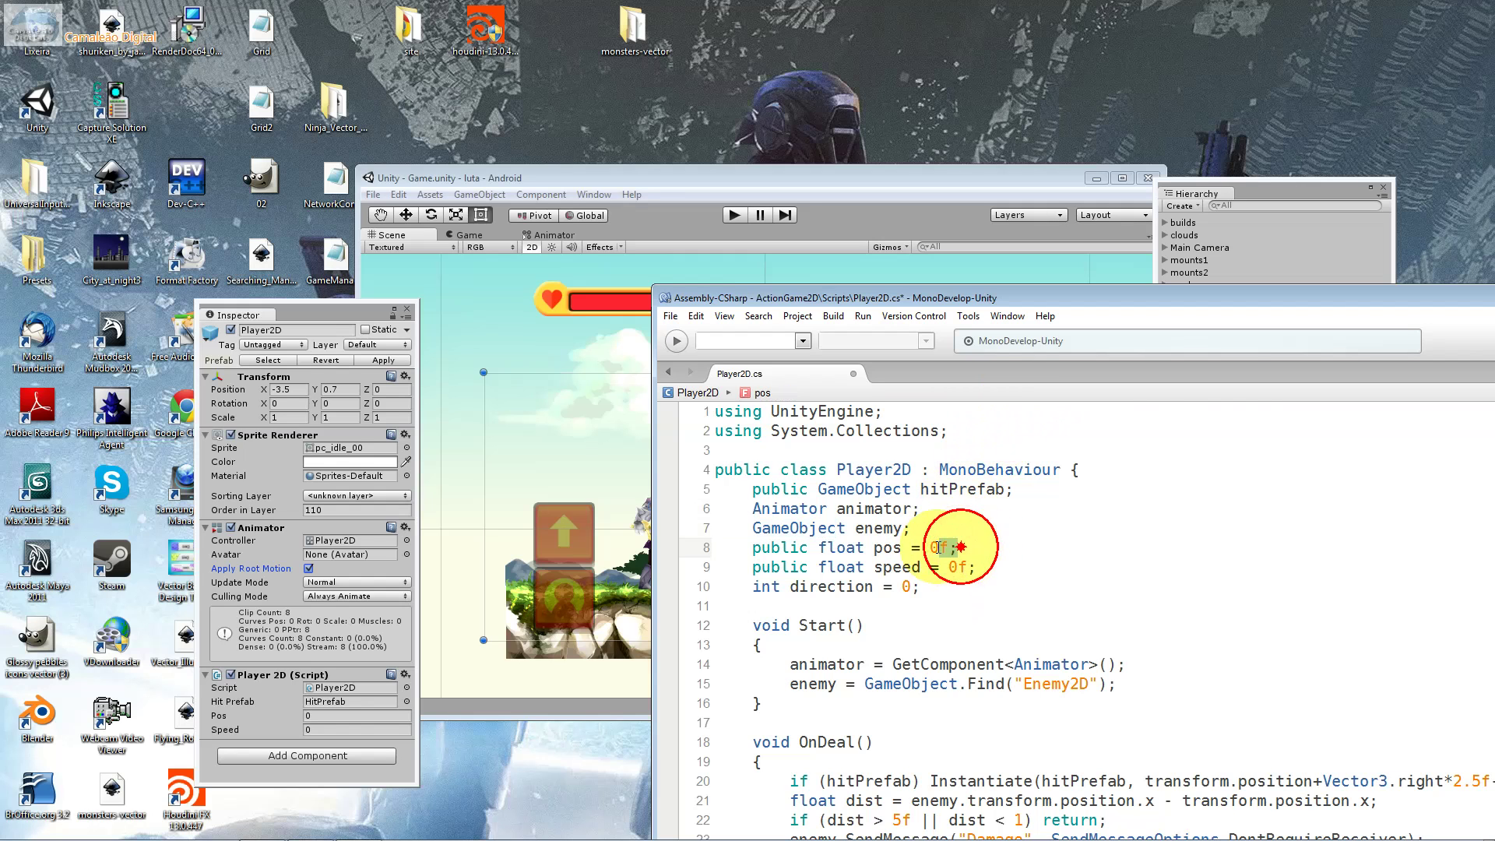
pyautogui.click(1003, 562)
pyautogui.moveTo(976, 567); pyautogui.dragTo(692, 557)
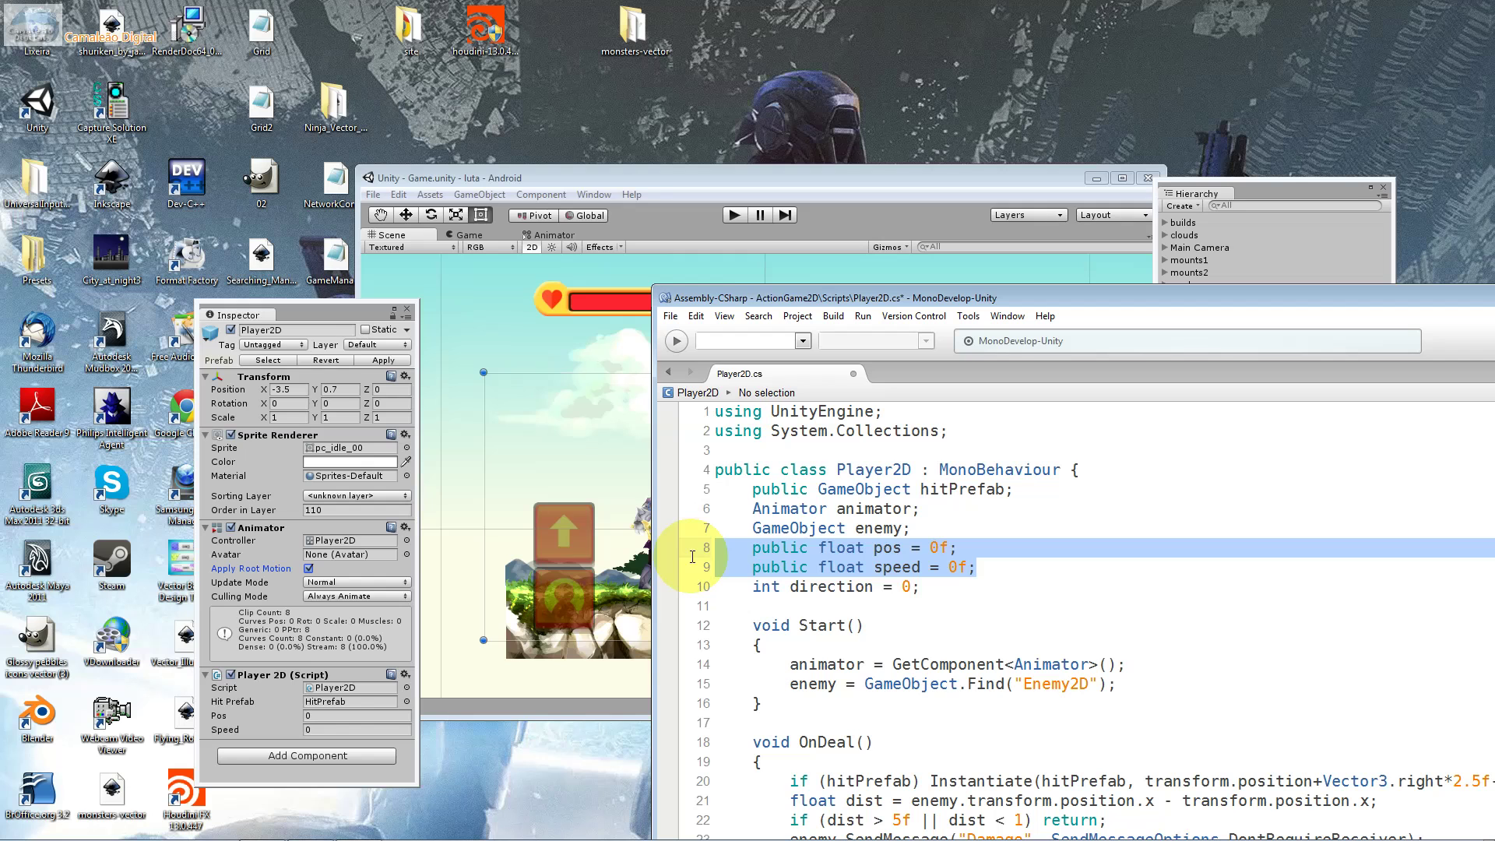
pyautogui.moveTo(945, 583)
pyautogui.mouseDown()
pyautogui.moveTo(692, 601)
pyautogui.moveTo(684, 587)
pyautogui.mouseUp()
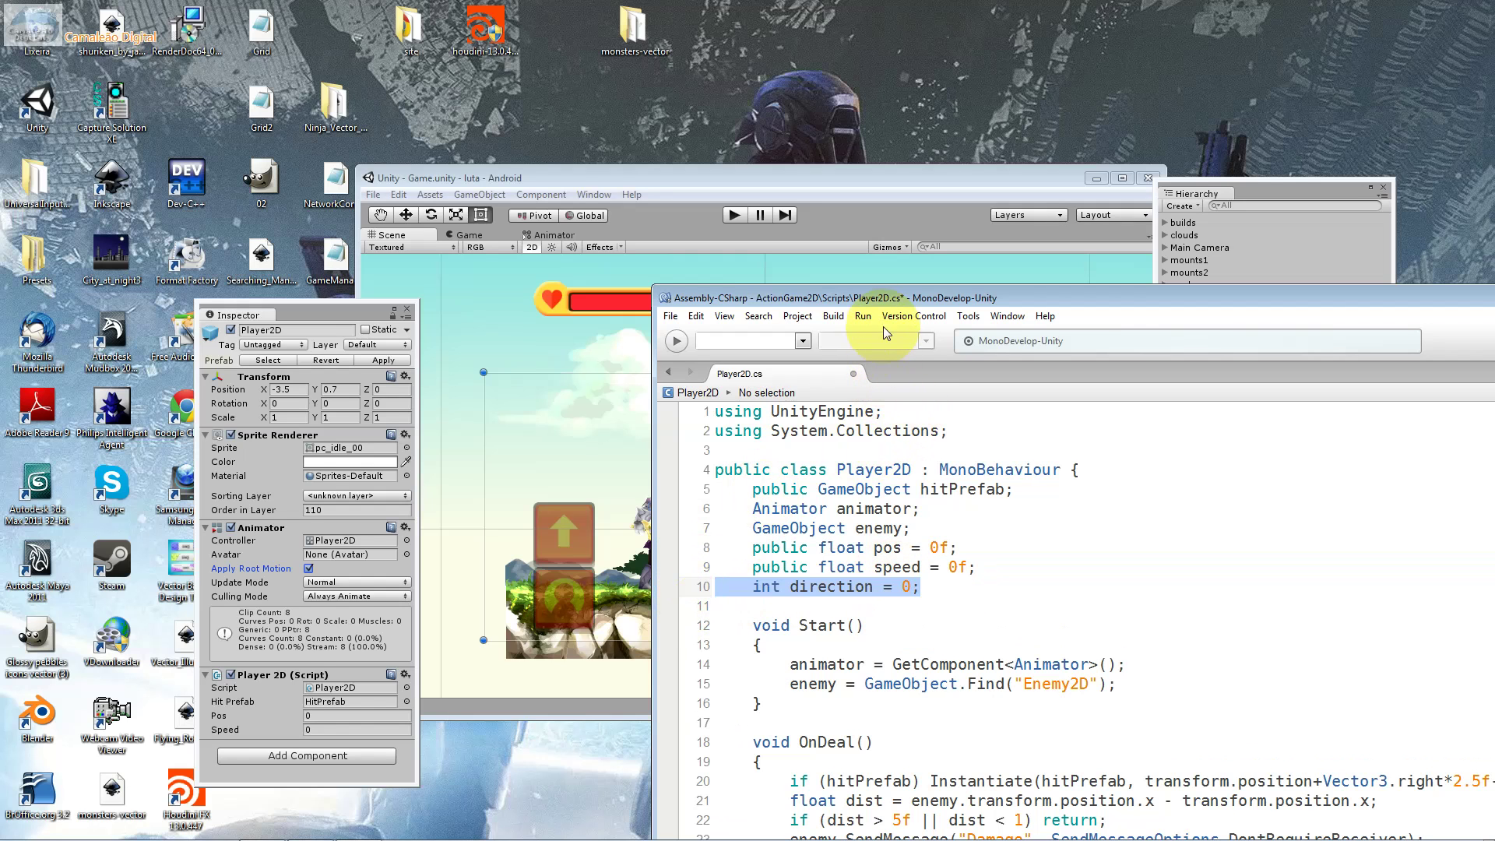
# Move the editor up-left, highlight int direction and the enemy field, then bring Unity forward.
pyautogui.moveTo(890, 300); pyautogui.dragTo(851, 168)
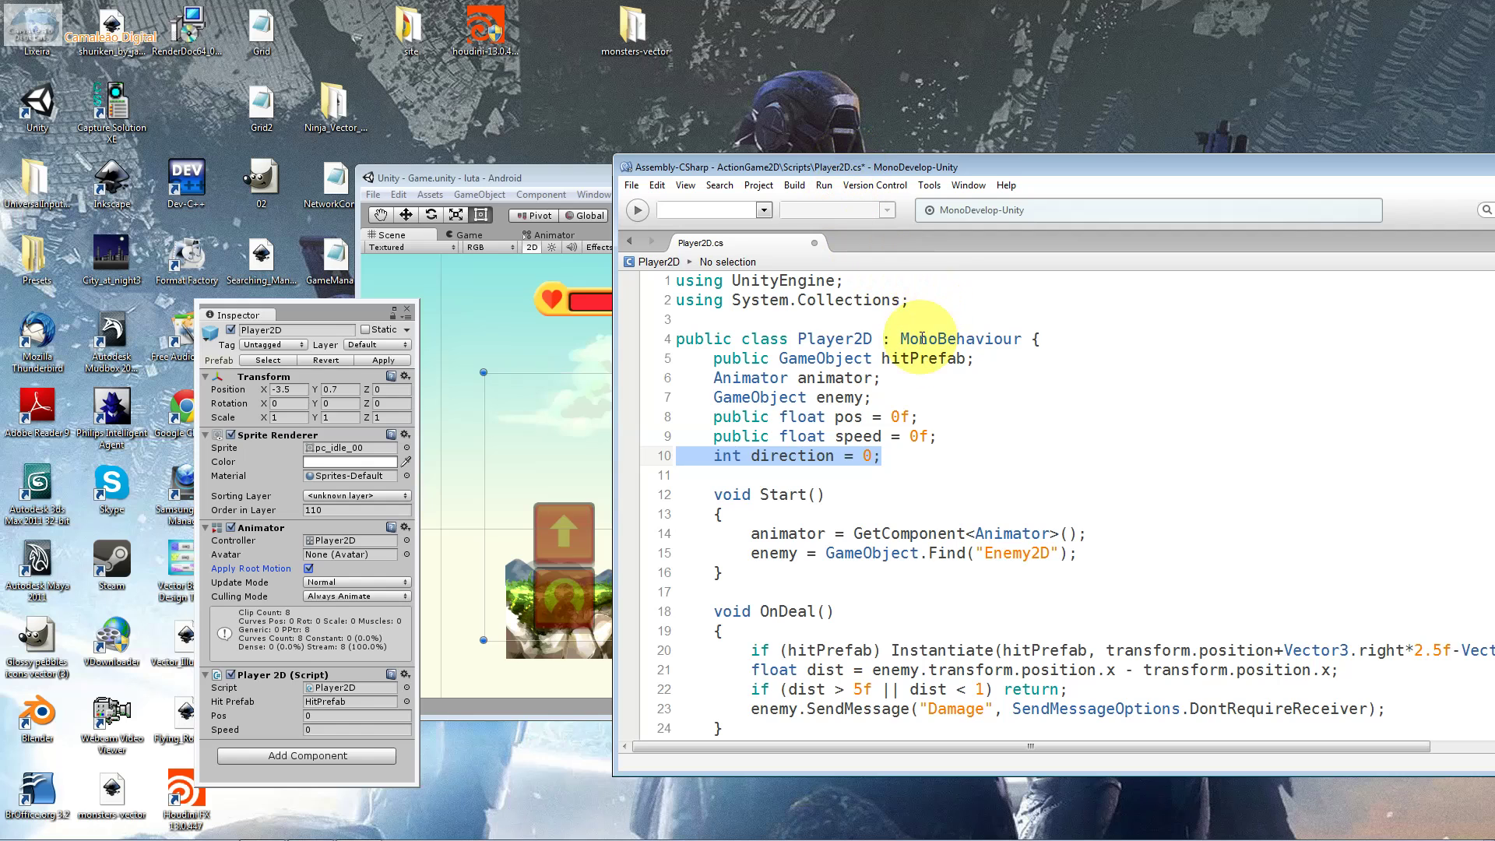
pyautogui.click(743, 457)
pyautogui.doubleClick(728, 457)
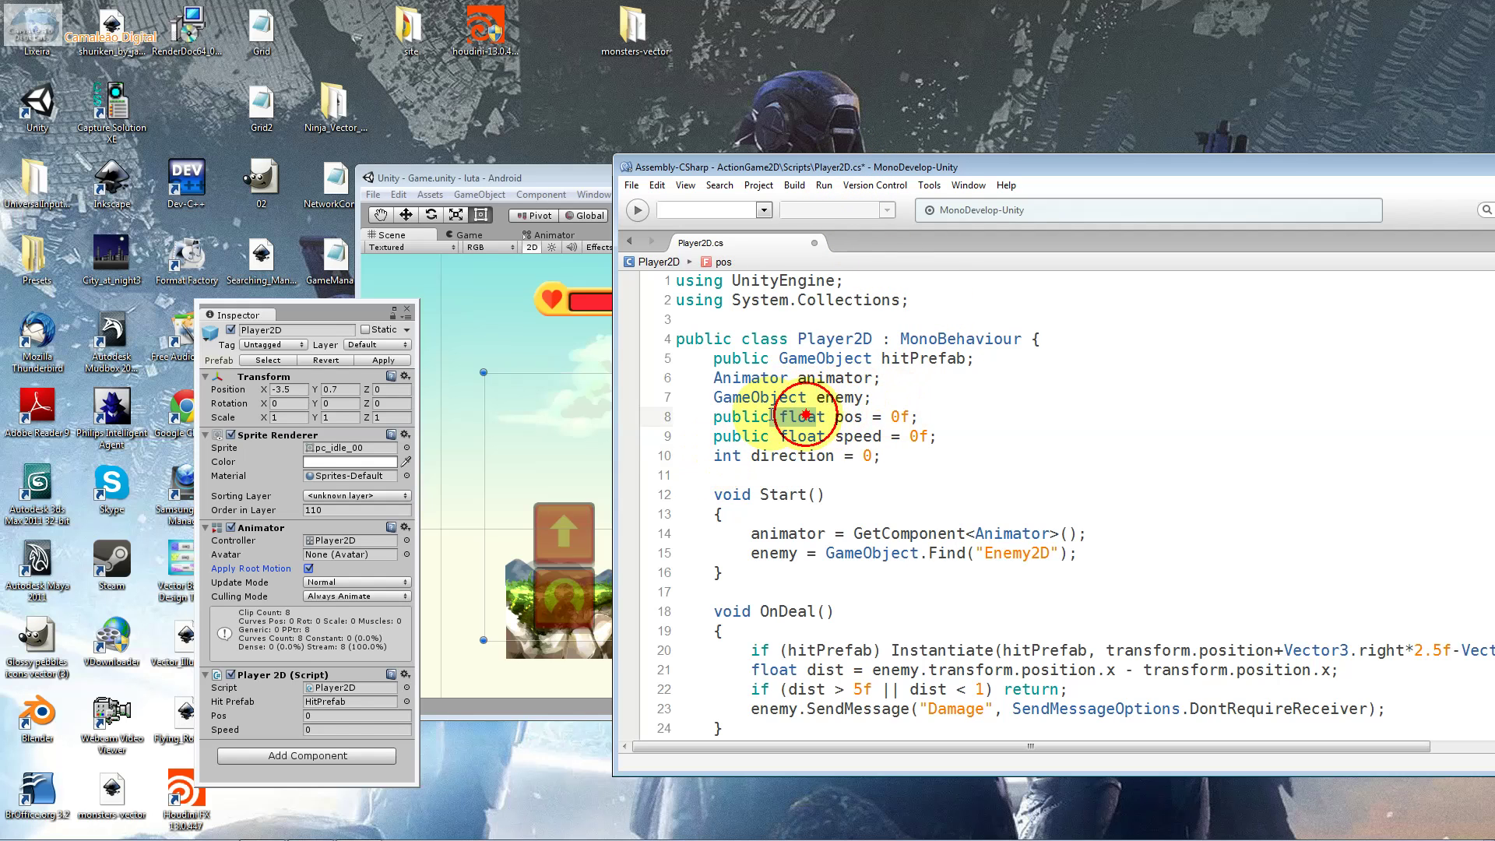
pyautogui.moveTo(736, 457); pyautogui.dragTo(631, 457)
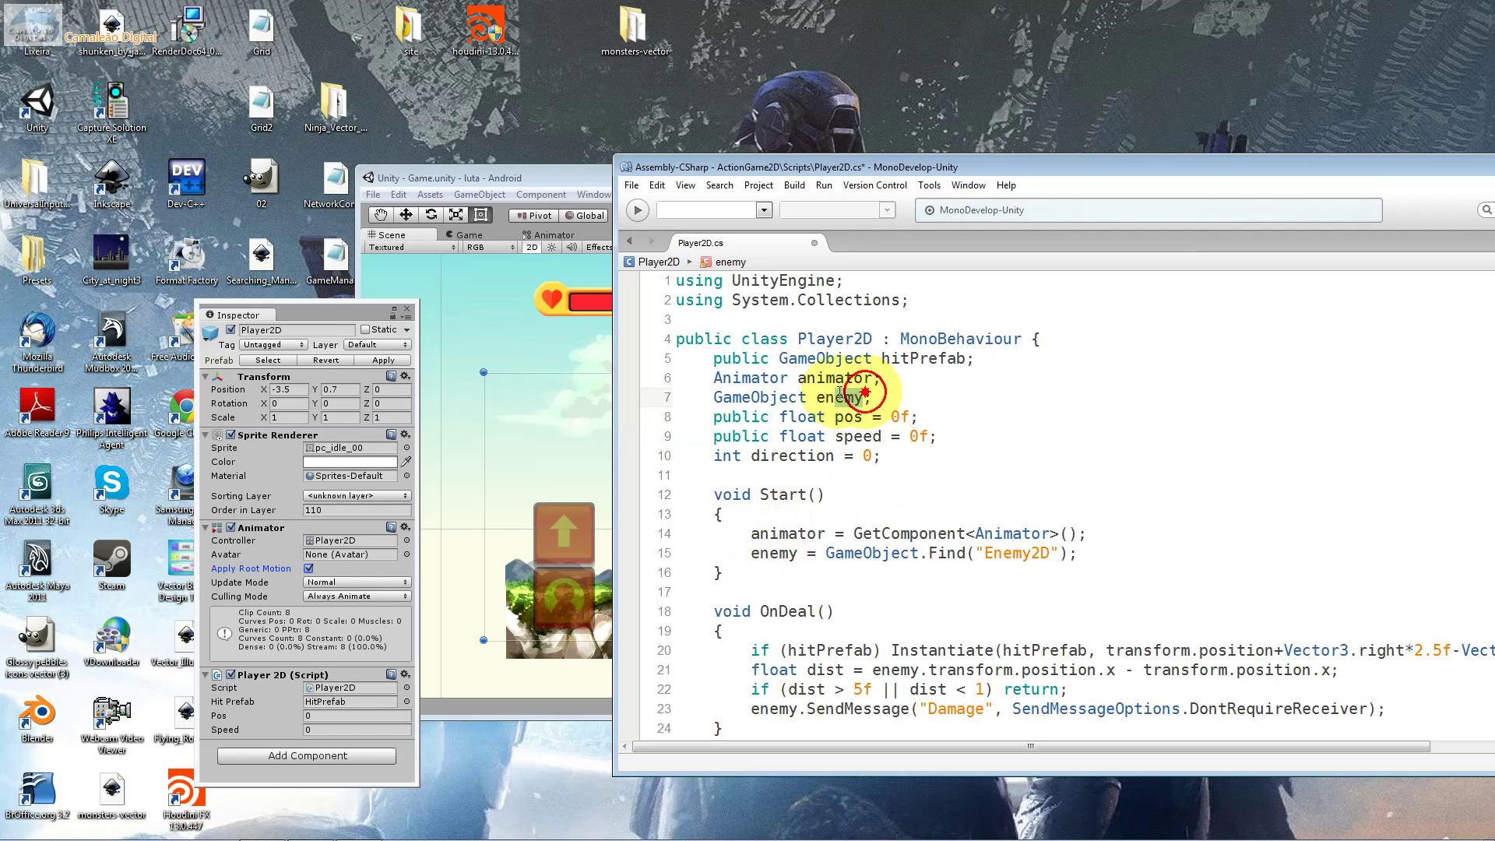
pyautogui.moveTo(863, 397); pyautogui.dragTo(789, 397)
pyautogui.click(568, 168)
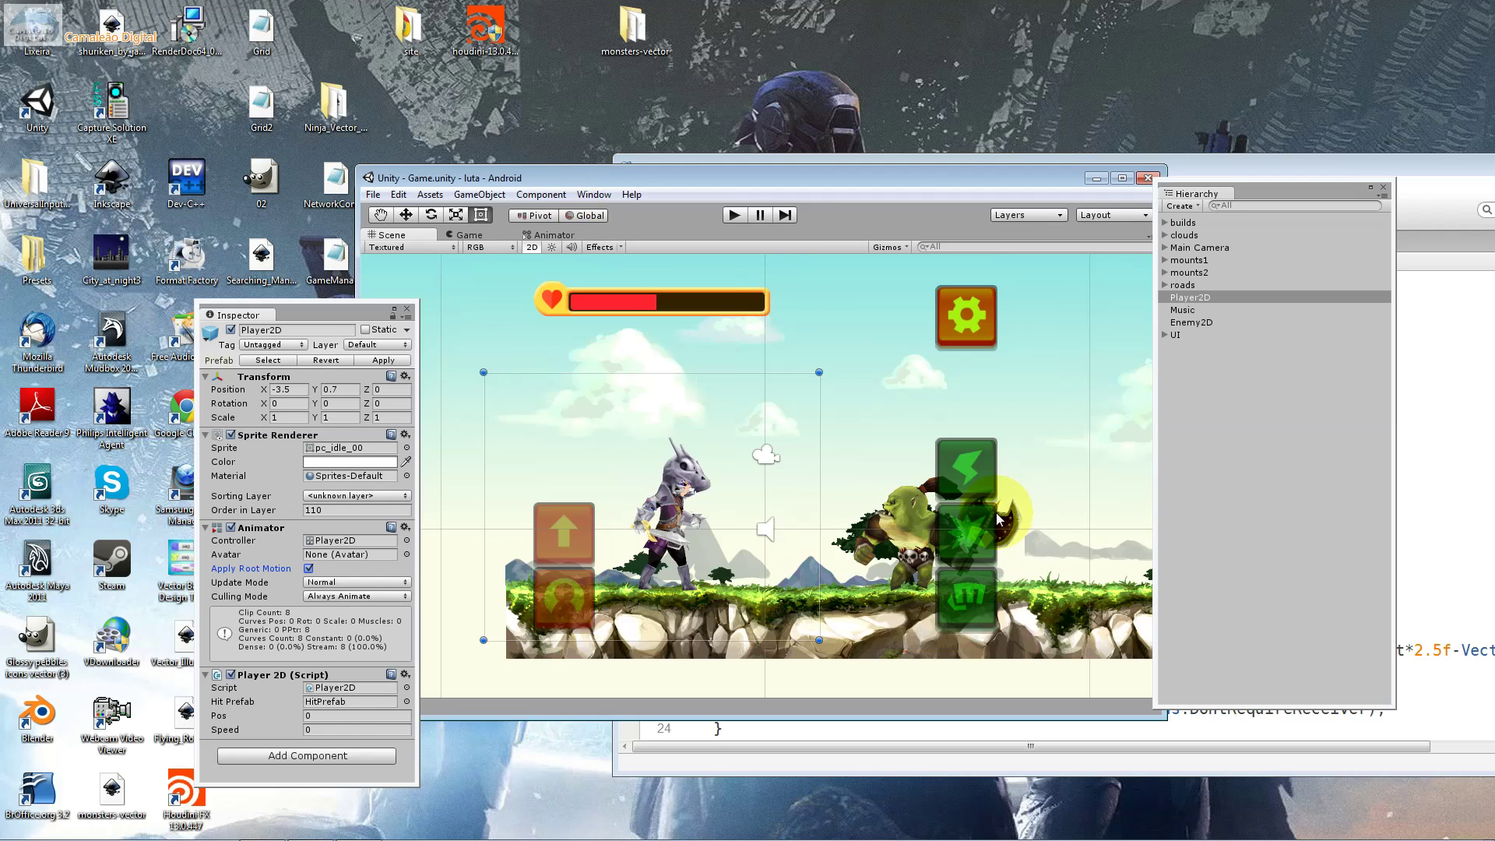
# Inspect the tree, builds and build1 objects, stretch a tree sprite, then undo the resize.
pyautogui.click(885, 500)
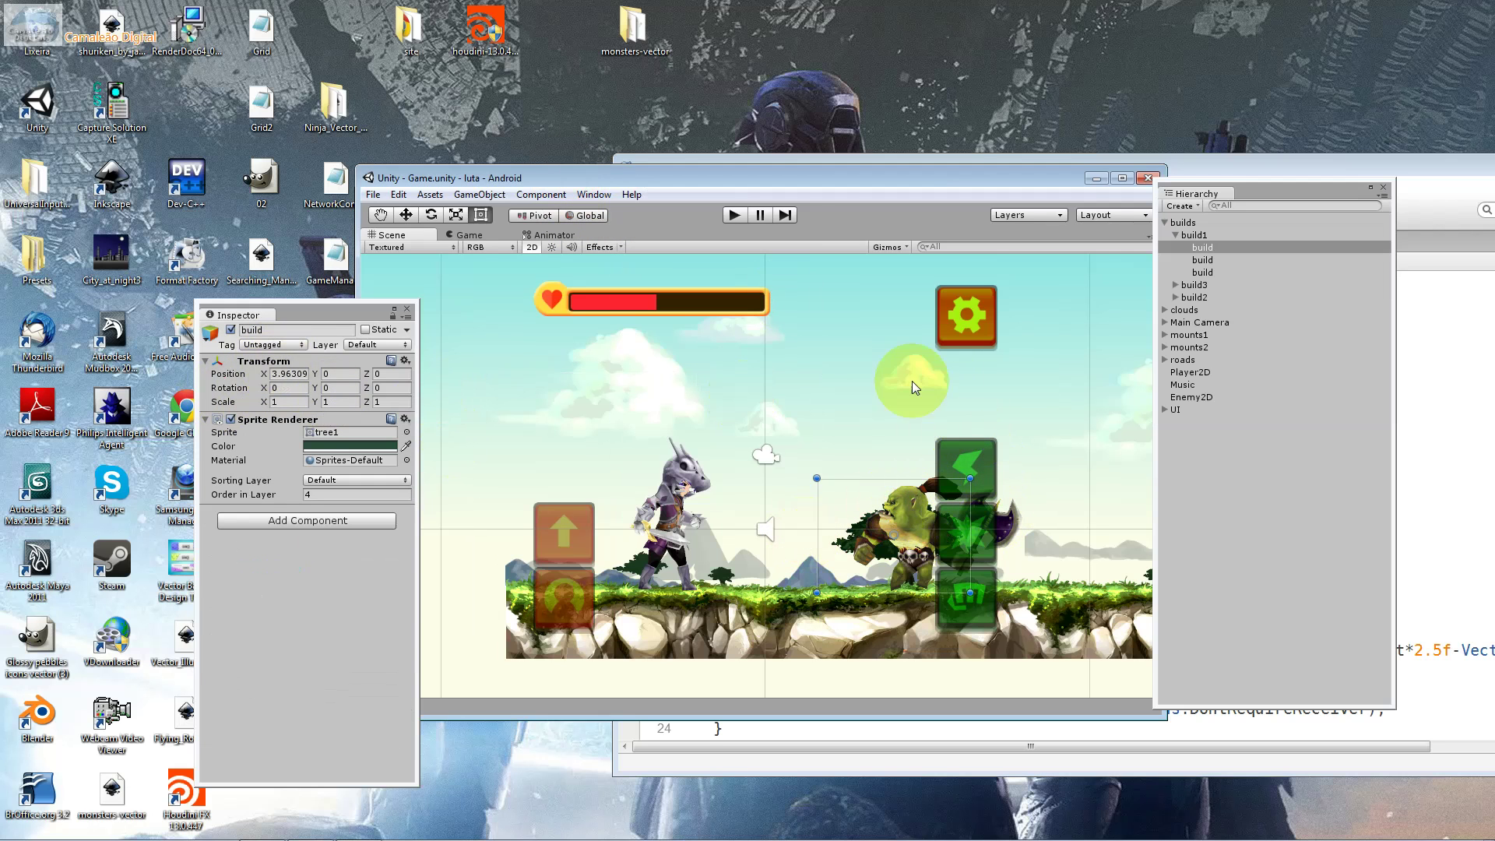
pyautogui.click(1194, 234)
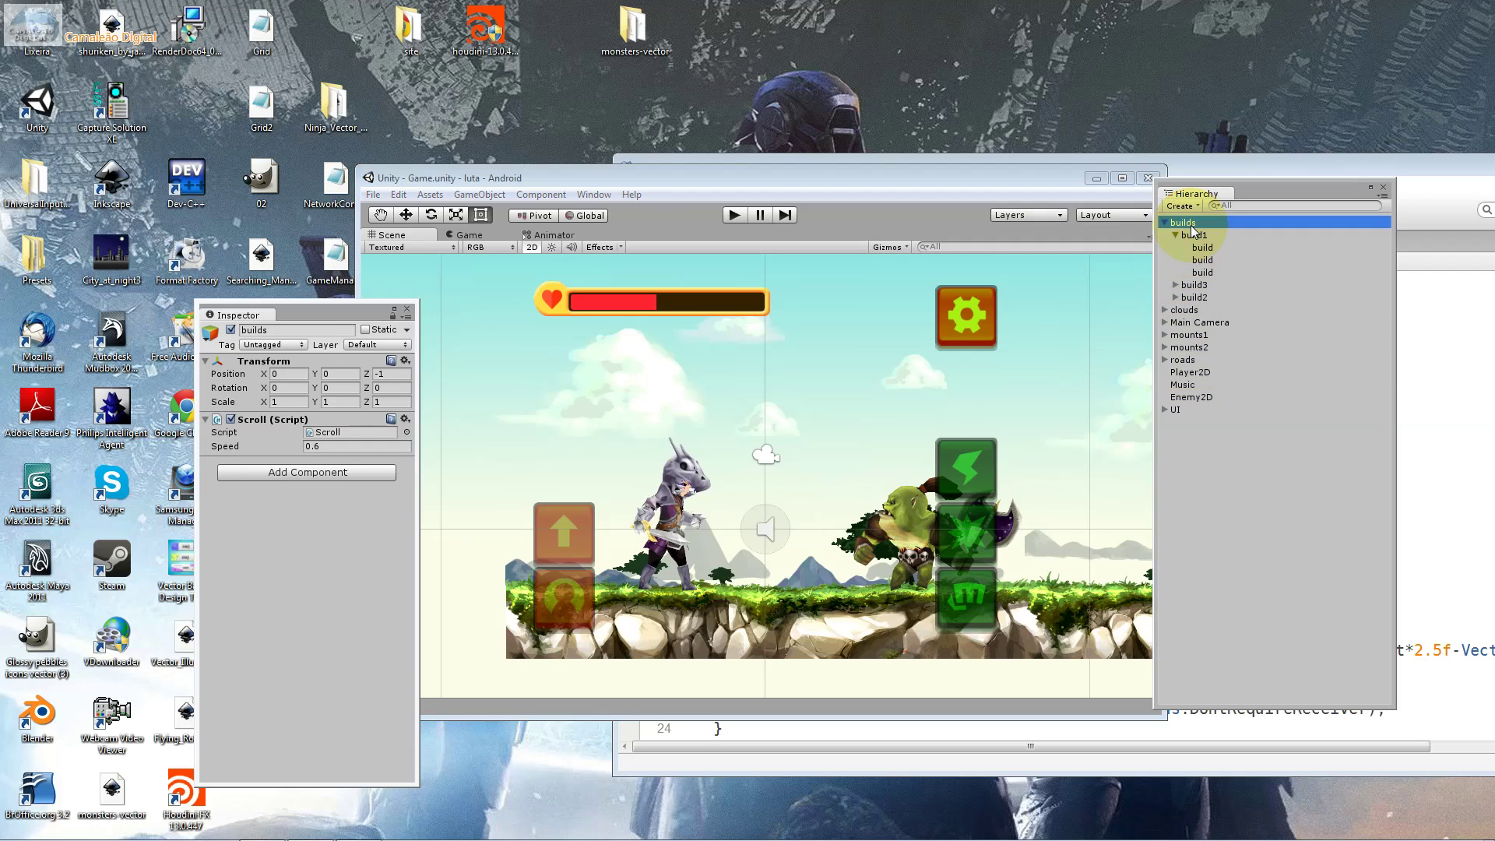
pyautogui.click(1198, 261)
pyautogui.click(1203, 272)
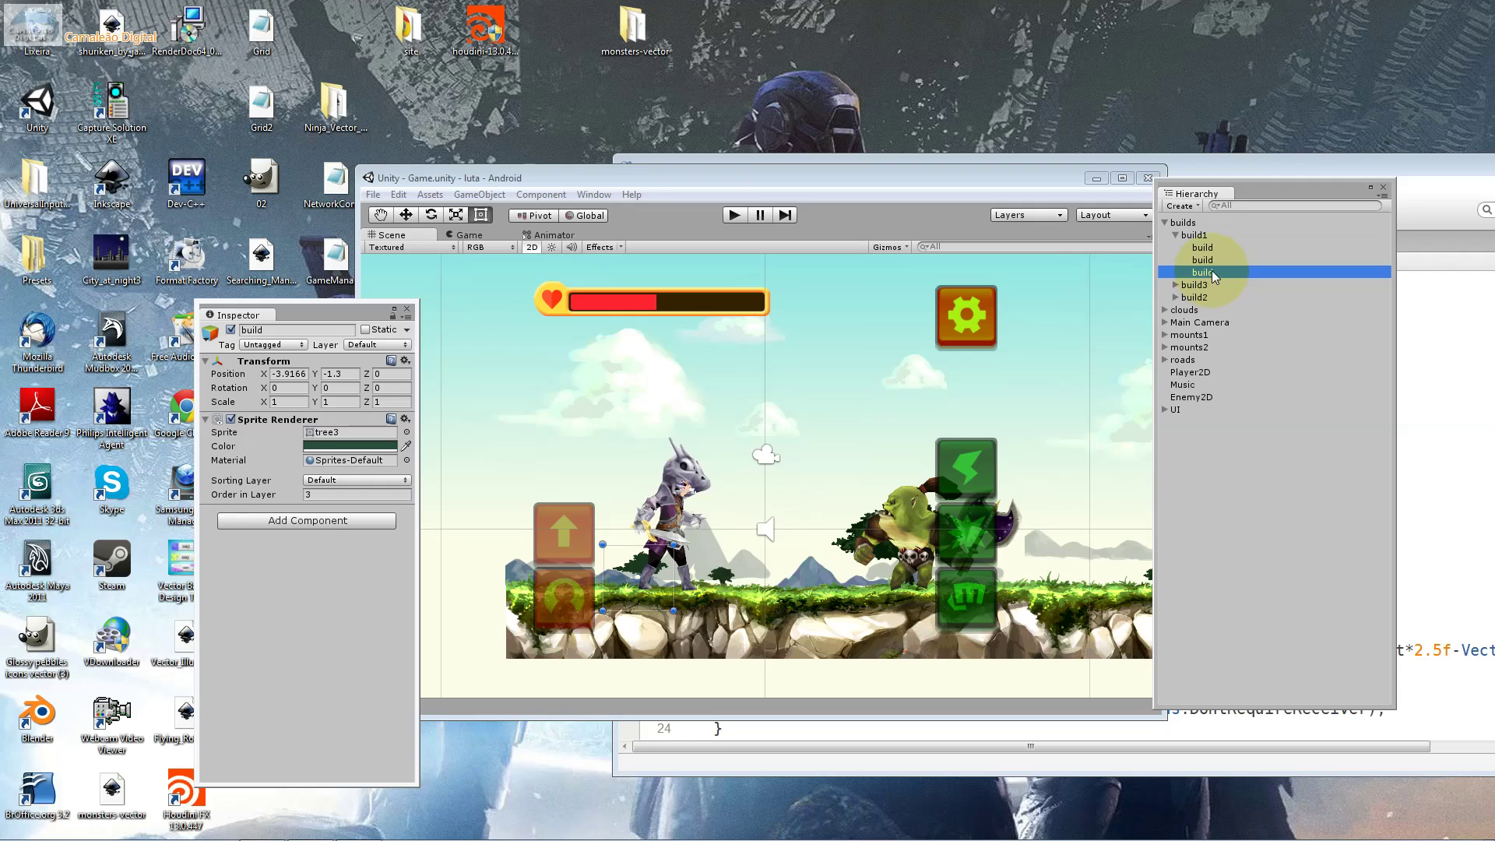
pyautogui.click(1199, 237)
pyautogui.click(1191, 224)
pyautogui.click(895, 501)
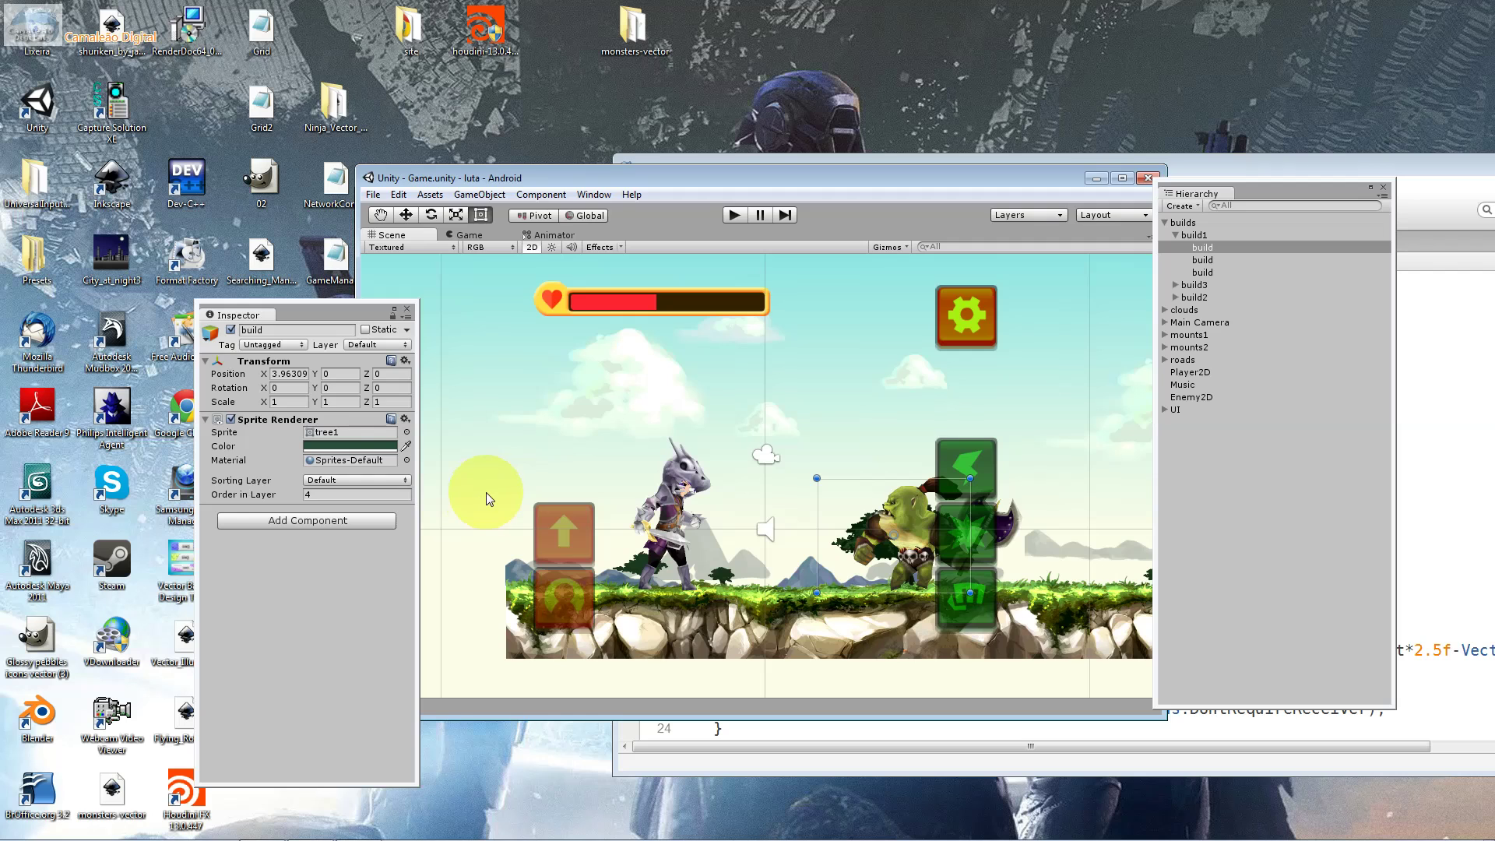
pyautogui.click(280, 329)
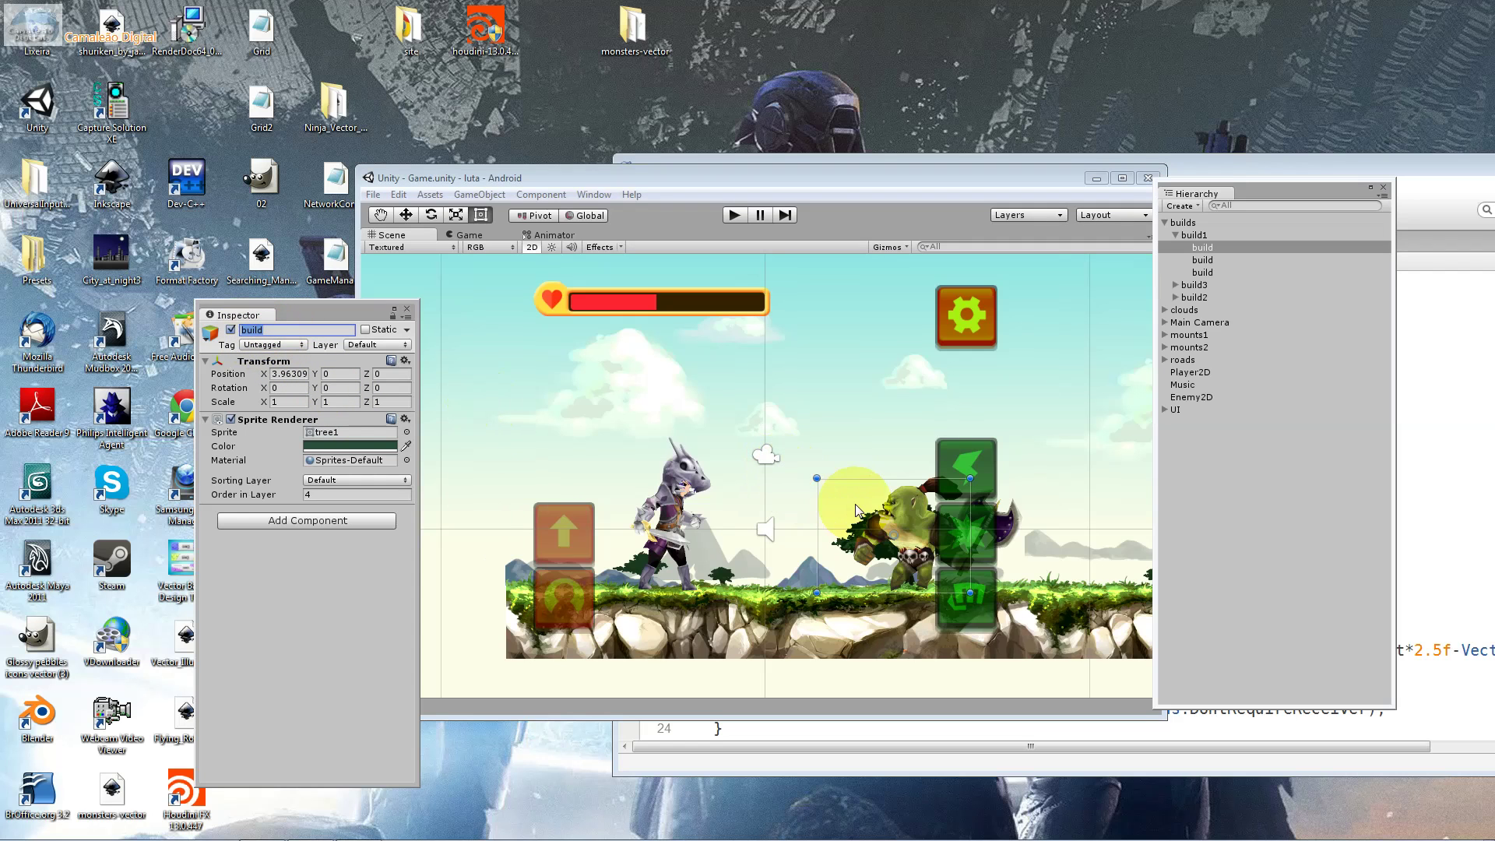
pyautogui.click(821, 480)
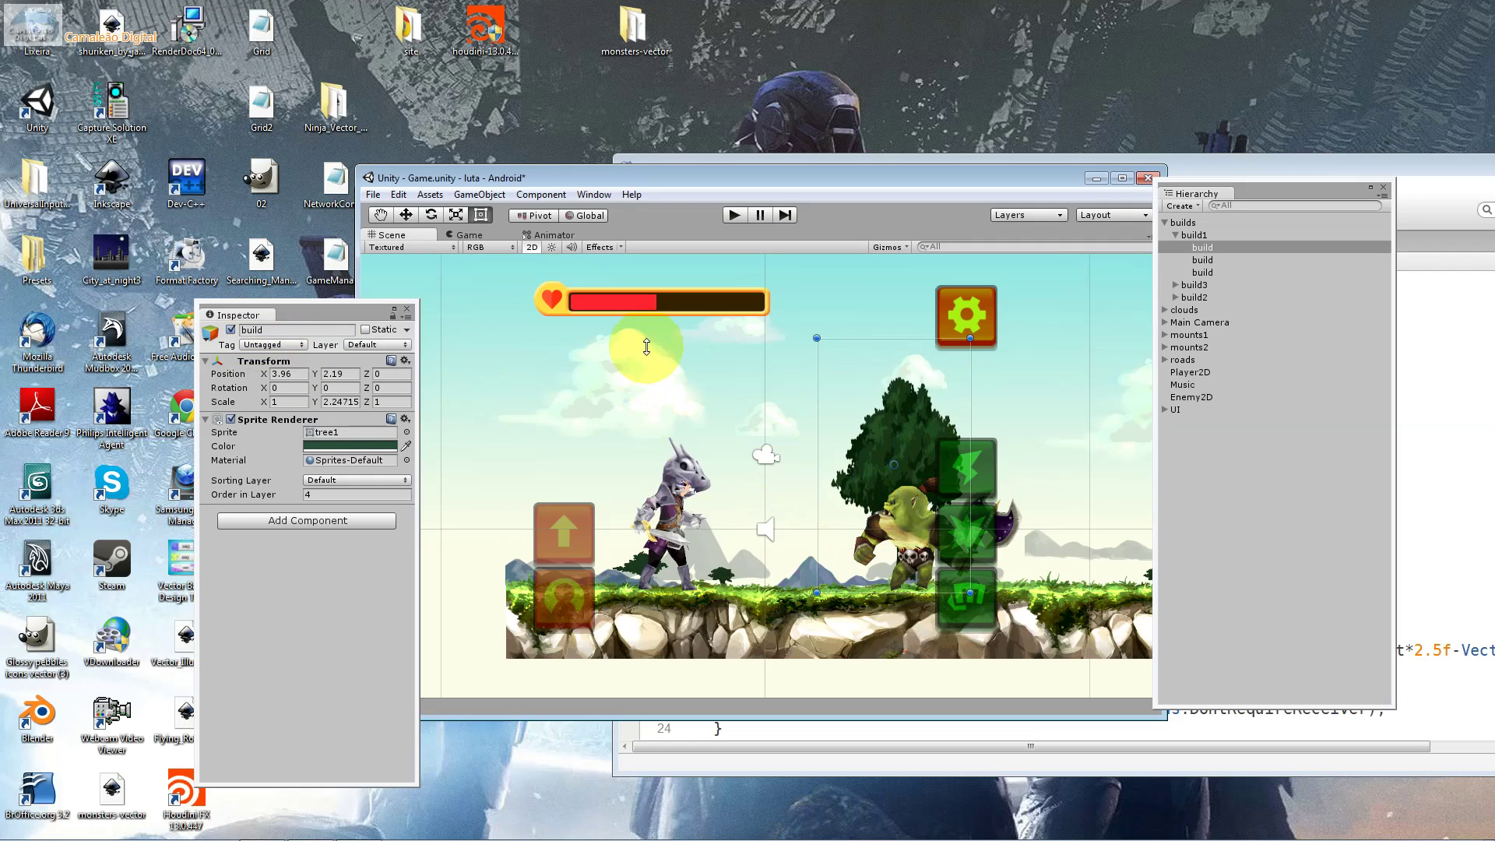
pyautogui.moveTo(821, 479); pyautogui.dragTo(656, 430)
pyautogui.hotkey('ctrl', 'z')
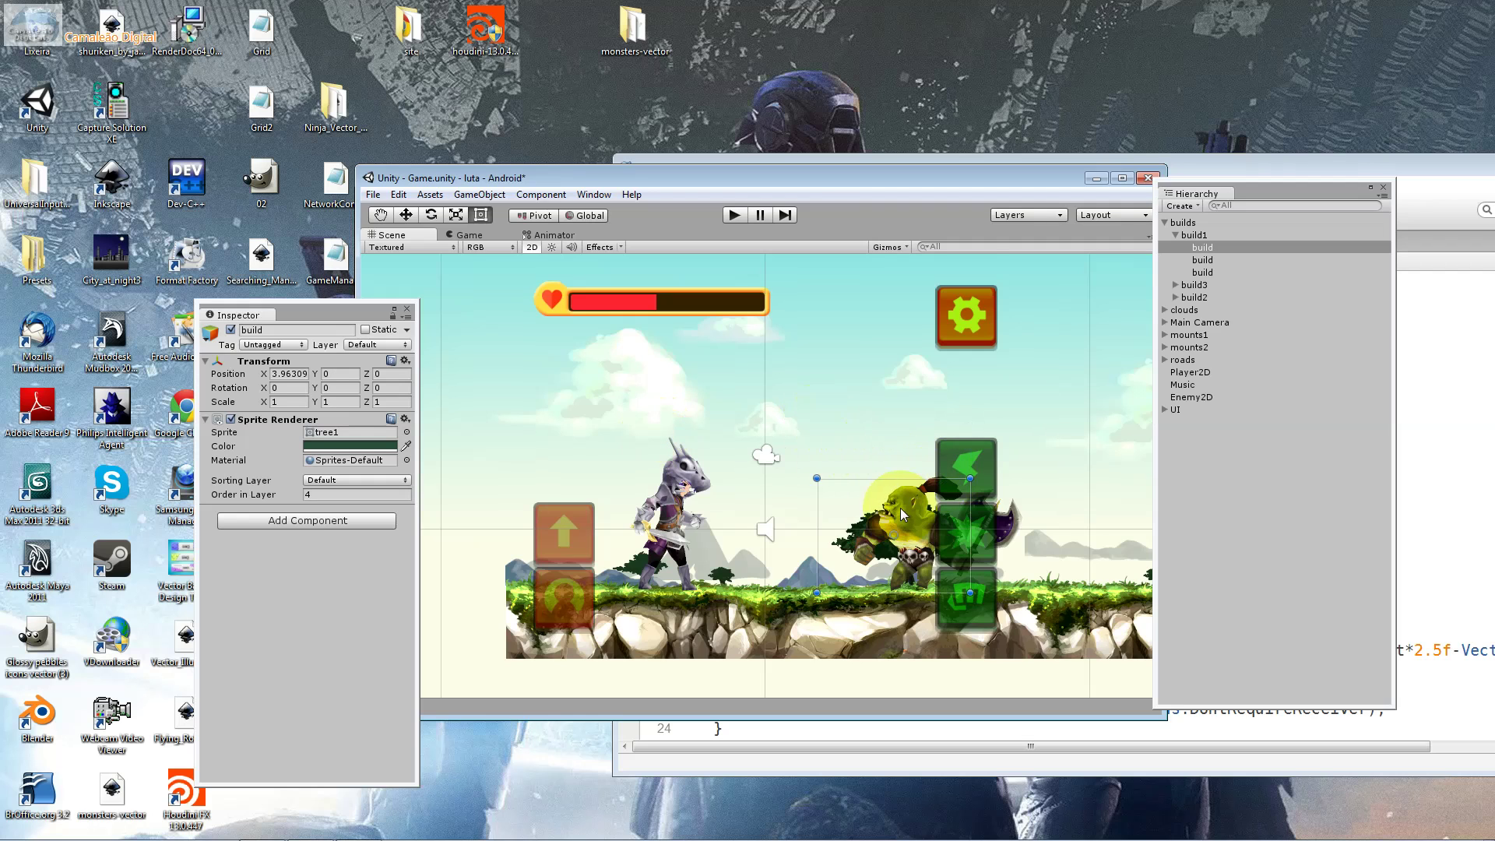
# Inspect the sky, Player2D and Enemy2D objects, then return to Player2D.cs at the enemy field.
pyautogui.click(870, 496)
pyautogui.click(849, 518)
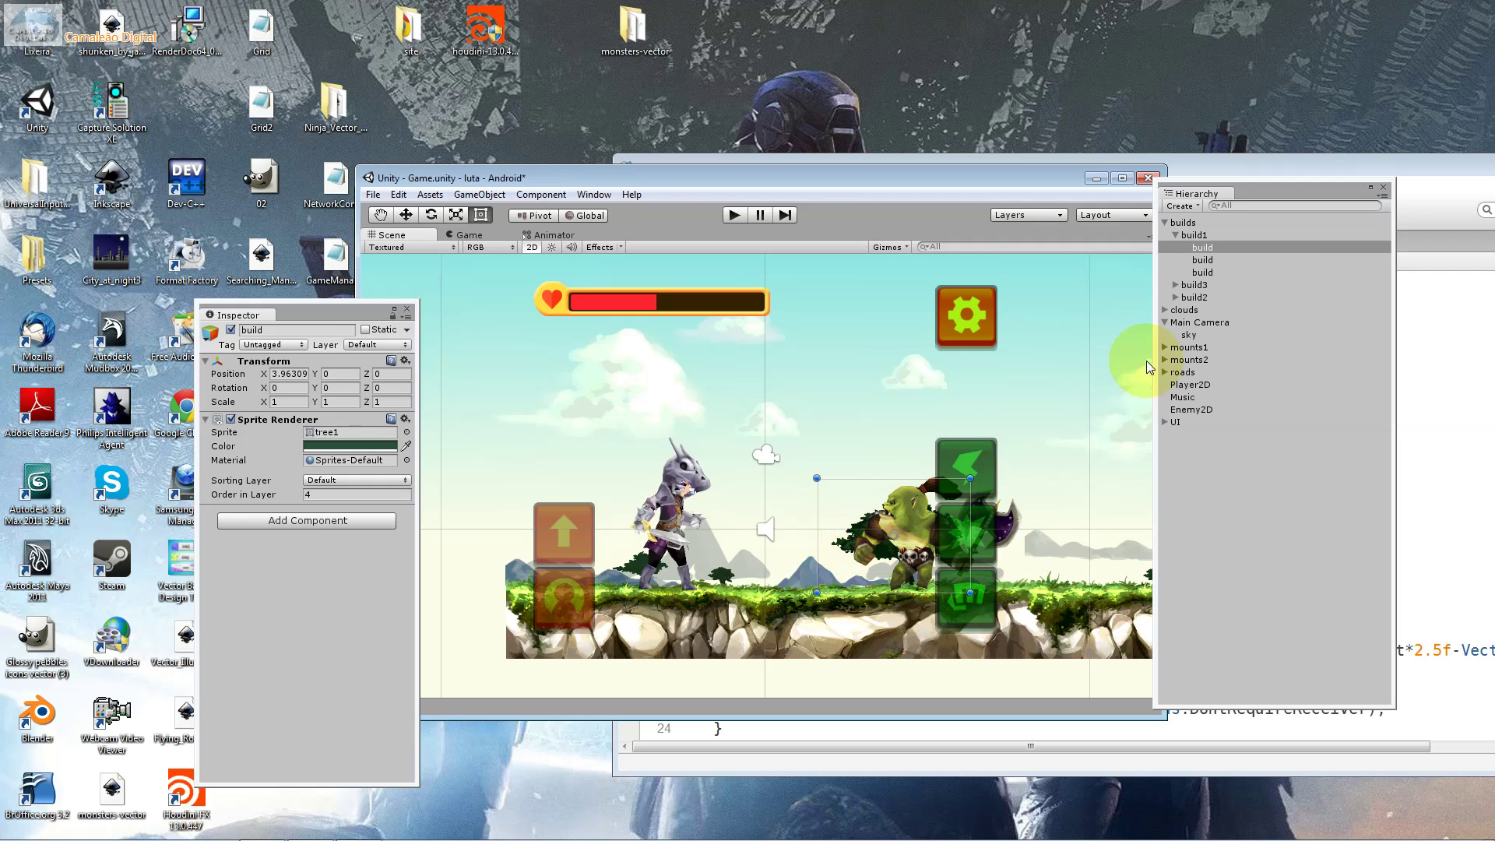
pyautogui.click(1232, 336)
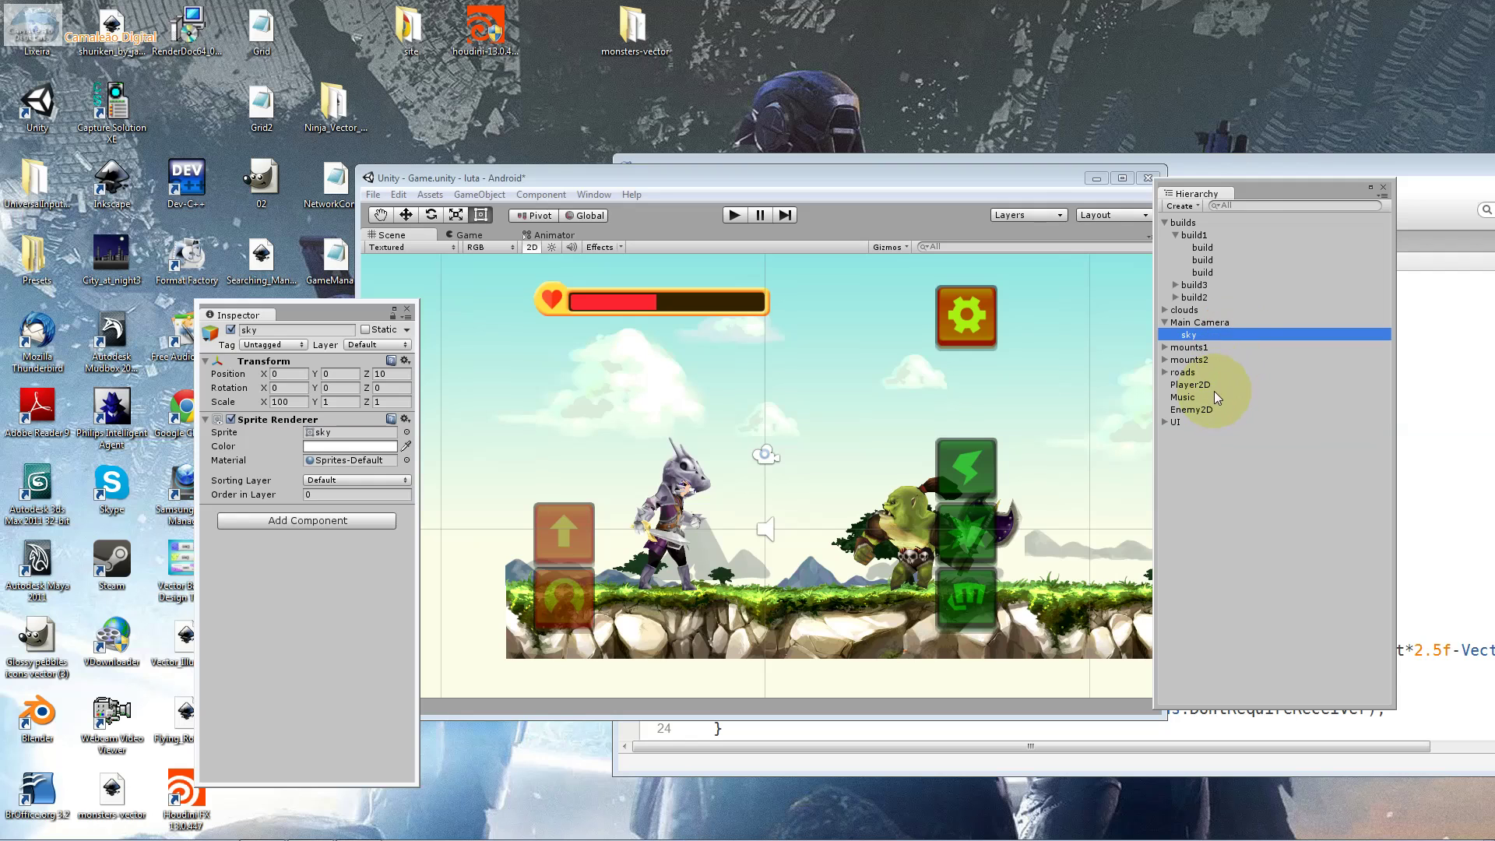
pyautogui.click(1209, 383)
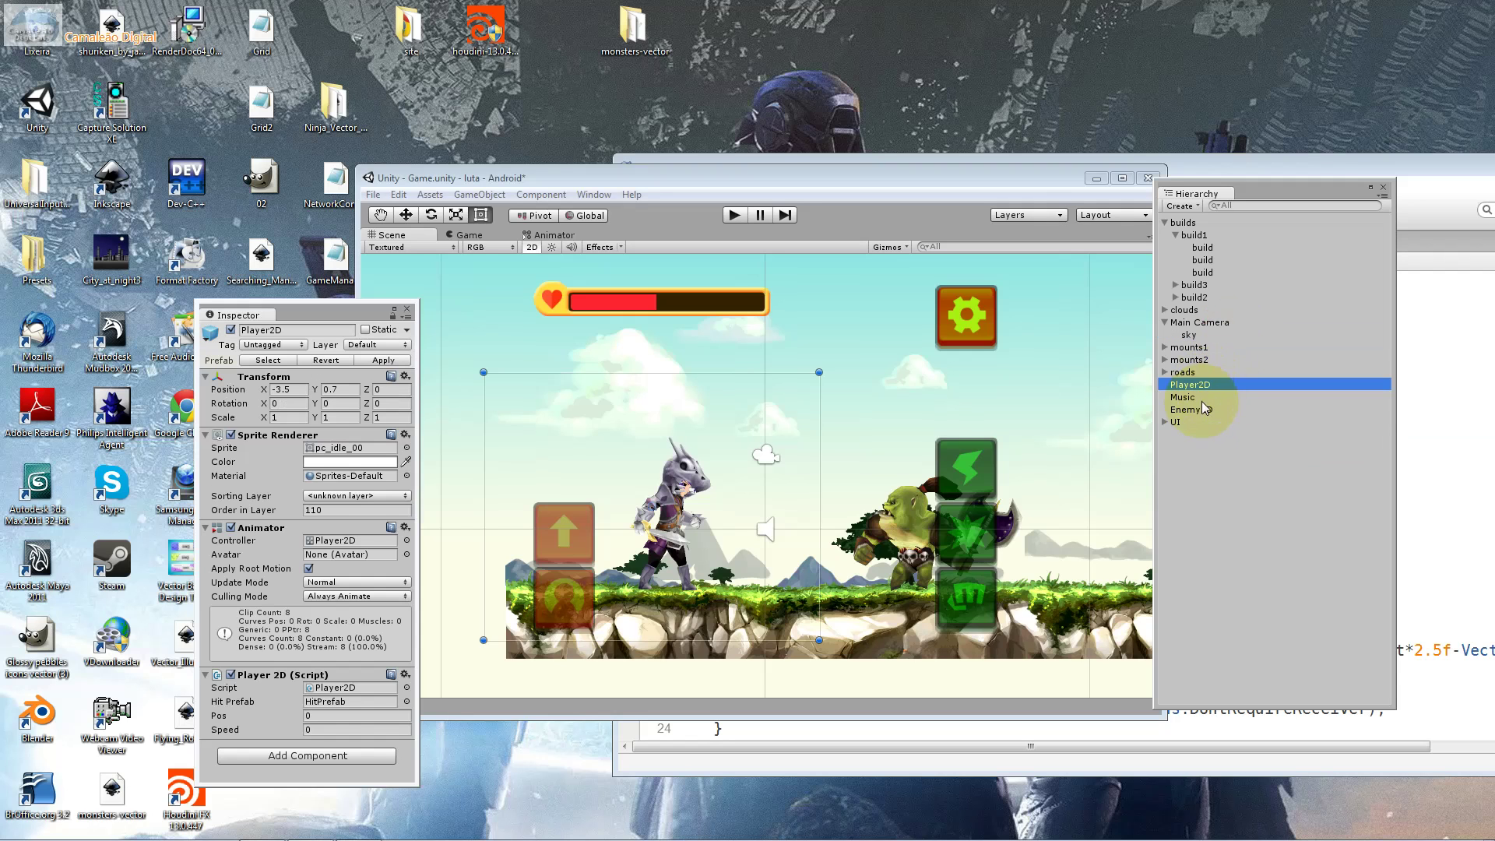
pyautogui.click(1200, 411)
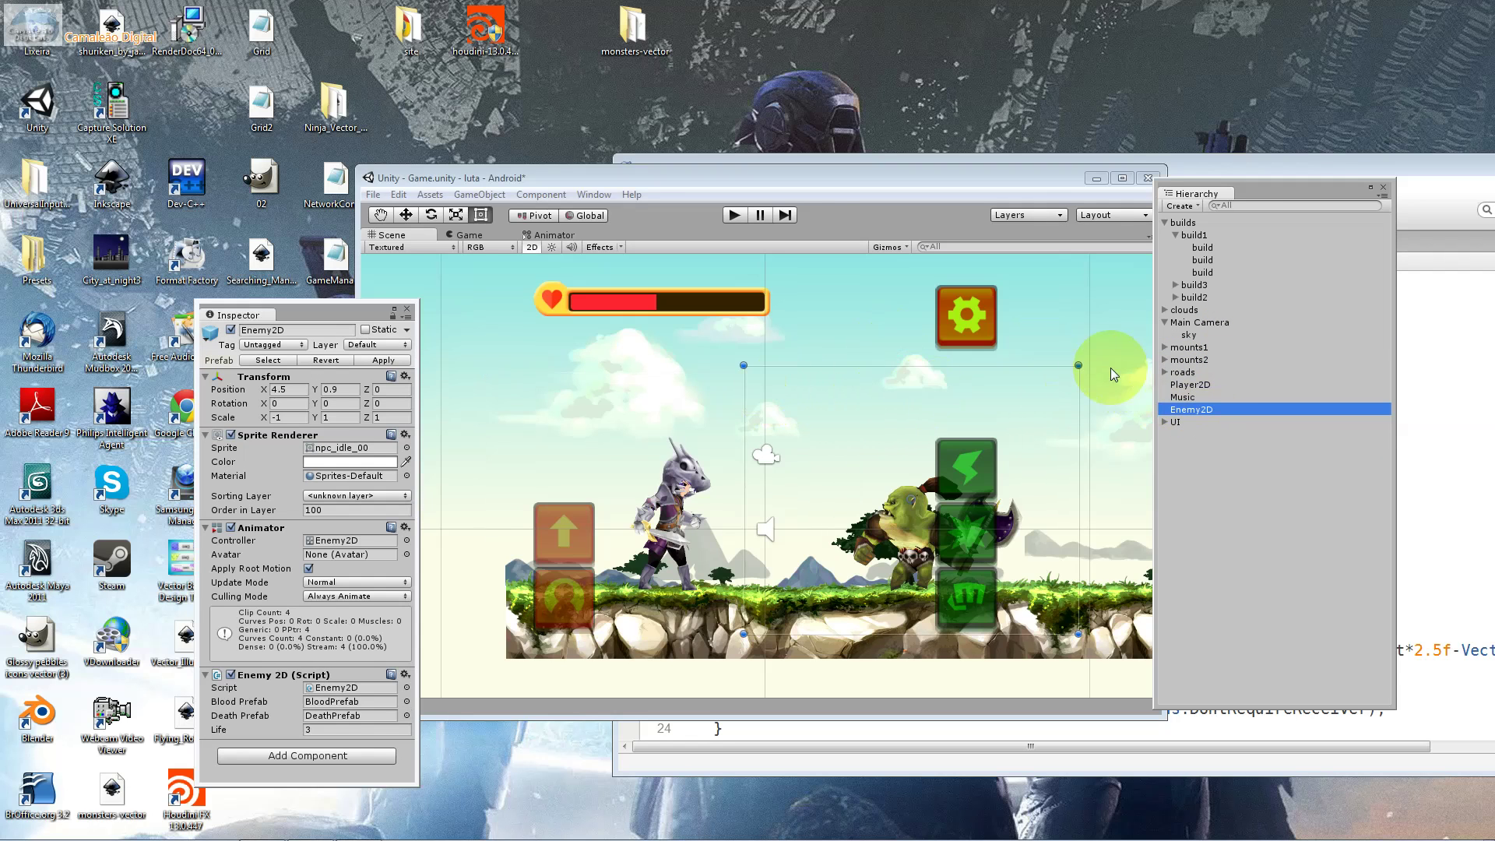
pyautogui.click(1079, 365)
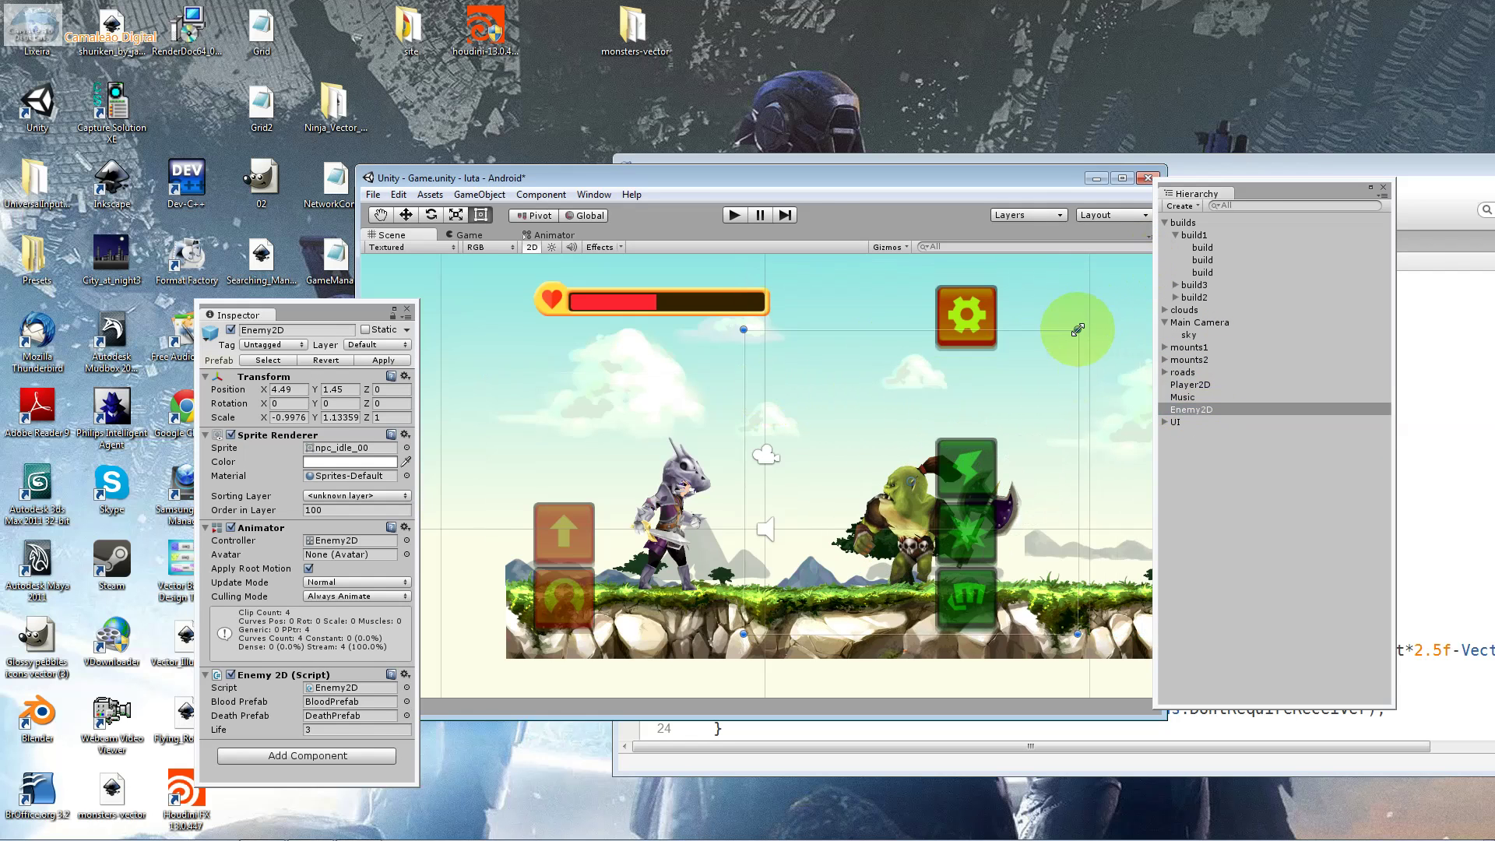
pyautogui.click(1193, 412)
pyautogui.click(292, 332)
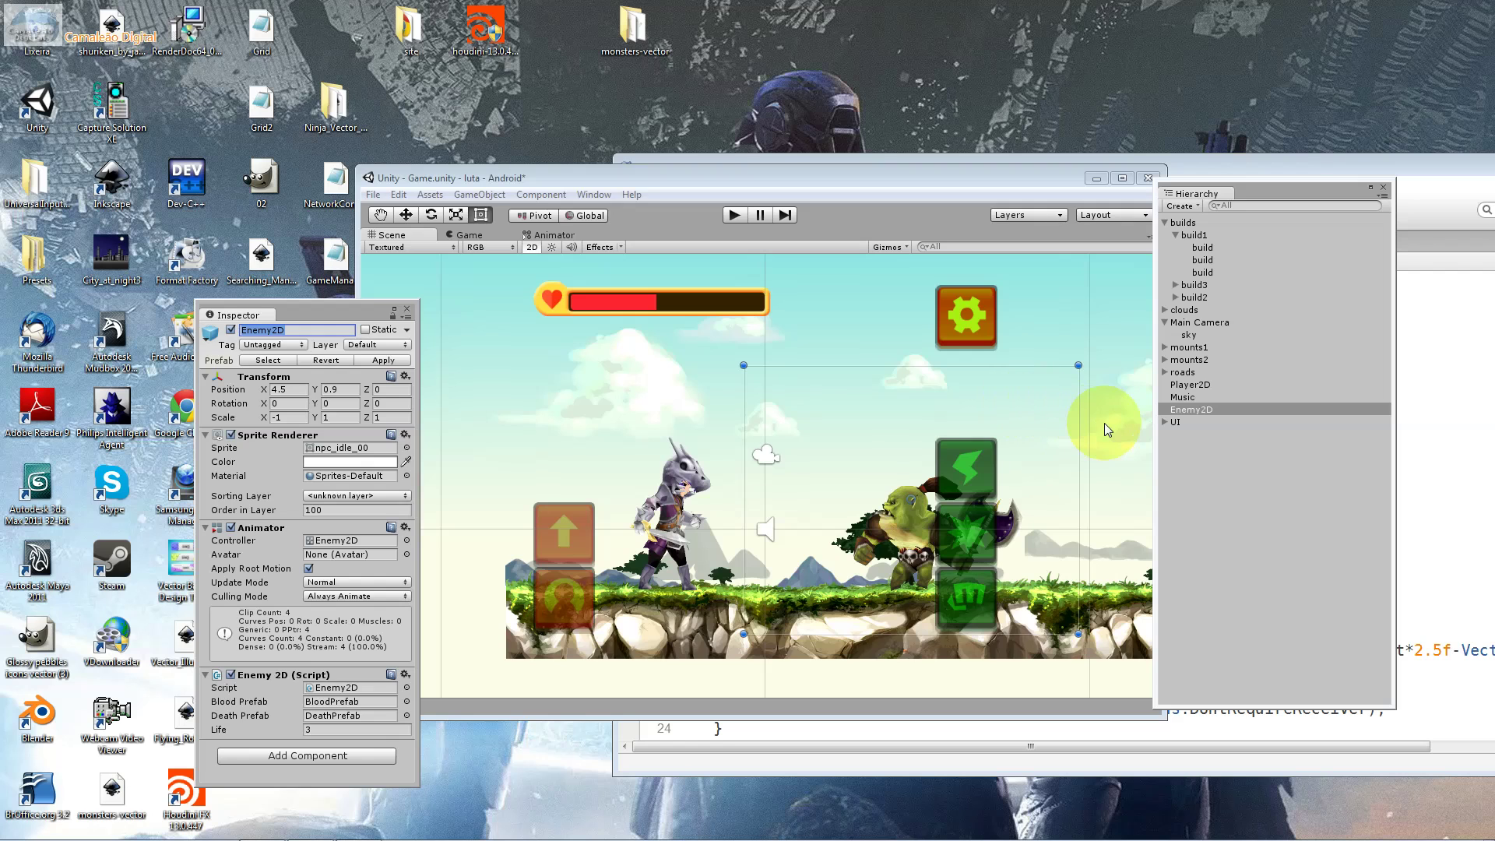
pyautogui.hotkey('alt', 'Tab')
pyautogui.hotkey('alt', 'Tab')
pyautogui.click(866, 399)
# Highlight the animator and enemy fields and Start's GetComponent<Animator>() and Find("Enemy2D") lines.
pyautogui.moveTo(876, 399); pyautogui.dragTo(813, 398)
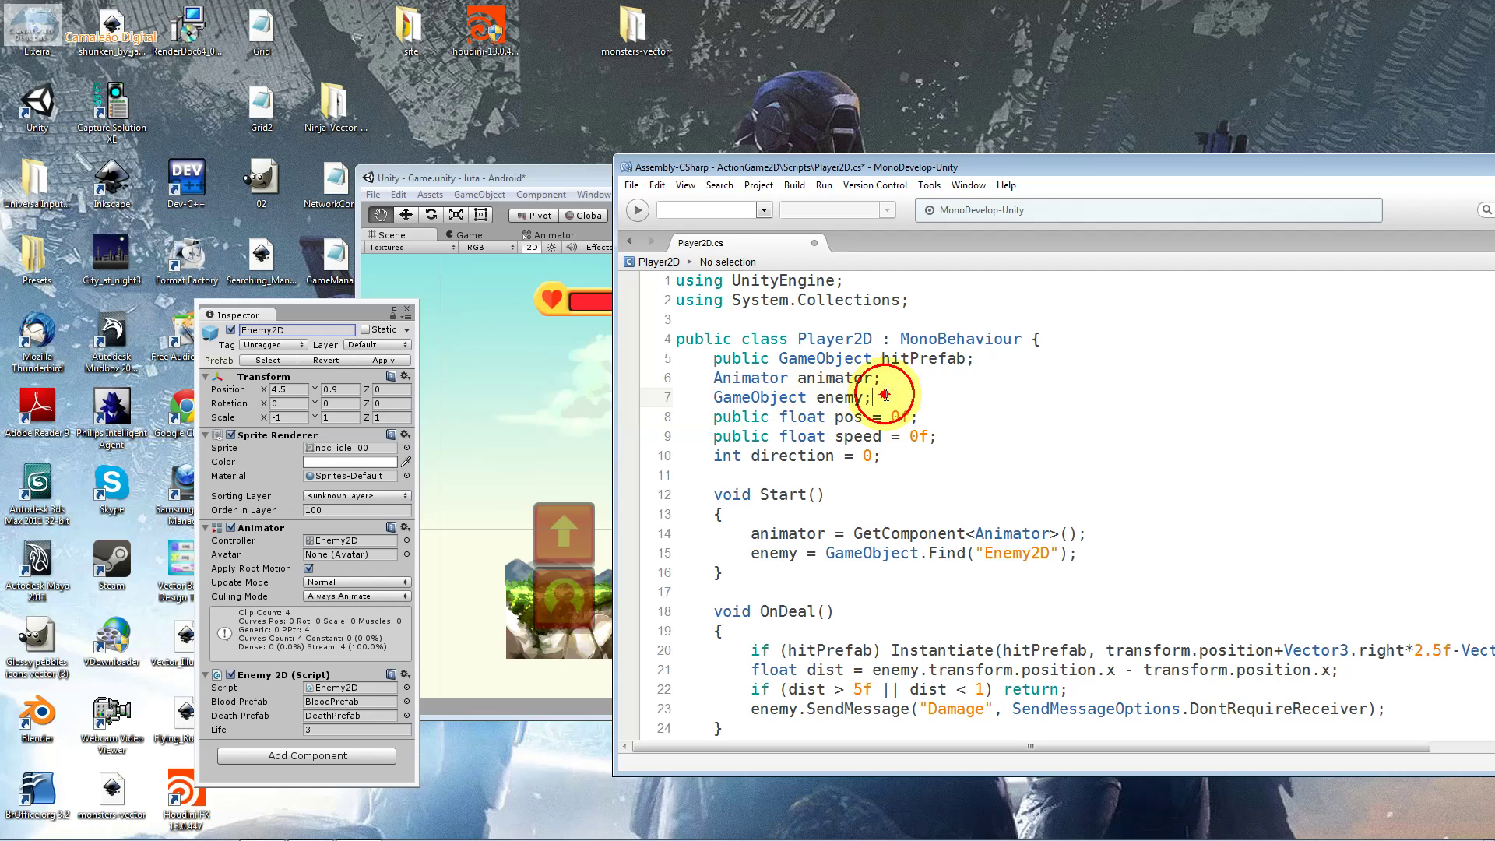
pyautogui.moveTo(871, 398); pyautogui.dragTo(676, 379)
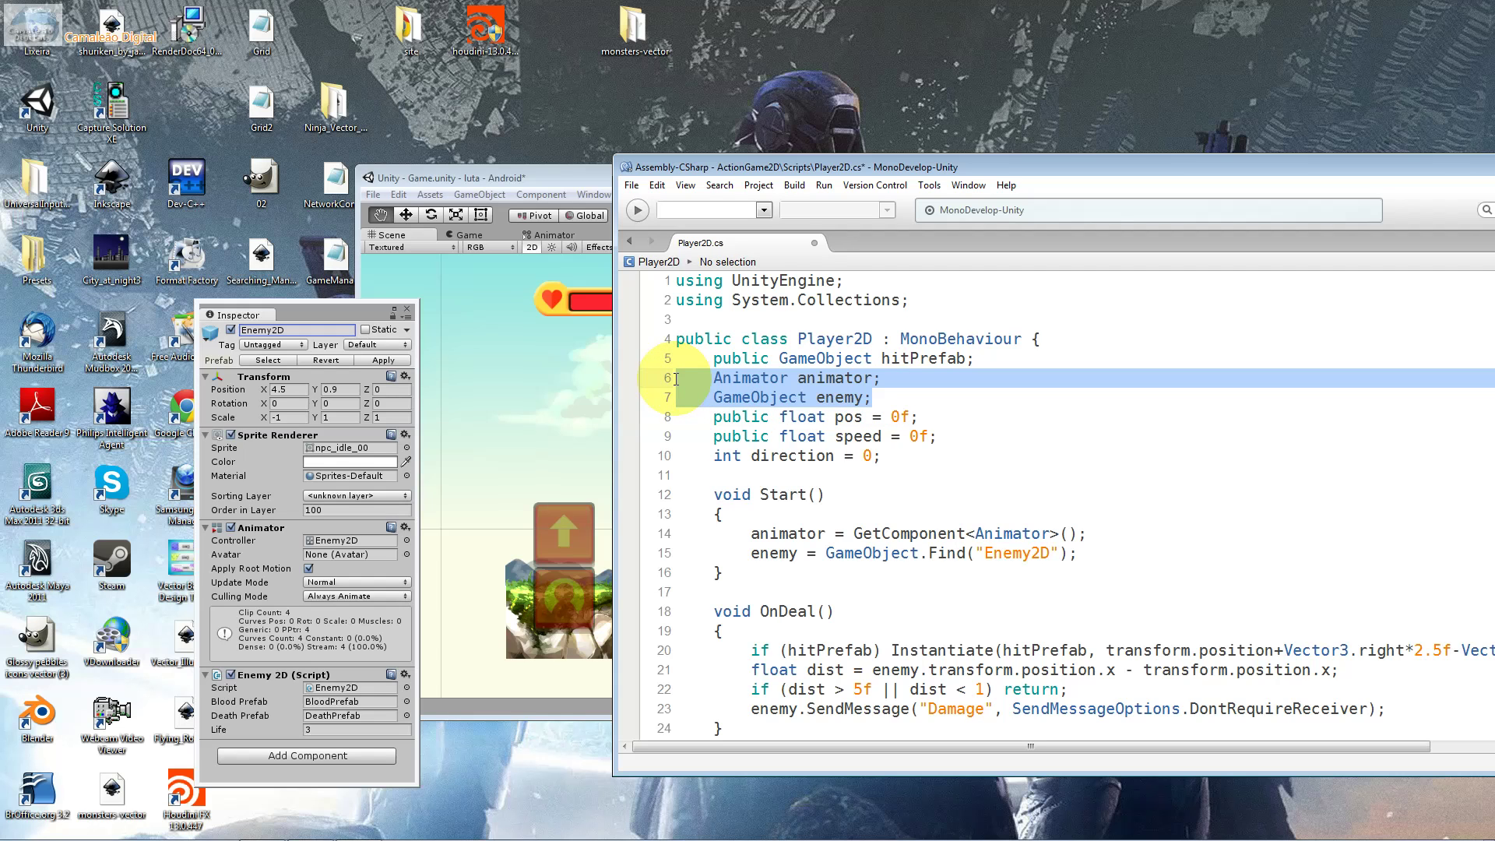
pyautogui.click(721, 515)
pyautogui.moveTo(1121, 534); pyautogui.dragTo(631, 536)
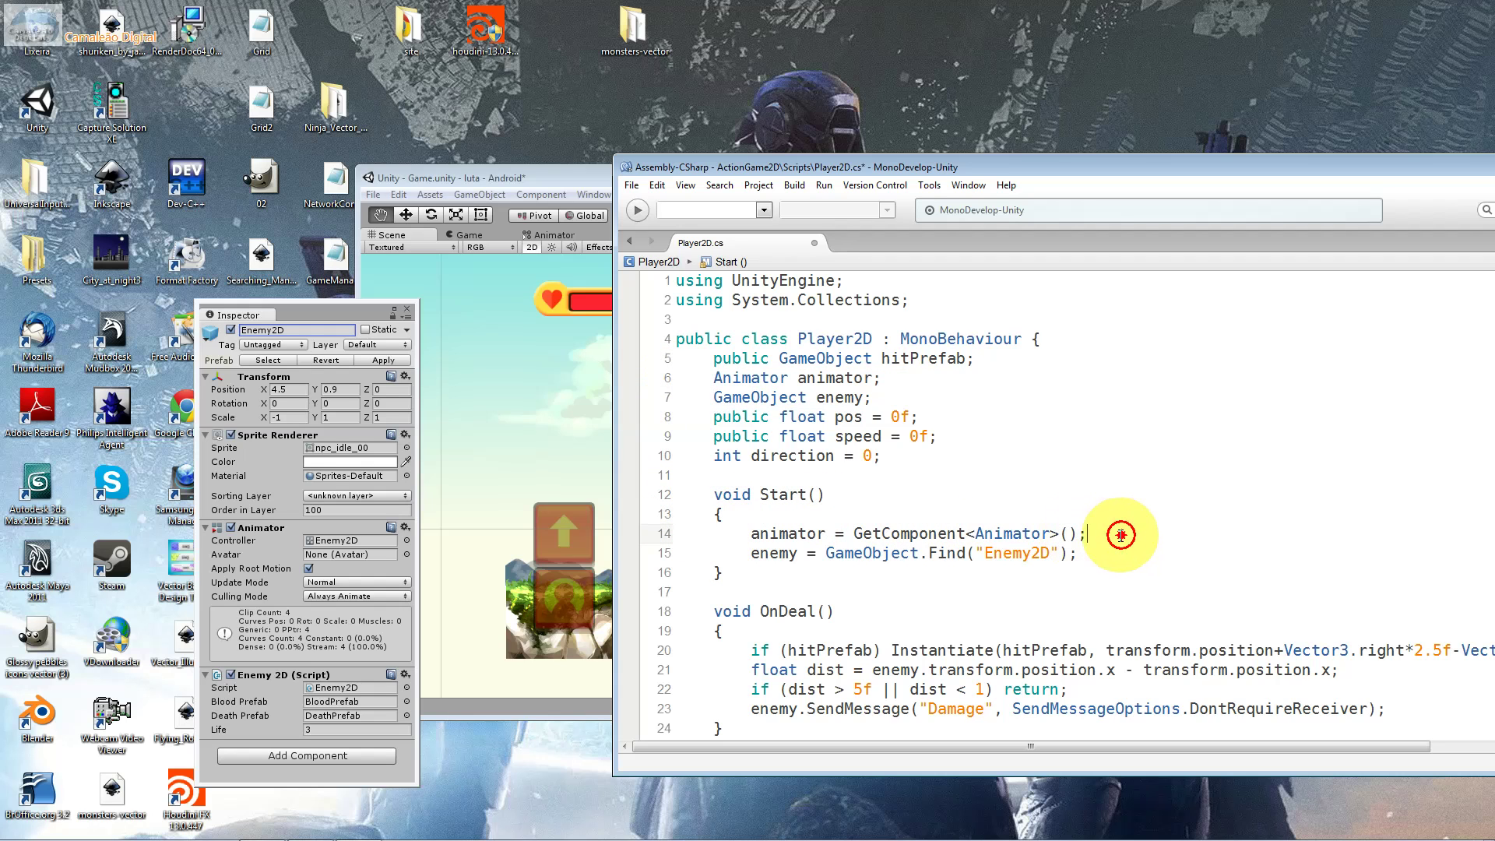
pyautogui.moveTo(1110, 534); pyautogui.dragTo(852, 535)
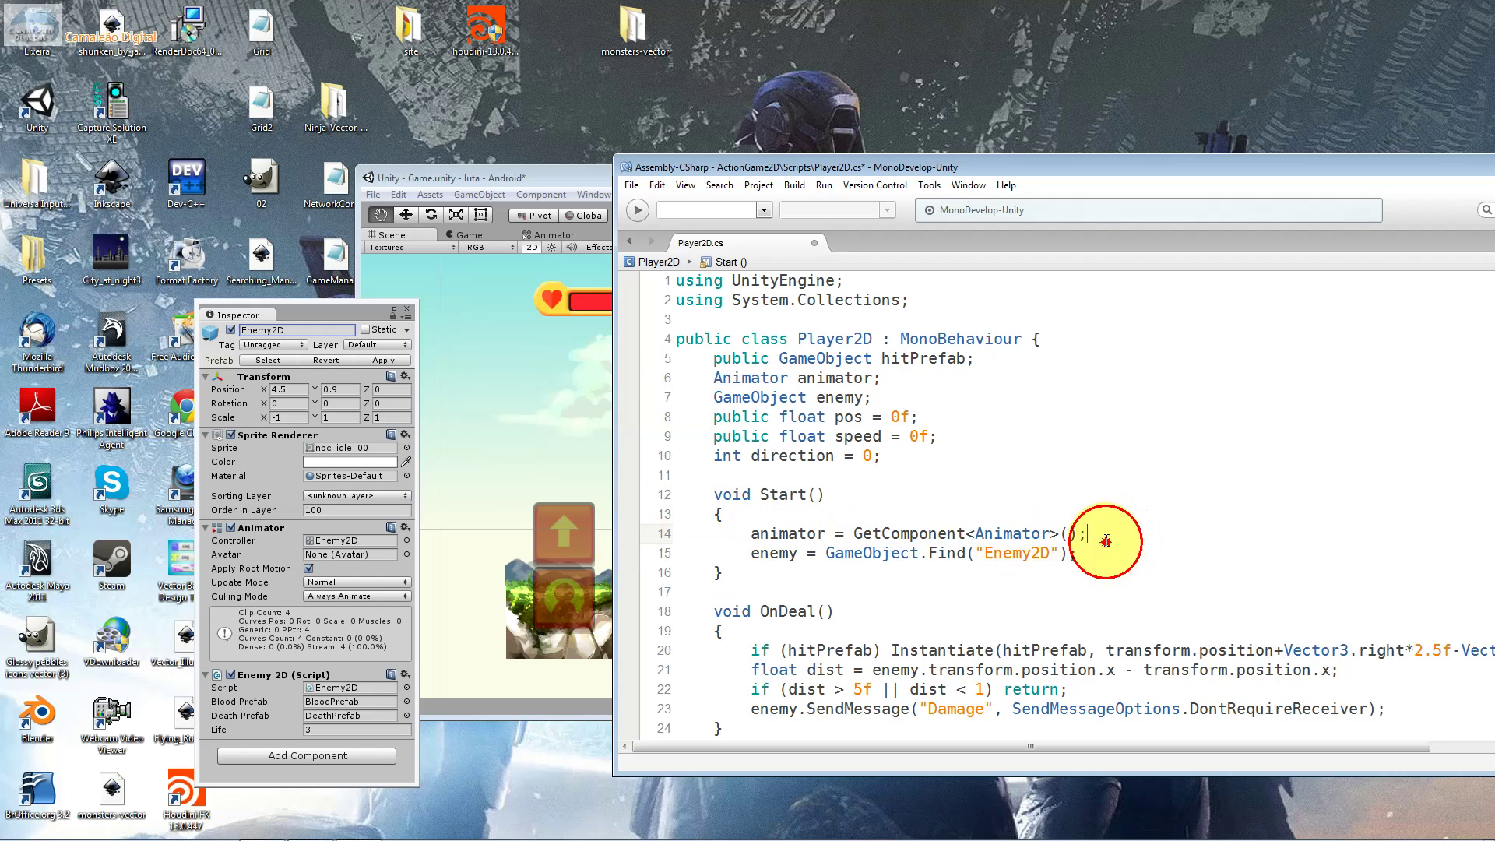
pyautogui.click(983, 544)
pyautogui.moveTo(1048, 553); pyautogui.dragTo(983, 553)
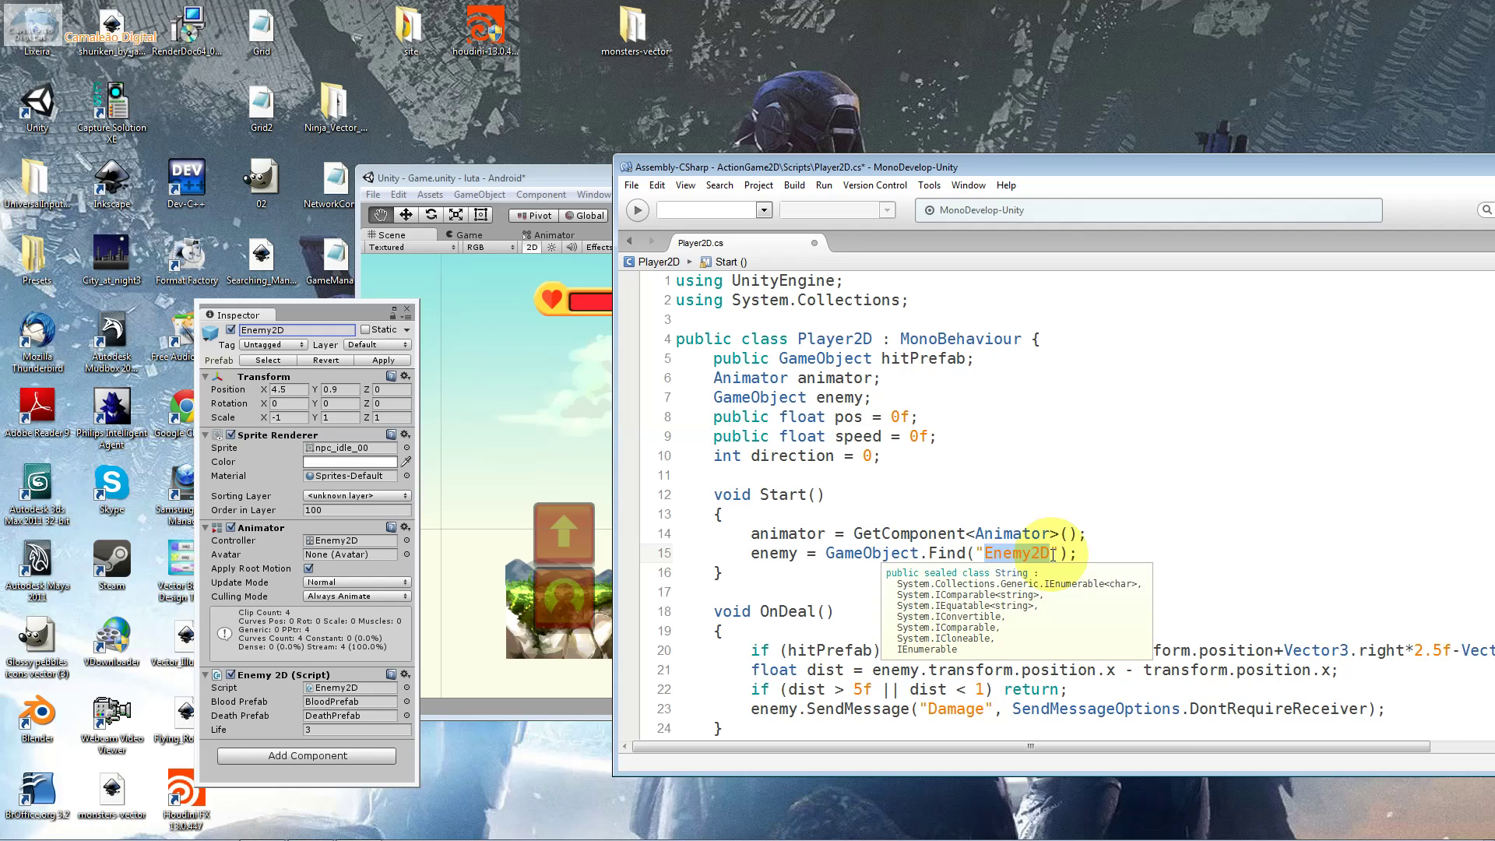
pyautogui.click(1131, 535)
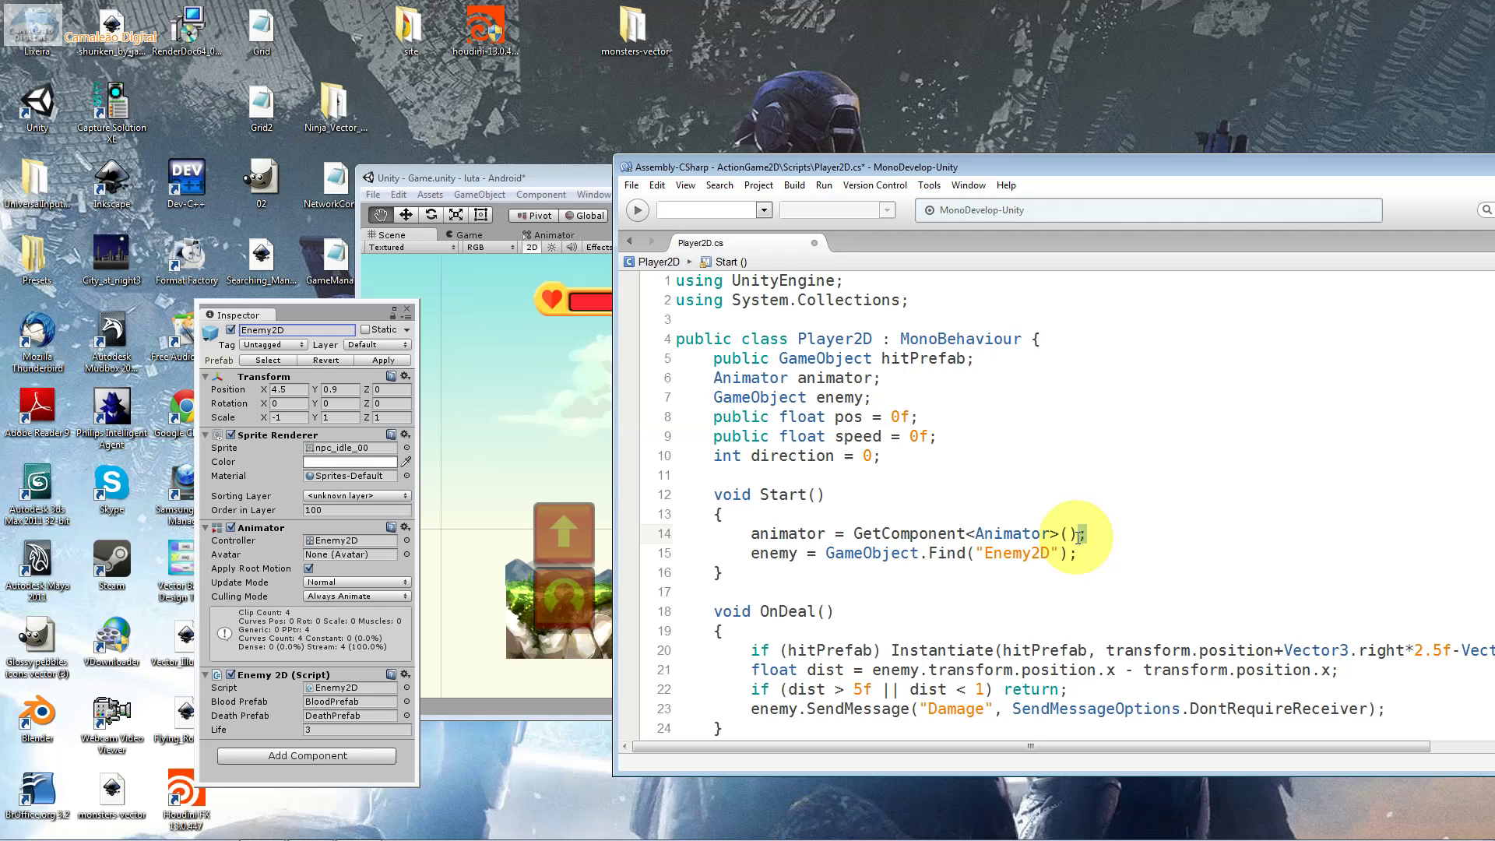
pyautogui.moveTo(1068, 535); pyautogui.dragTo(973, 536)
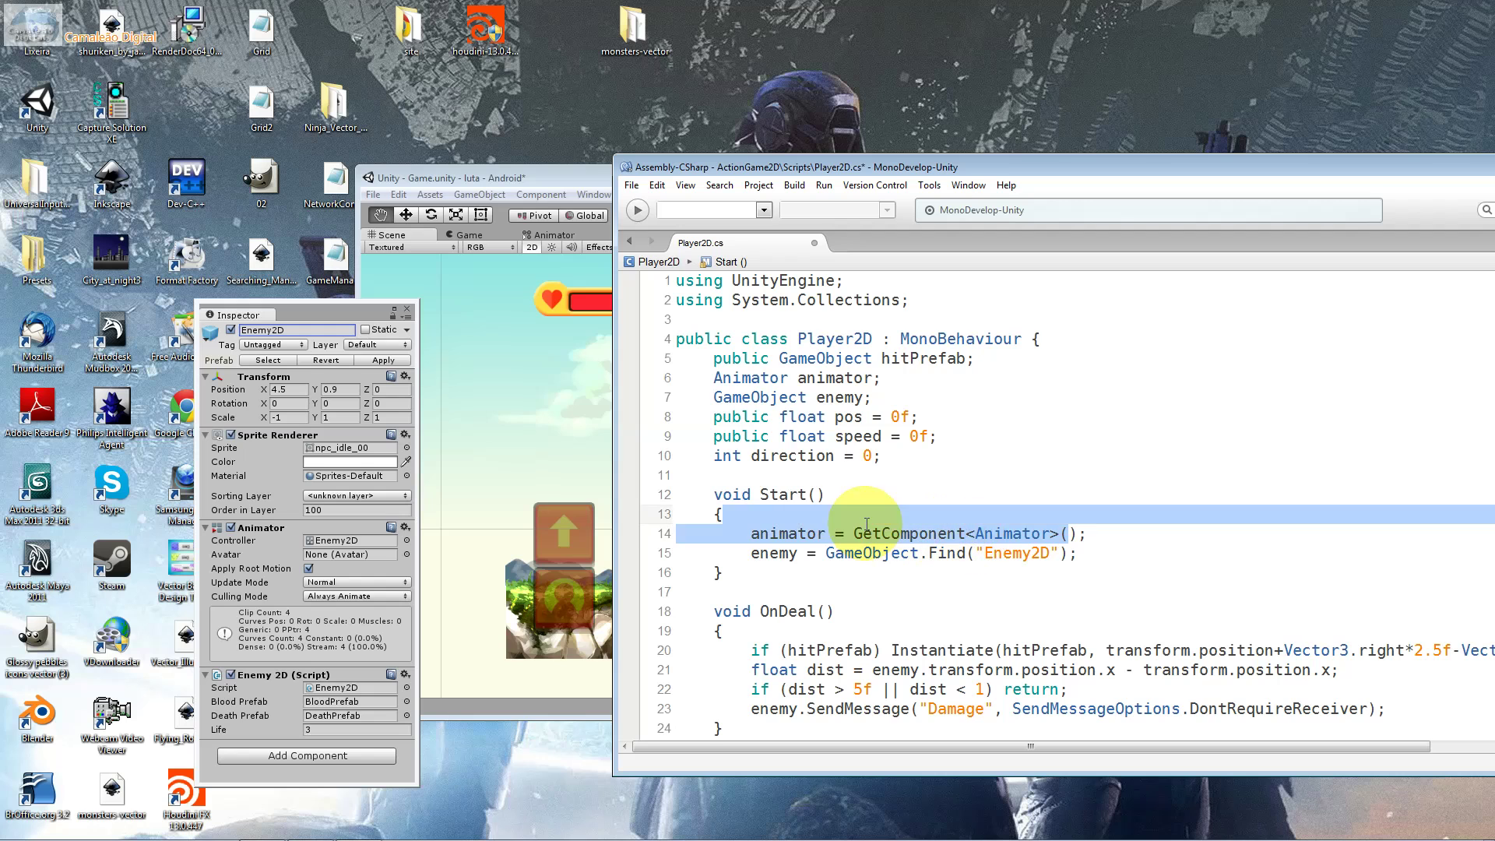
pyautogui.moveTo(974, 536); pyautogui.dragTo(723, 537)
pyautogui.click(836, 539)
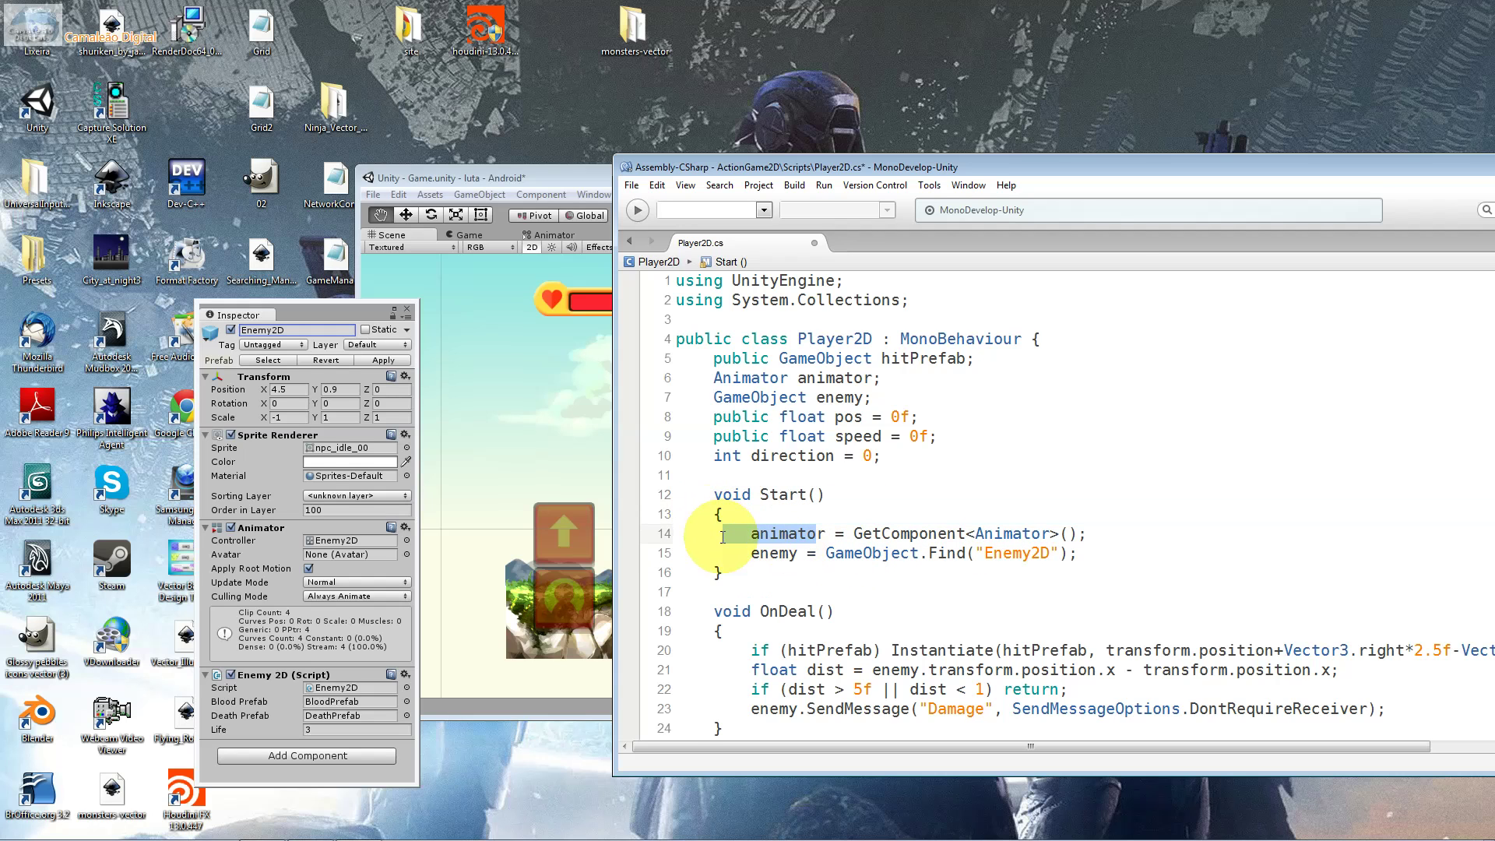
# Mark the animator declaration, then Find and "Enemy2D" on line 15, and show Enemy2D in Unity.
pyautogui.moveTo(880, 379); pyautogui.dragTo(797, 379)
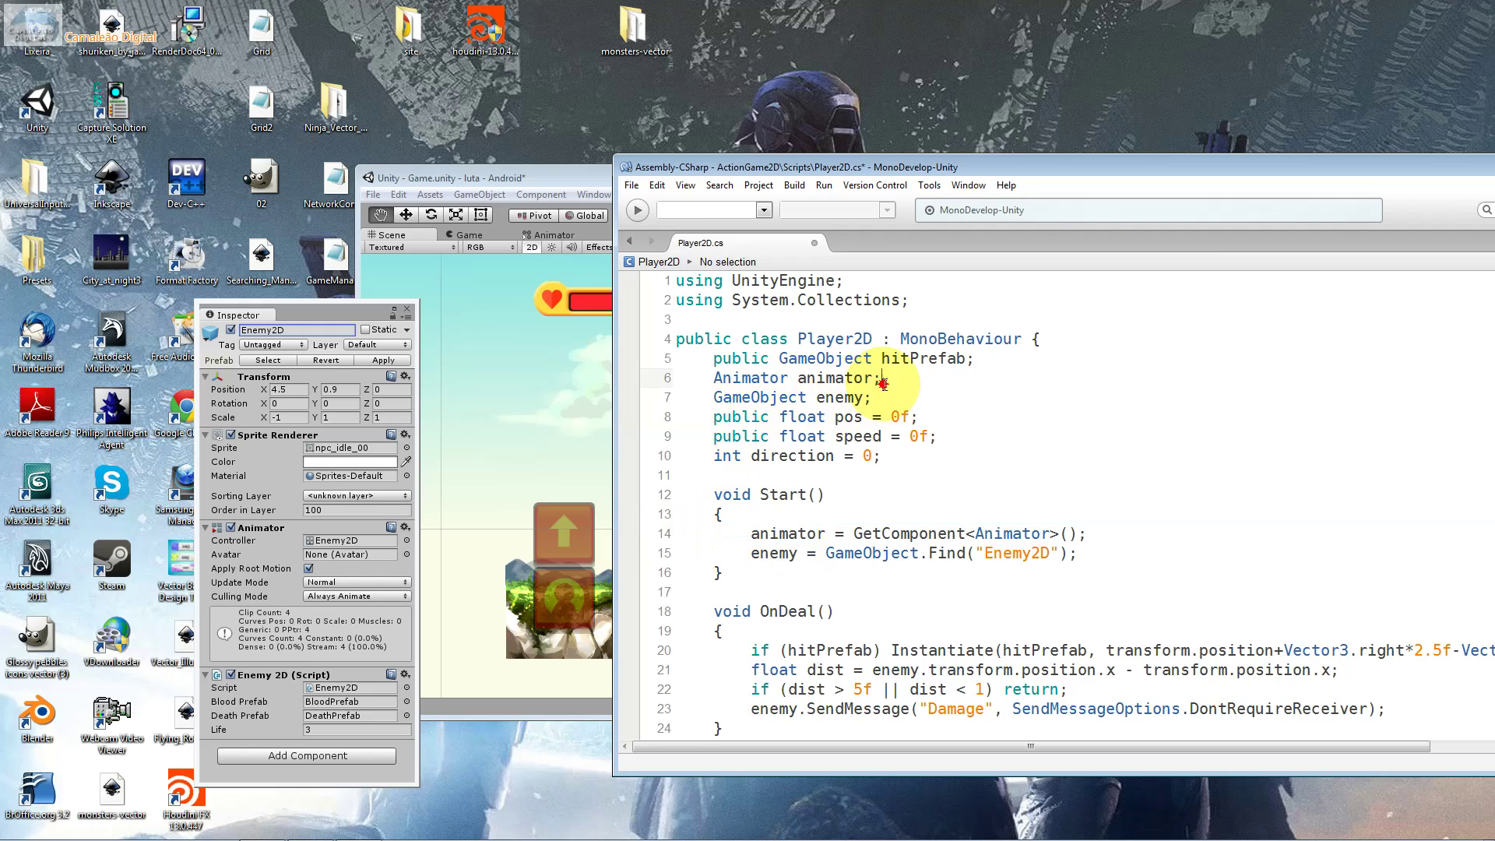
pyautogui.click(756, 536)
pyautogui.click(1094, 557)
pyautogui.moveTo(1093, 557); pyautogui.dragTo(1070, 560)
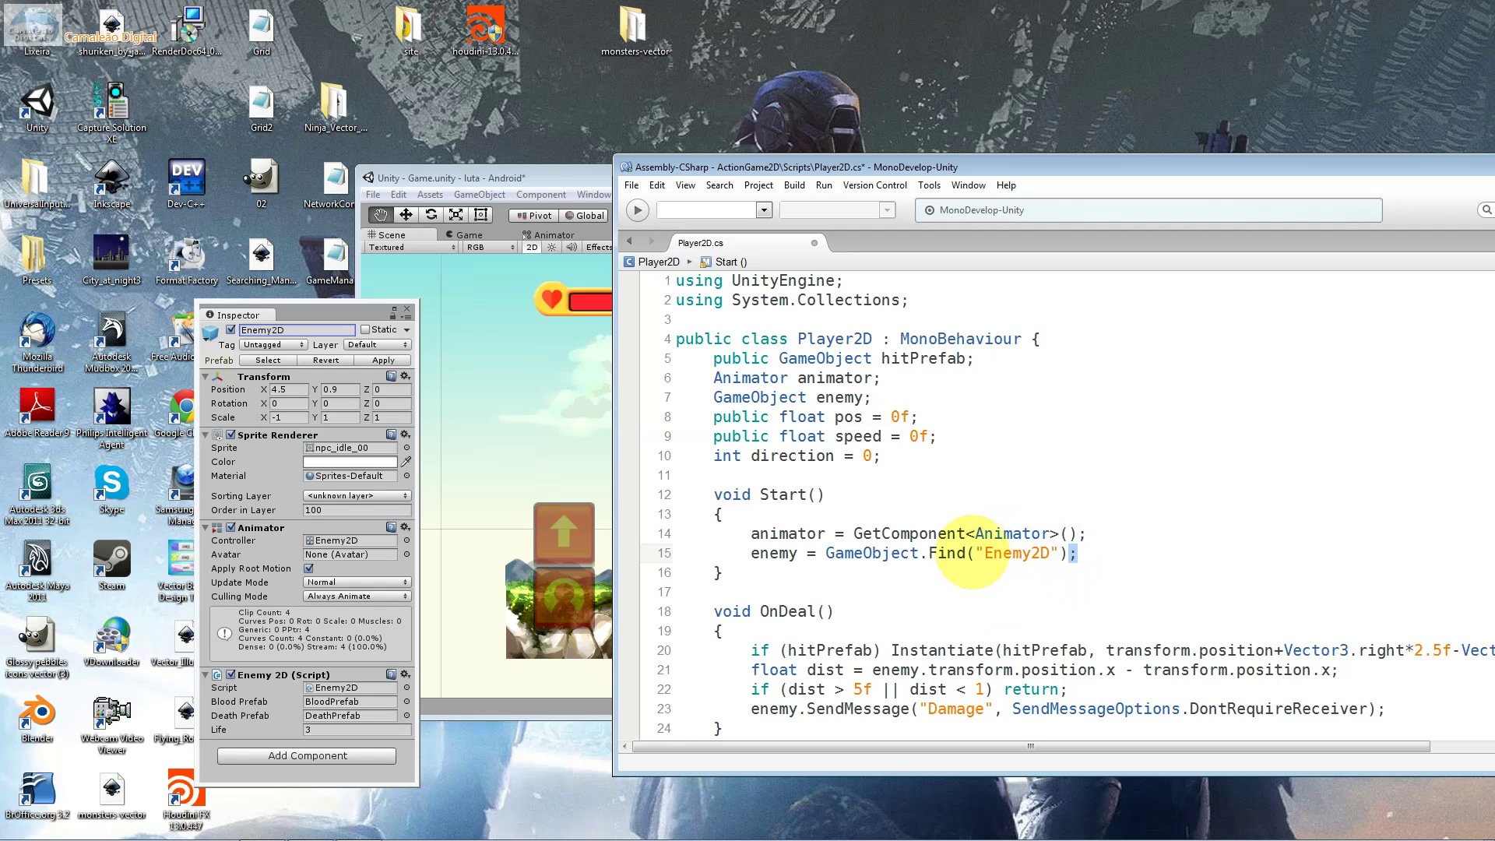
pyautogui.moveTo(965, 554); pyautogui.dragTo(929, 554)
pyautogui.moveTo(930, 554)
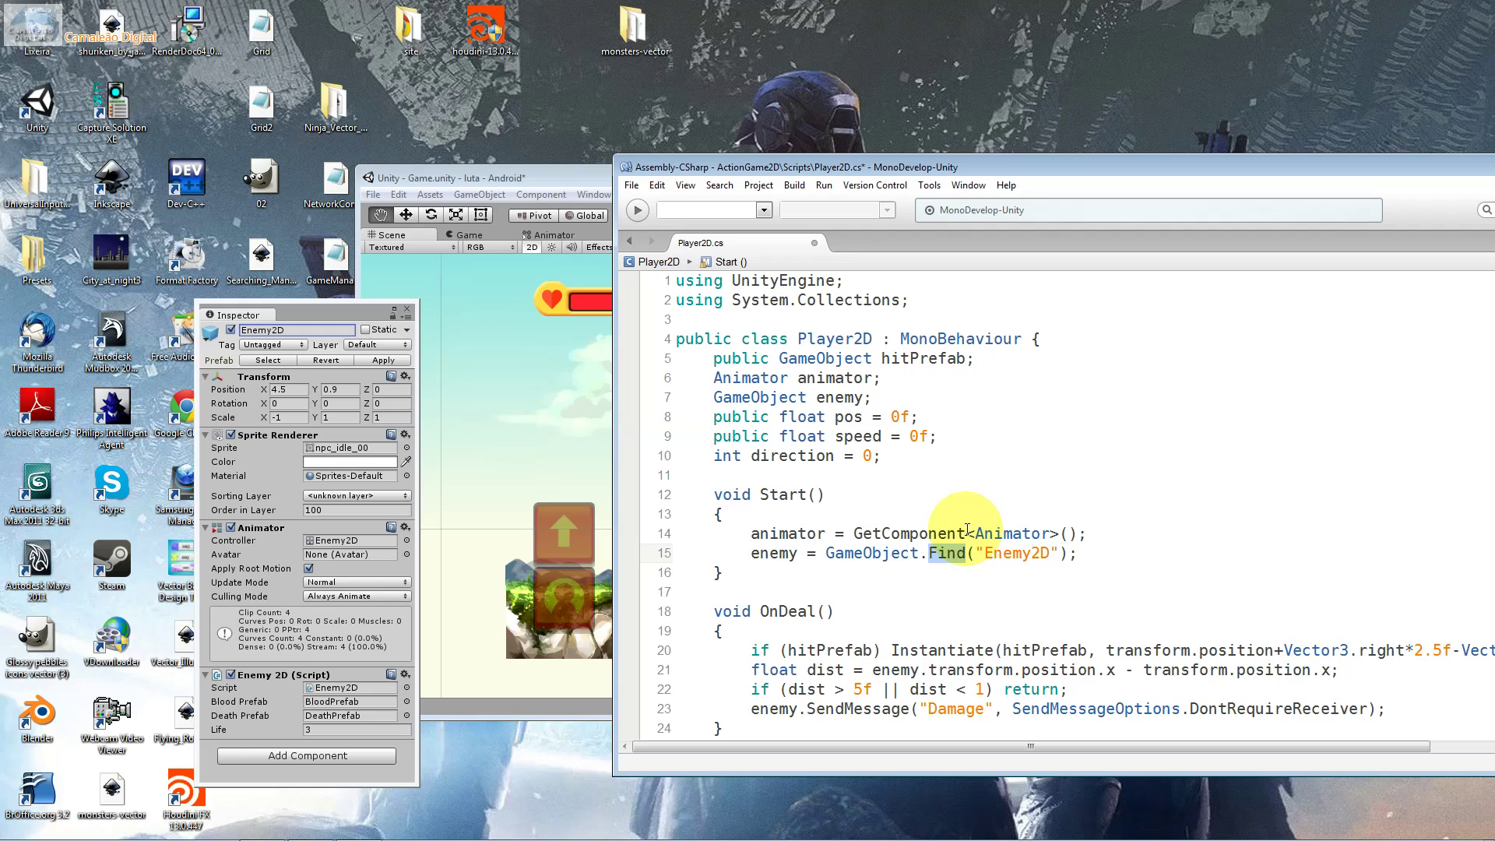
pyautogui.click(985, 554)
pyautogui.moveTo(985, 555); pyautogui.dragTo(1051, 554)
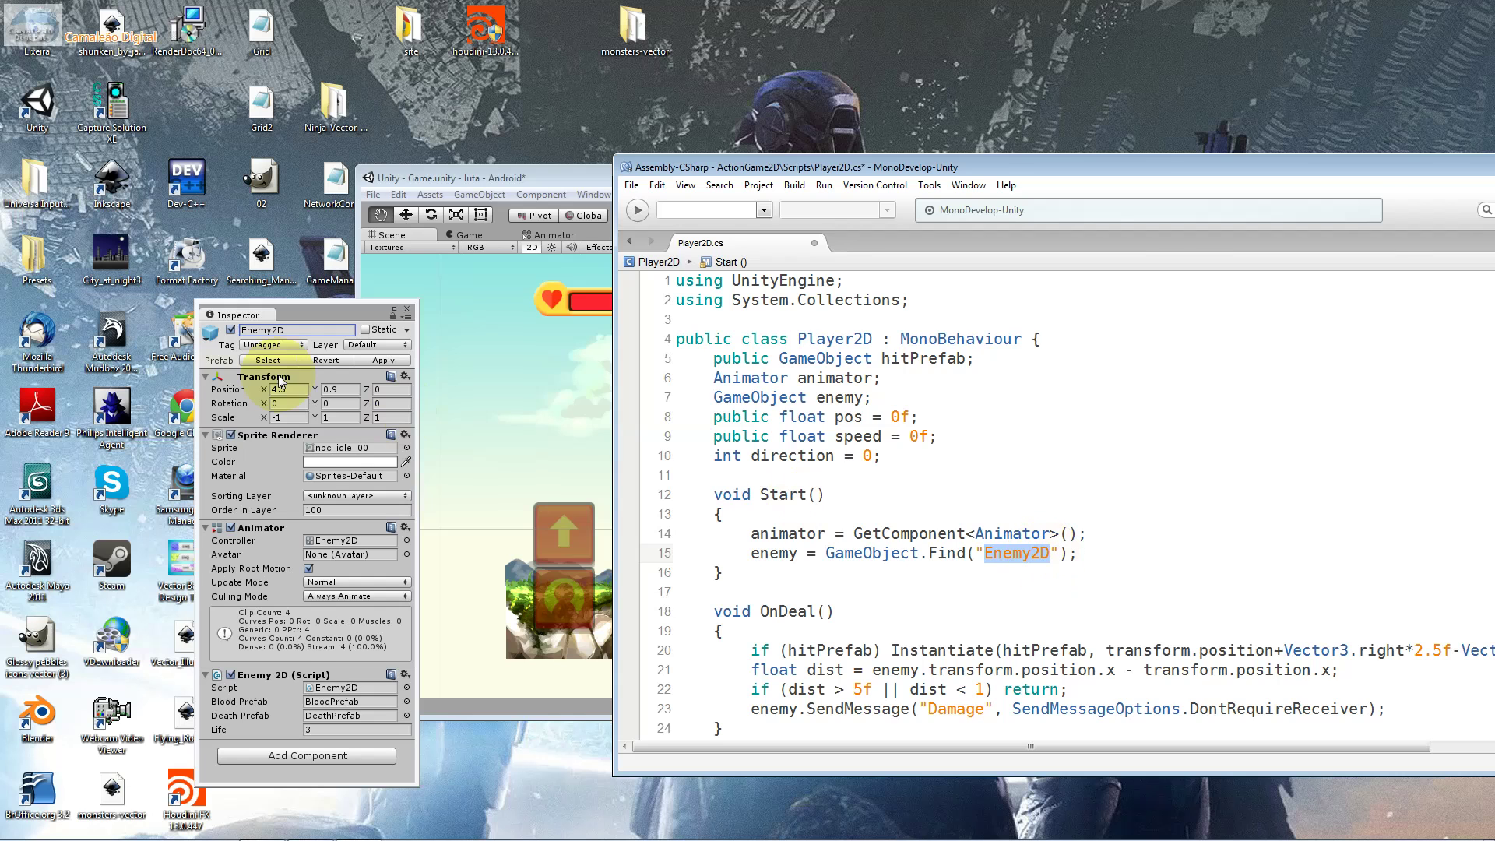
pyautogui.click(273, 330)
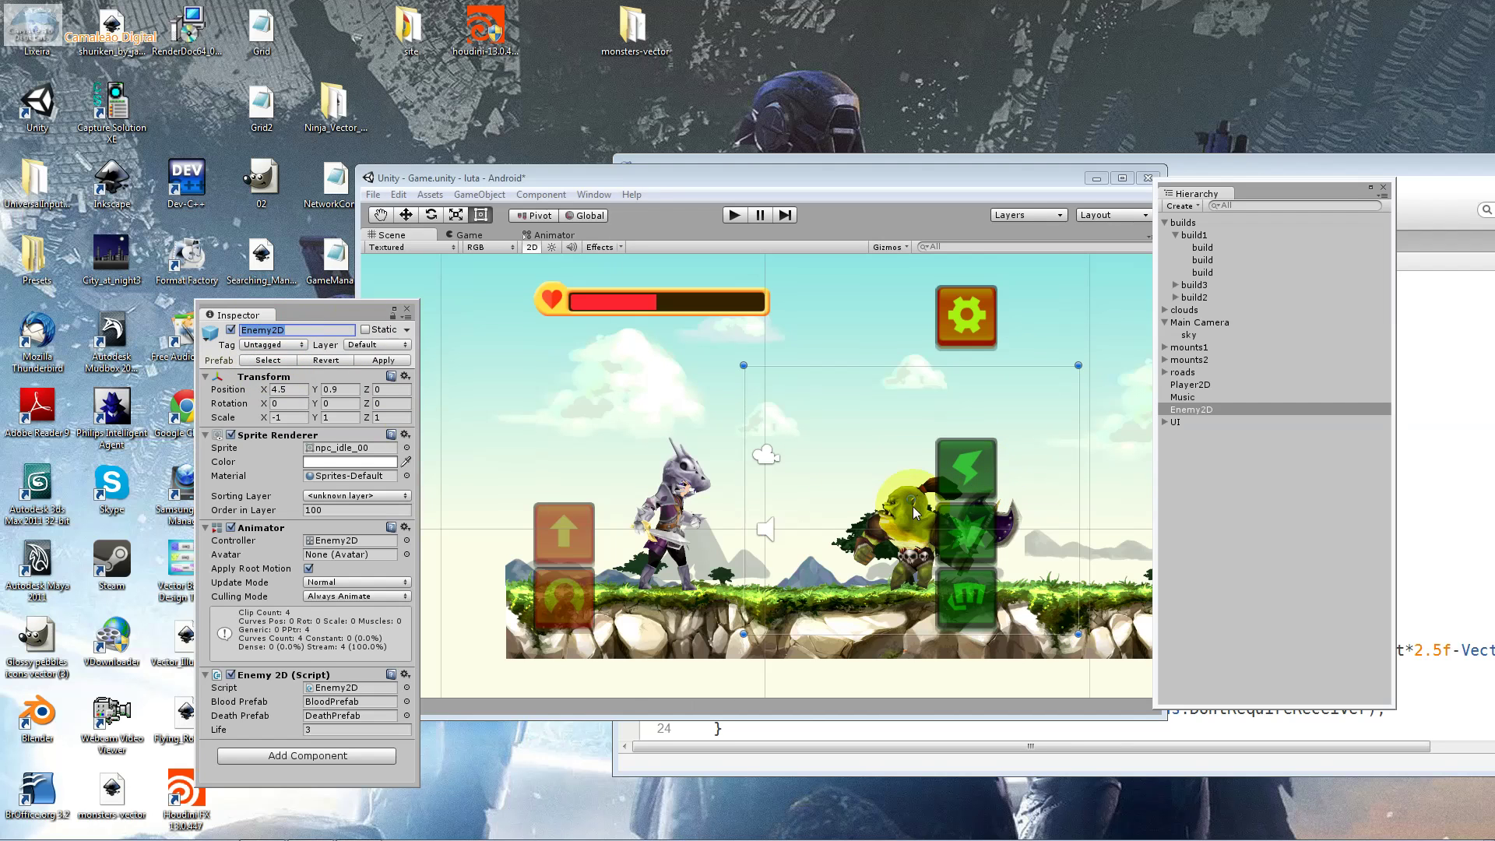
# Select Enemy2D in the Hierarchy, then mark "Enemy2D" on line 15 of Player2D.cs.
pyautogui.click(1230, 409)
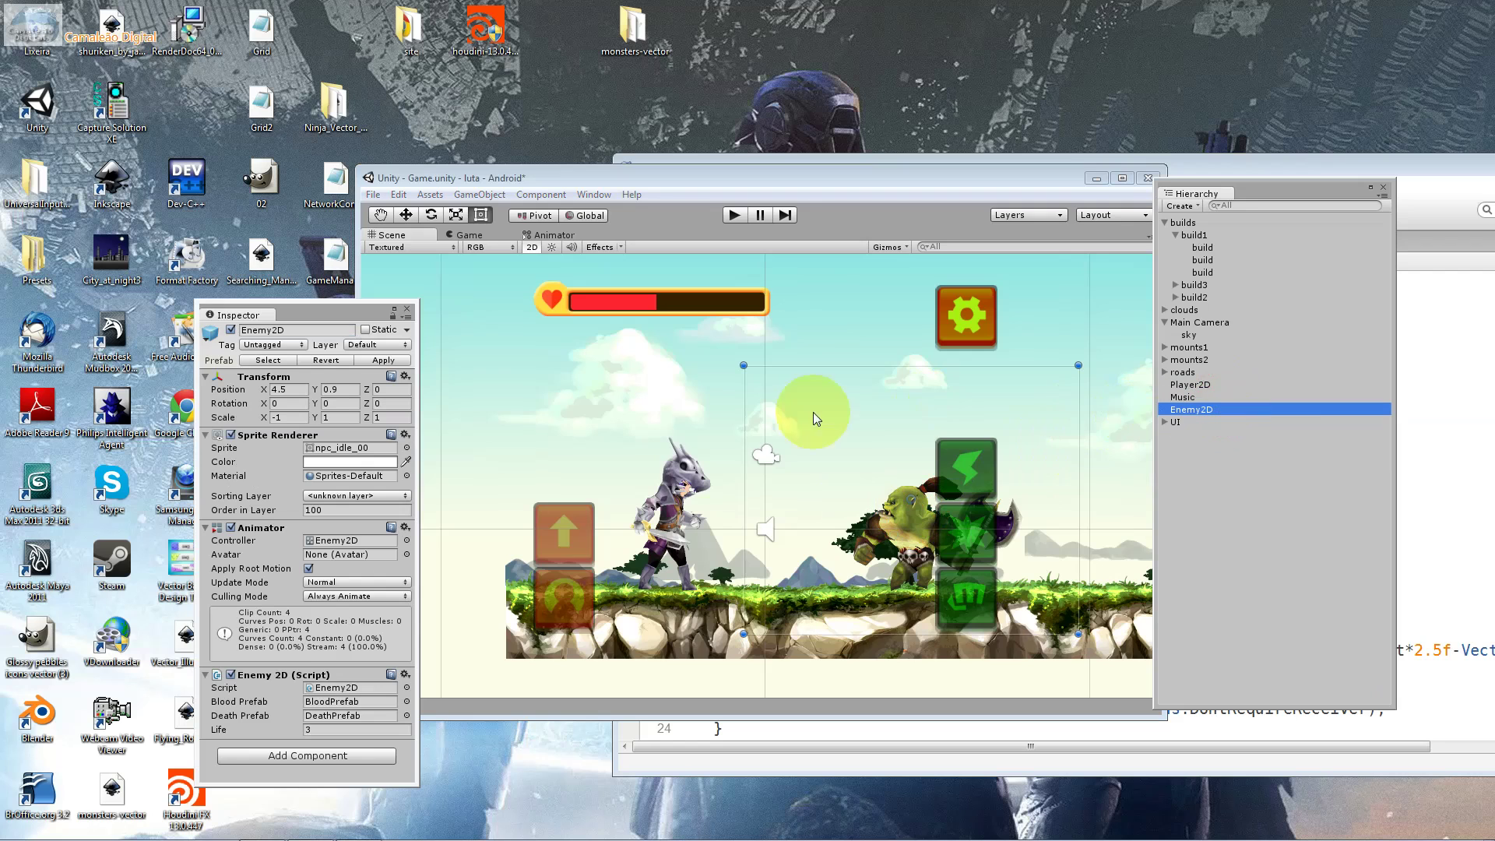
pyautogui.click(1290, 155)
pyautogui.click(986, 554)
pyautogui.moveTo(986, 554); pyautogui.dragTo(1049, 558)
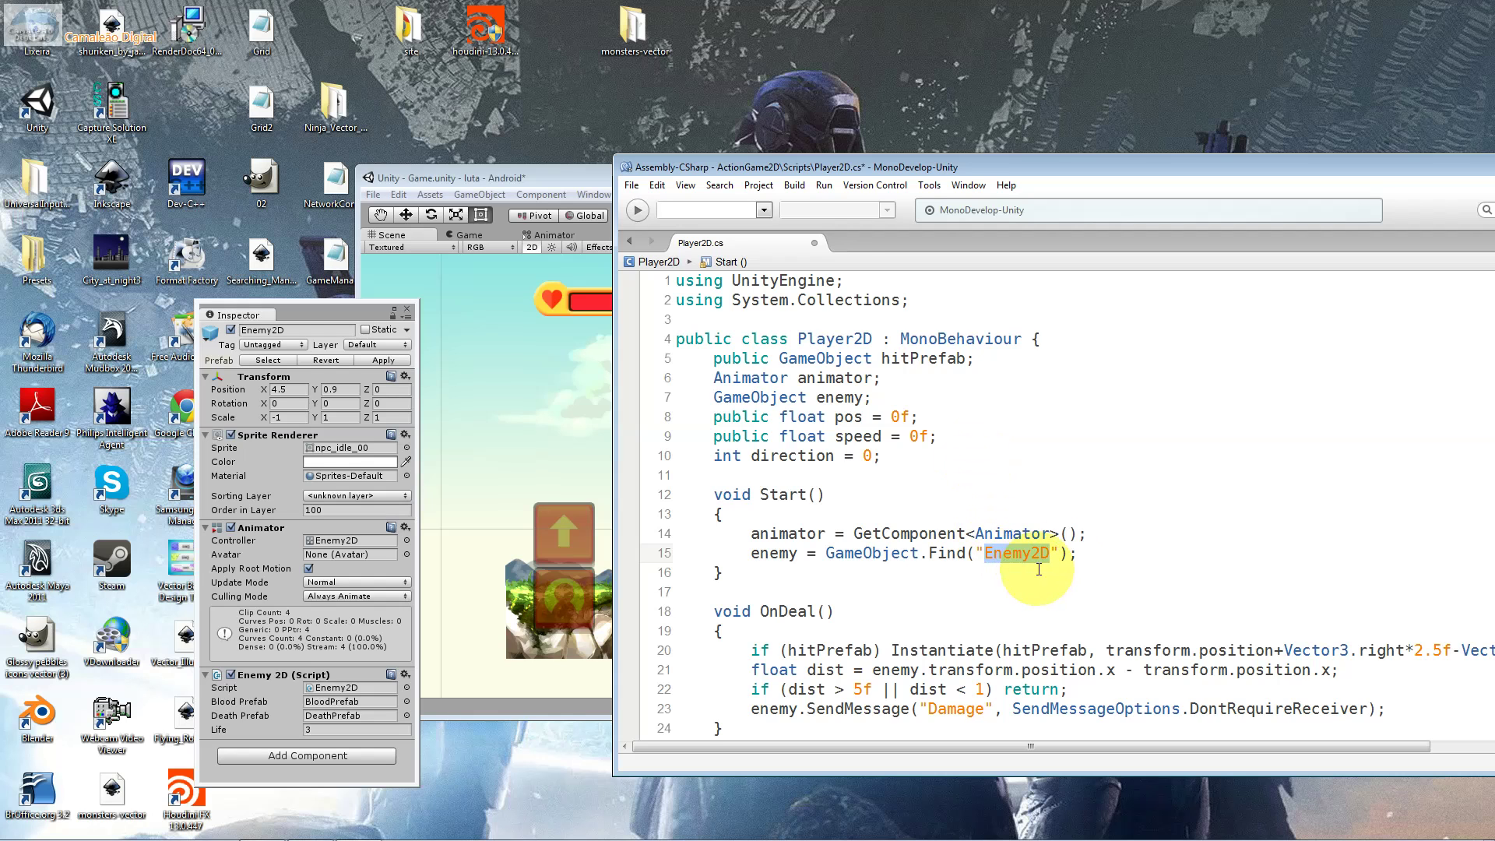
# Mark the GameObject and Find words of the Enemy2D lookup on line 15.
pyautogui.click(1079, 551)
pyautogui.doubleClick(827, 555)
pyautogui.click(824, 553)
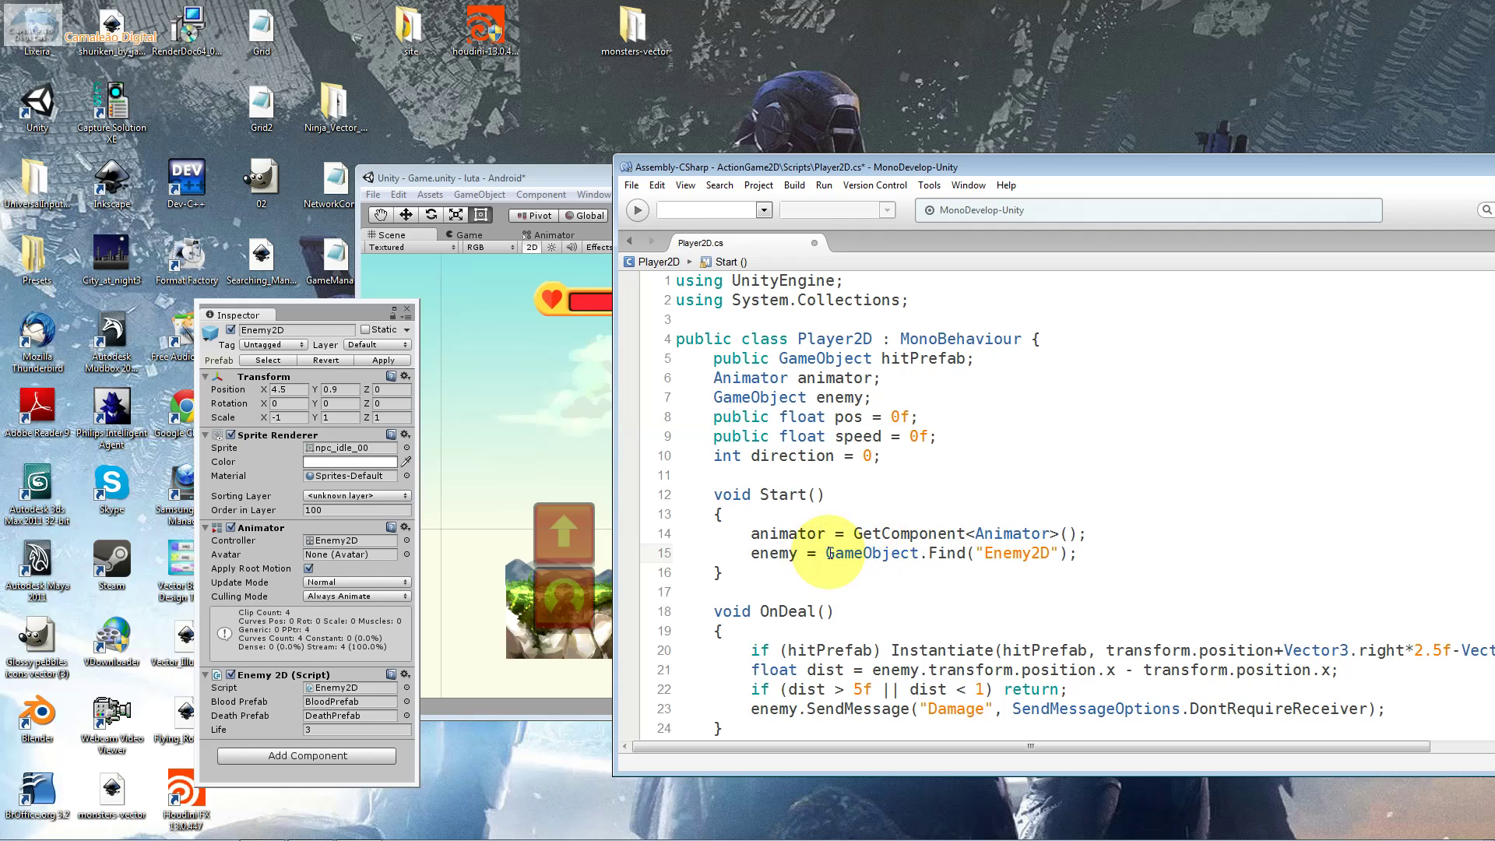
pyautogui.doubleClick(827, 553)
pyautogui.doubleClick(944, 553)
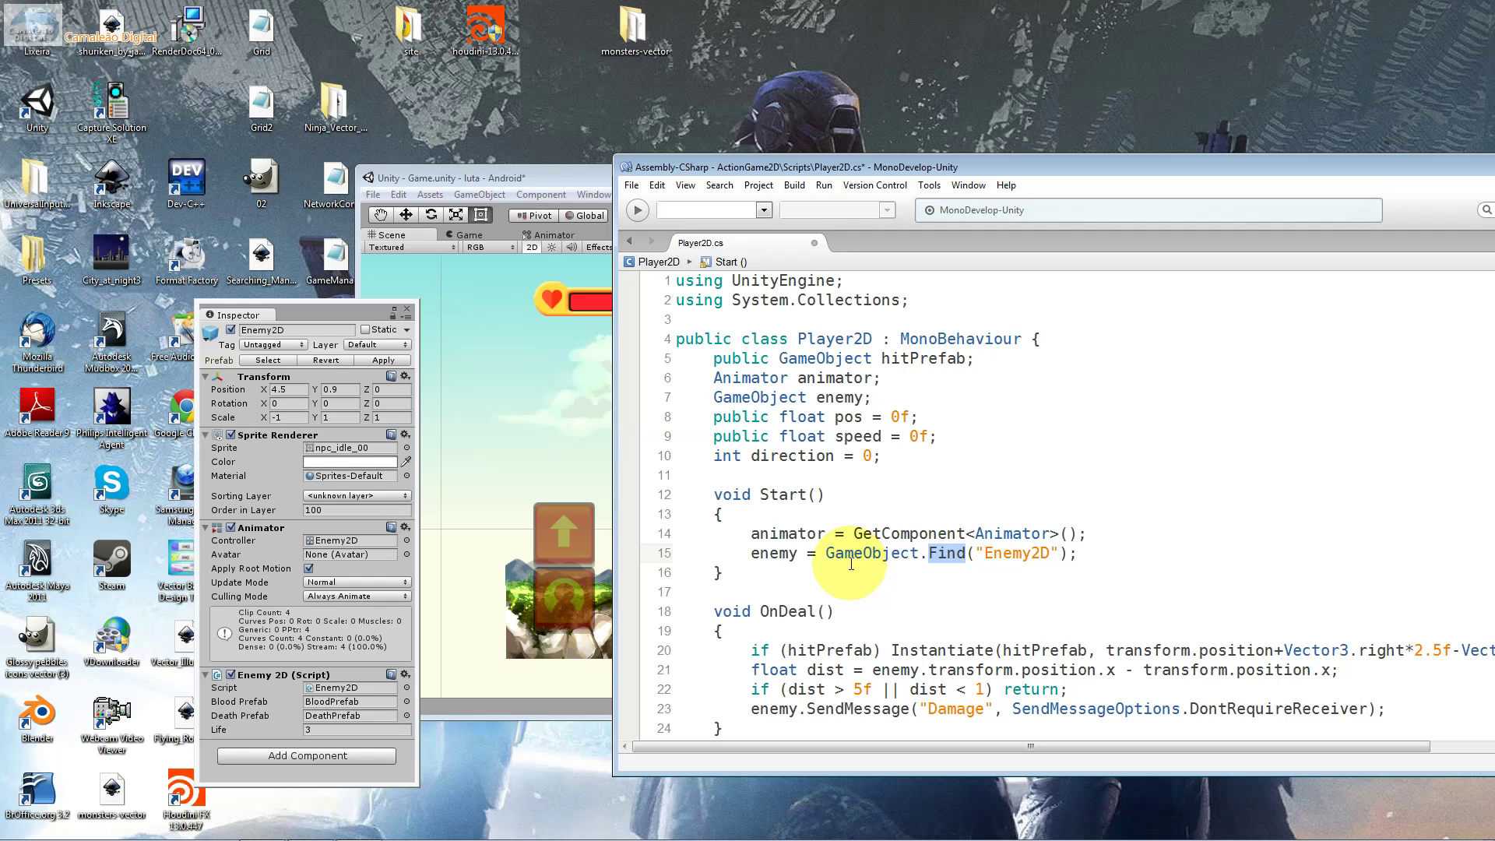
pyautogui.click(799, 554)
# Highlight the enemy variable, its GameObject field type and the Find call, then widen the editor.
pyautogui.moveTo(799, 553); pyautogui.dragTo(644, 550)
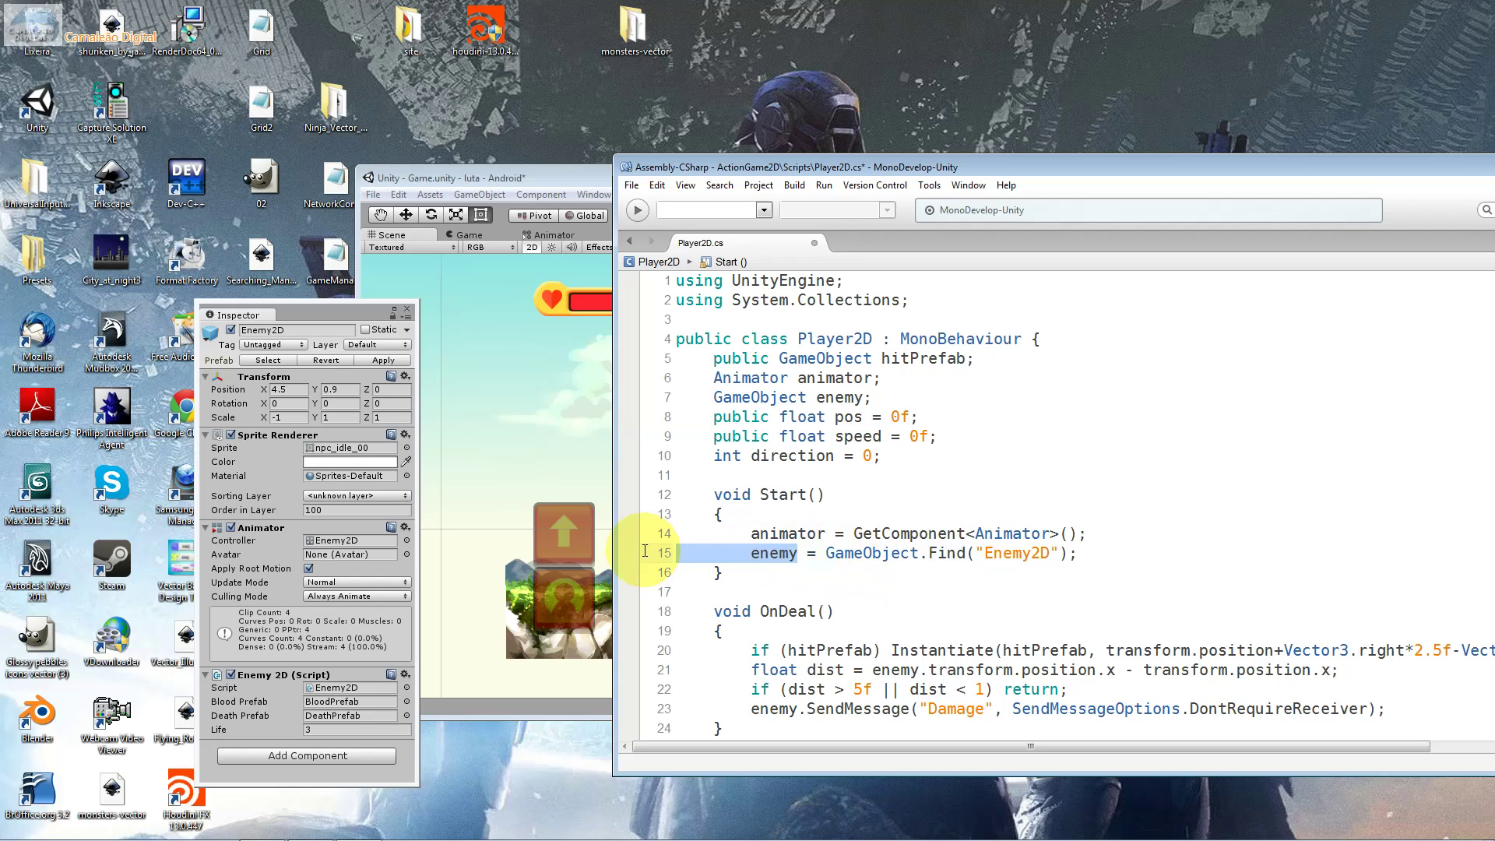
pyautogui.moveTo(911, 397); pyautogui.dragTo(648, 400)
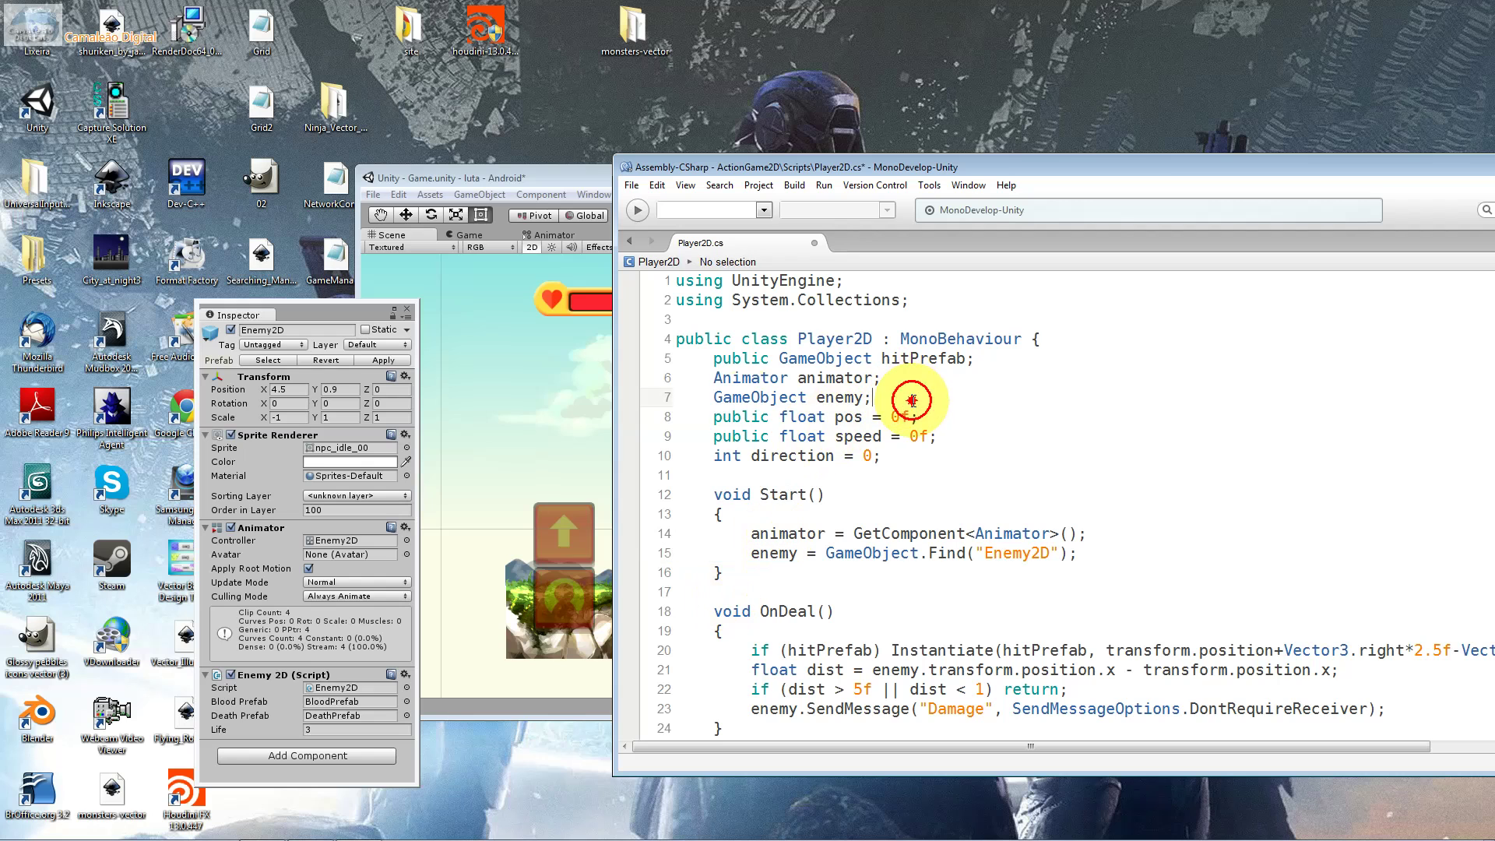
pyautogui.moveTo(816, 397); pyautogui.dragTo(693, 393)
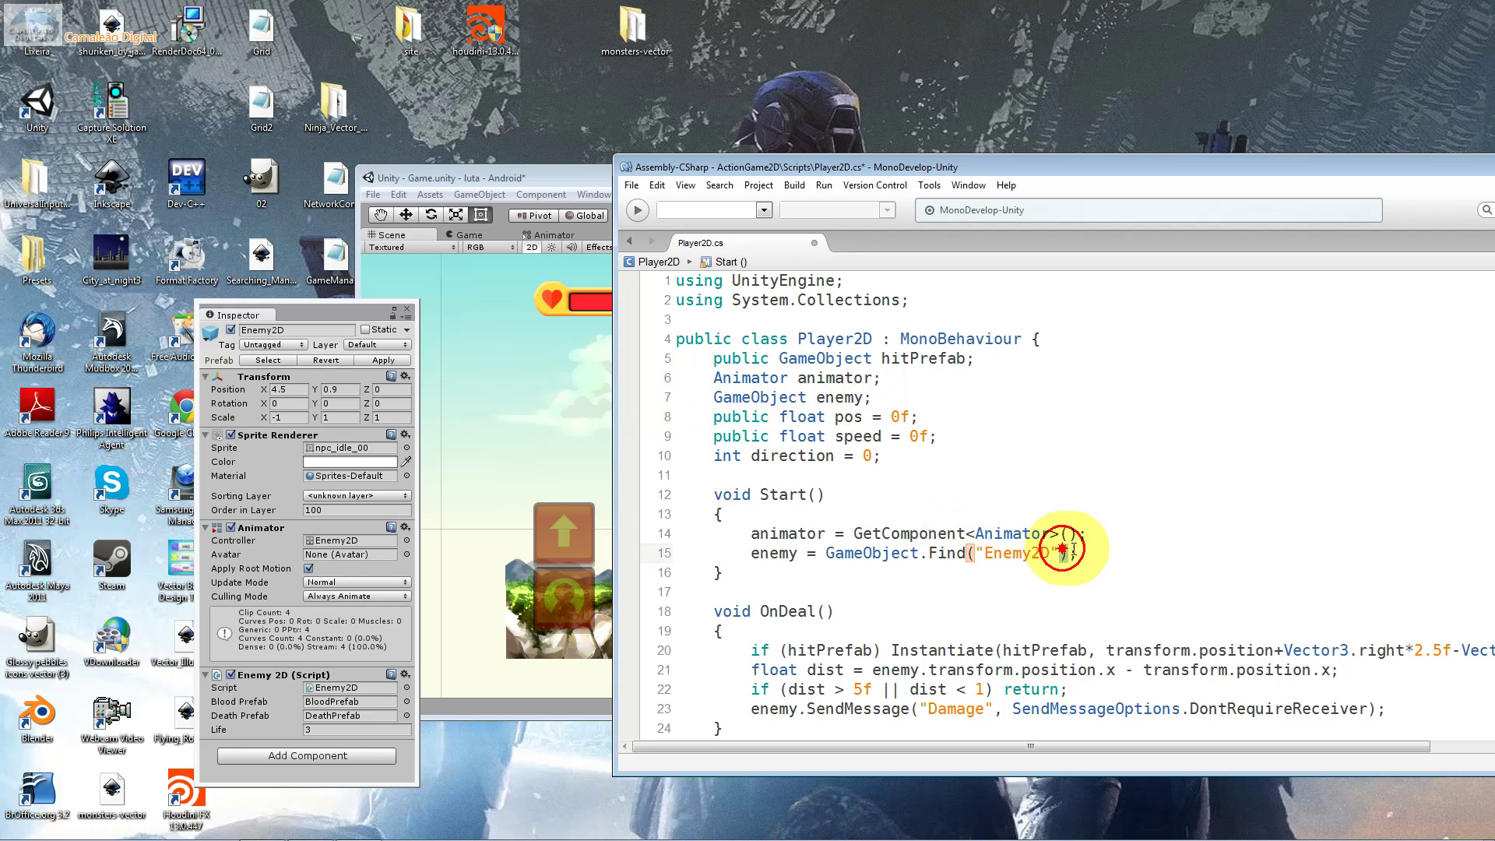
pyautogui.moveTo(1069, 553); pyautogui.dragTo(730, 558)
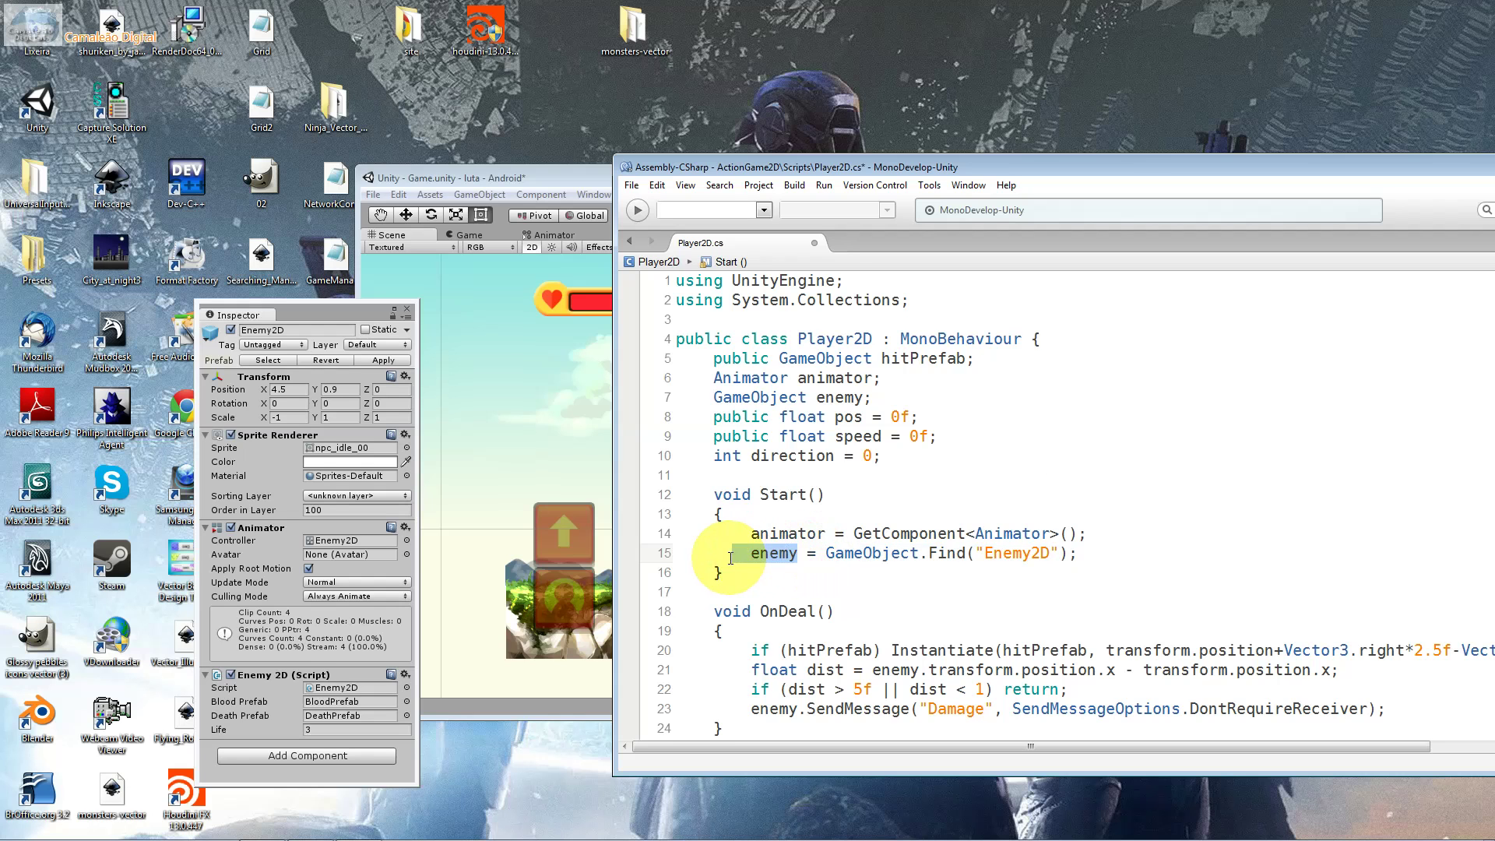
pyautogui.scroll(-2, 730, 557)
pyautogui.moveTo(615, 534); pyautogui.dragTo(343, 530)
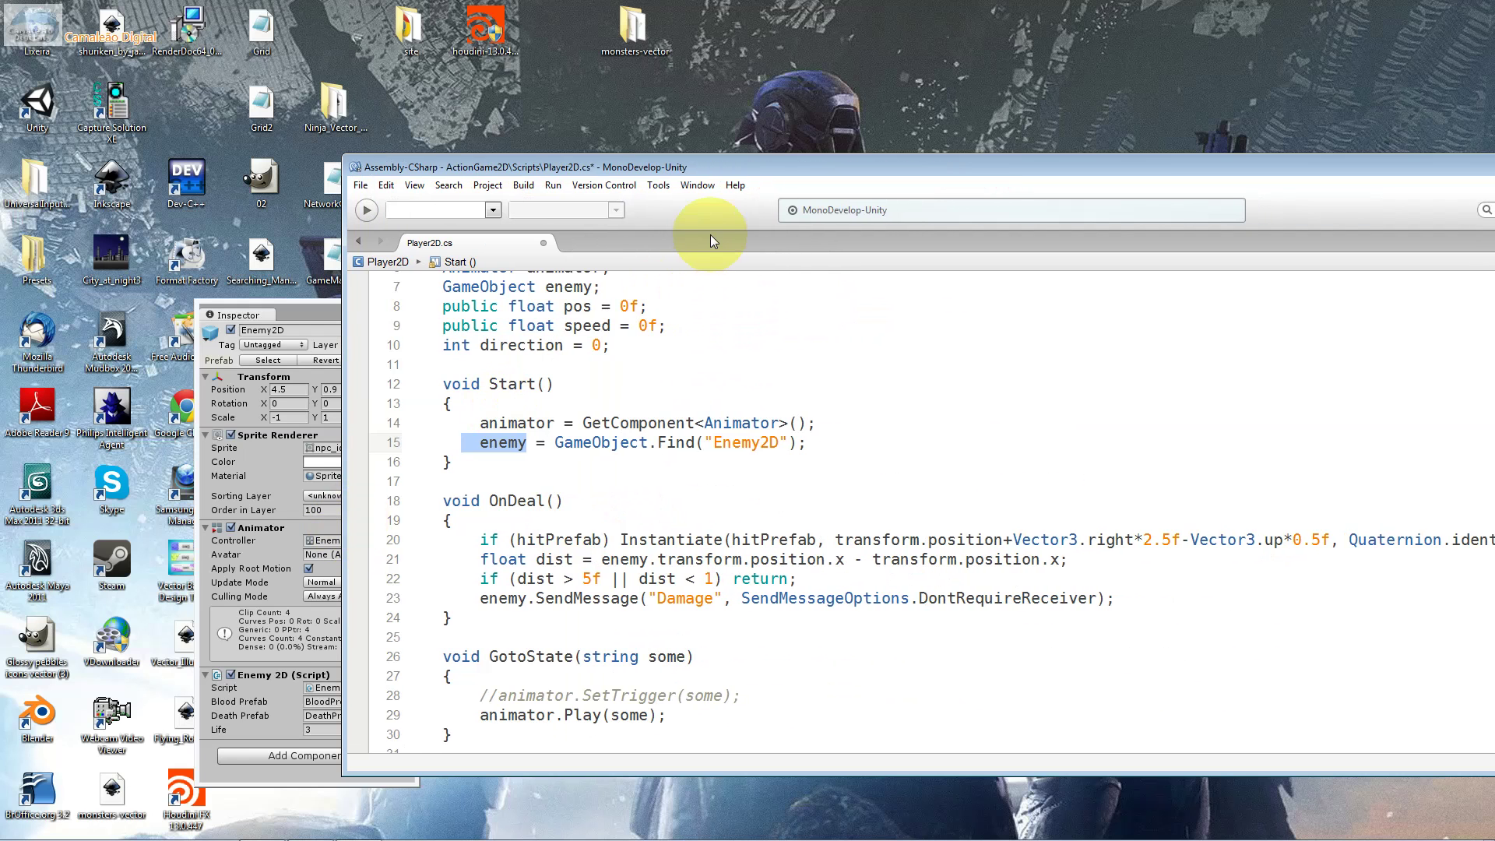
pyautogui.moveTo(746, 167); pyautogui.dragTo(524, 157)
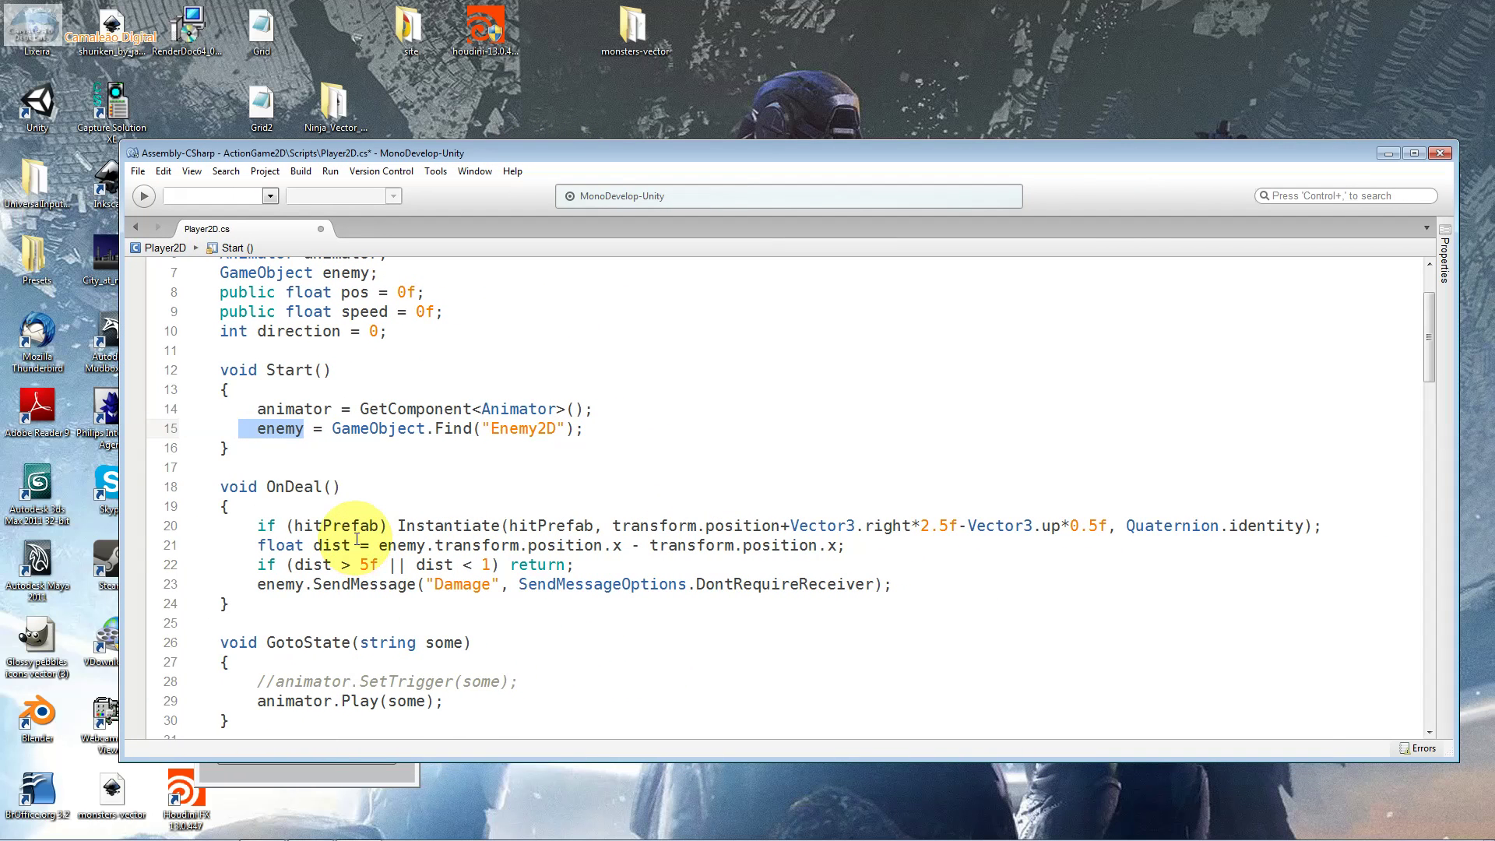
pyautogui.click(356, 538)
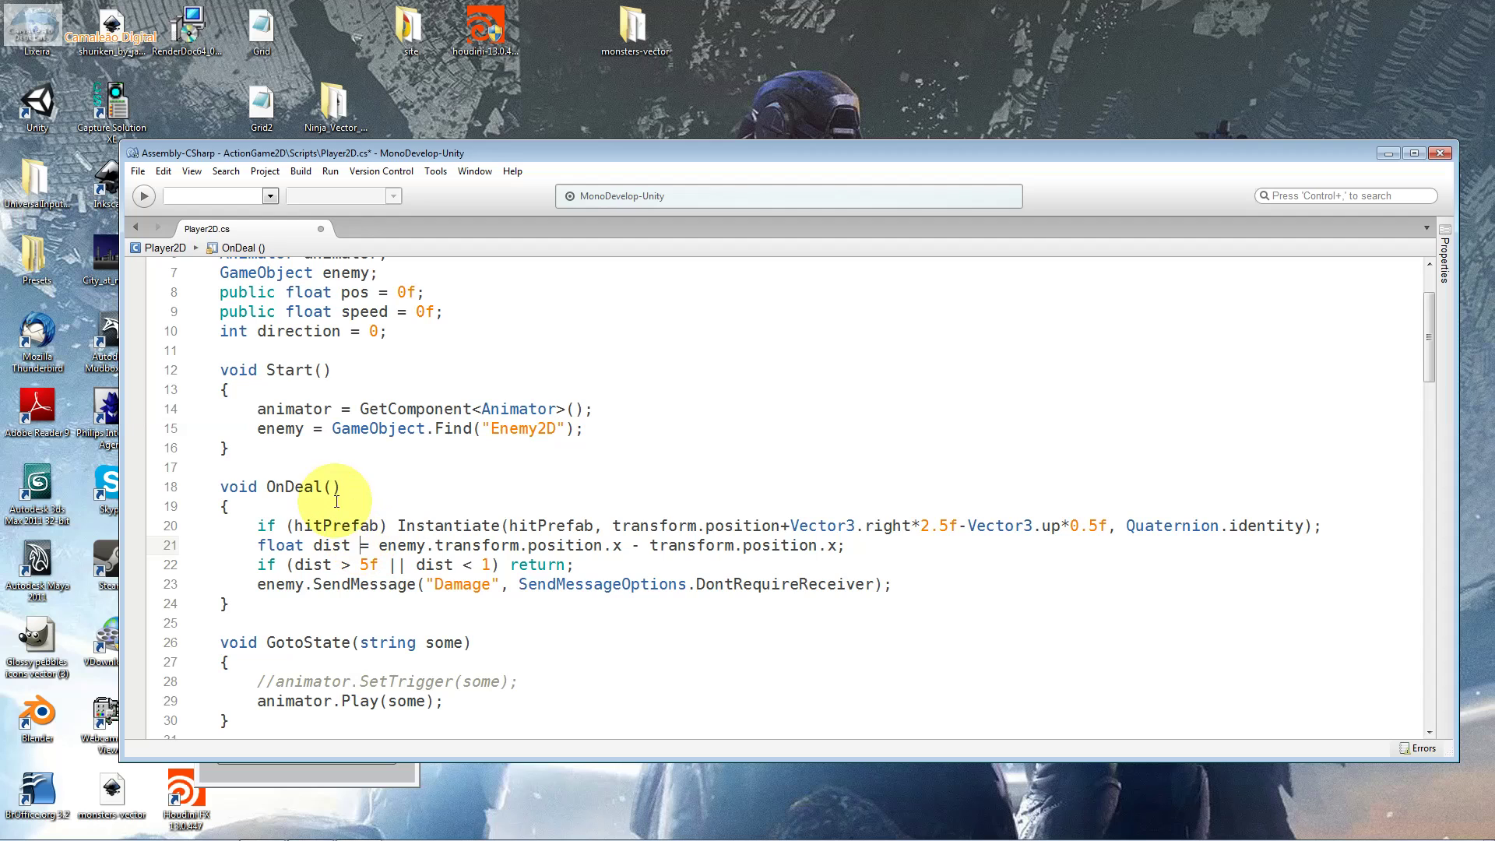
pyautogui.moveTo(322, 486); pyautogui.dragTo(285, 488)
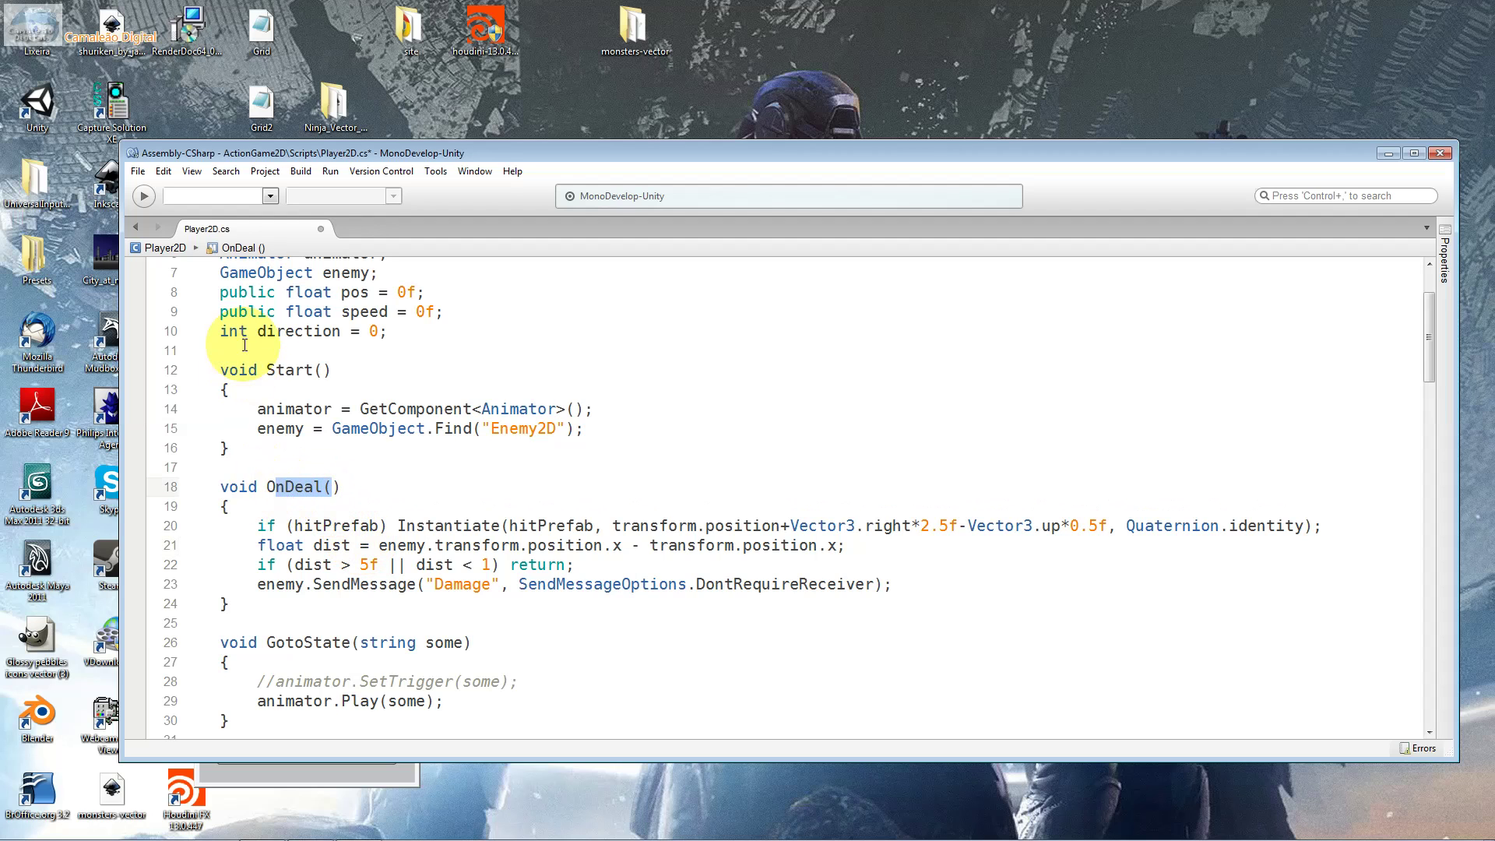
pyautogui.click(280, 370)
pyautogui.click(354, 487)
pyautogui.moveTo(354, 486); pyautogui.dragTo(267, 487)
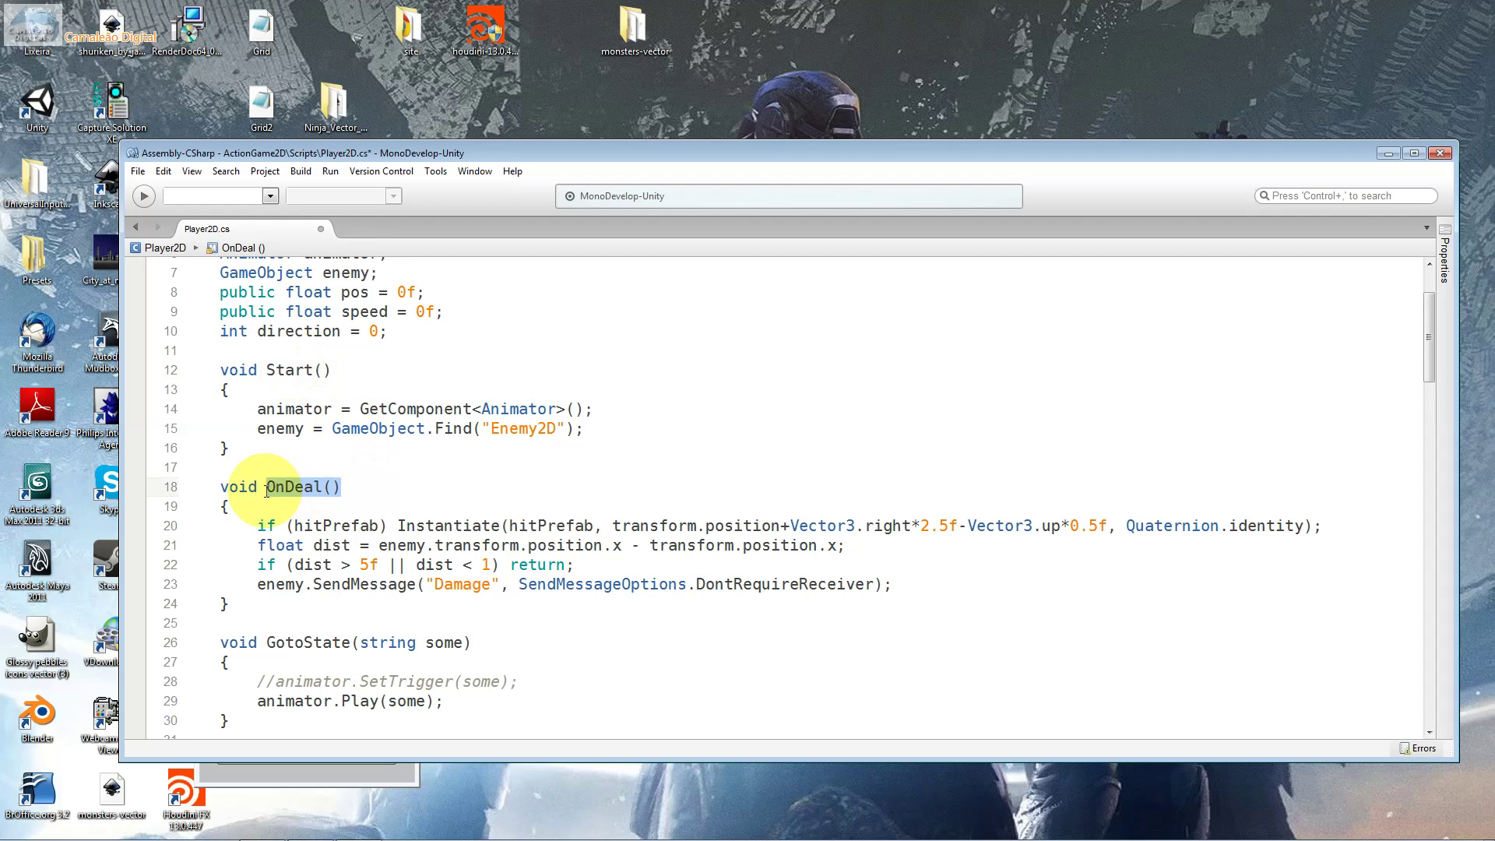
pyautogui.doubleClick(281, 526)
pyautogui.click(286, 525)
pyautogui.doubleClick(296, 525)
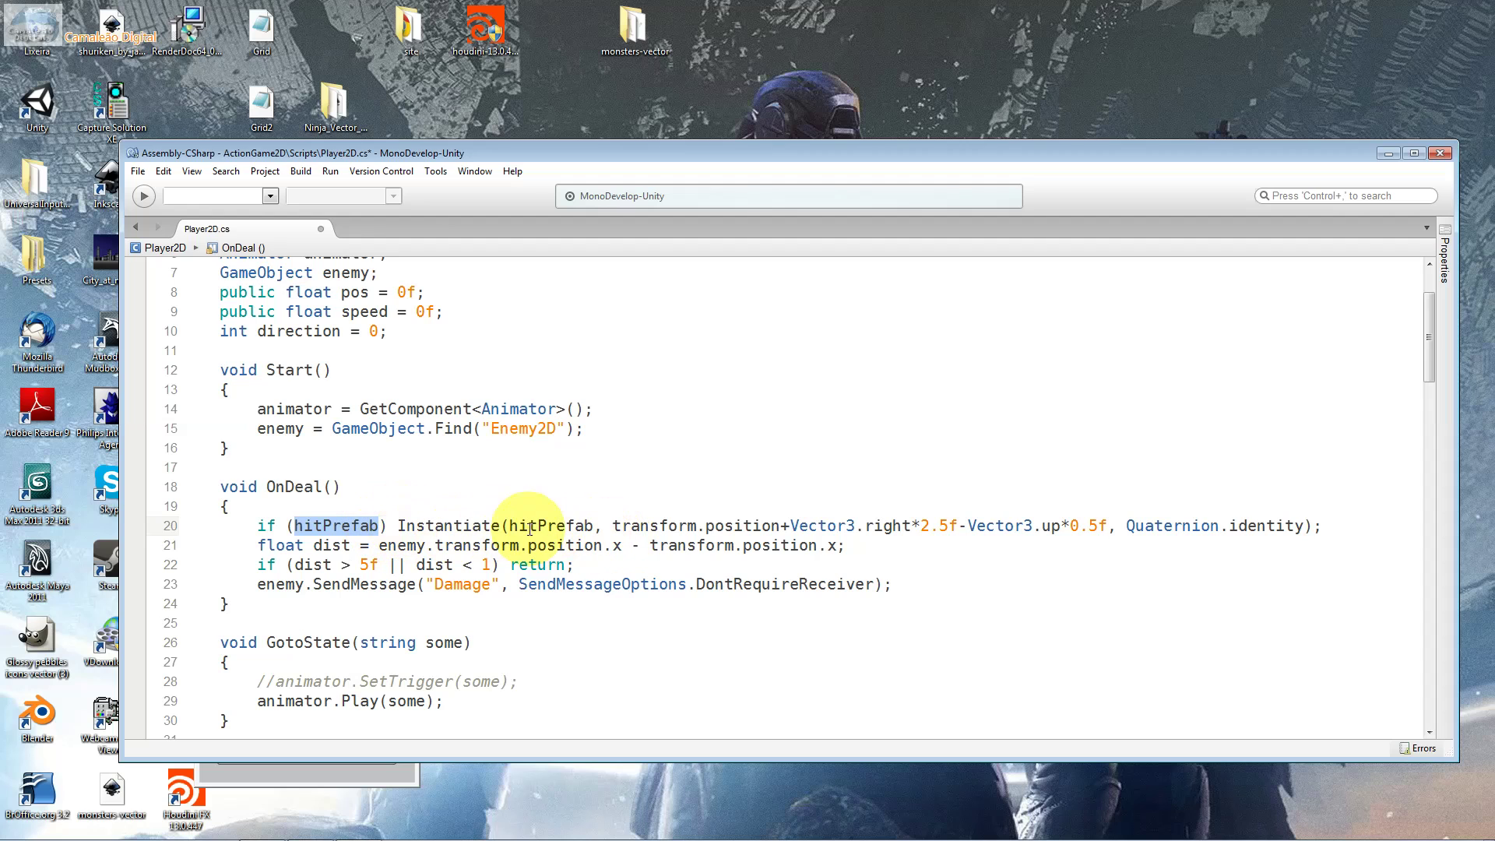
pyautogui.click(504, 527)
pyautogui.doubleClick(481, 527)
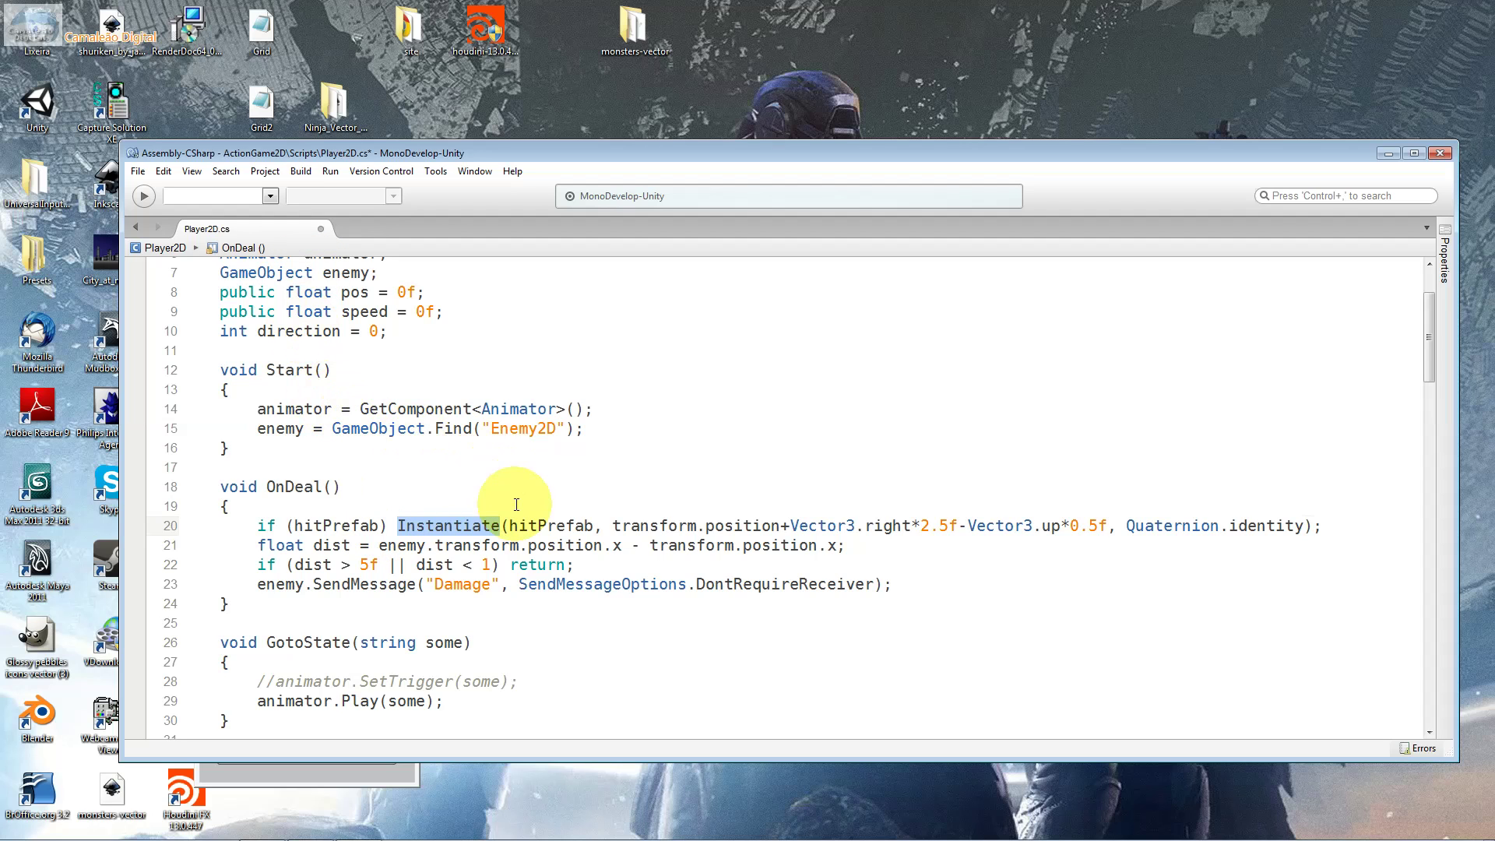
pyautogui.click(500, 527)
pyautogui.moveTo(501, 528); pyautogui.dragTo(398, 529)
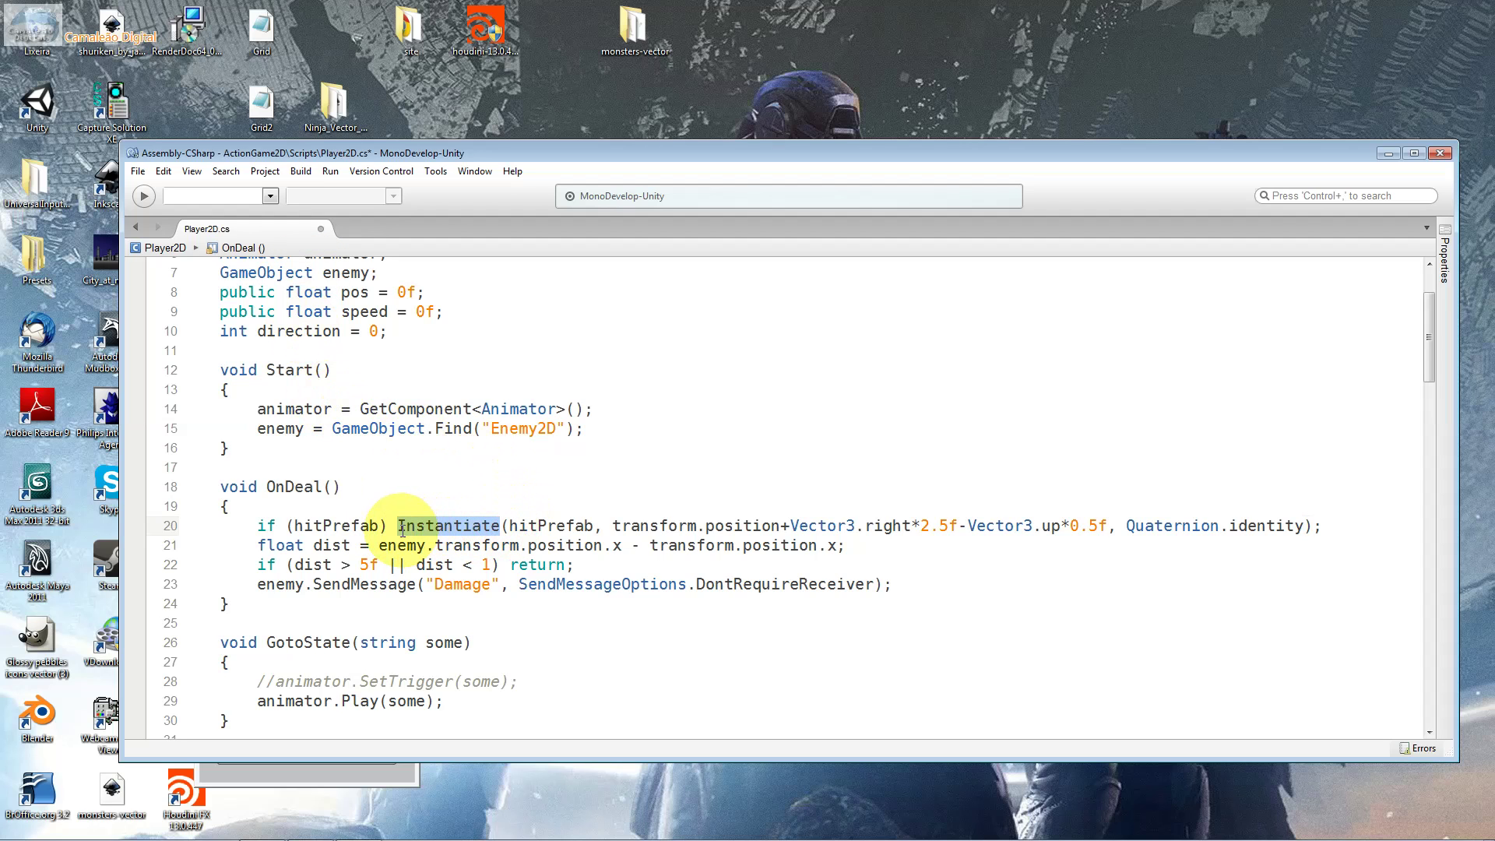
pyautogui.moveTo(400, 530)
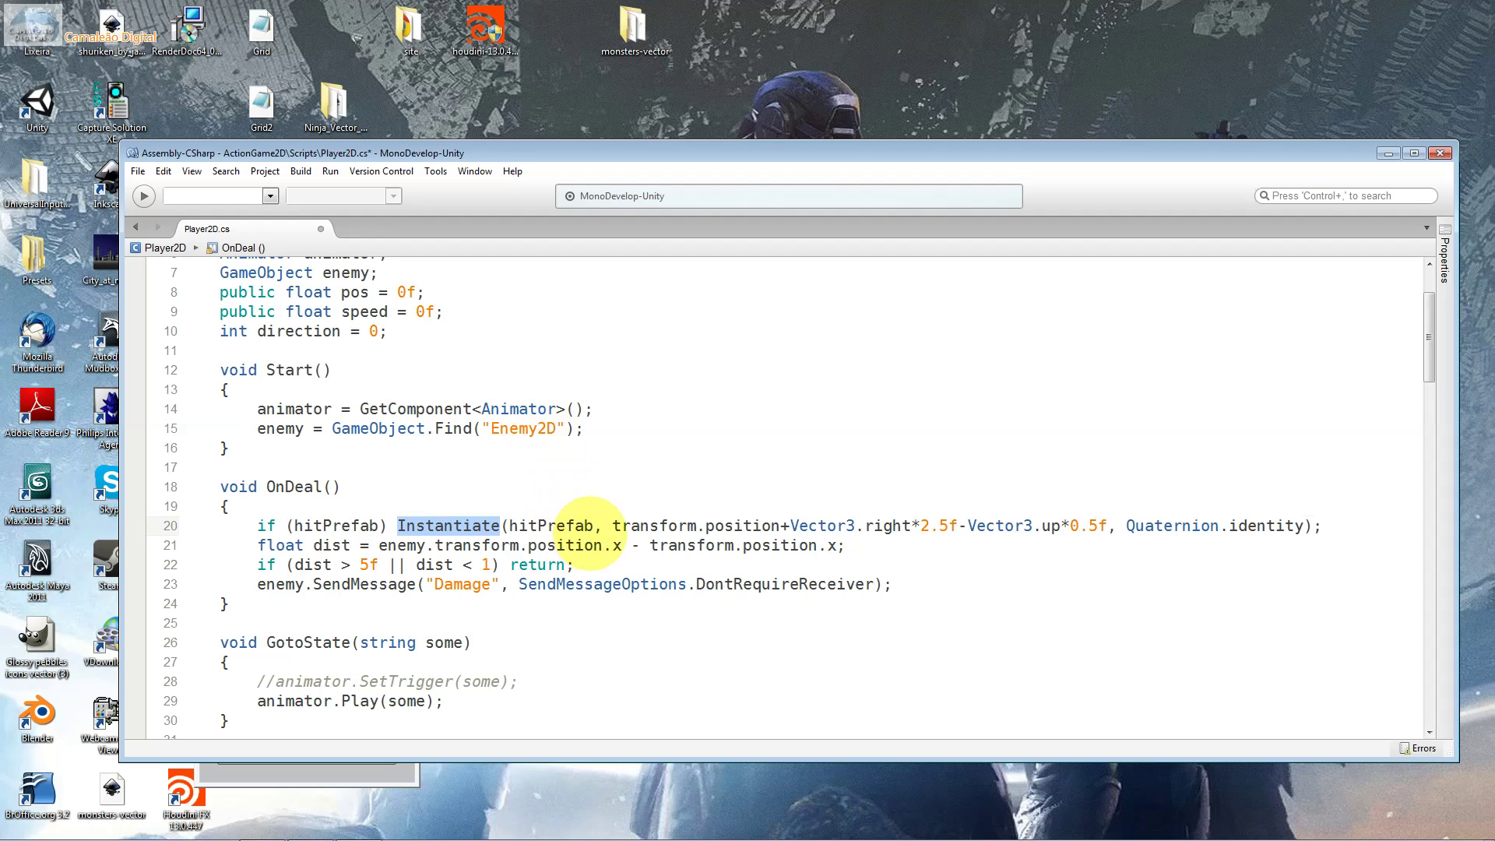
pyautogui.moveTo(594, 528); pyautogui.dragTo(510, 531)
pyautogui.moveTo(613, 528); pyautogui.dragTo(981, 517)
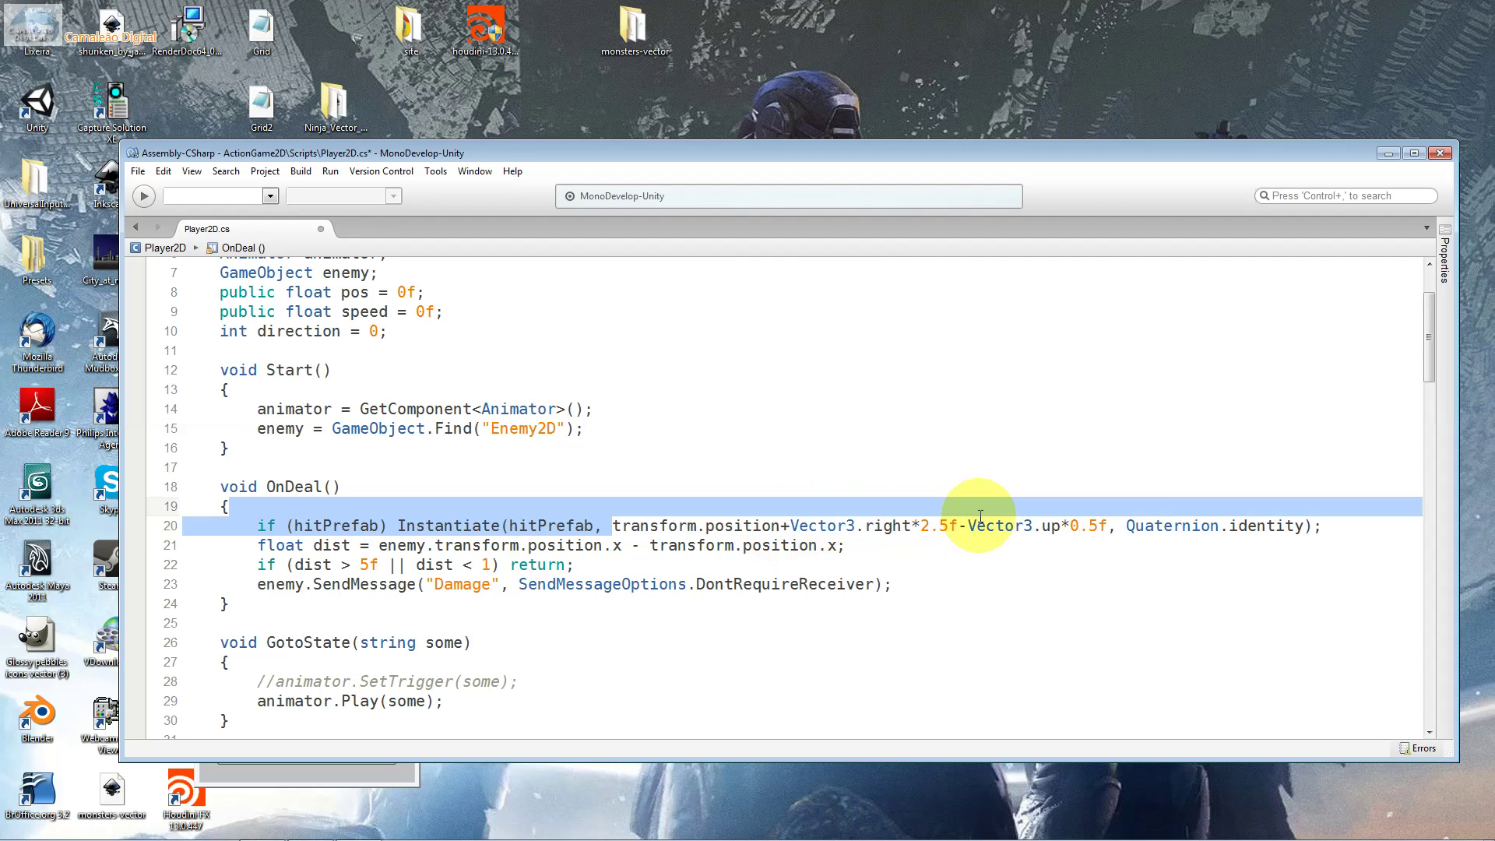
pyautogui.moveTo(981, 517); pyautogui.dragTo(1295, 527)
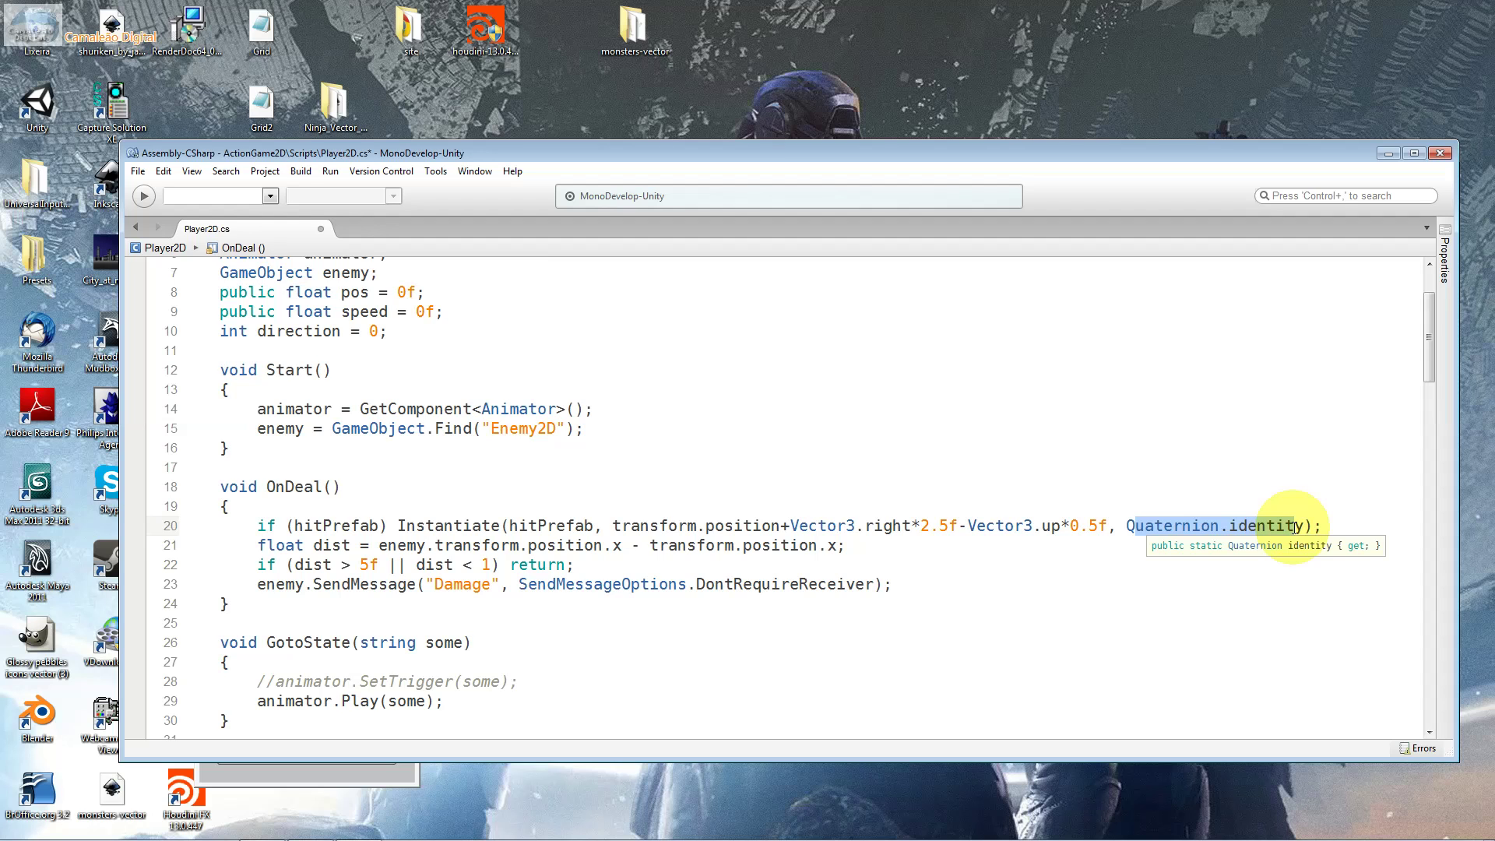
pyautogui.moveTo(499, 526); pyautogui.dragTo(400, 524)
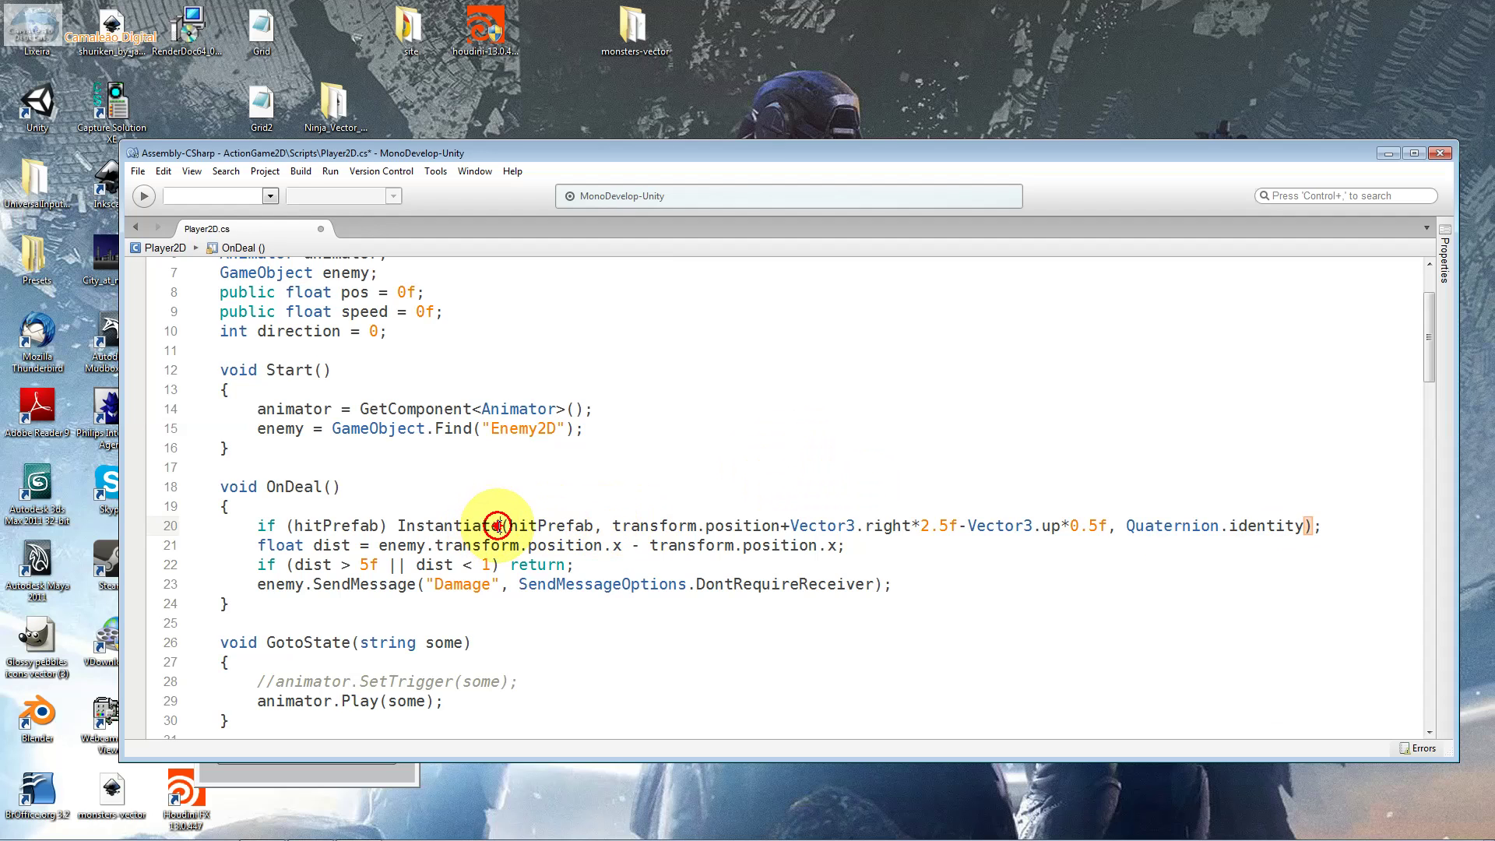
pyautogui.click(505, 527)
pyautogui.click(1323, 527)
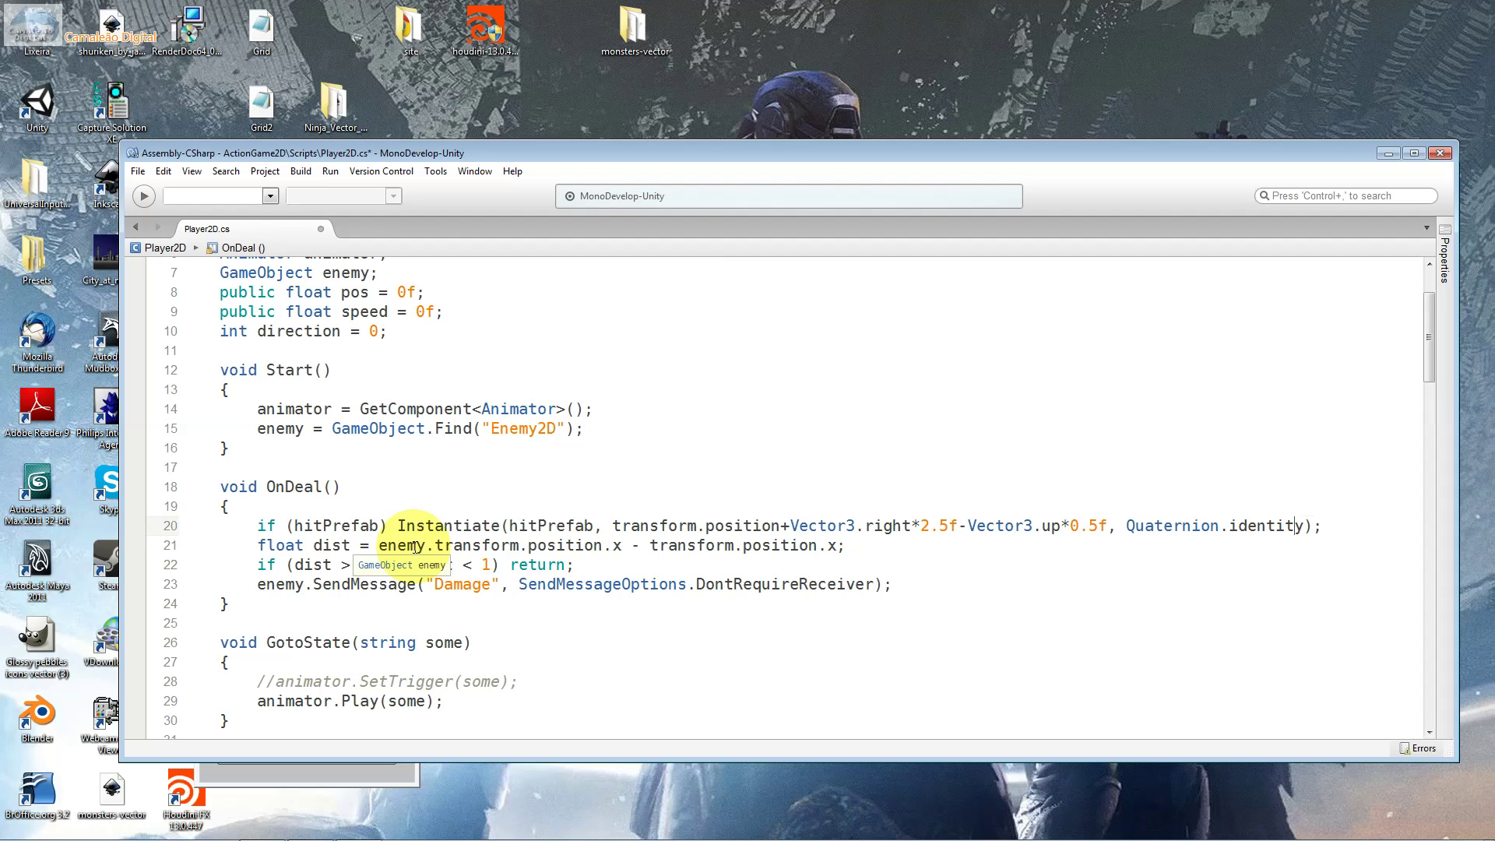
pyautogui.click(510, 526)
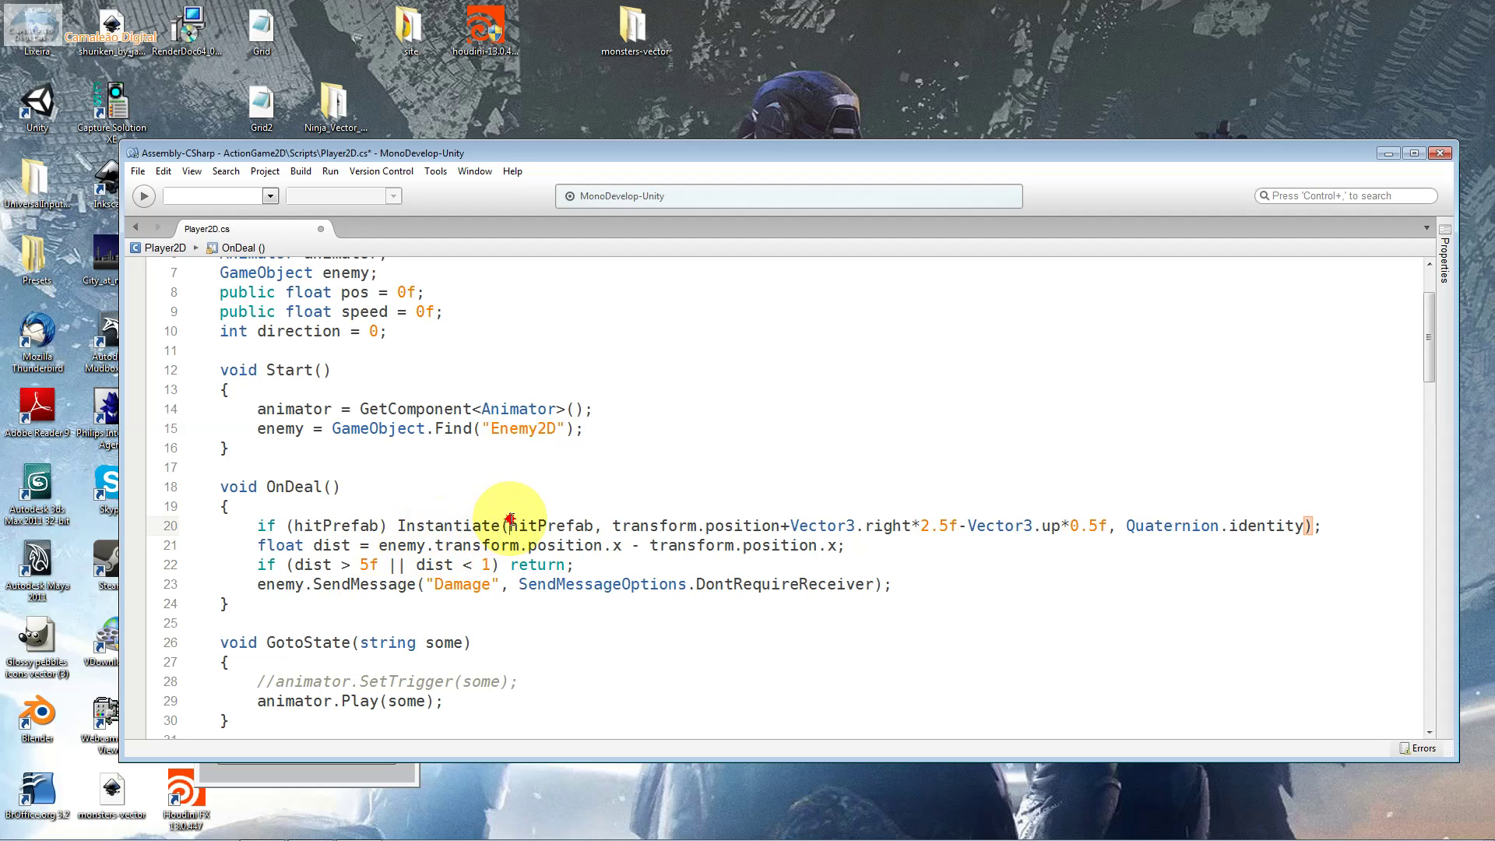
pyautogui.doubleClick(266, 526)
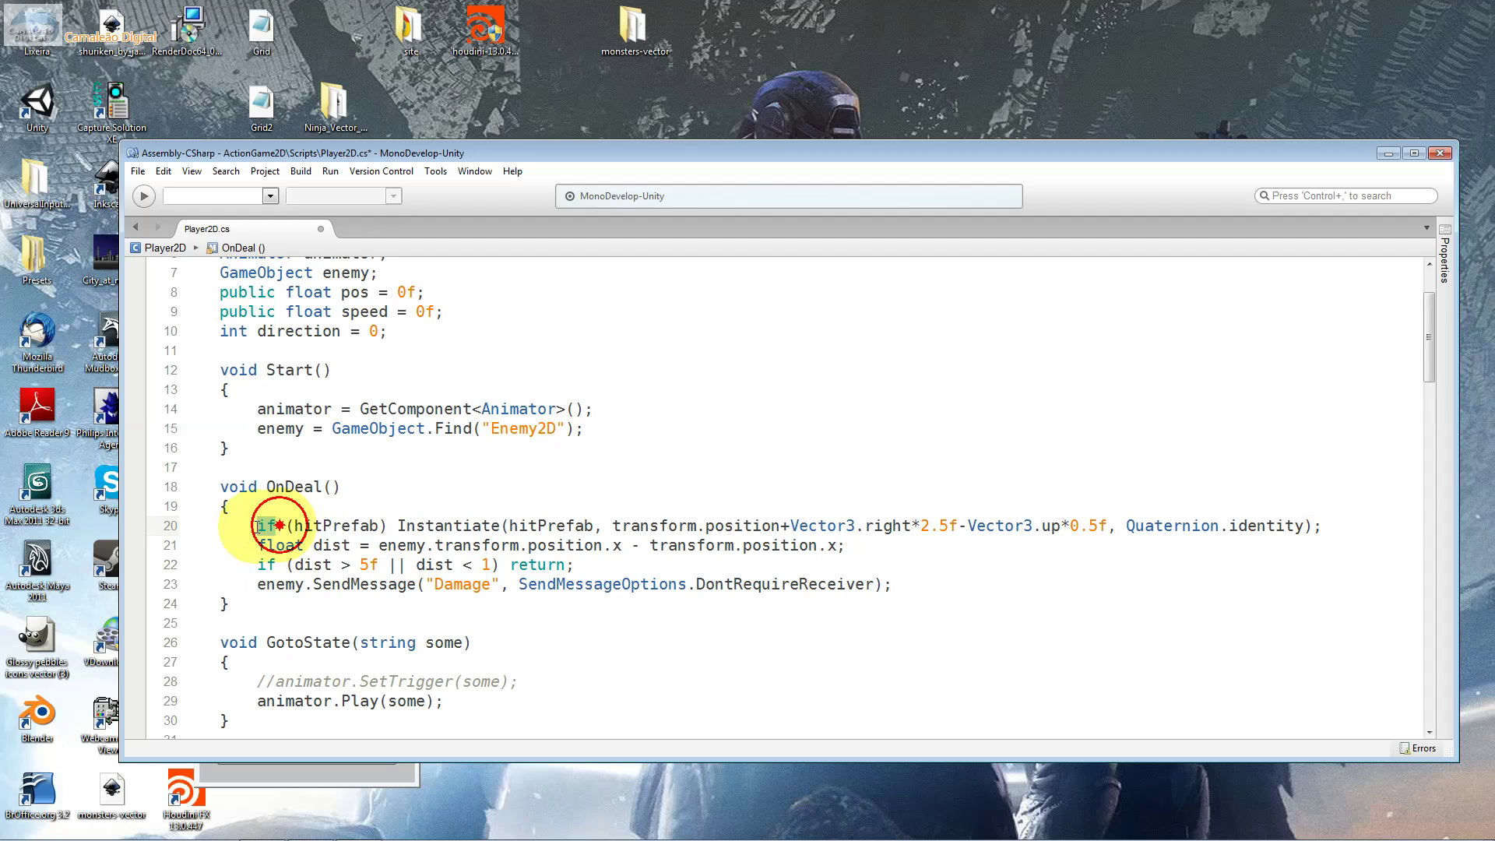
pyautogui.moveTo(304, 525); pyautogui.dragTo(370, 526)
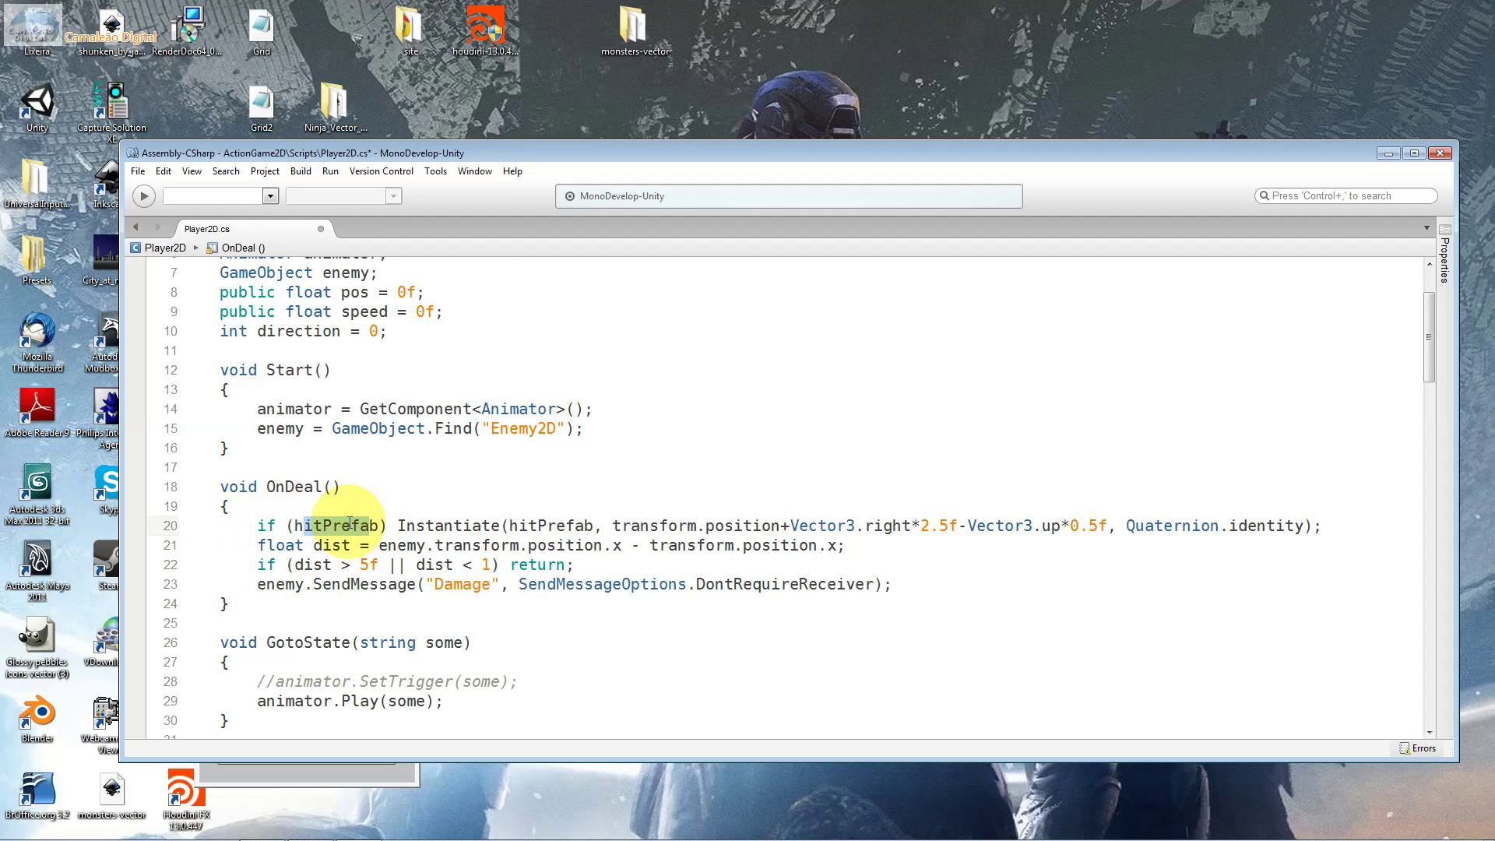
pyautogui.moveTo(509, 154); pyautogui.dragTo(574, 394)
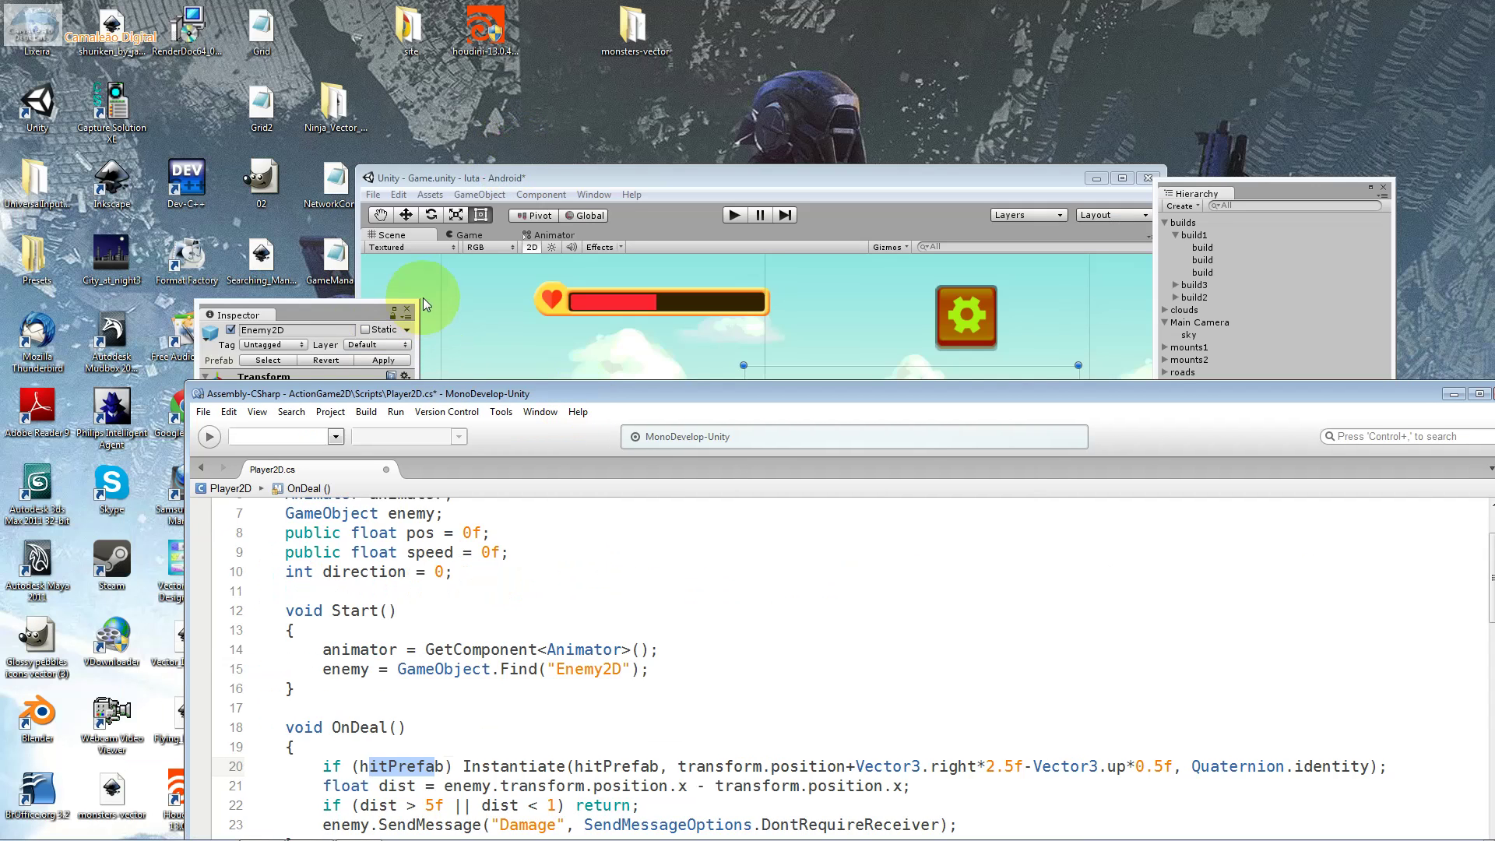
pyautogui.click(561, 186)
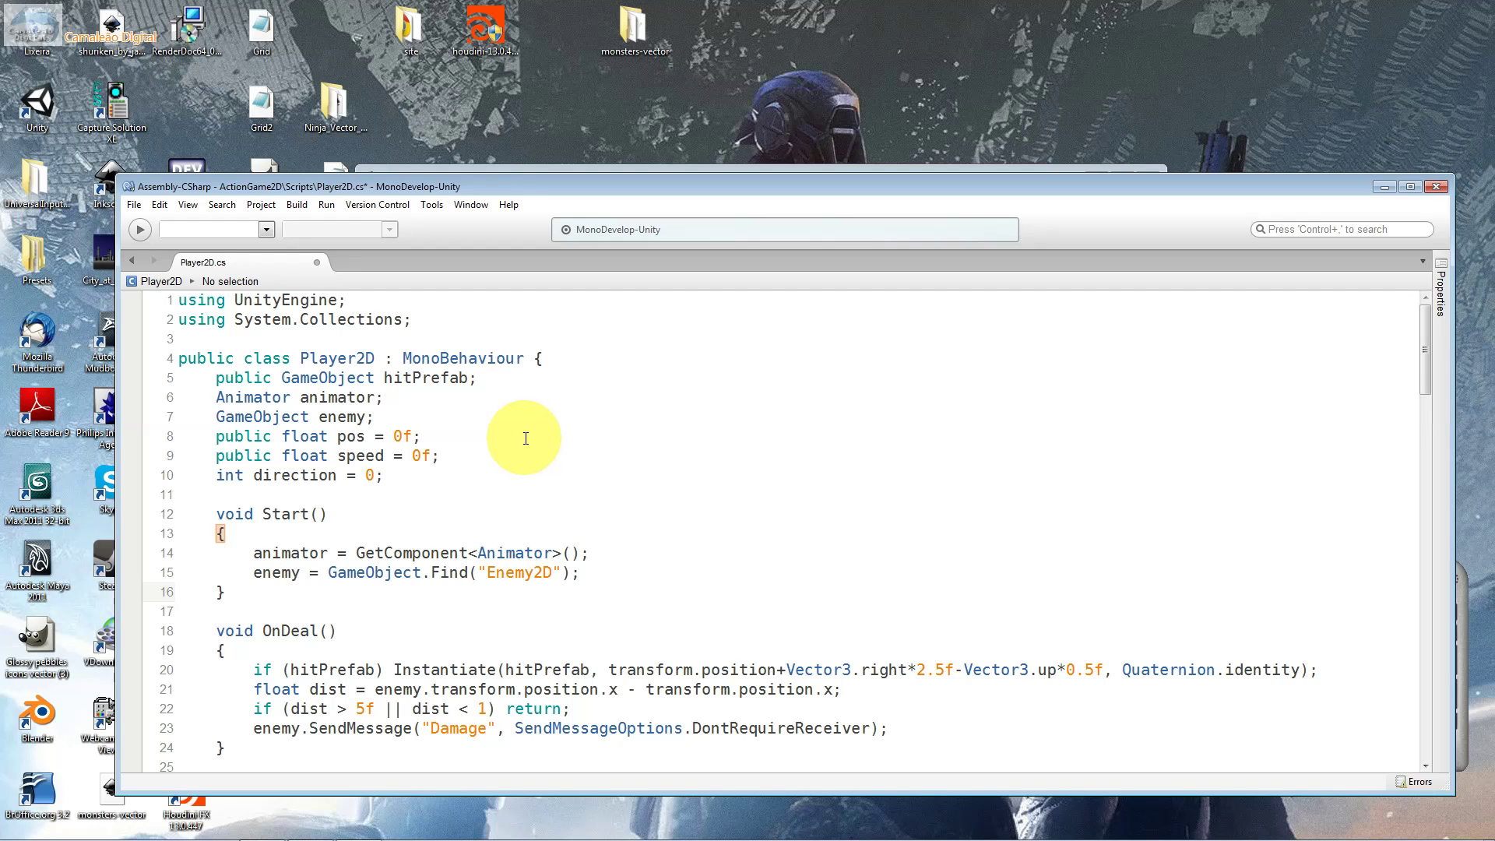
pyautogui.moveTo(477, 377); pyautogui.dragTo(174, 387)
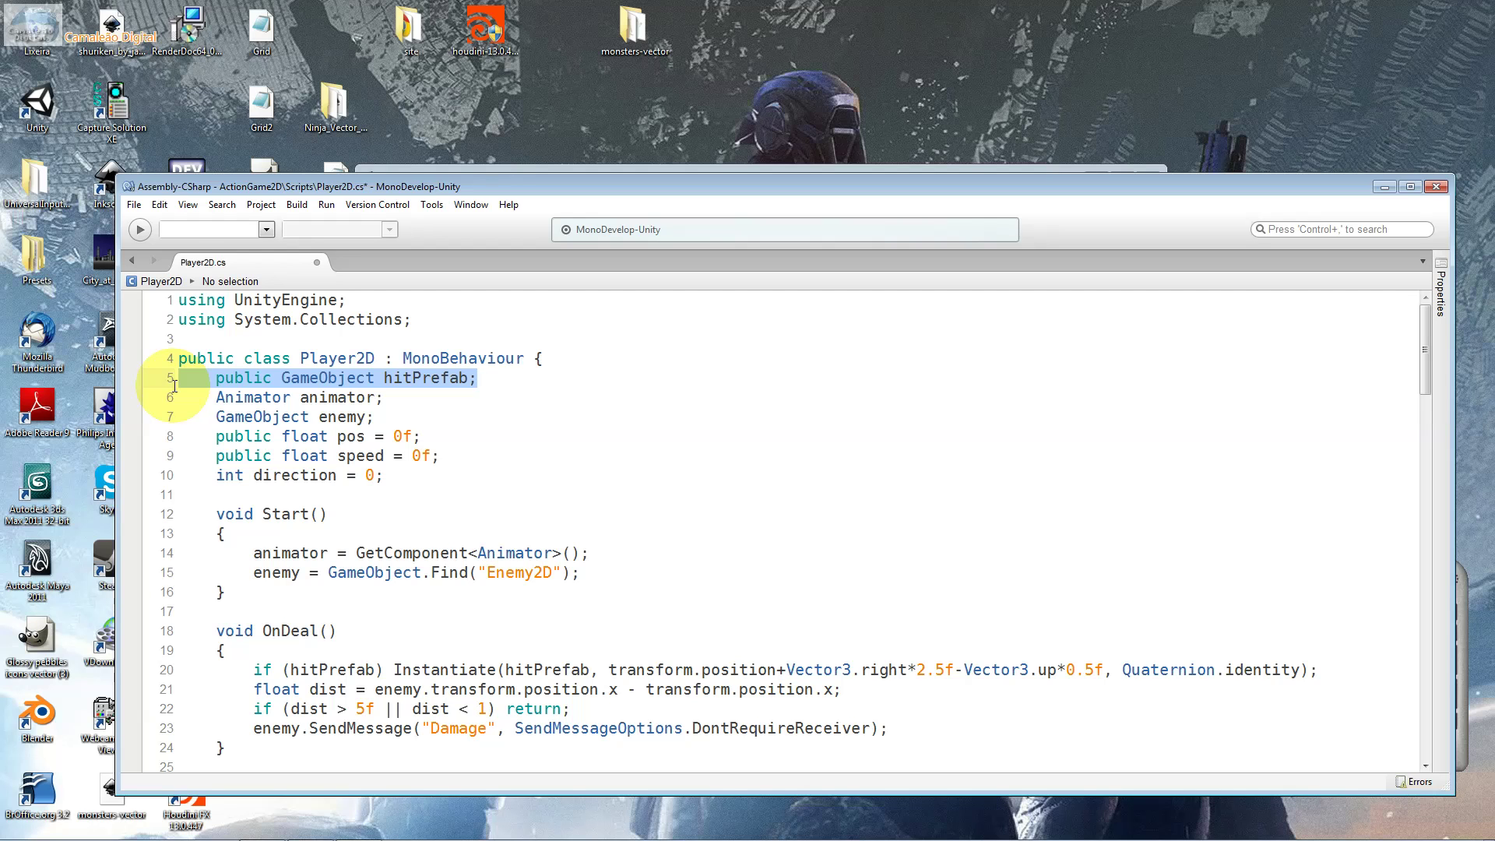
pyautogui.click(375, 672)
pyautogui.doubleClick(300, 670)
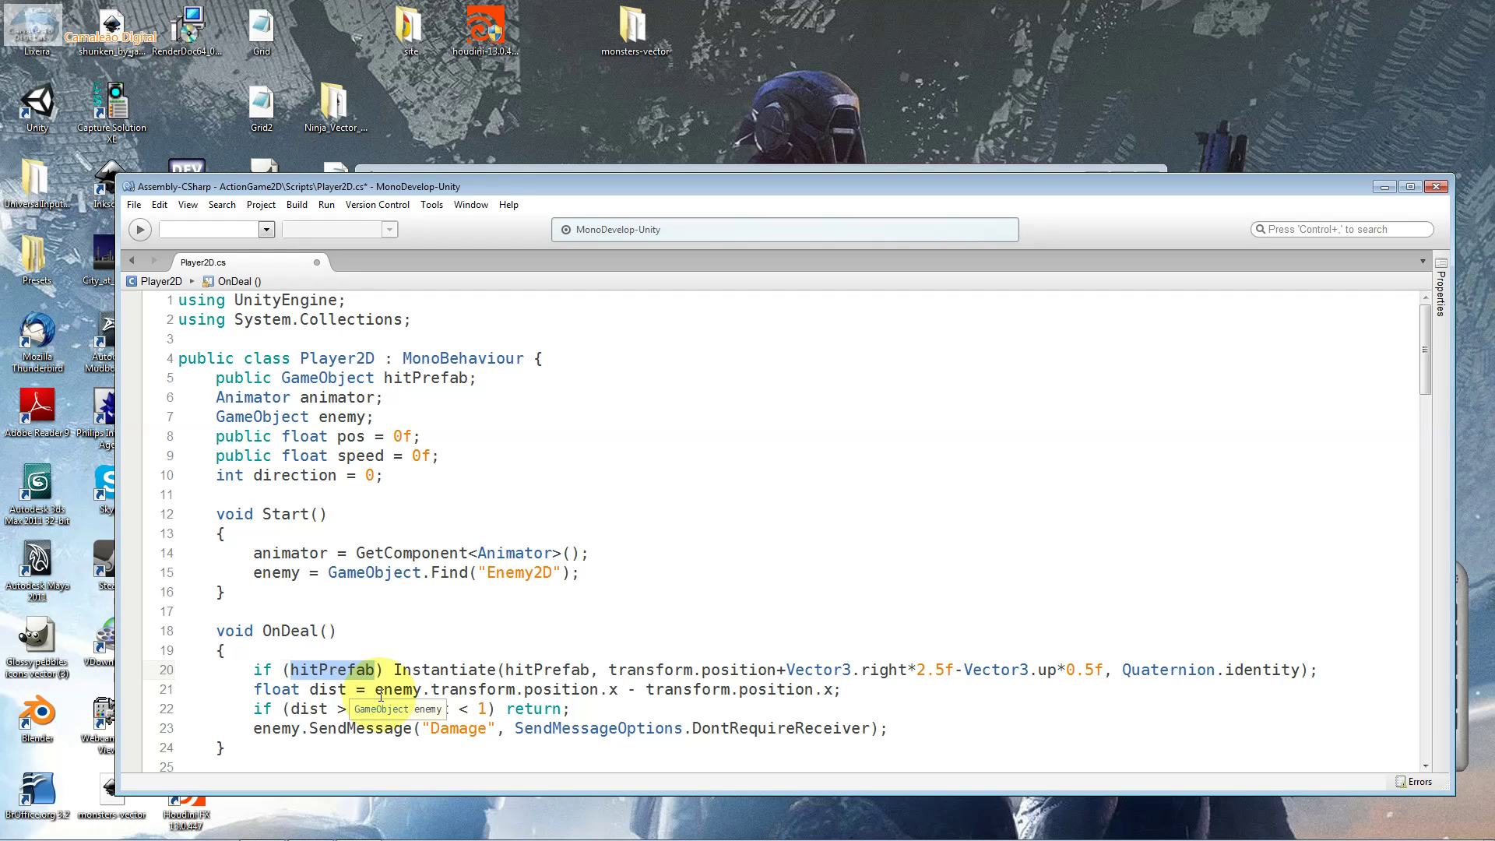
pyautogui.click(592, 667)
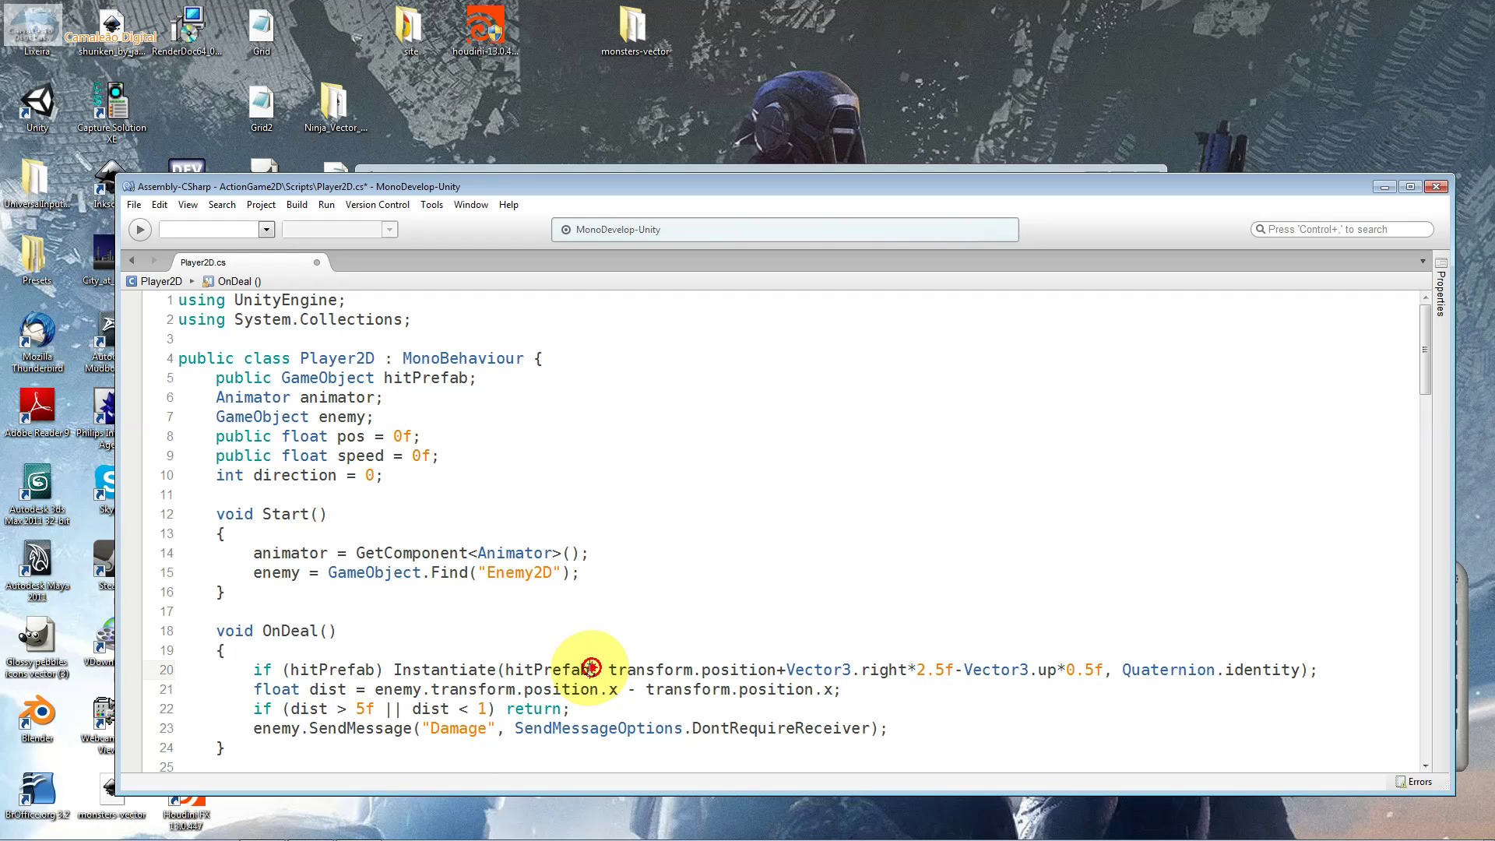
pyautogui.moveTo(592, 667); pyautogui.dragTo(506, 669)
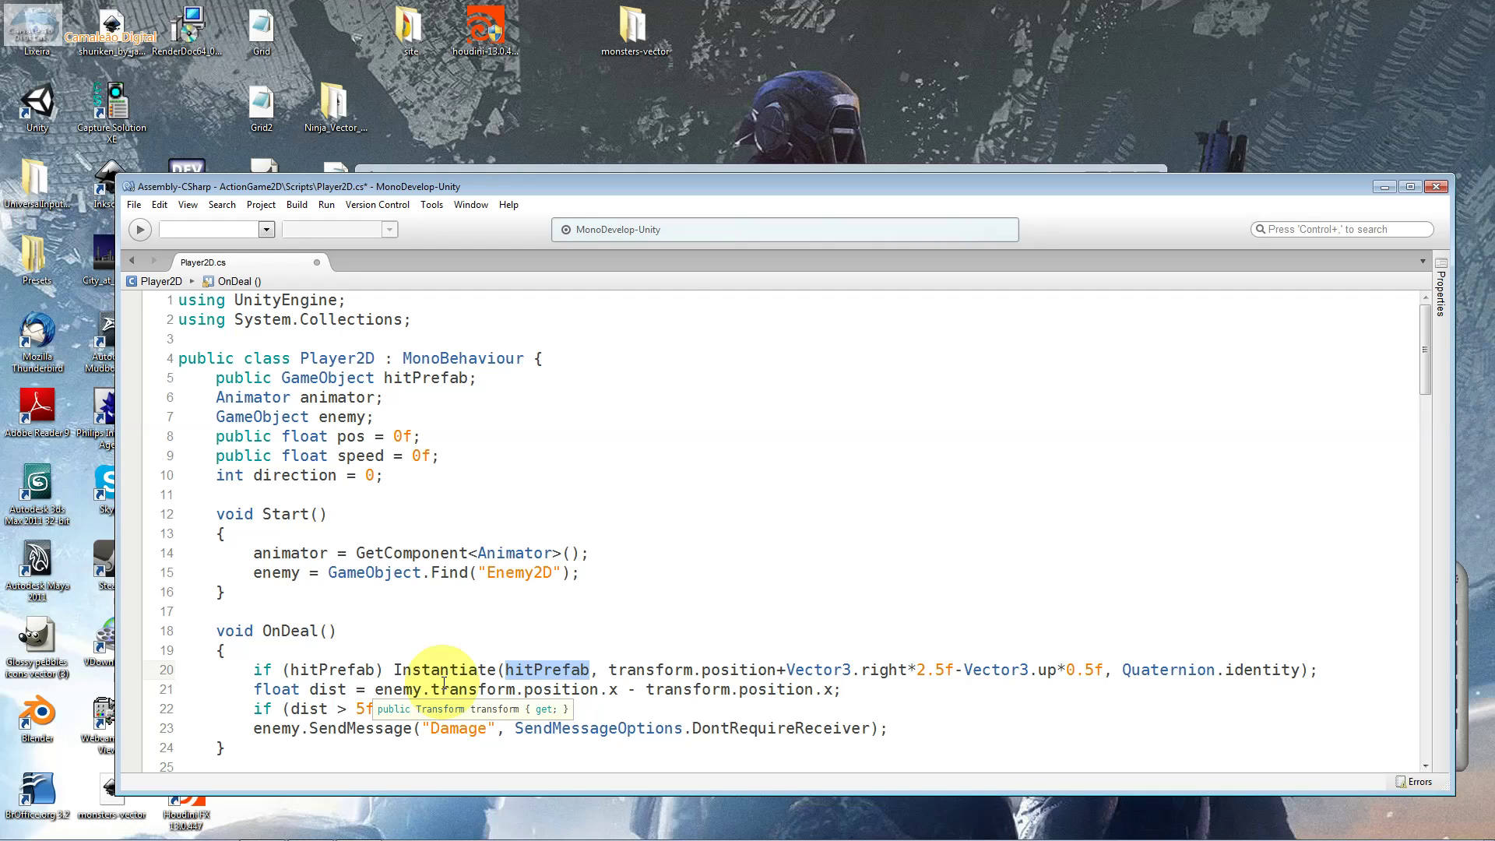
pyautogui.moveTo(608, 670)
pyautogui.mouseDown()
pyautogui.moveTo(787, 669)
pyautogui.moveTo(769, 667)
pyautogui.mouseUp()
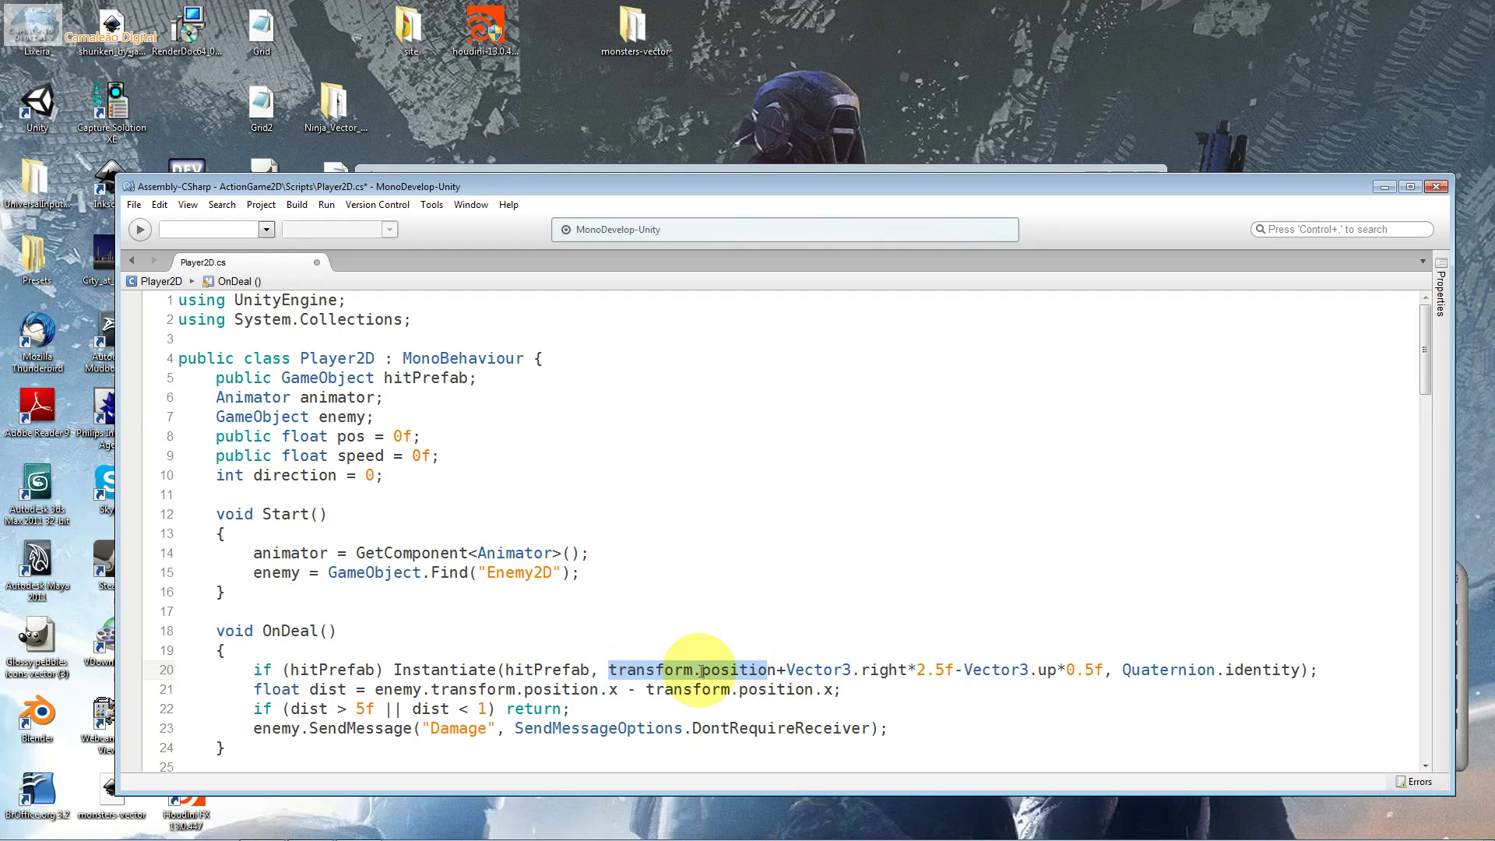
pyautogui.moveTo(619, 669); pyautogui.dragTo(776, 672)
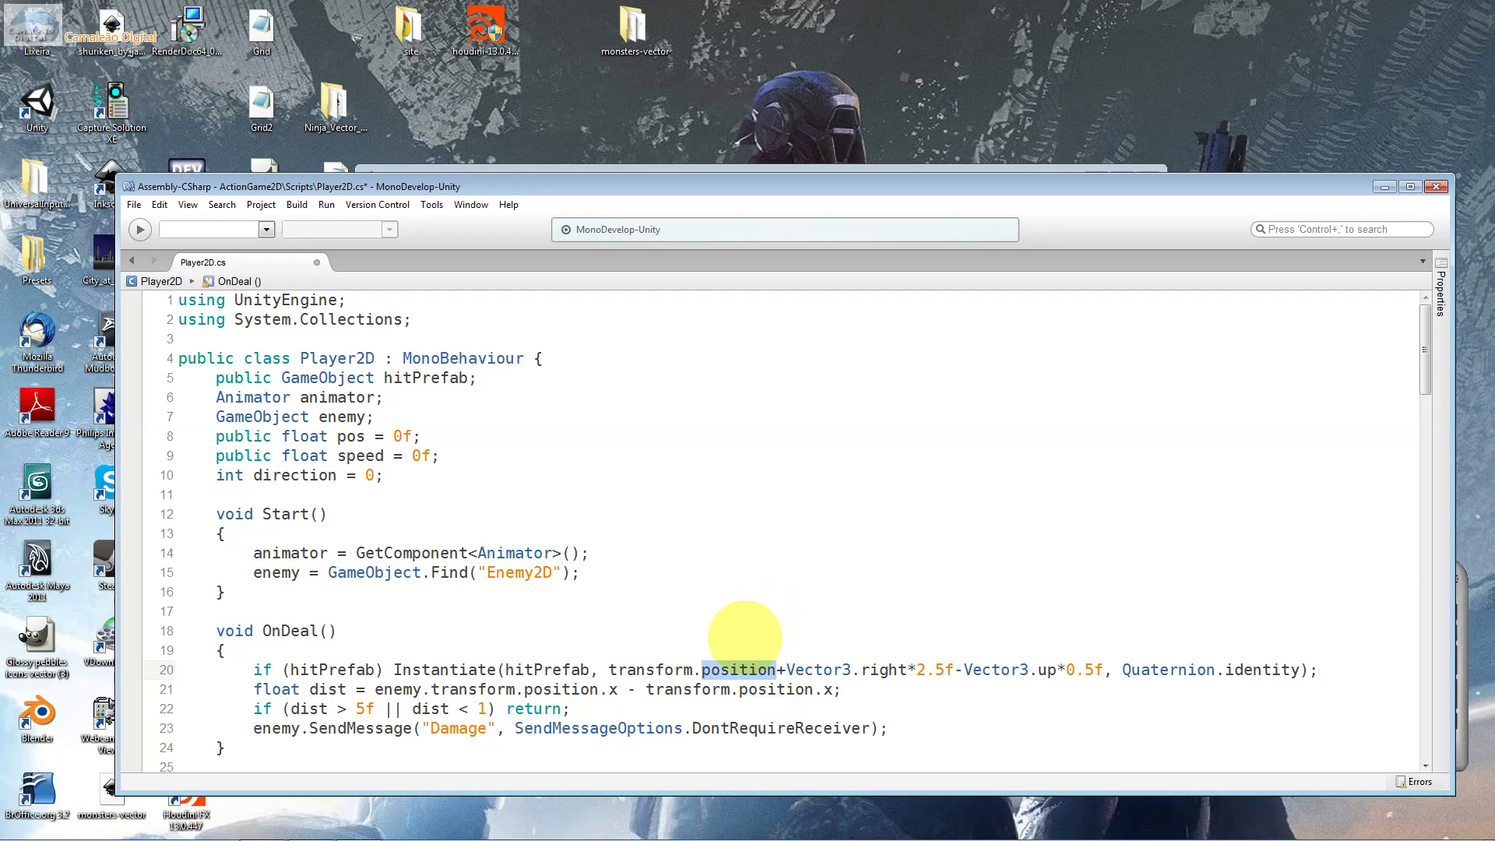
pyautogui.moveTo(618, 670); pyautogui.dragTo(696, 668)
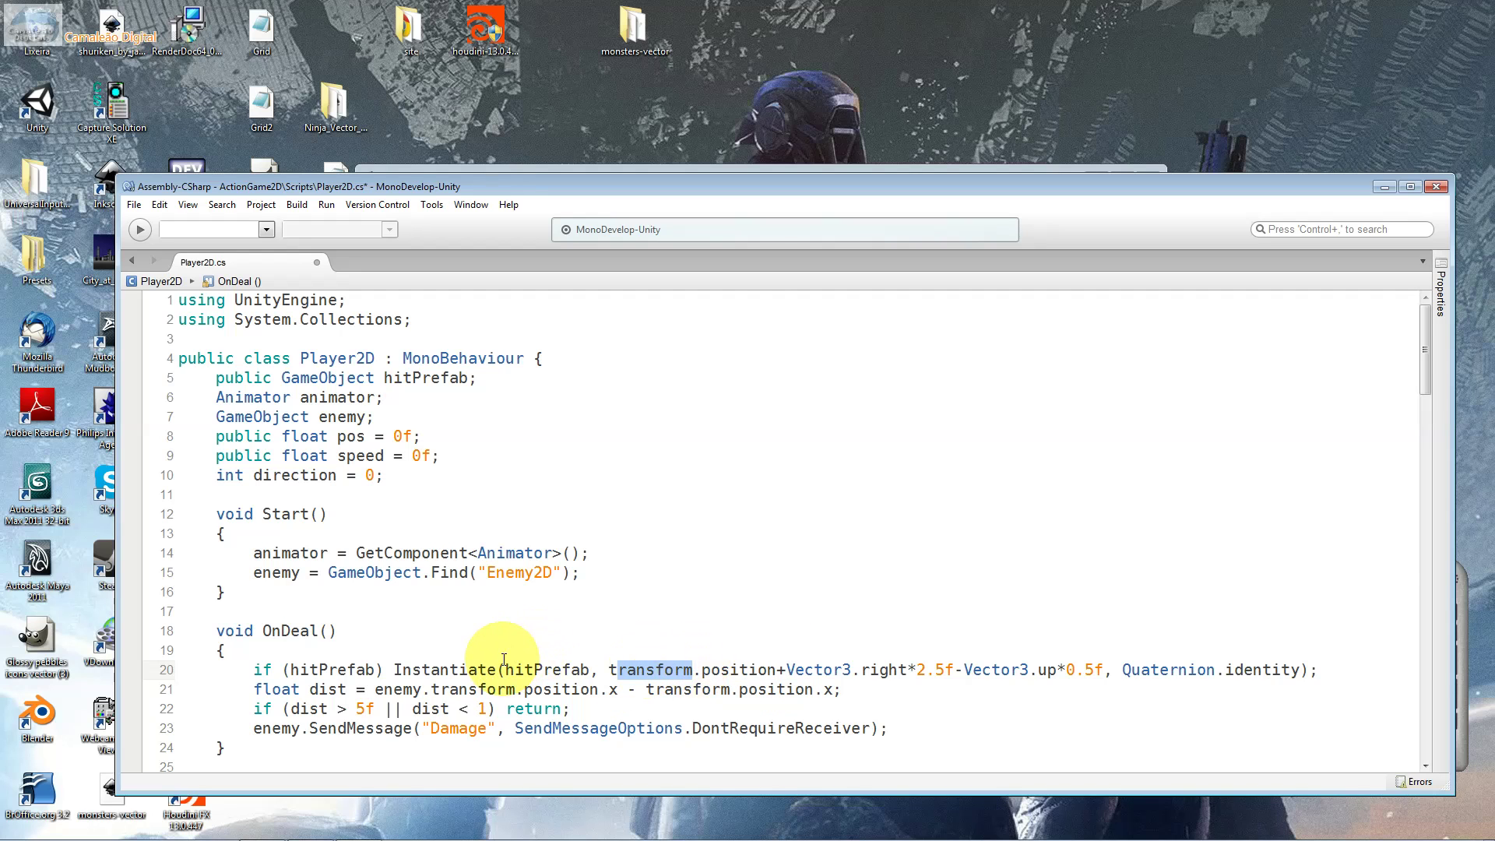
pyautogui.moveTo(496, 670); pyautogui.dragTo(393, 666)
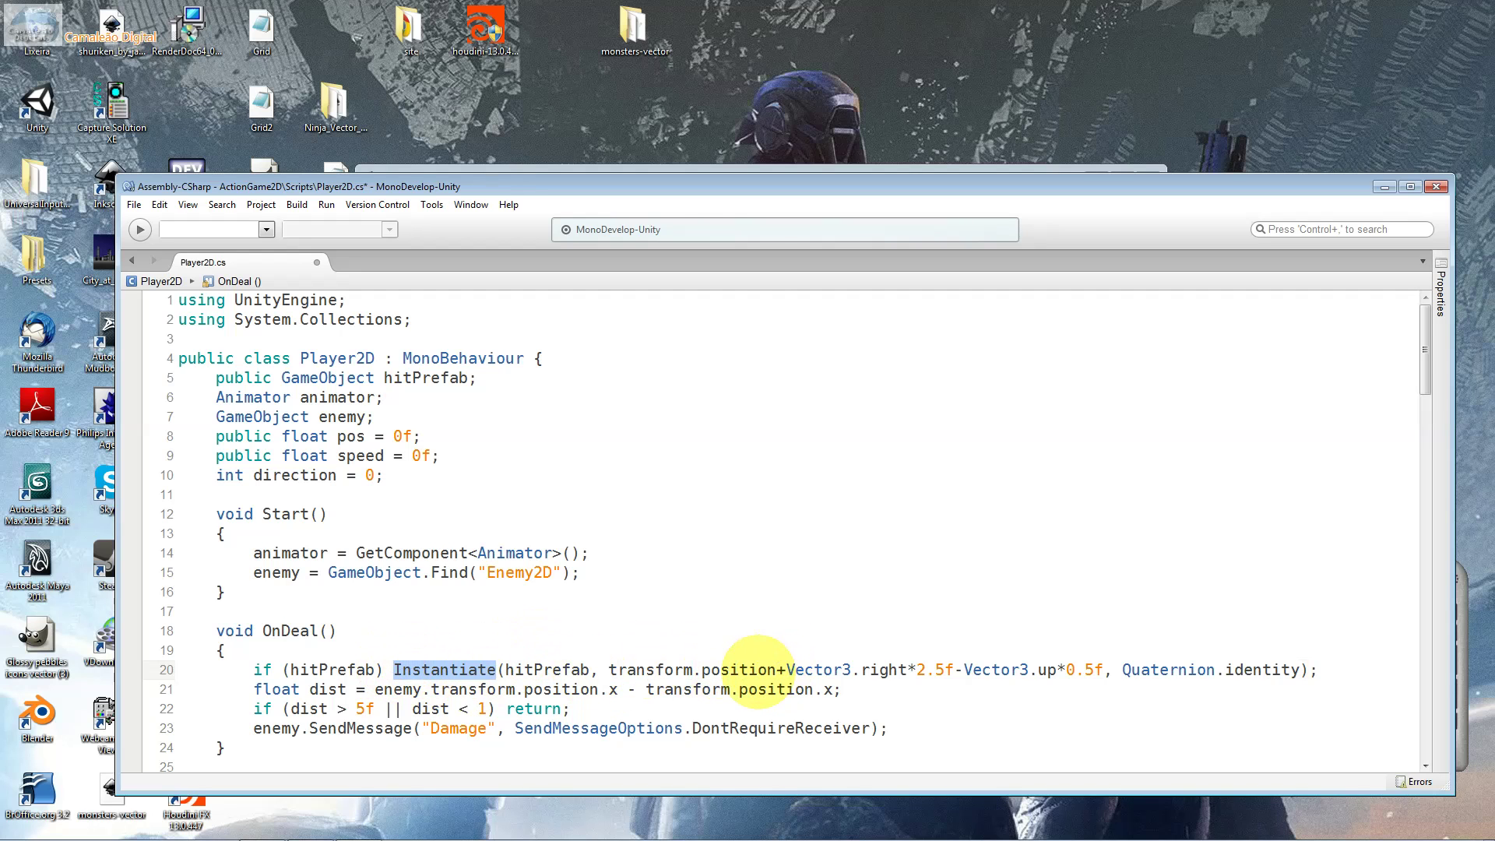
pyautogui.moveTo(776, 670); pyautogui.dragTo(701, 669)
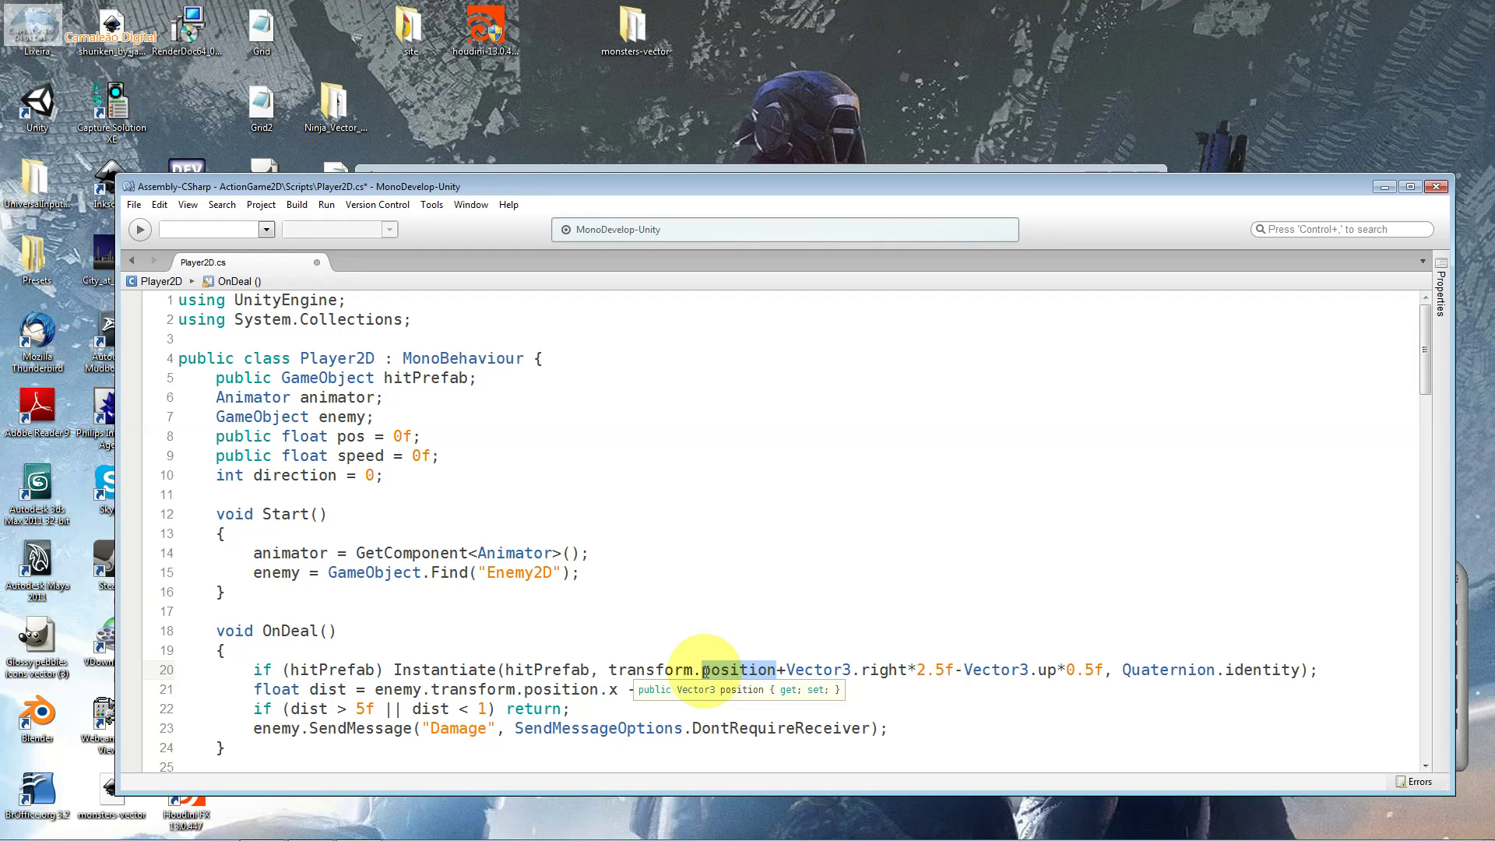
pyautogui.click(592, 668)
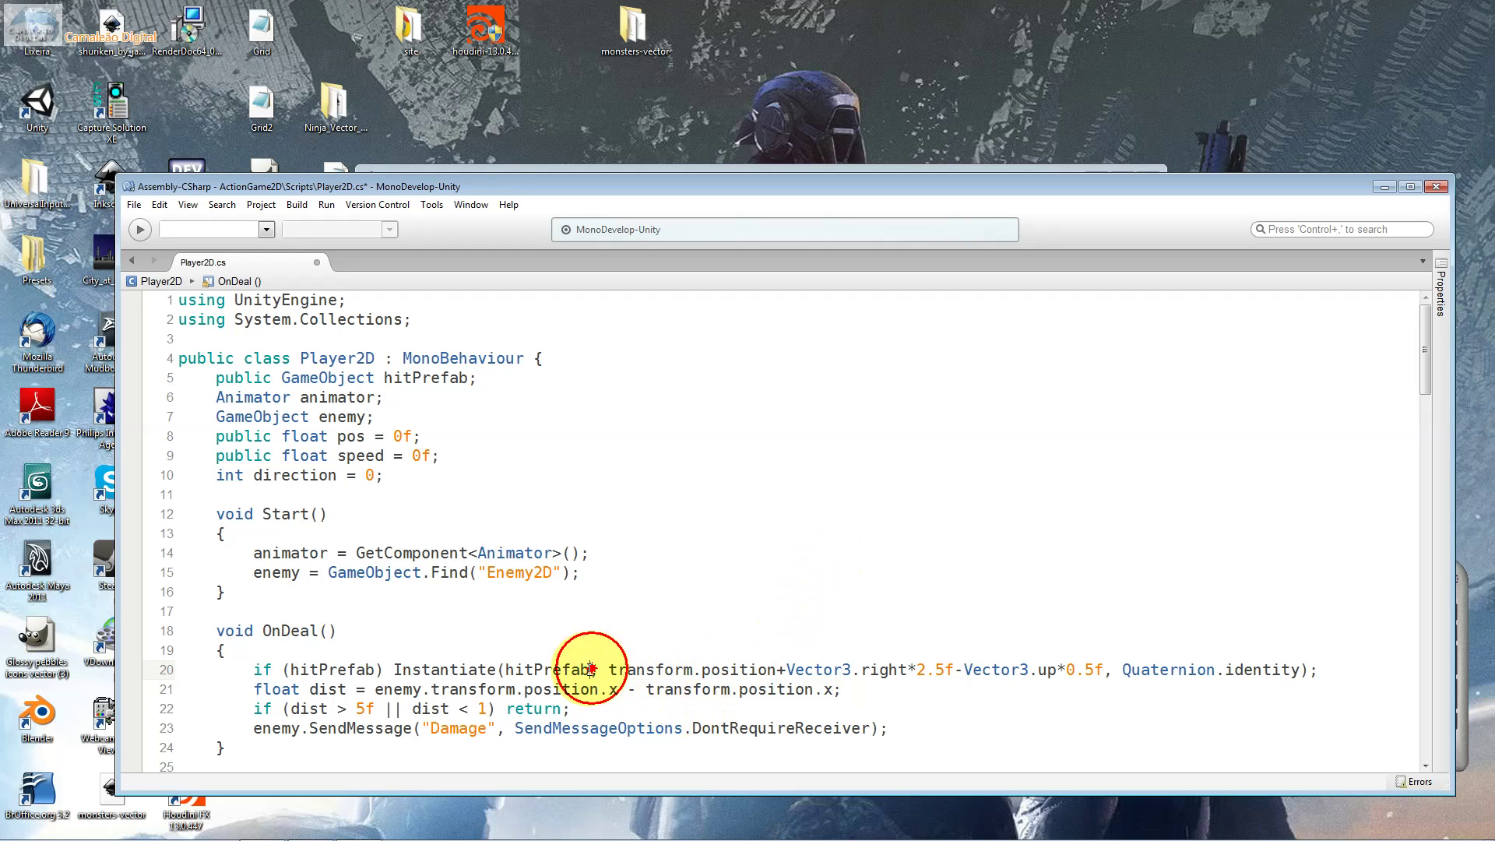
pyautogui.moveTo(592, 669); pyautogui.dragTo(507, 671)
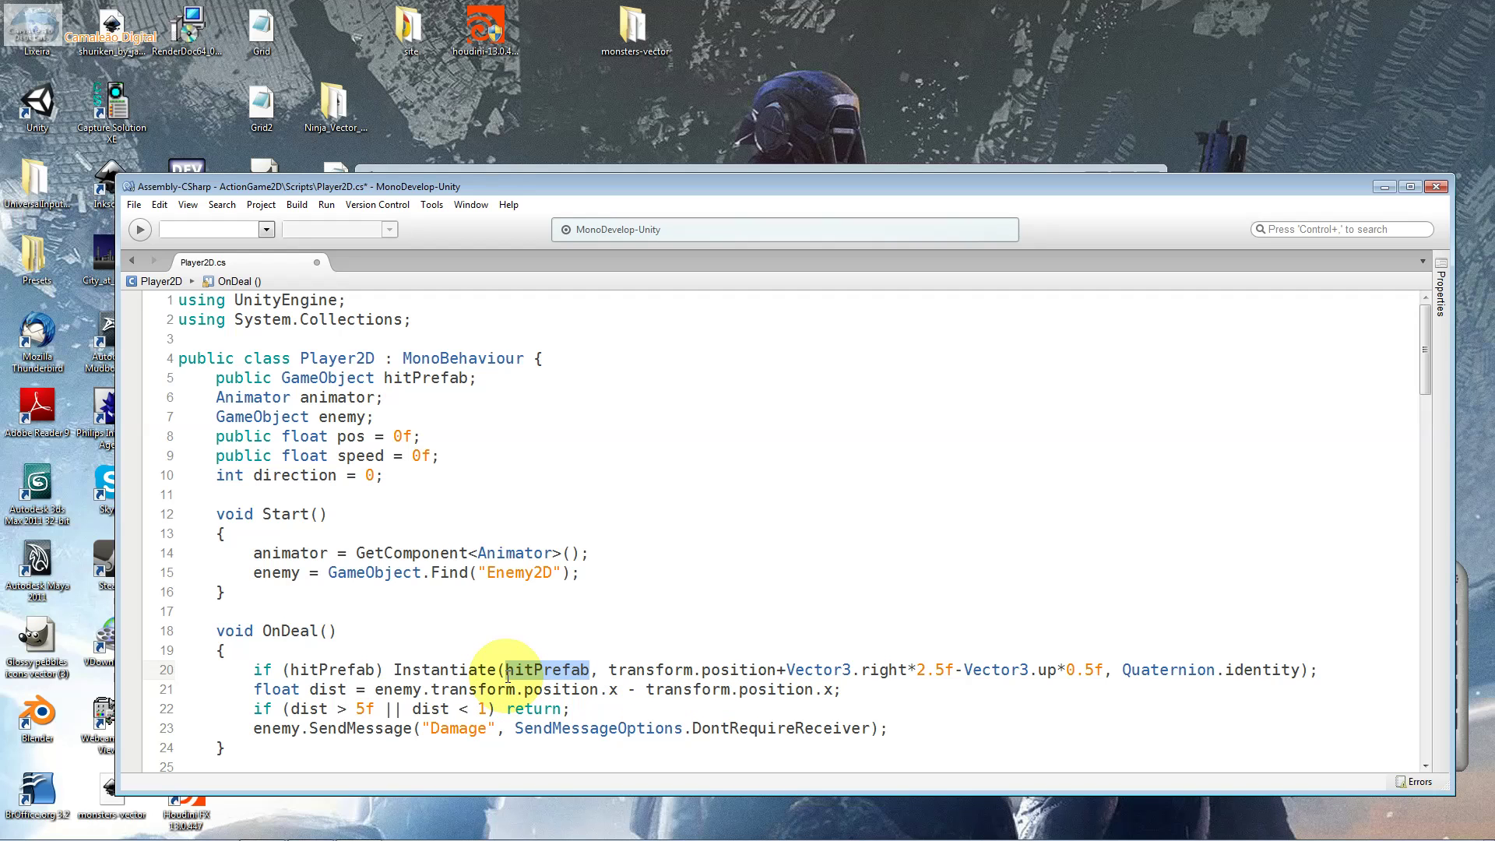
pyautogui.click(610, 670)
pyautogui.moveTo(610, 670); pyautogui.dragTo(867, 670)
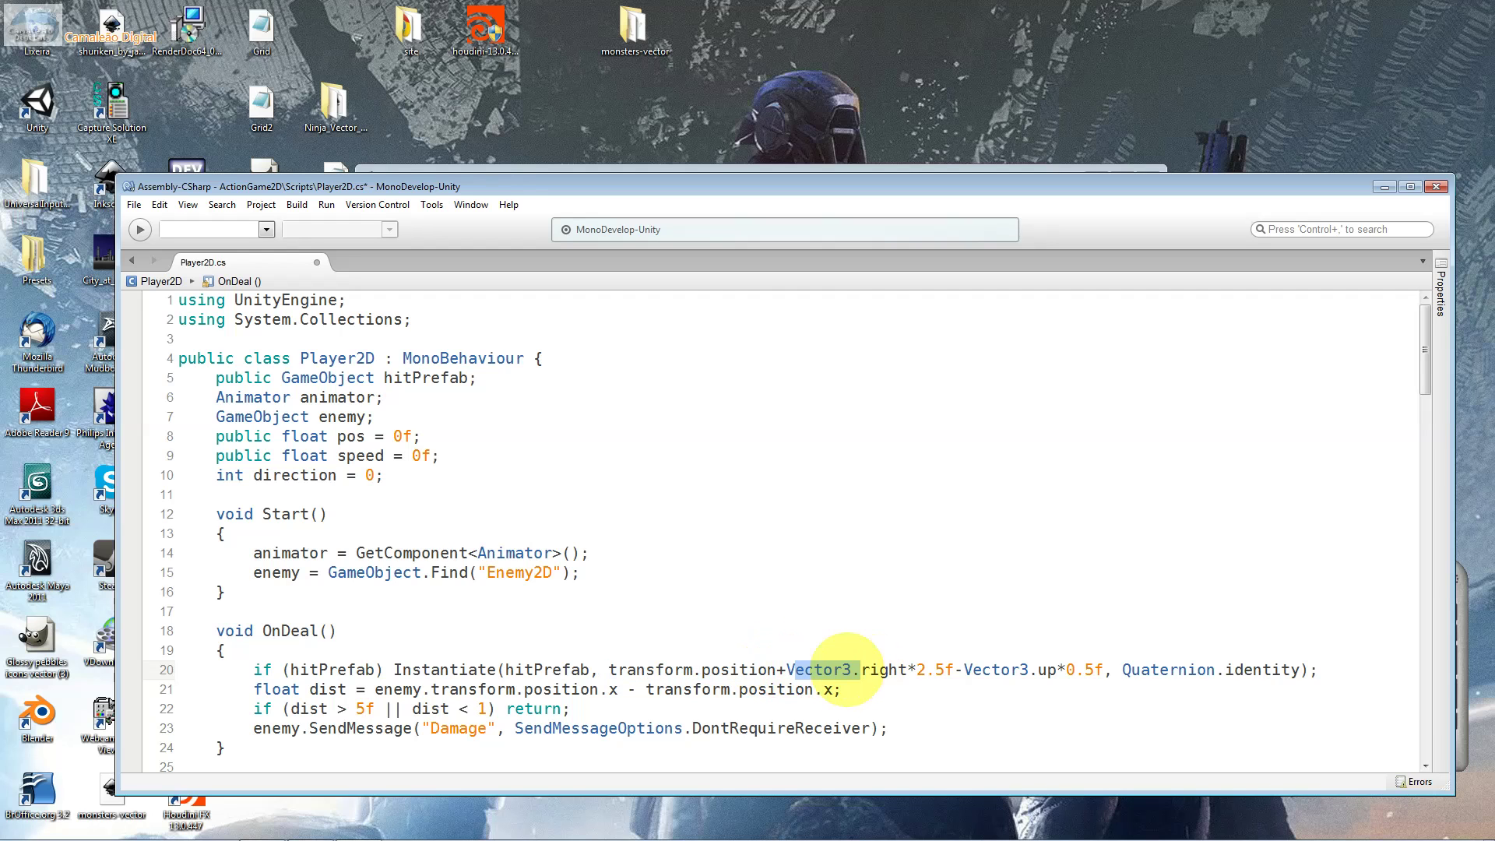
pyautogui.click(849, 669)
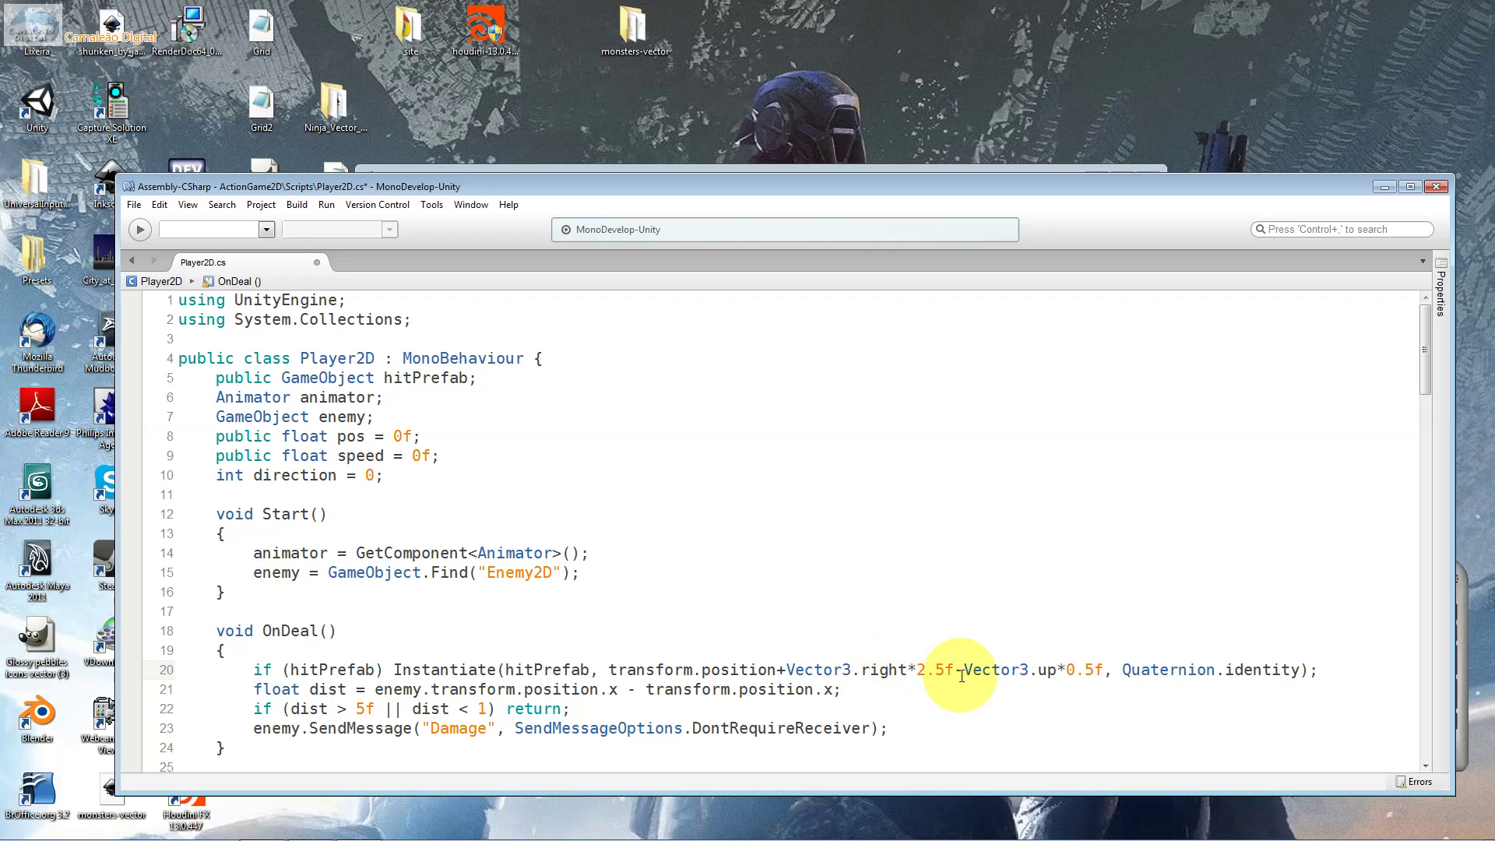
pyautogui.moveTo(956, 670); pyautogui.dragTo(916, 670)
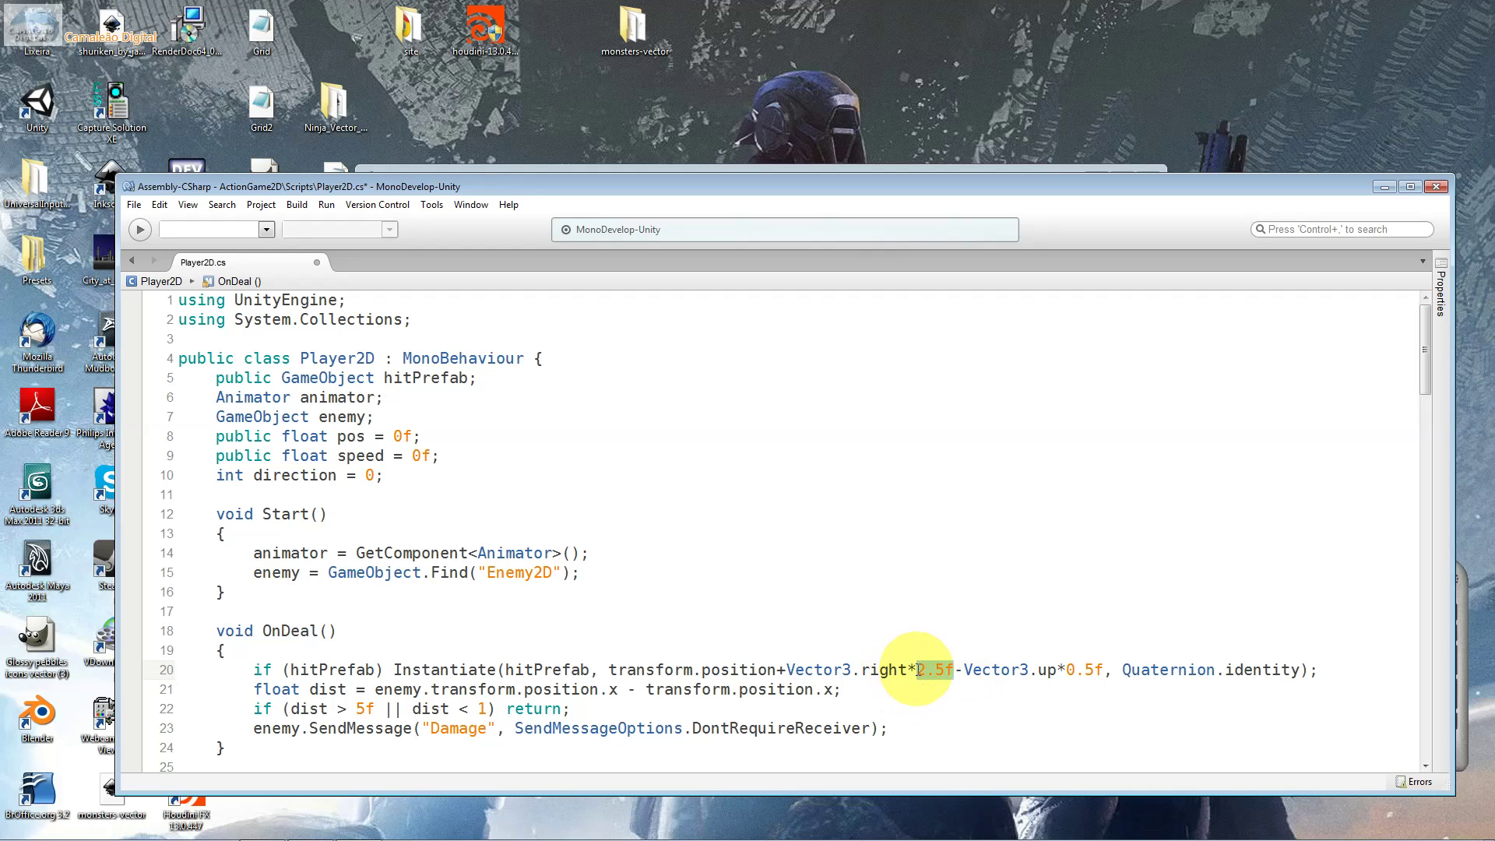
pyautogui.click(960, 671)
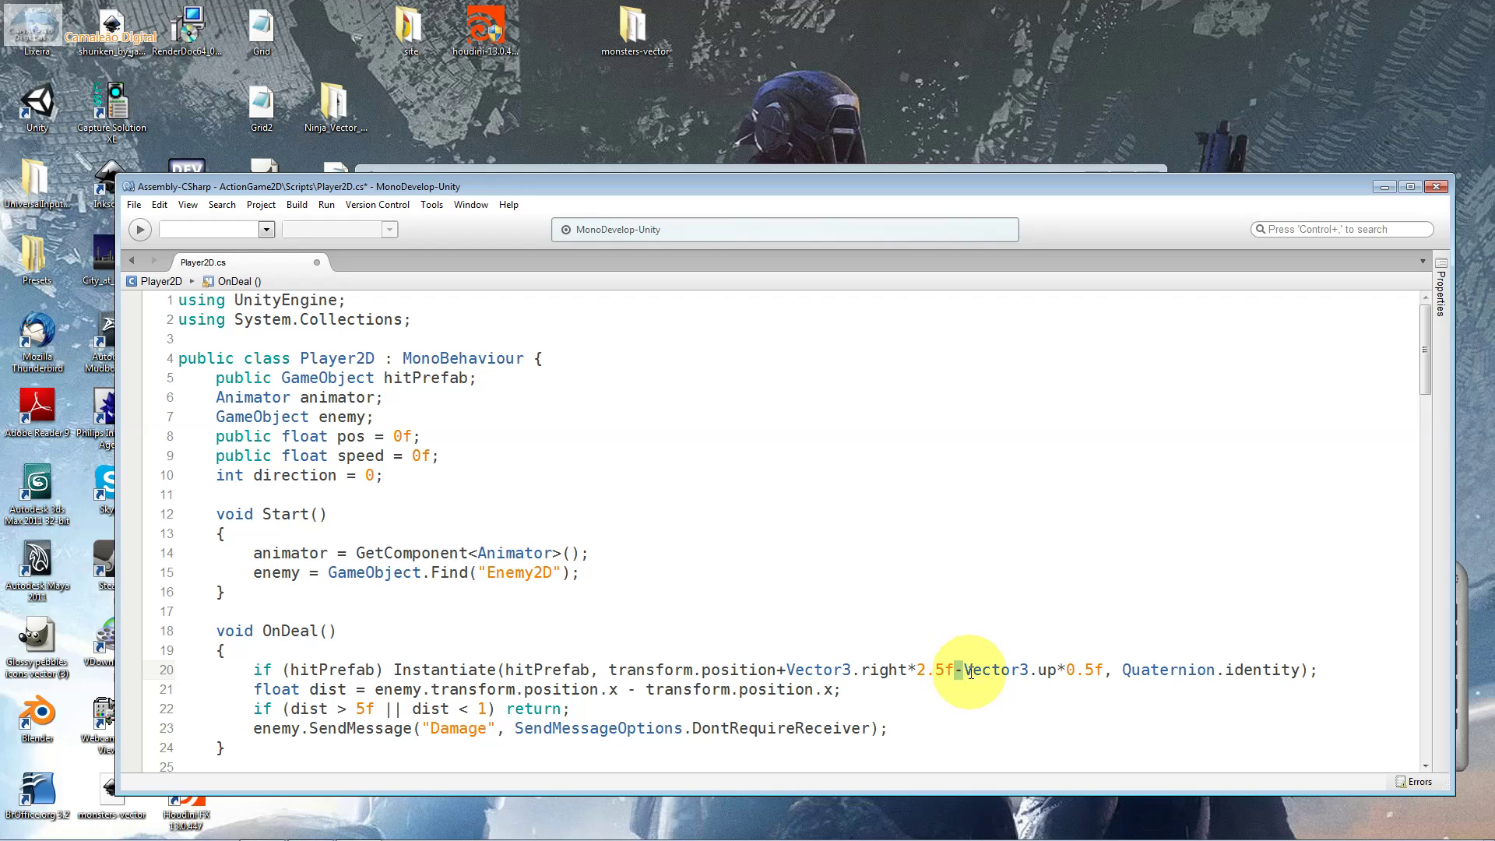
pyautogui.moveTo(964, 671); pyautogui.dragTo(1095, 671)
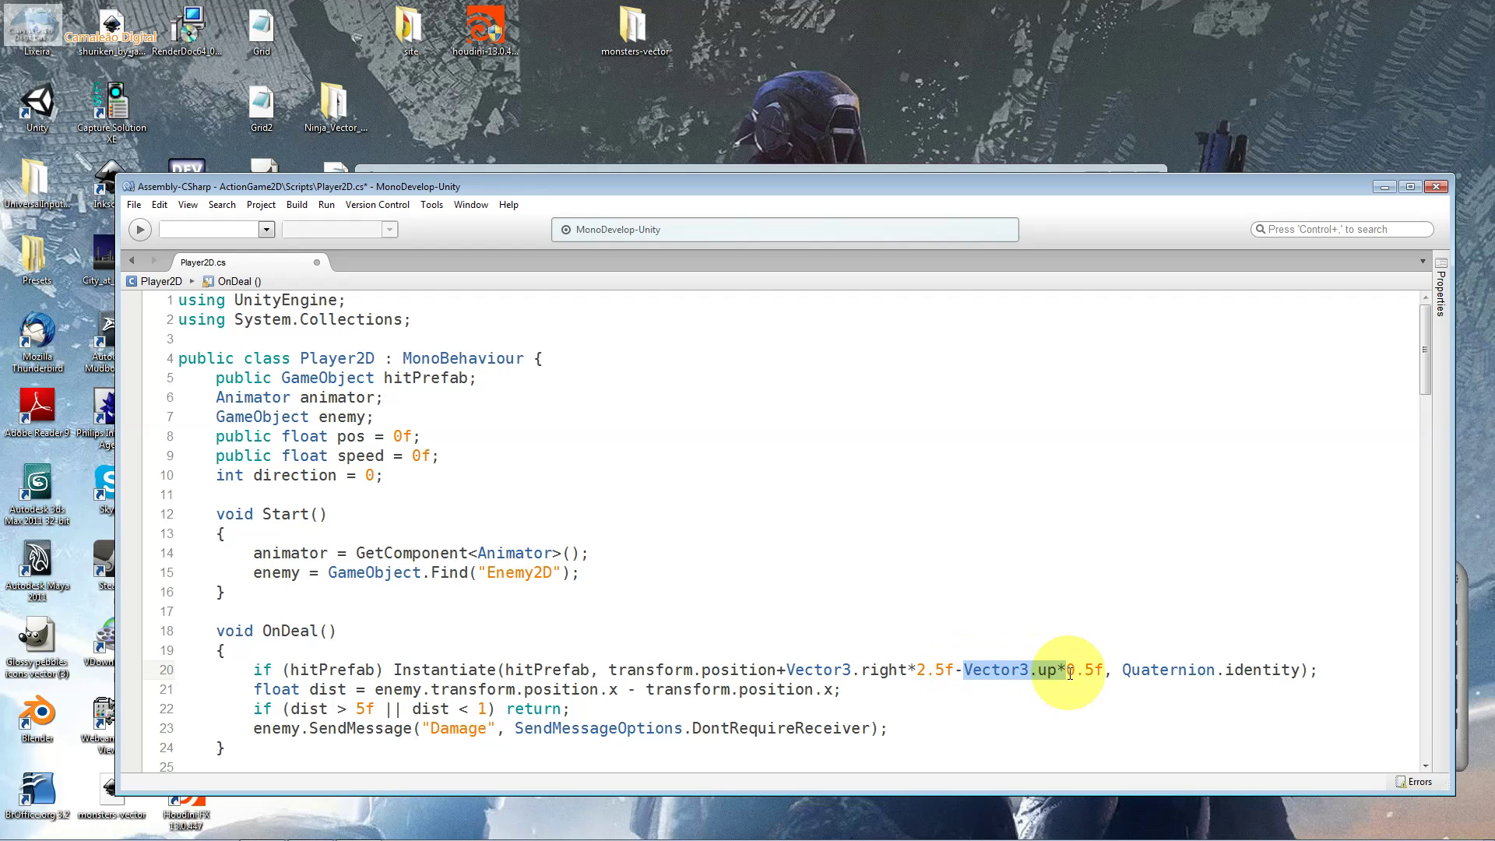
pyautogui.click(1113, 676)
pyautogui.moveTo(1117, 676); pyautogui.dragTo(1219, 672)
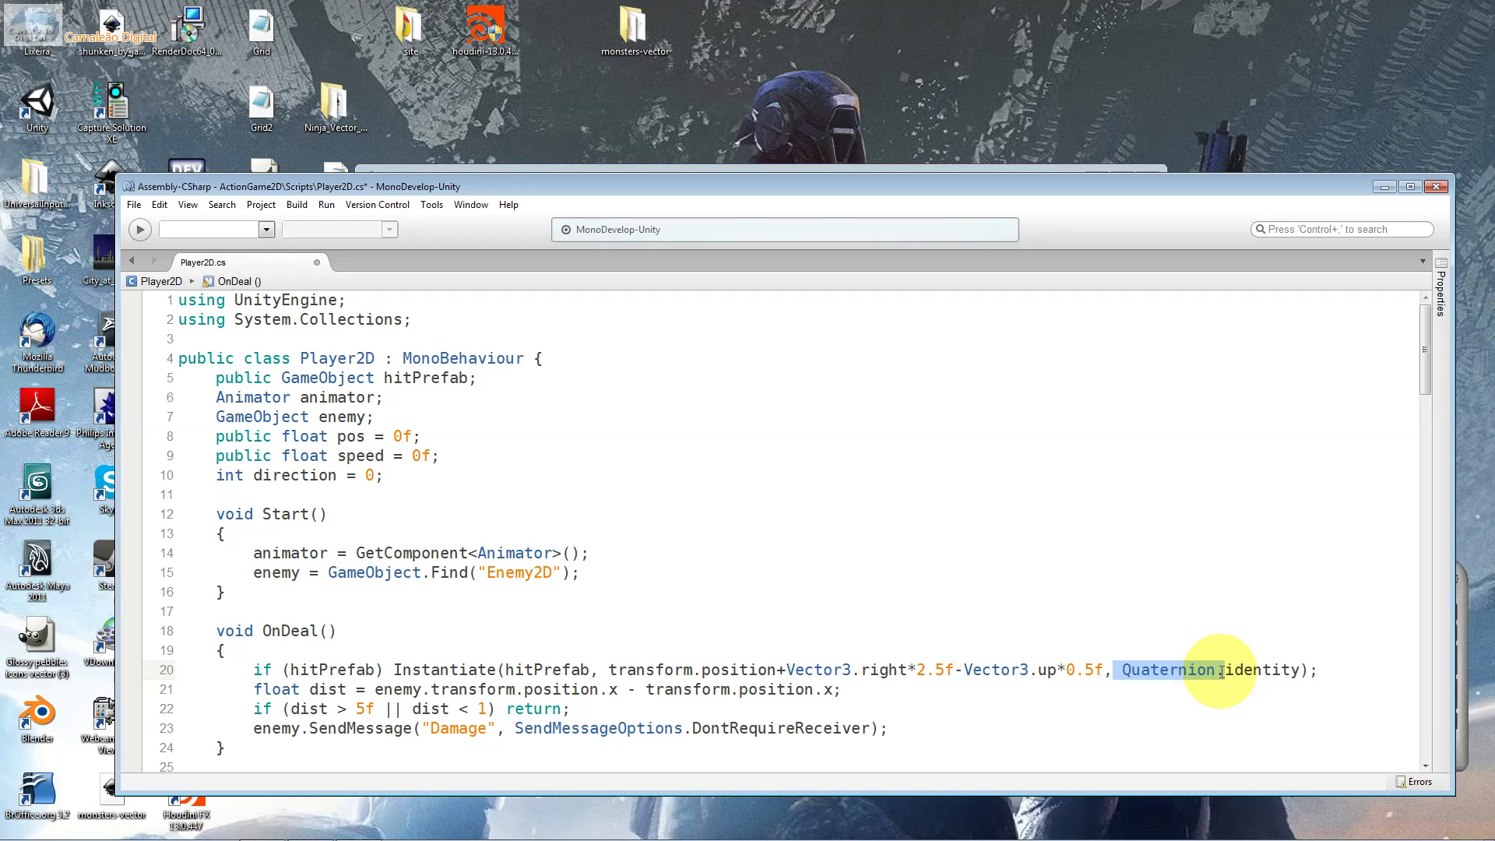
pyautogui.moveTo(1220, 672)
pyautogui.mouseDown()
pyautogui.moveTo(1296, 670)
pyautogui.moveTo(1122, 669)
pyautogui.mouseUp()
pyautogui.click(1296, 670)
pyautogui.click(1321, 670)
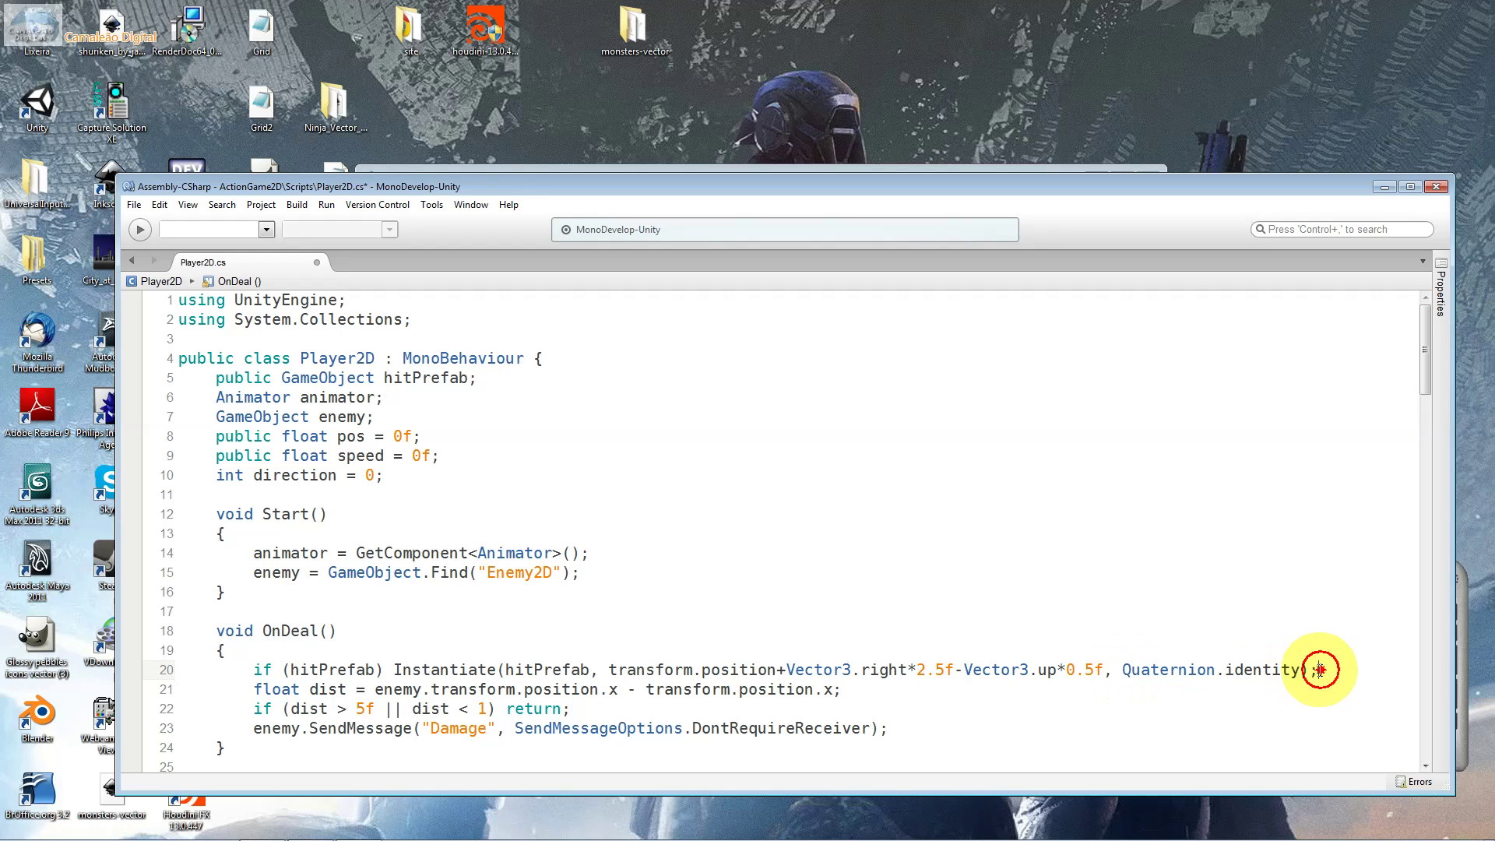
pyautogui.moveTo(1320, 670); pyautogui.dragTo(1313, 669)
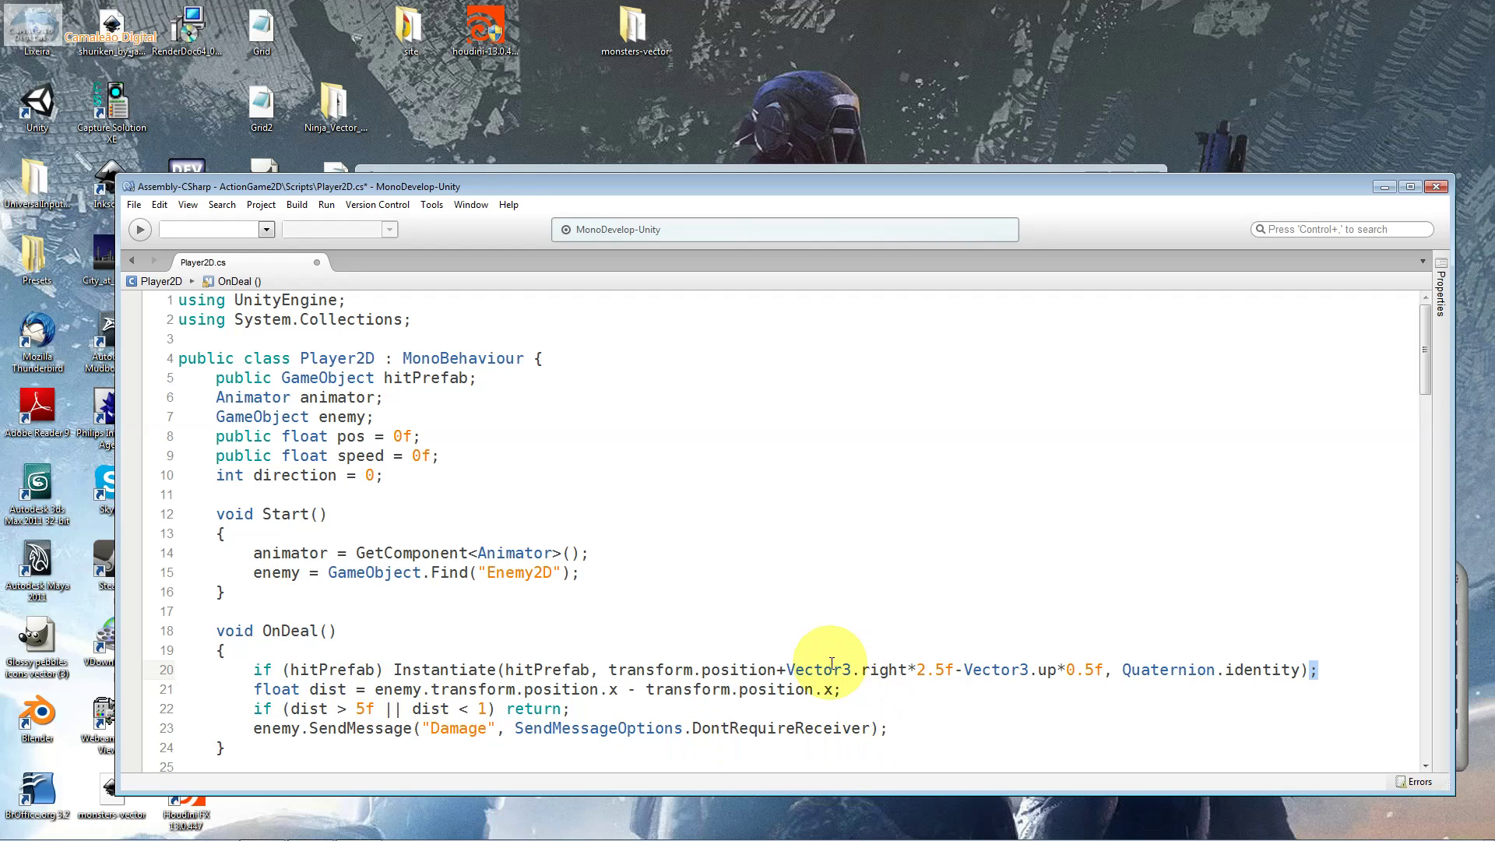
pyautogui.moveTo(635, 674)
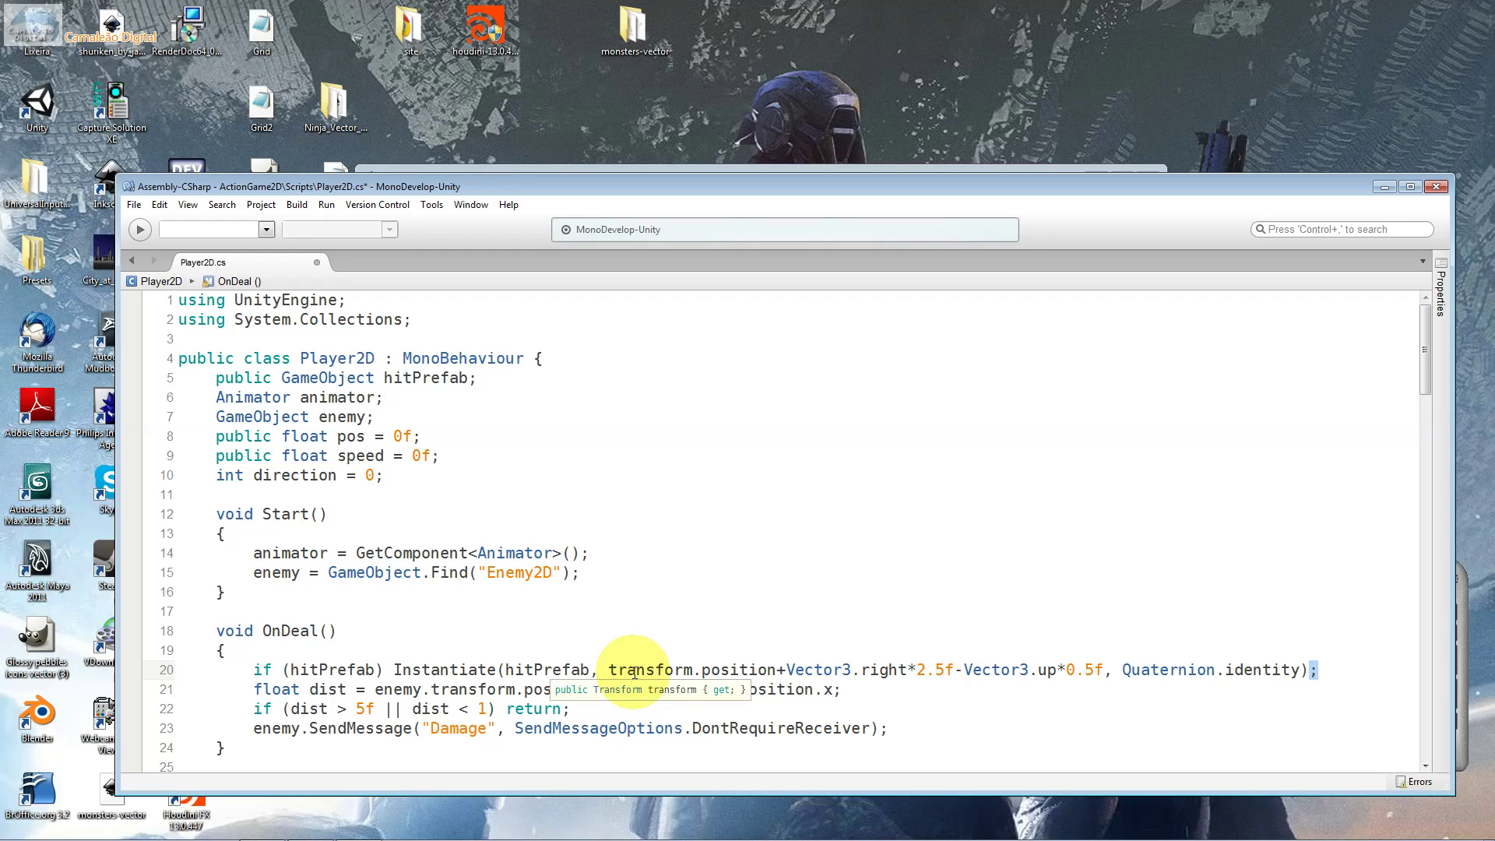
pyautogui.click(1324, 671)
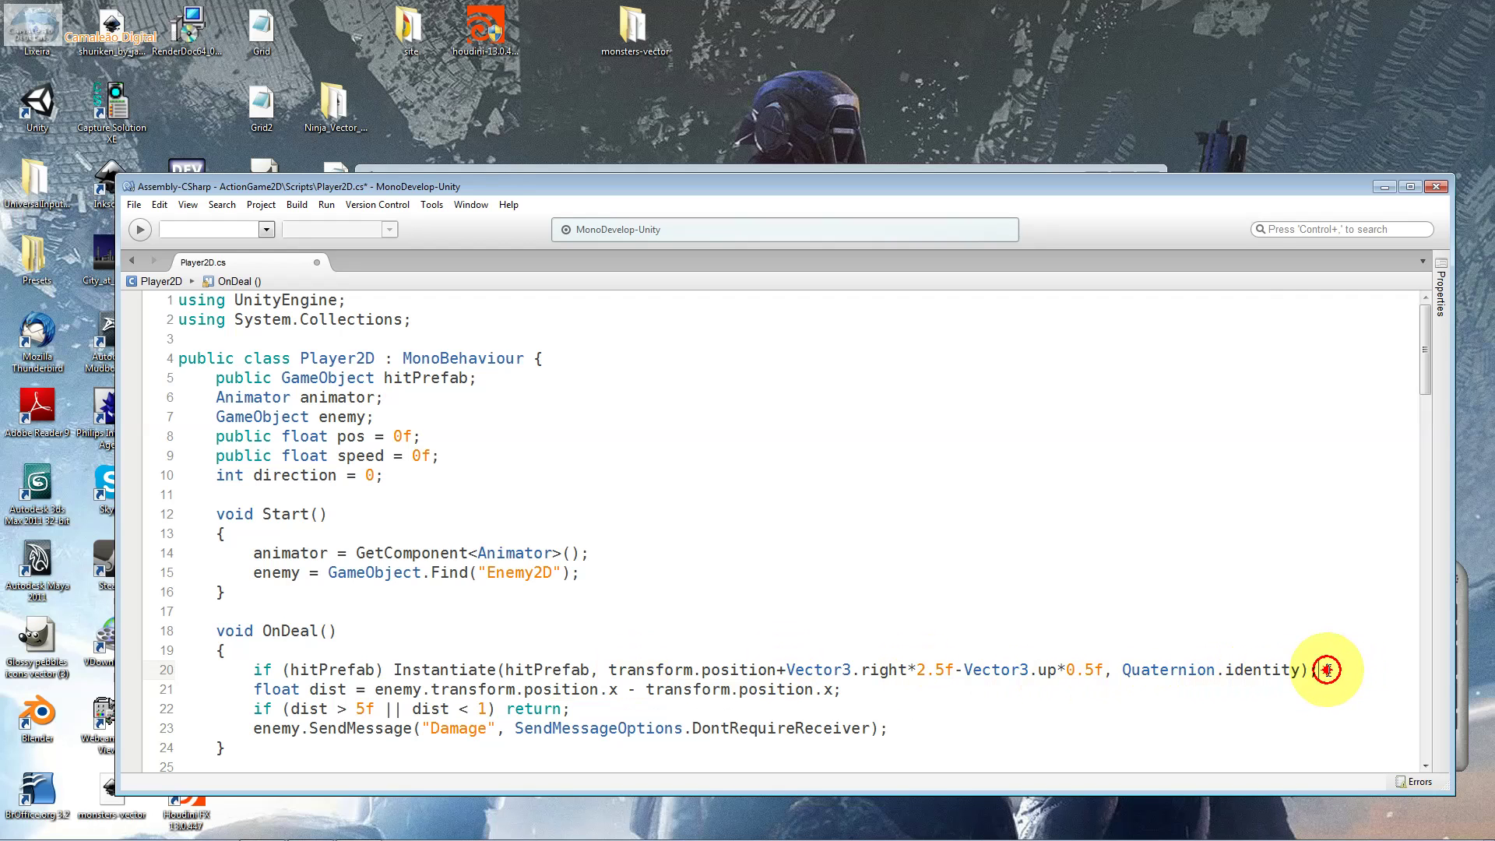
pyautogui.moveTo(1322, 671); pyautogui.dragTo(1315, 675)
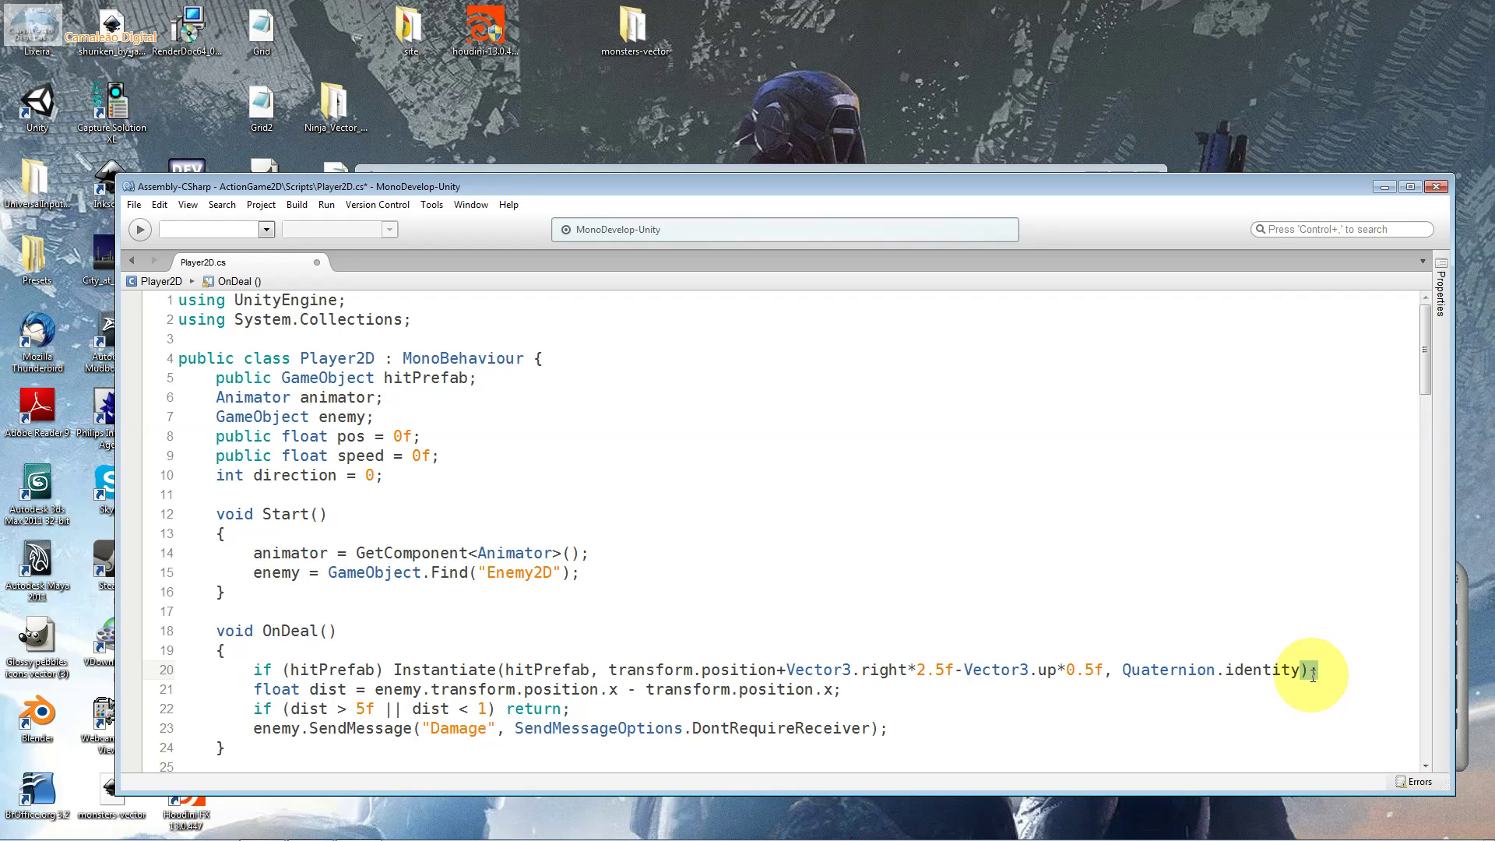
pyautogui.moveTo(291, 672); pyautogui.dragTo(1303, 672)
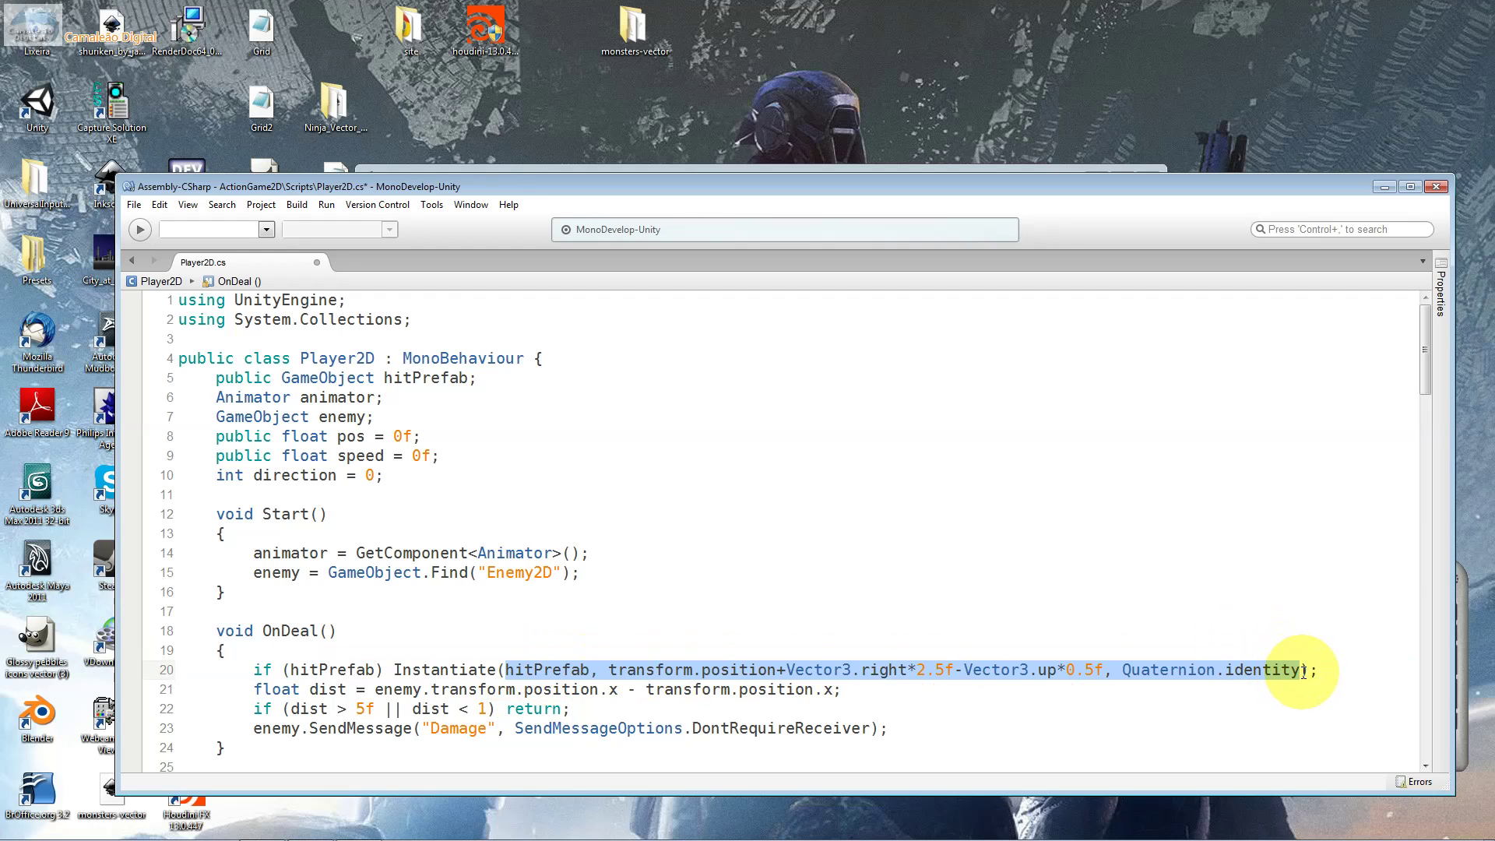
pyautogui.moveTo(858, 672); pyautogui.dragTo(1091, 673)
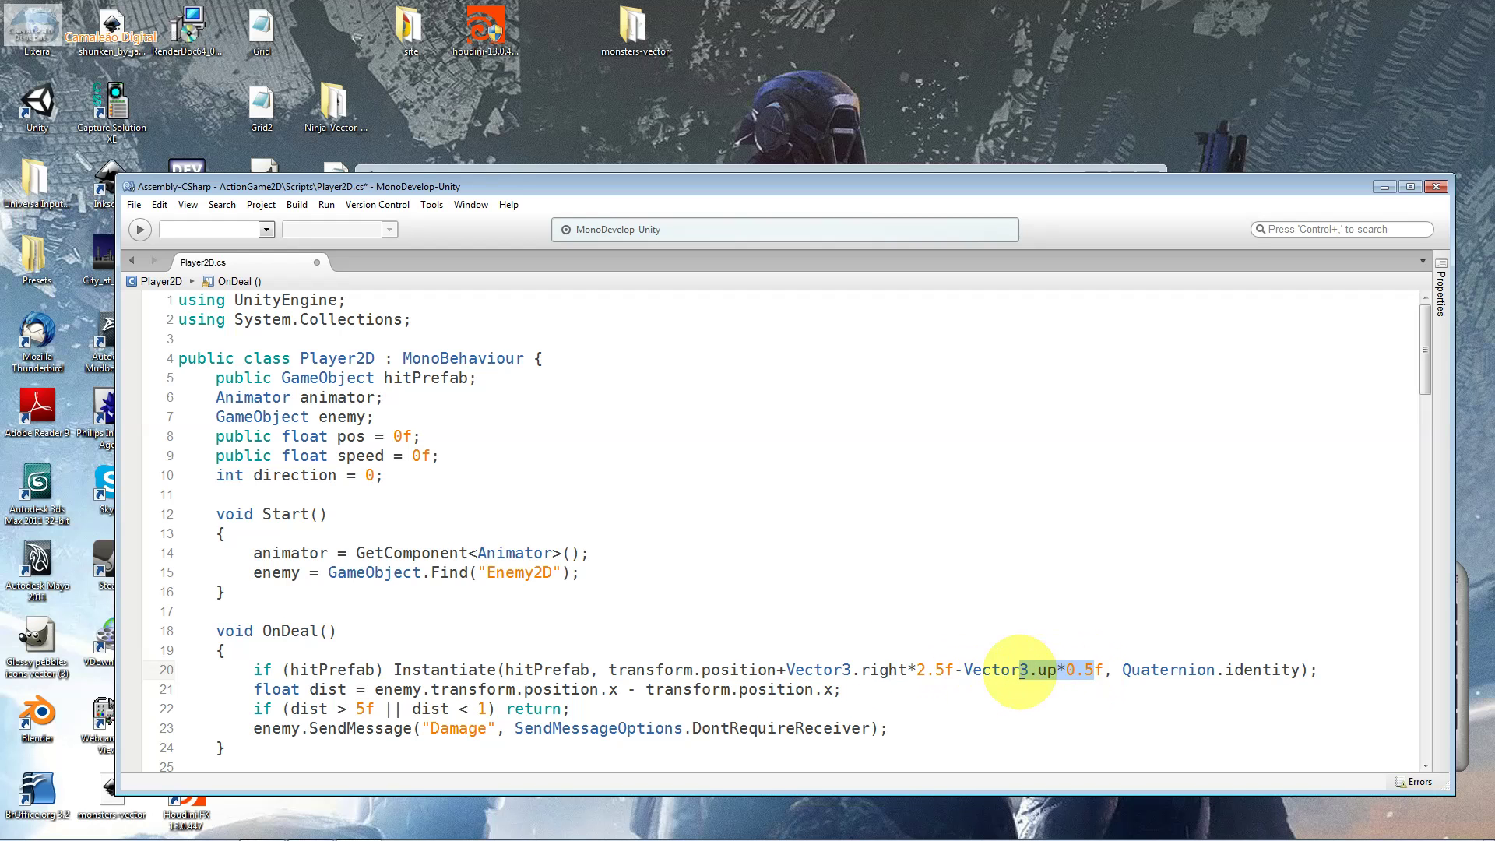
pyautogui.moveTo(946, 671); pyautogui.dragTo(869, 682)
pyautogui.click(824, 688)
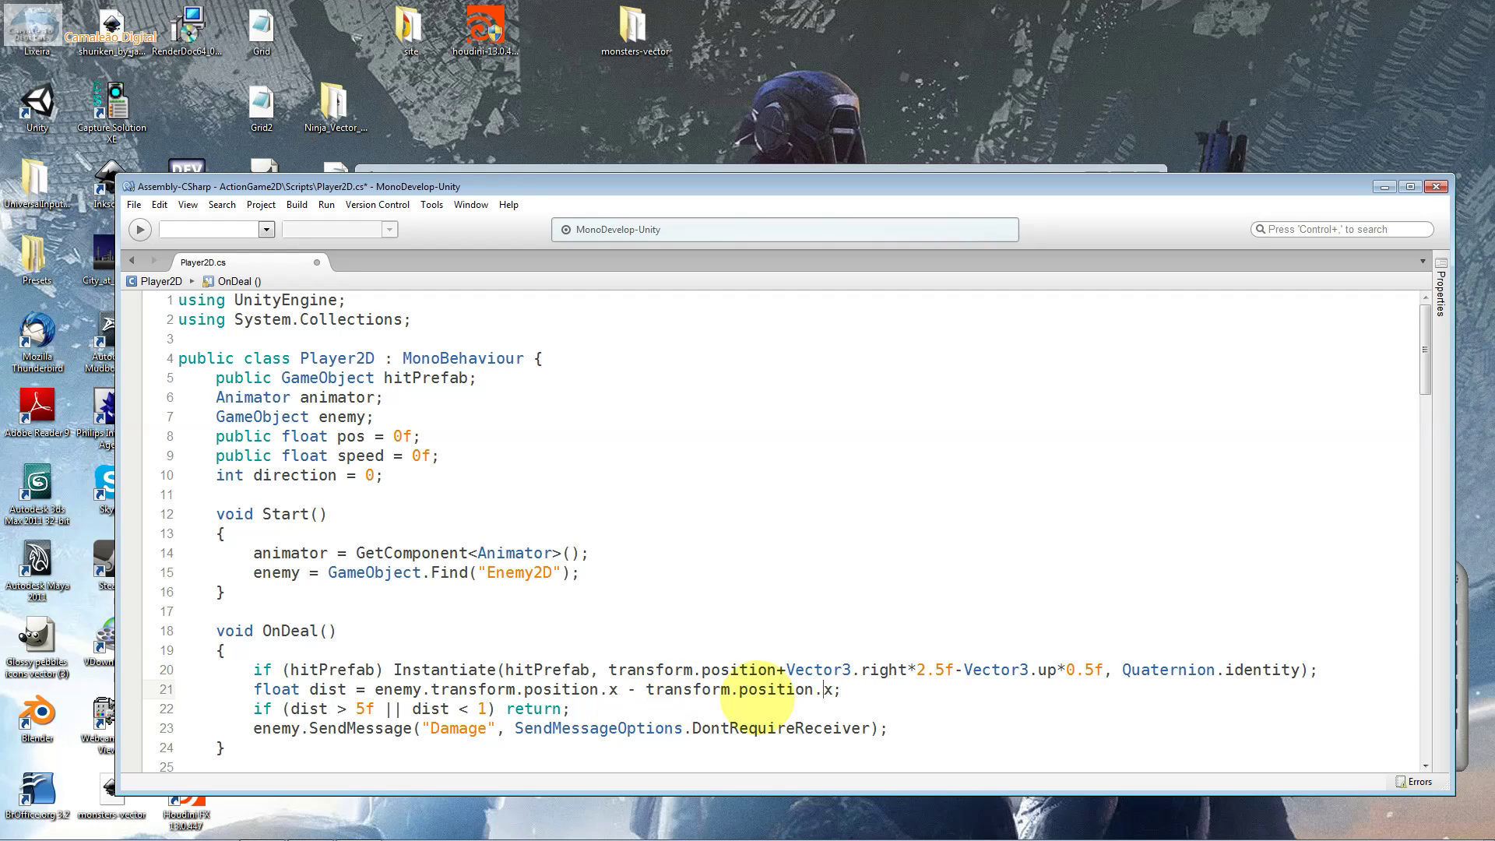
pyautogui.moveTo(859, 690); pyautogui.dragTo(834, 692)
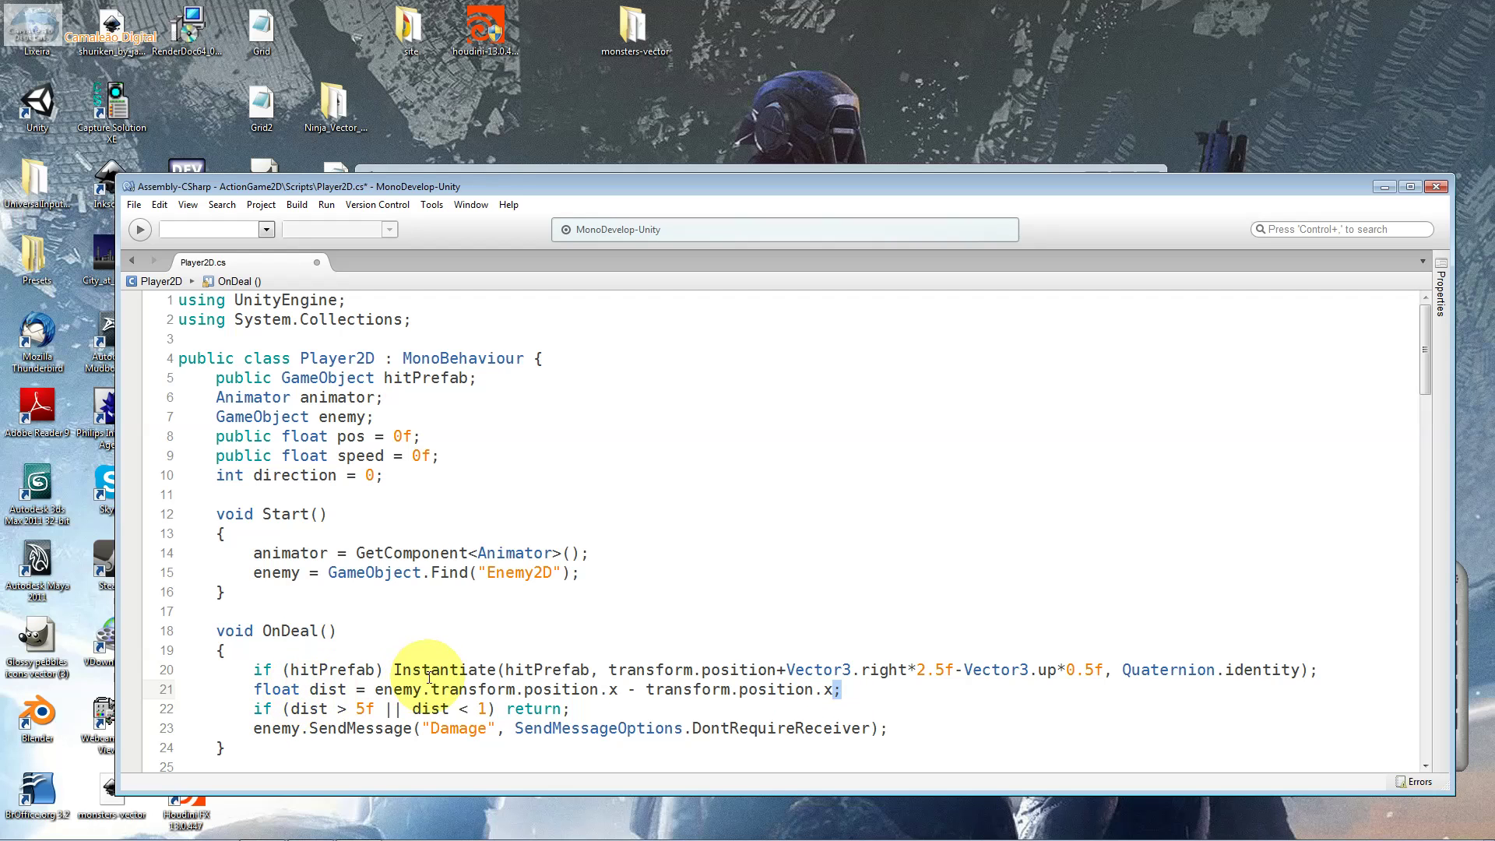
pyautogui.doubleClick(316, 690)
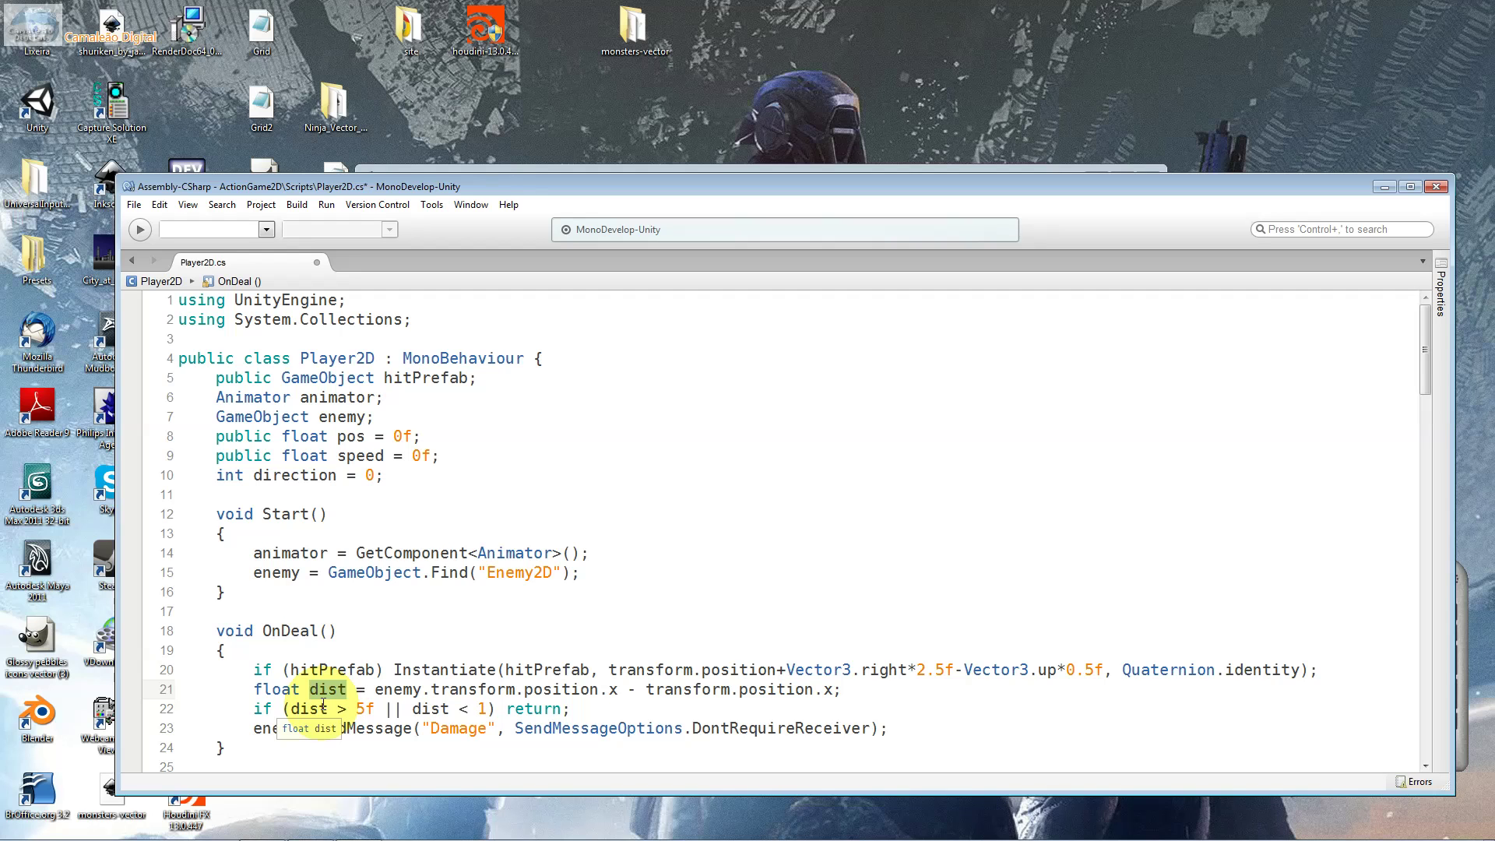
# Highlight the dist line's float type and the player and enemy x positions, then bring Unity forward.
pyautogui.doubleClick(269, 689)
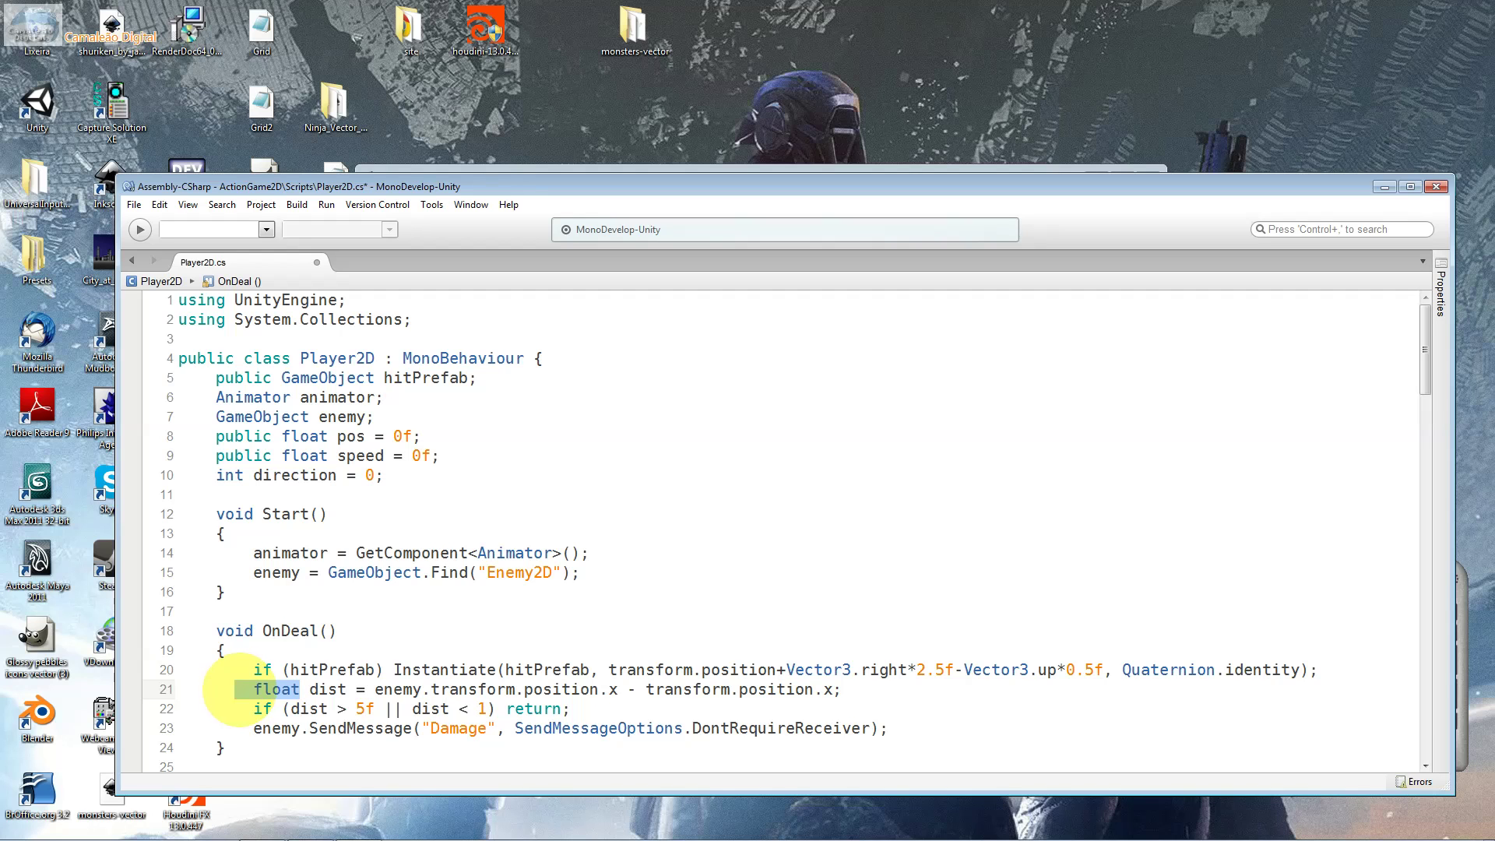
pyautogui.doubleClick(837, 689)
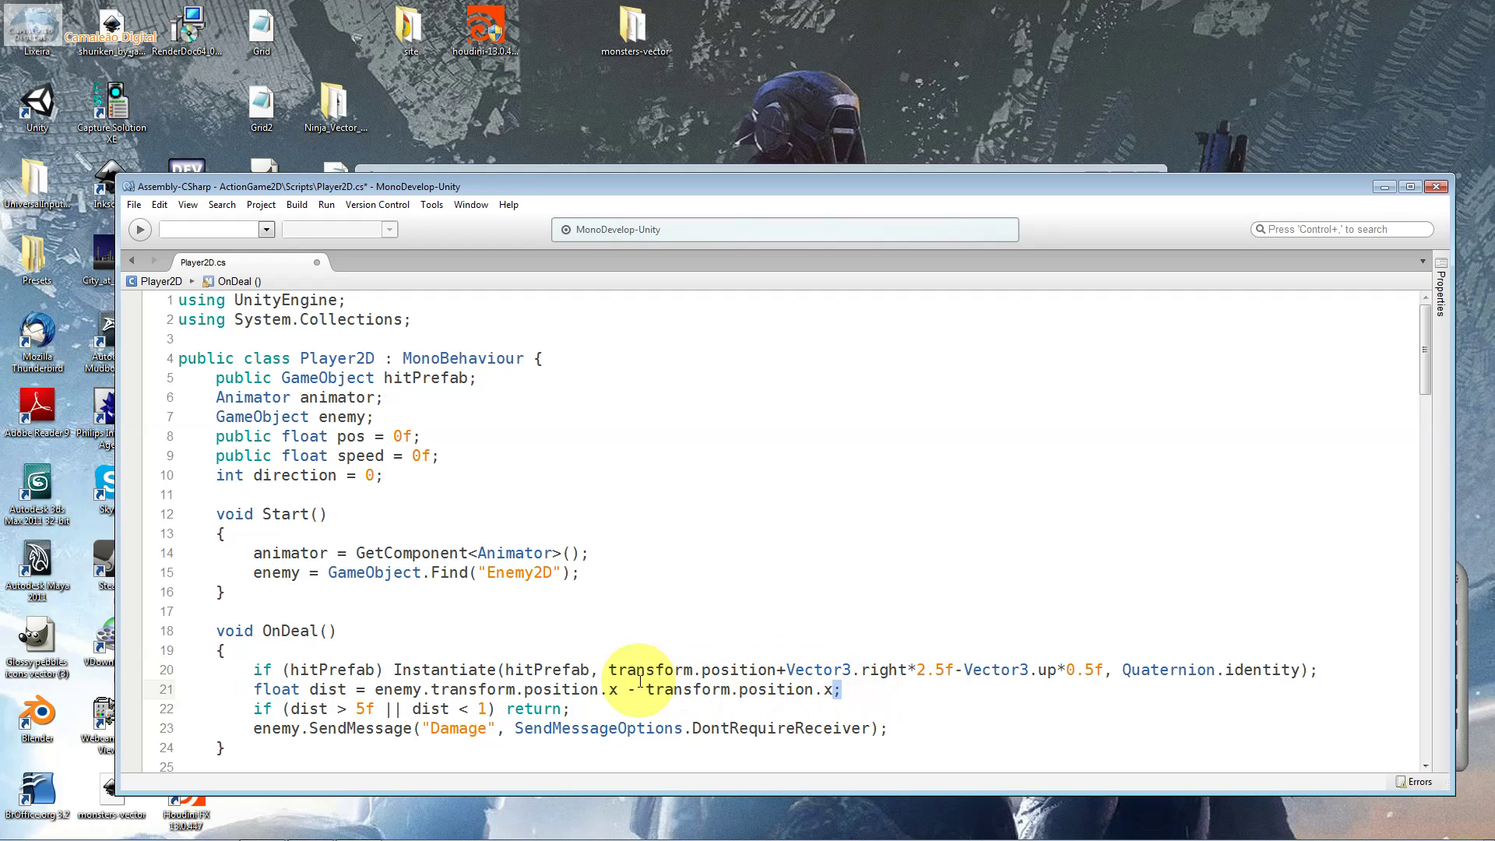
pyautogui.moveTo(643, 690); pyautogui.dragTo(833, 689)
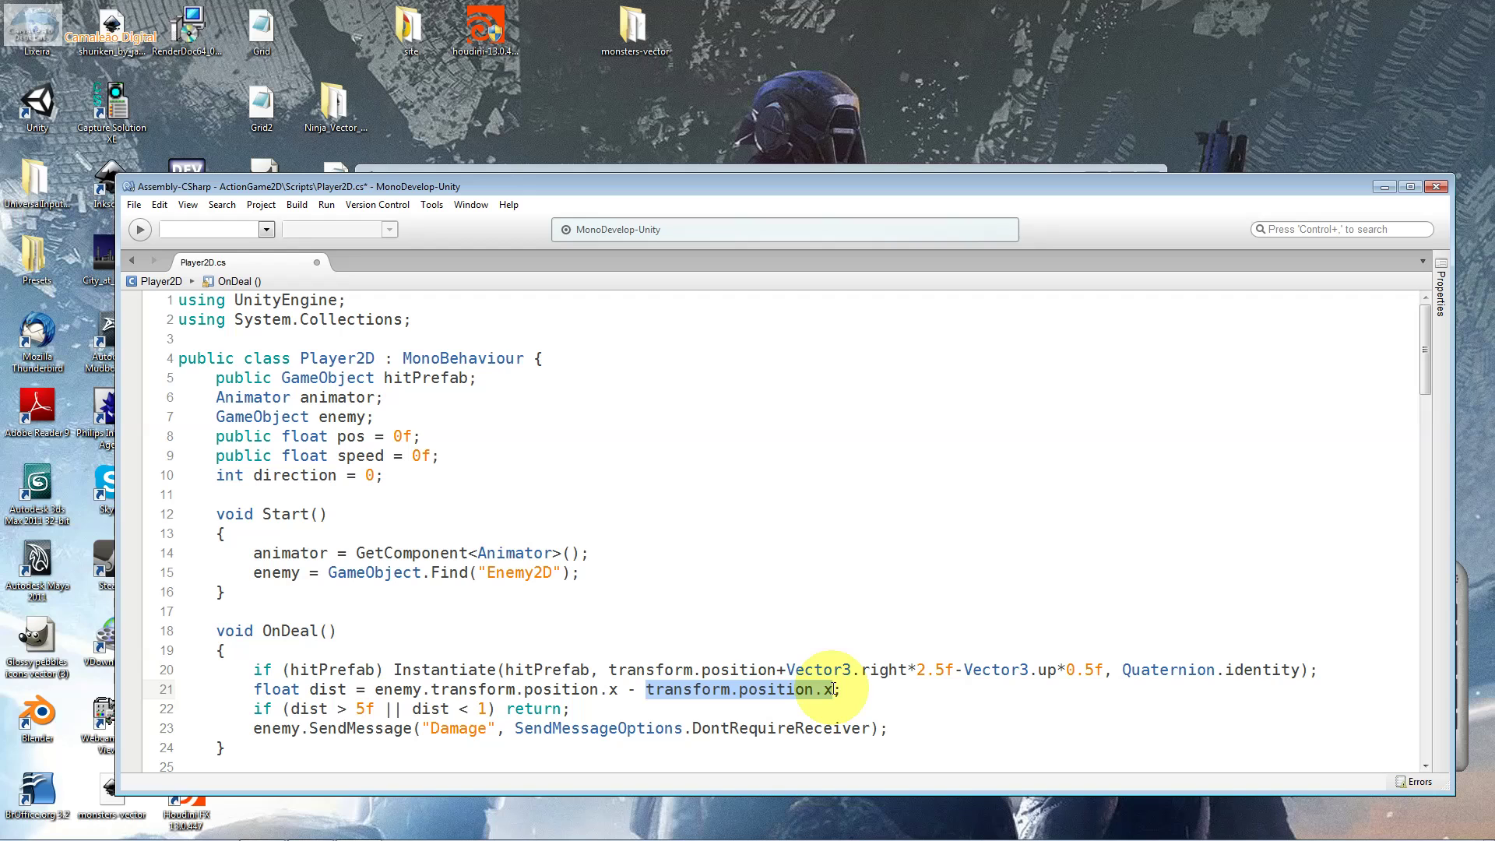
pyautogui.moveTo(628, 689); pyautogui.dragTo(421, 689)
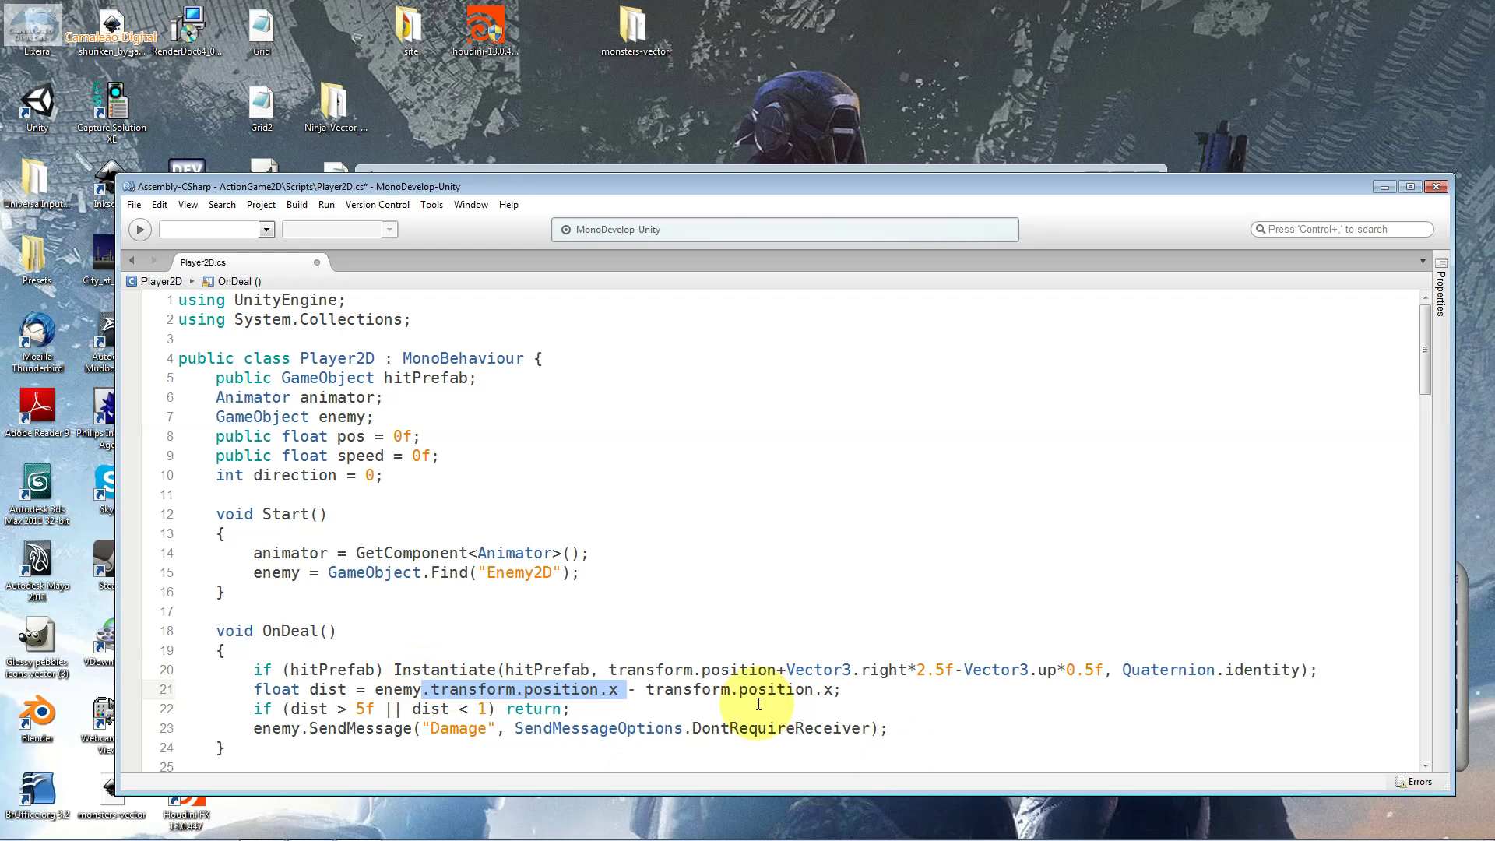
pyautogui.moveTo(644, 691)
pyautogui.mouseDown()
pyautogui.moveTo(496, 673)
pyautogui.moveTo(370, 689)
pyautogui.mouseUp()
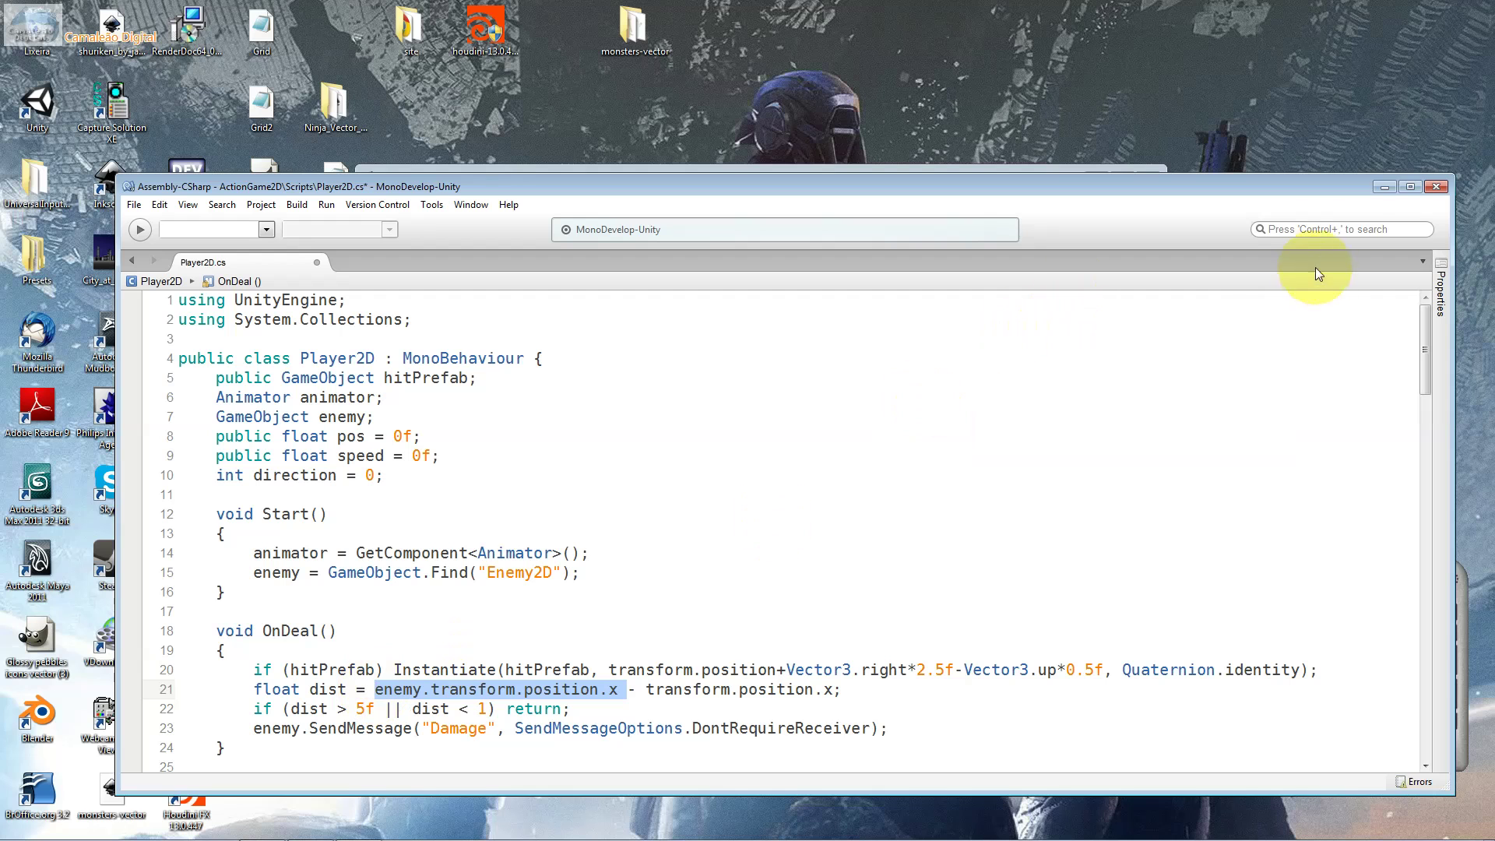
pyautogui.click(1384, 187)
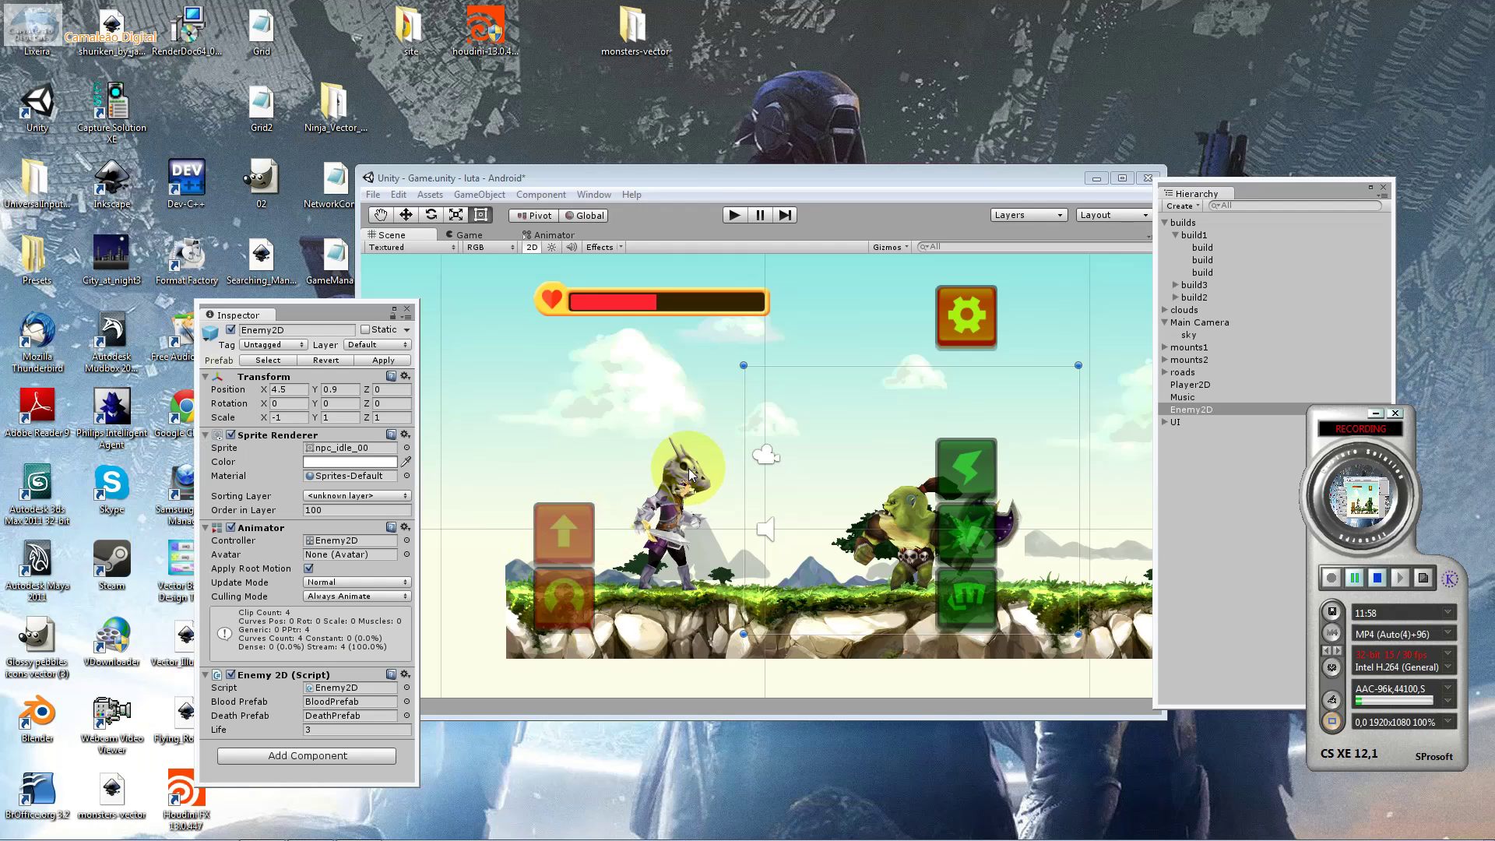
# Test-move Player2D beside the orc, undo the move, and return to Player2D.cs.
pyautogui.click(685, 460)
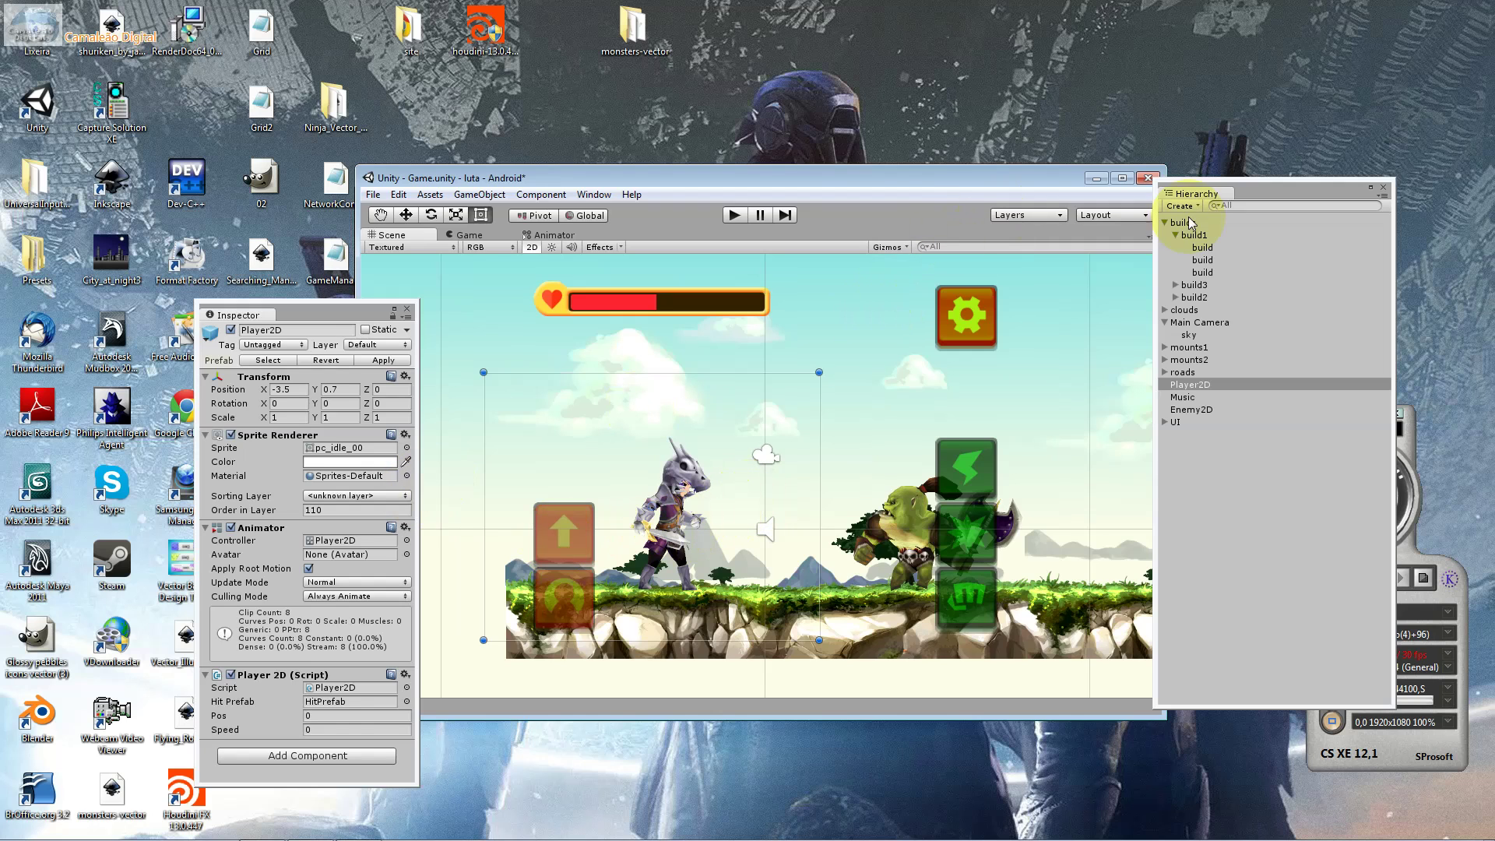
pyautogui.click(1345, 196)
pyautogui.moveTo(1346, 196); pyautogui.dragTo(1427, 291)
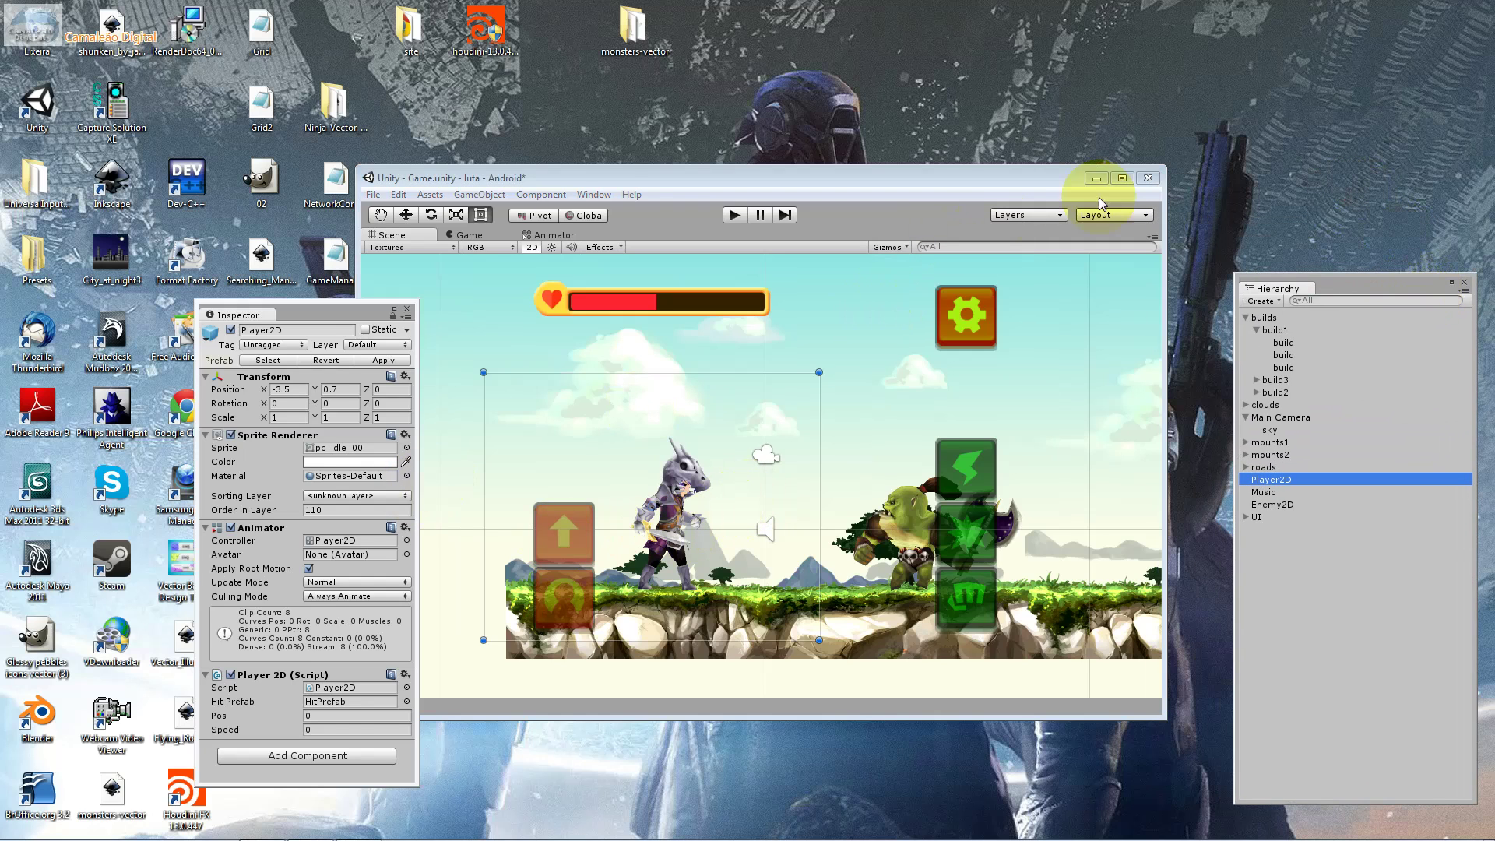
pyautogui.click(572, 190)
pyautogui.moveTo(676, 467)
pyautogui.mouseDown()
pyautogui.moveTo(878, 460)
pyautogui.moveTo(831, 477)
pyautogui.mouseUp()
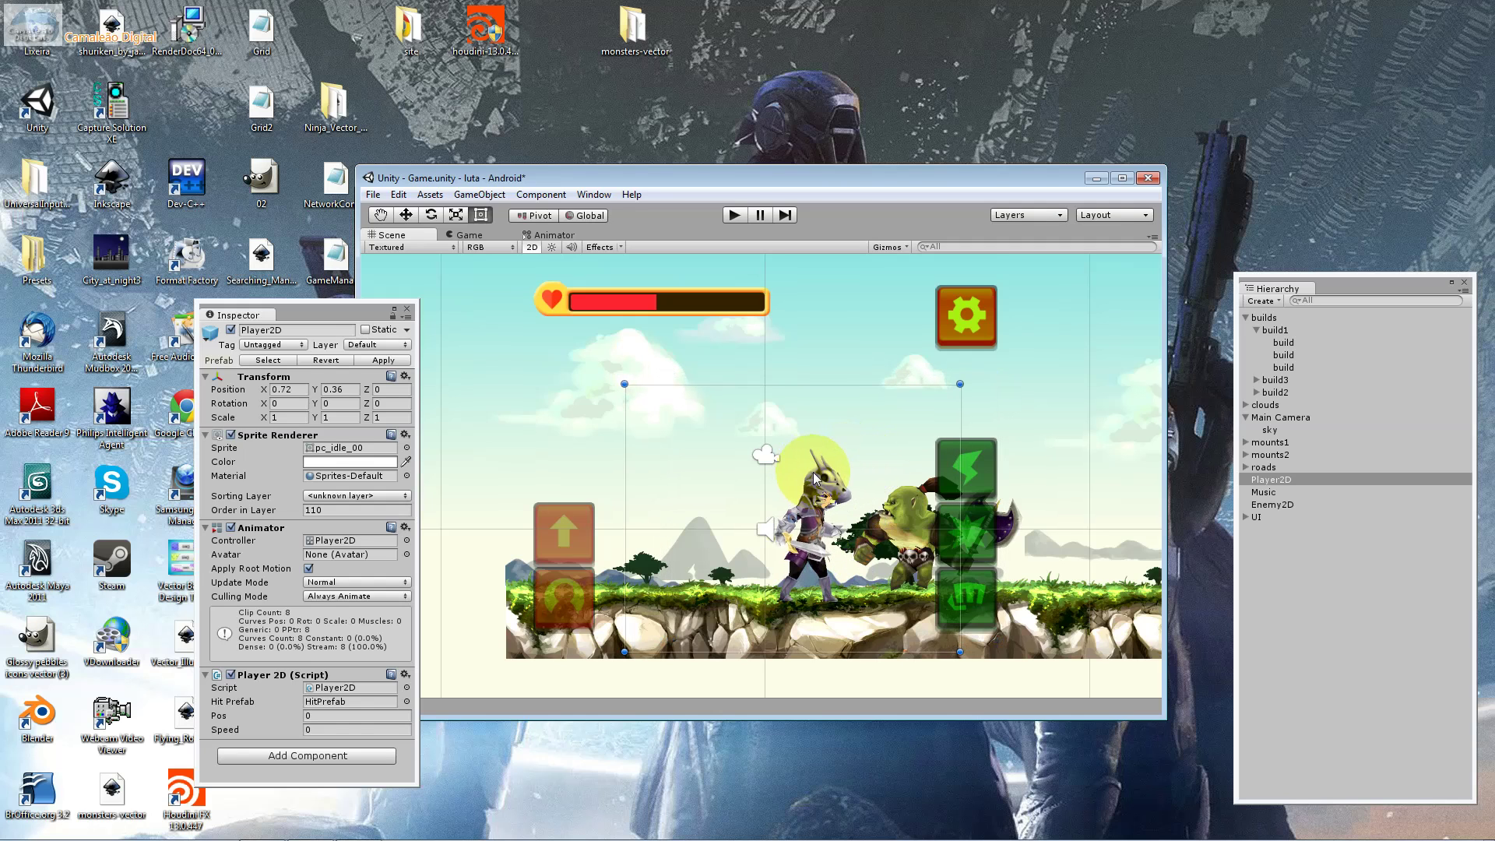
pyautogui.hotkey('ctrl', 'z')
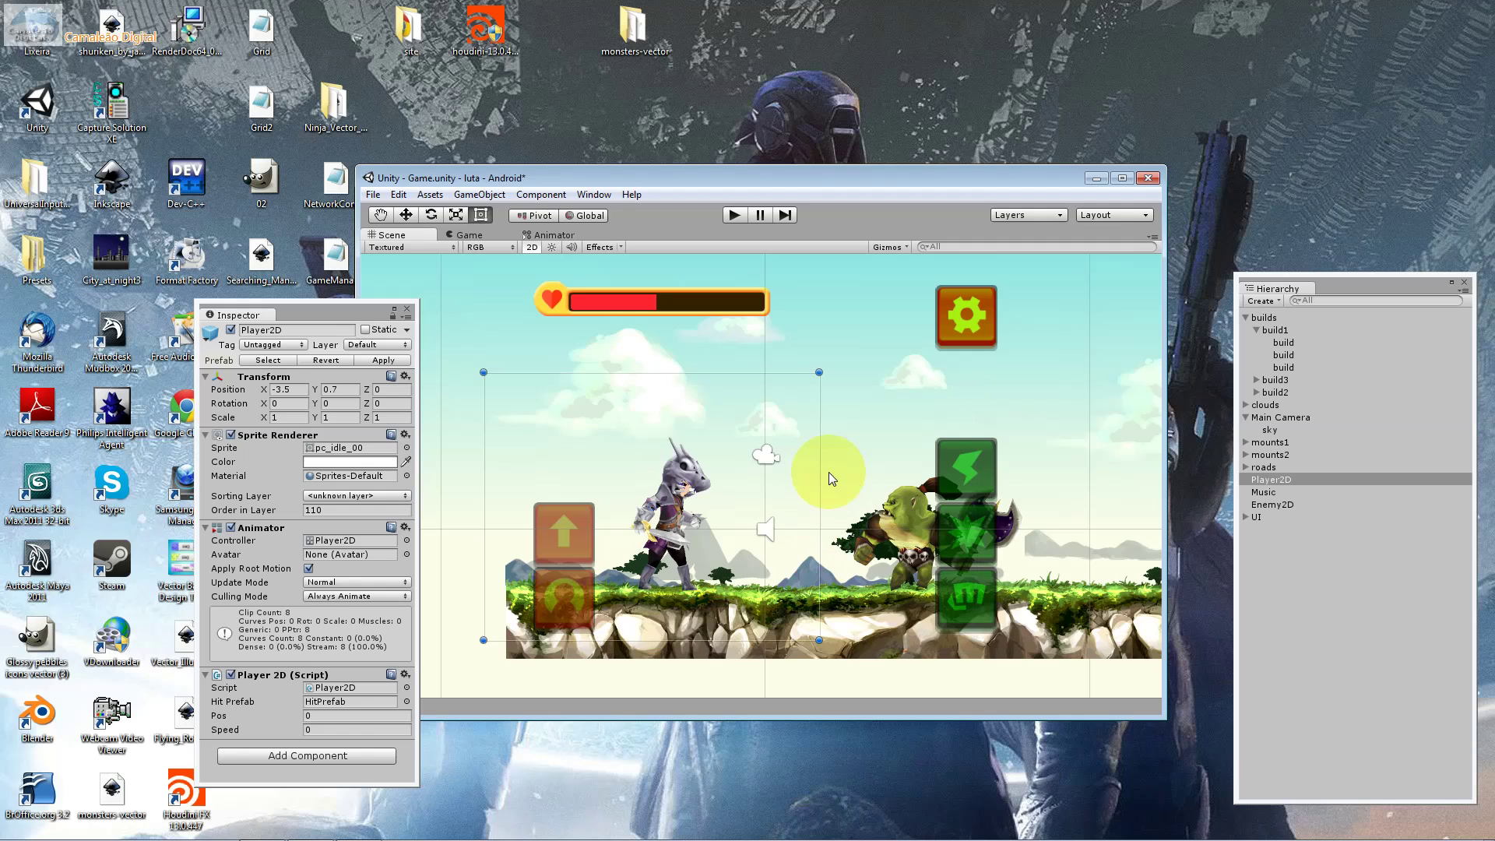
pyautogui.hotkey('alt', 'Tab')
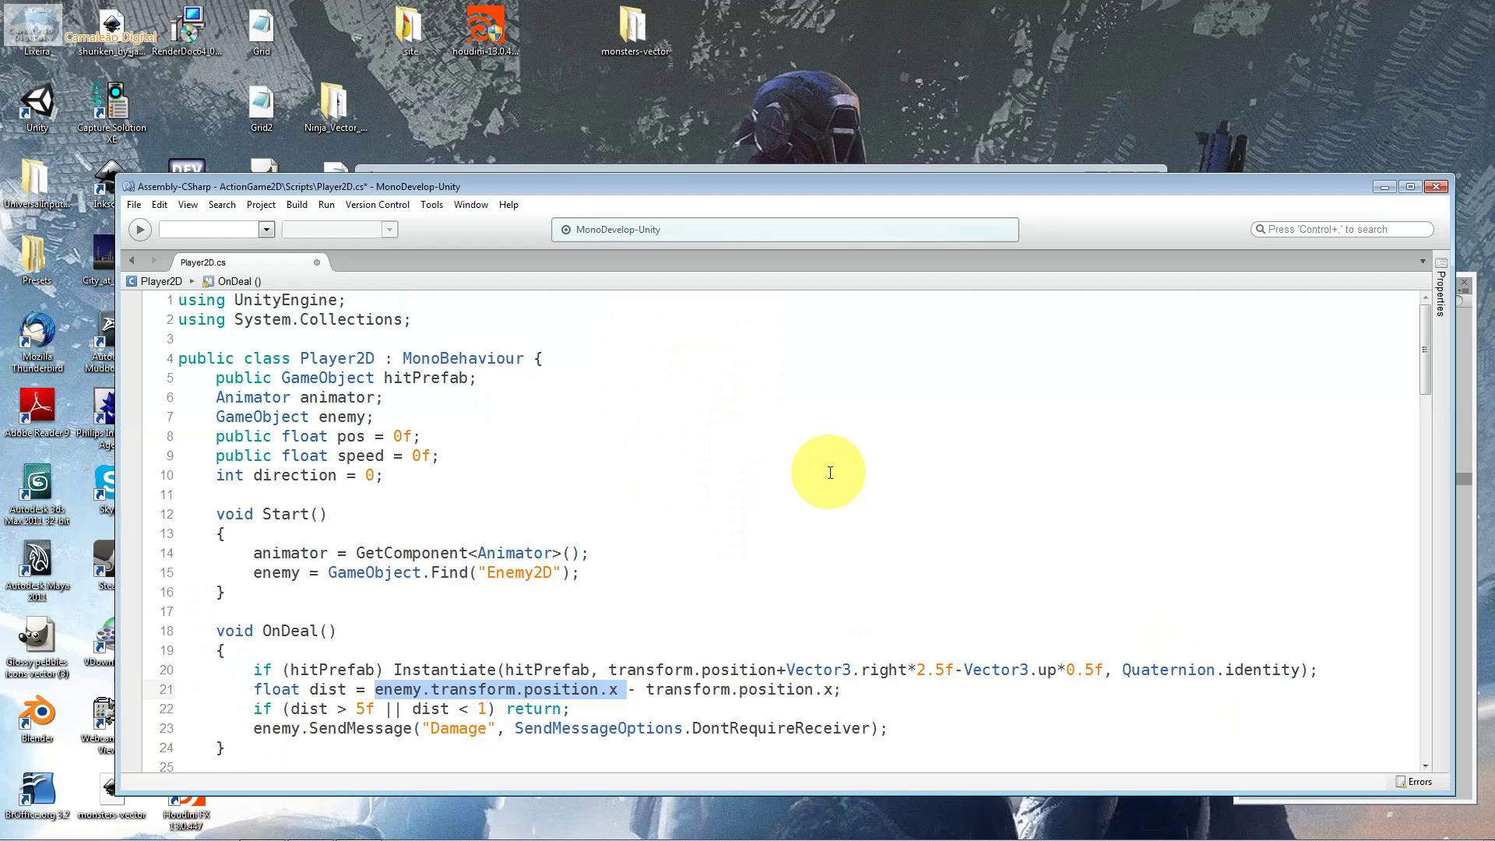
pyautogui.moveTo(841, 690); pyautogui.dragTo(358, 690)
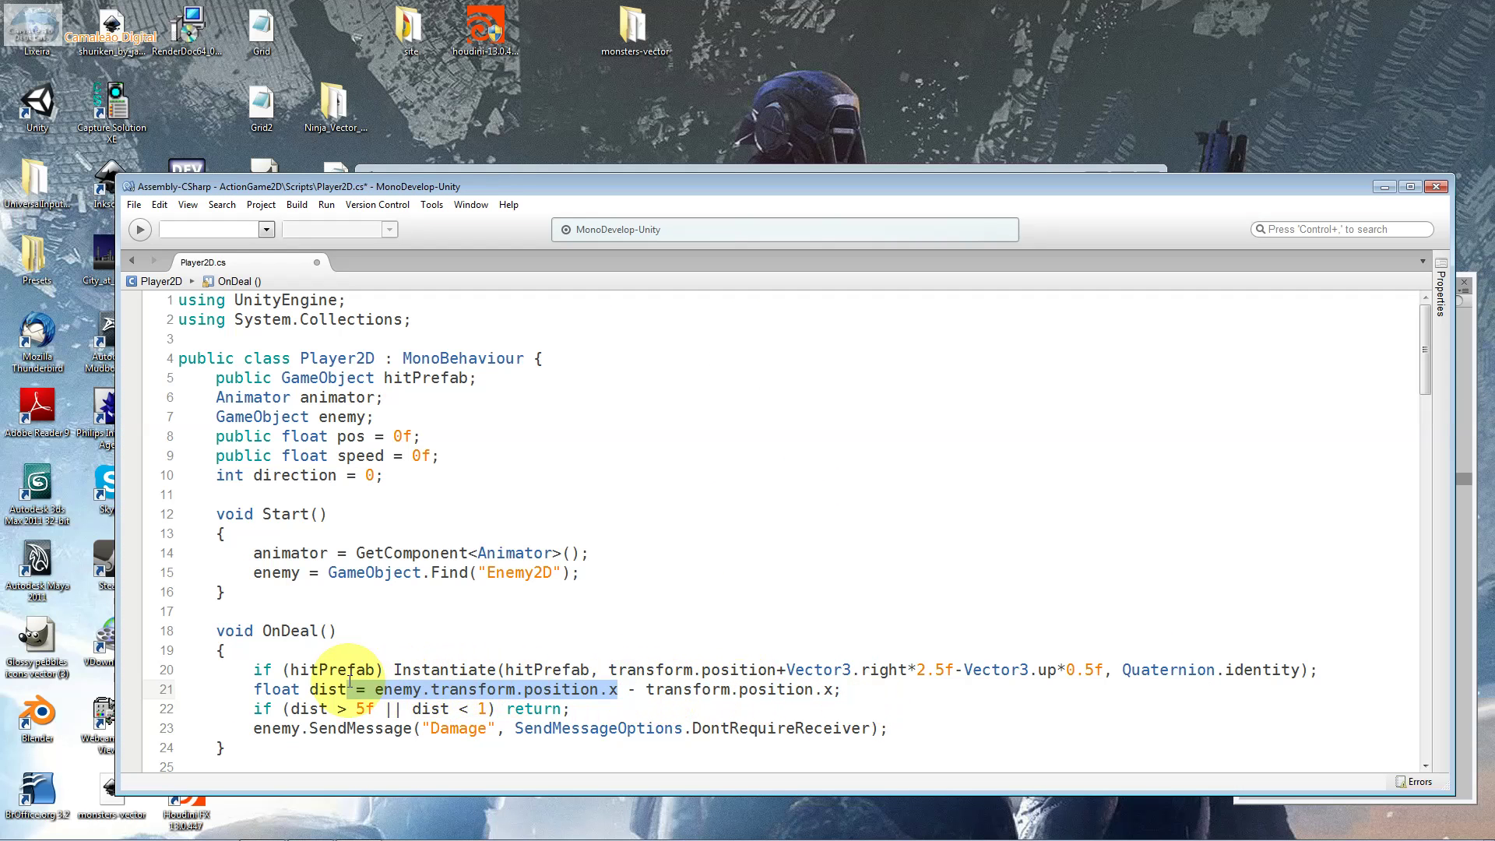
pyautogui.click(296, 708)
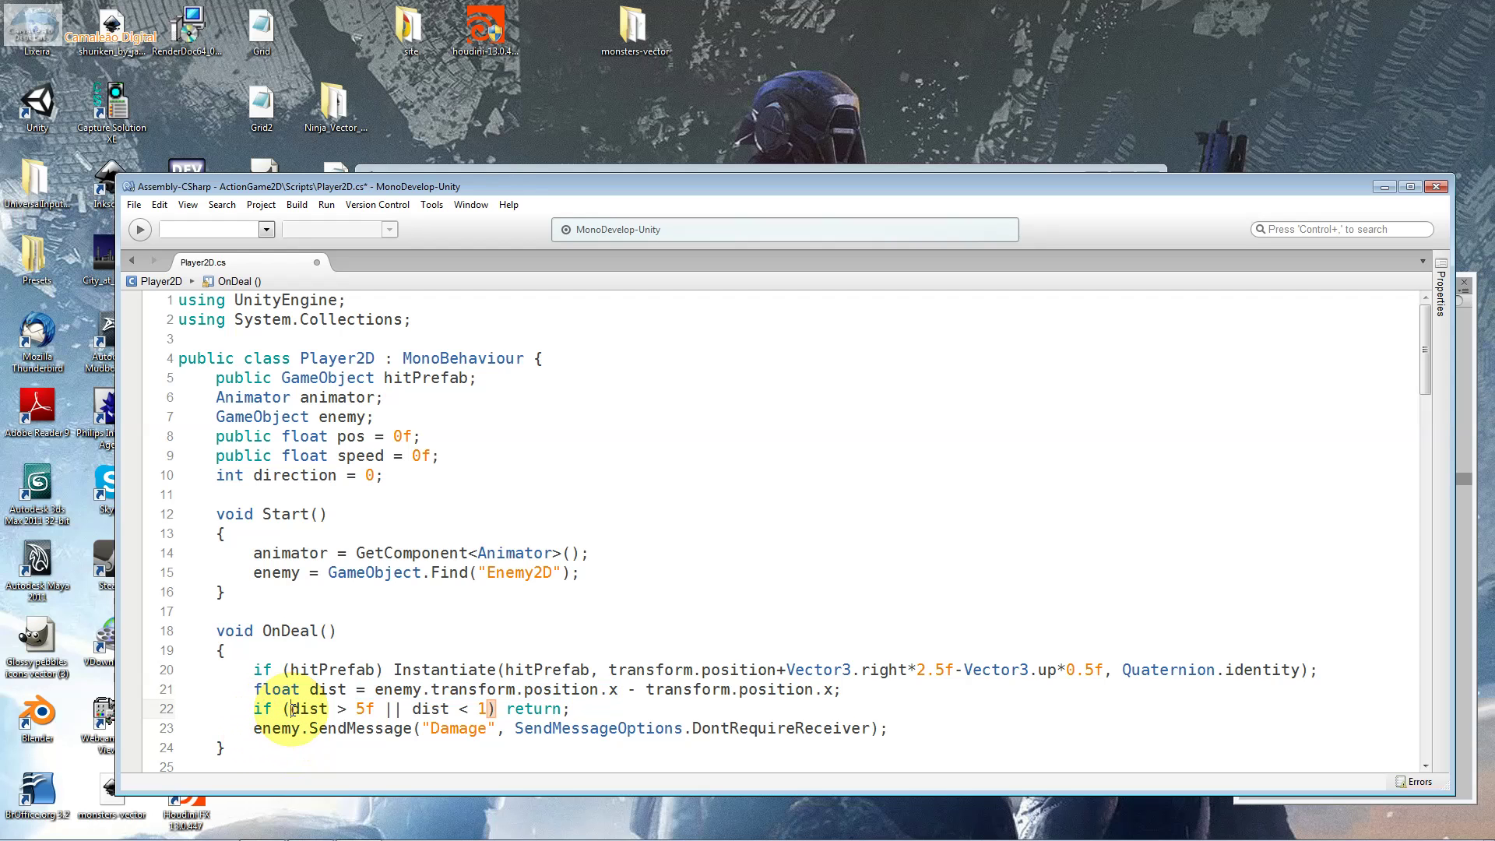
pyautogui.moveTo(299, 710); pyautogui.dragTo(340, 710)
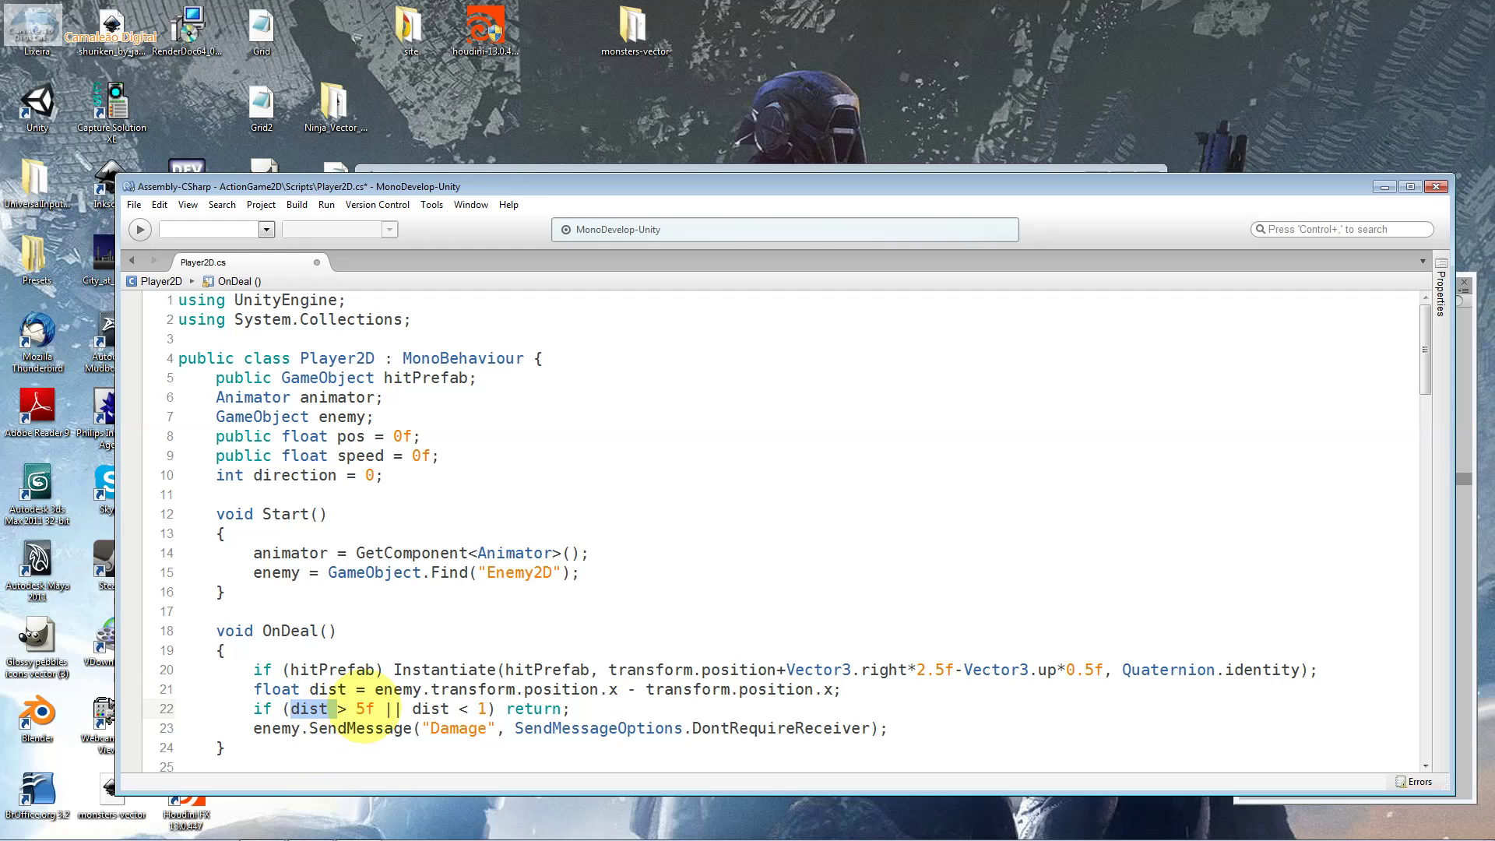
pyautogui.click(340, 709)
pyautogui.doubleClick(393, 709)
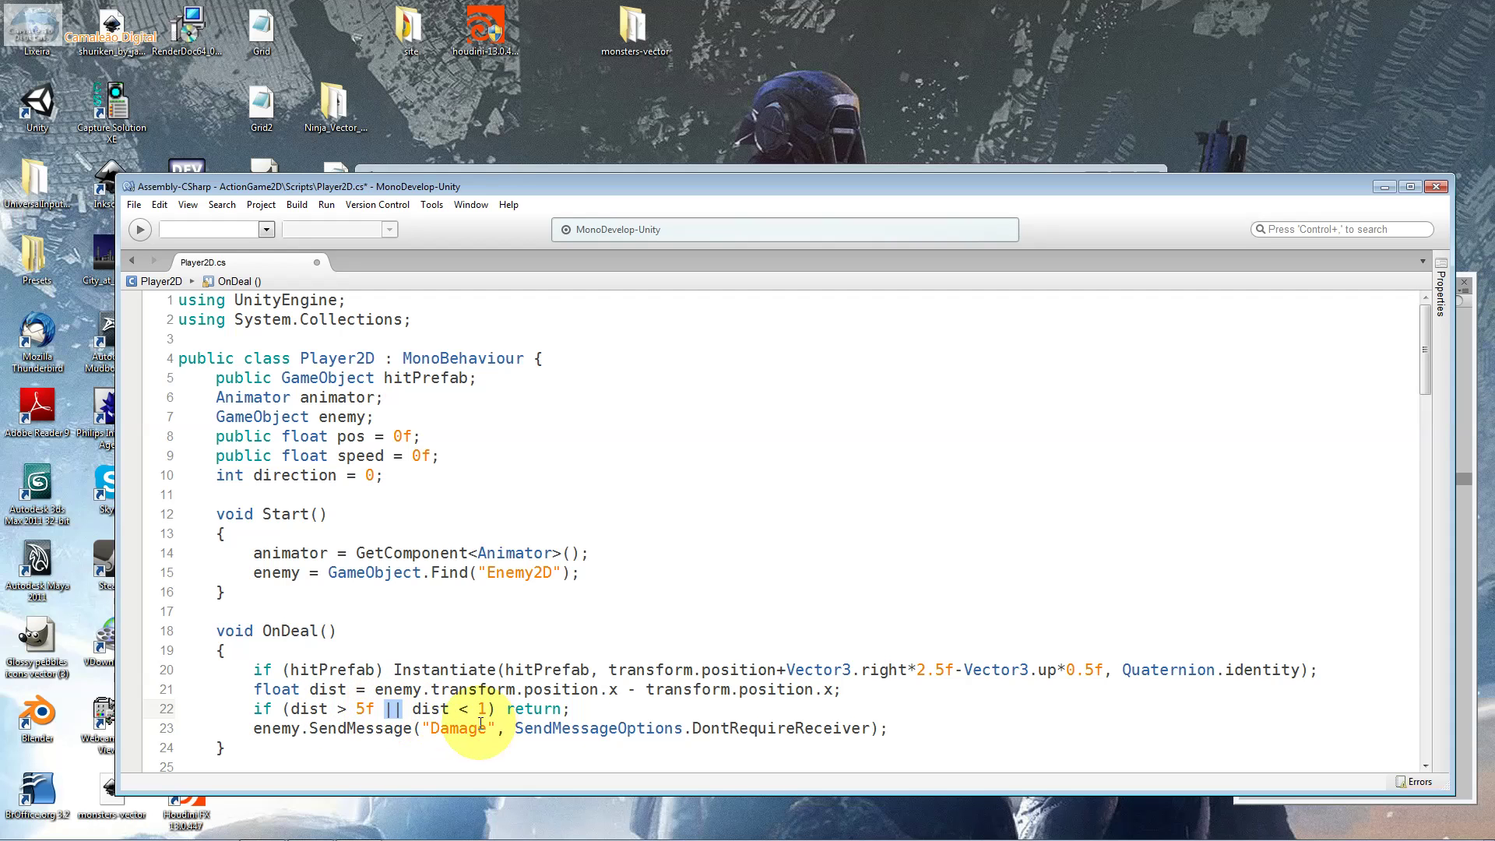
pyautogui.moveTo(573, 710); pyautogui.dragTo(512, 711)
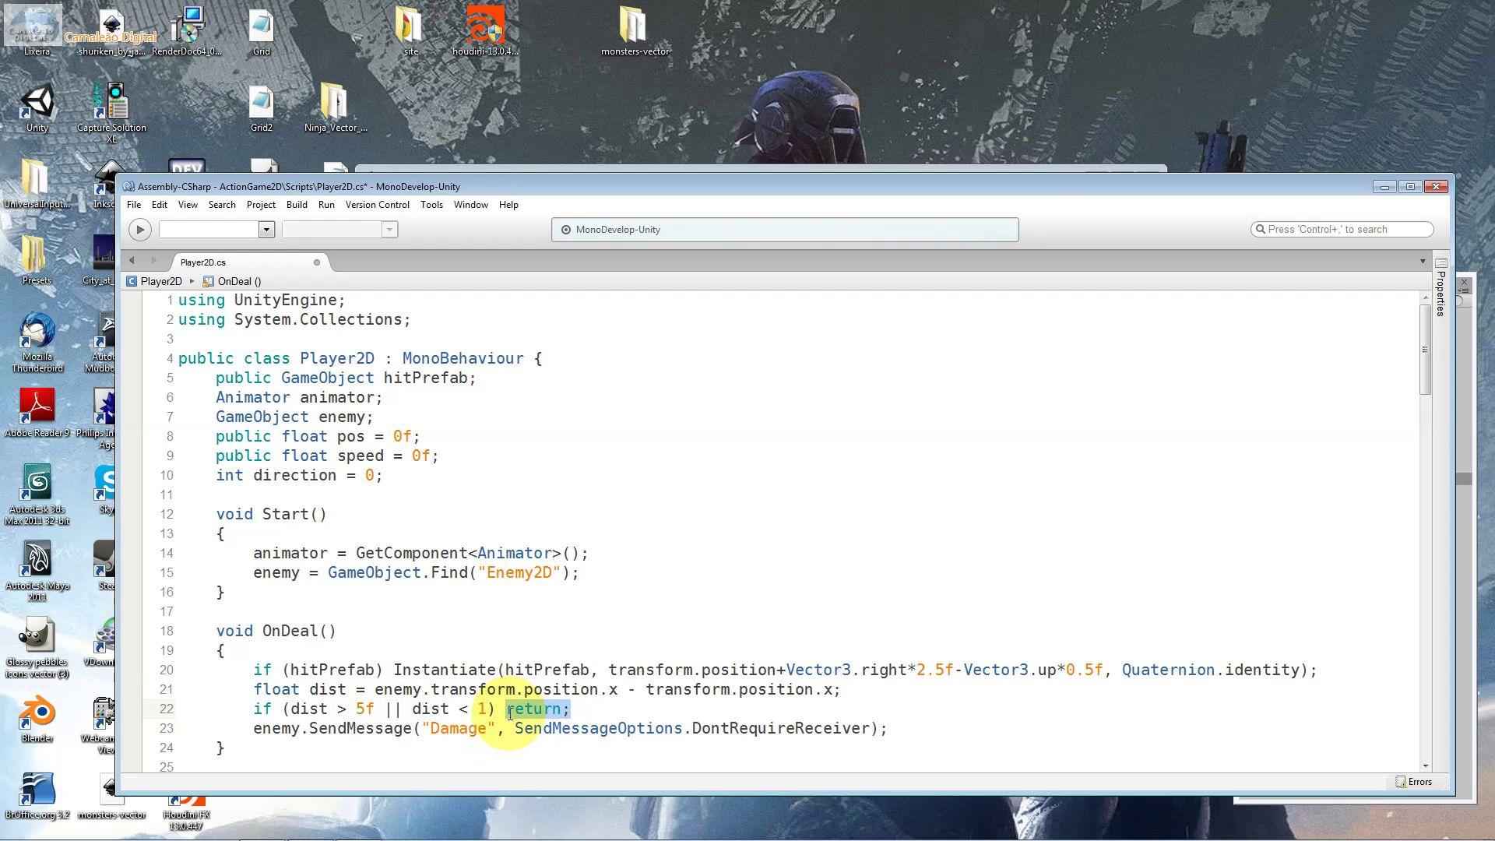
pyautogui.moveTo(888, 730); pyautogui.dragTo(875, 732)
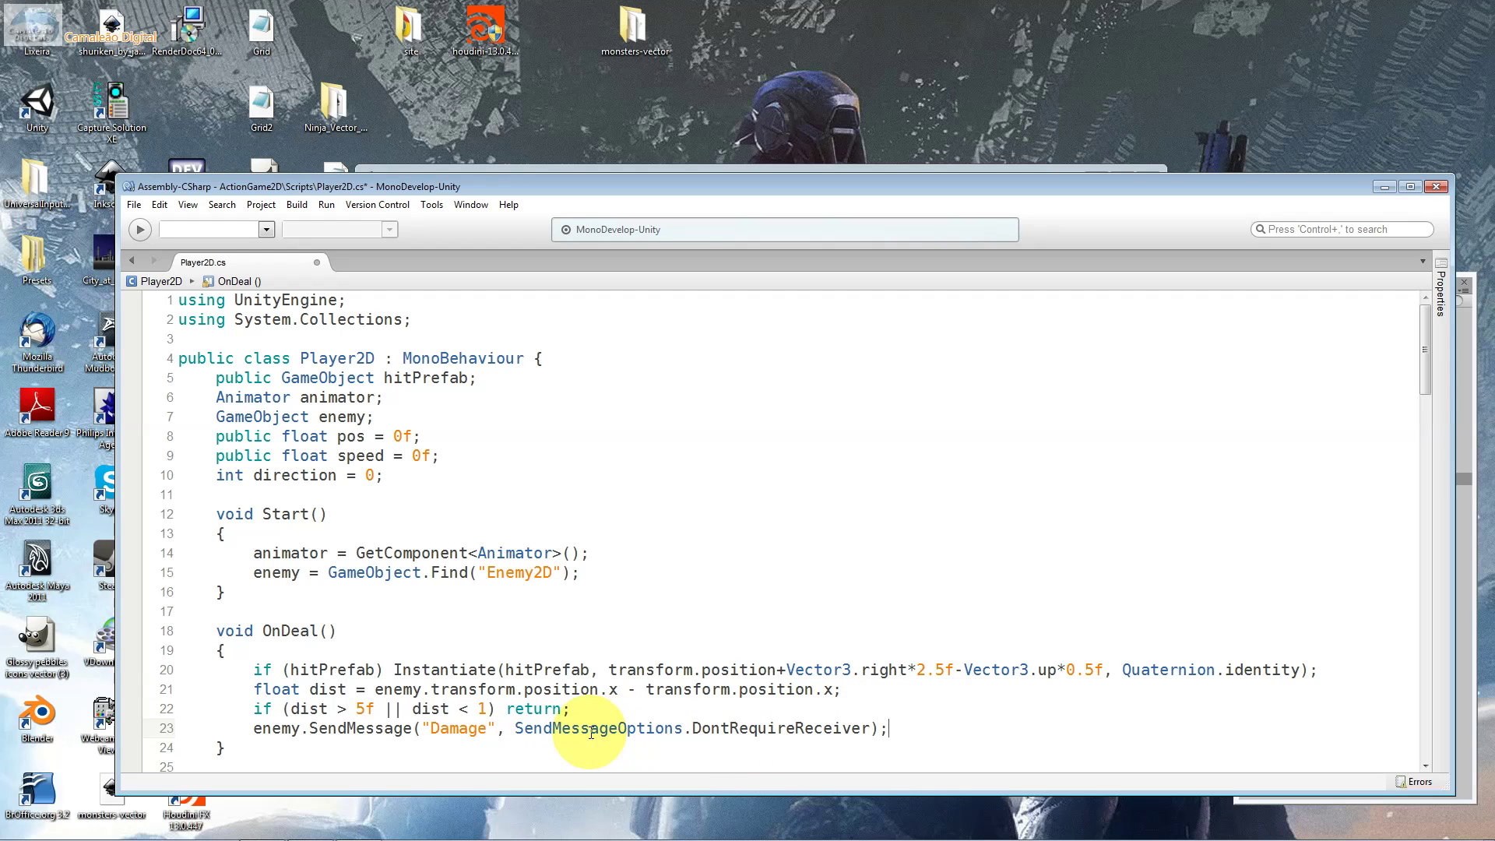
# Highlight the DontRequireReceiver, Damage and enemy parts of line 23's SendMessage call.
pyautogui.moveTo(515, 728)
pyautogui.mouseDown()
pyautogui.moveTo(898, 724)
pyautogui.moveTo(873, 722)
pyautogui.mouseUp()
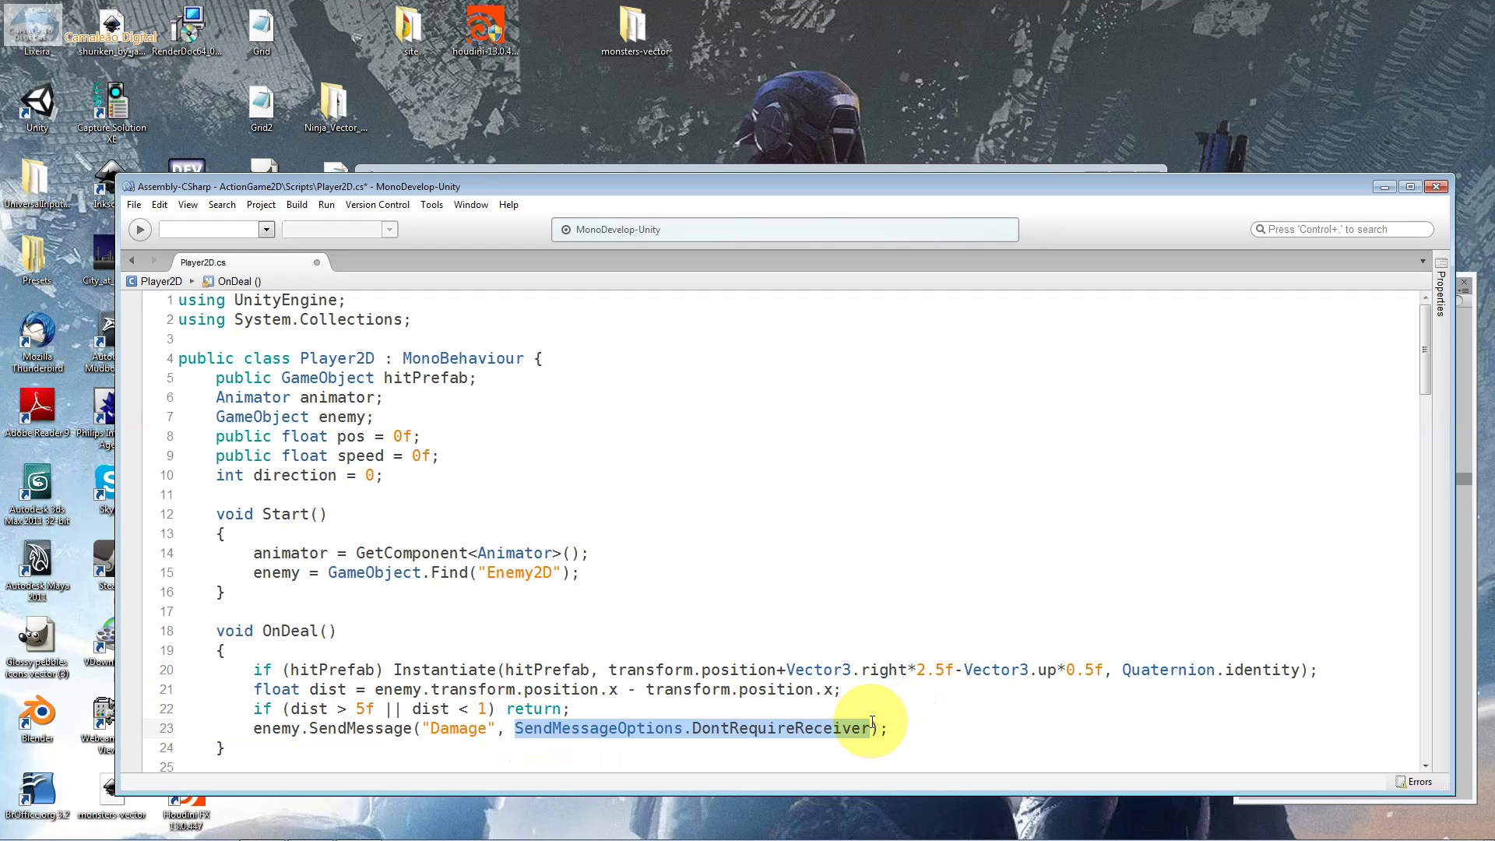
pyautogui.moveTo(486, 728); pyautogui.dragTo(437, 733)
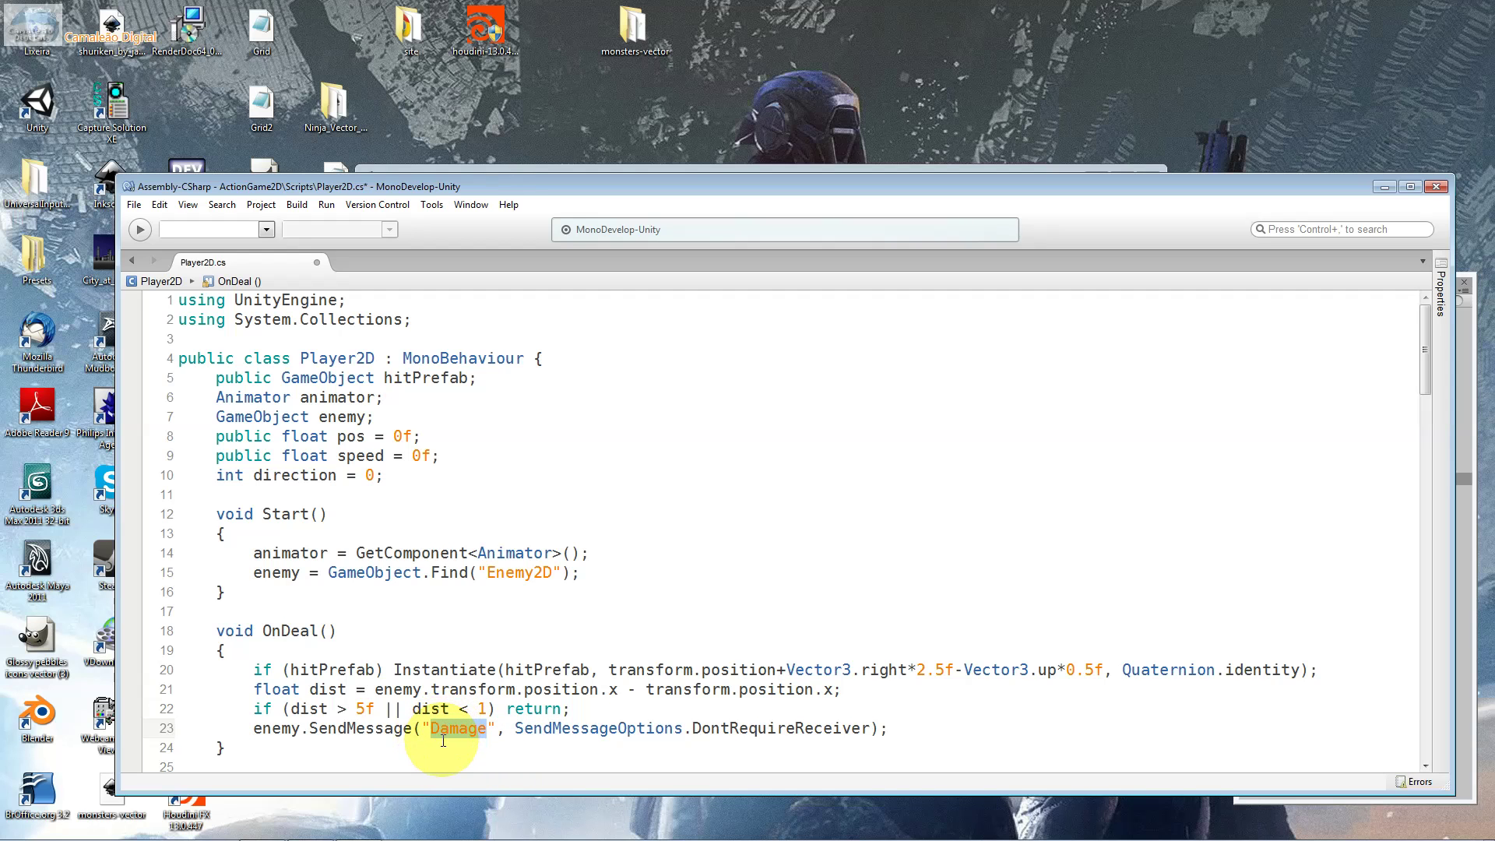
pyautogui.moveTo(411, 728); pyautogui.dragTo(309, 730)
pyautogui.doubleClick(311, 728)
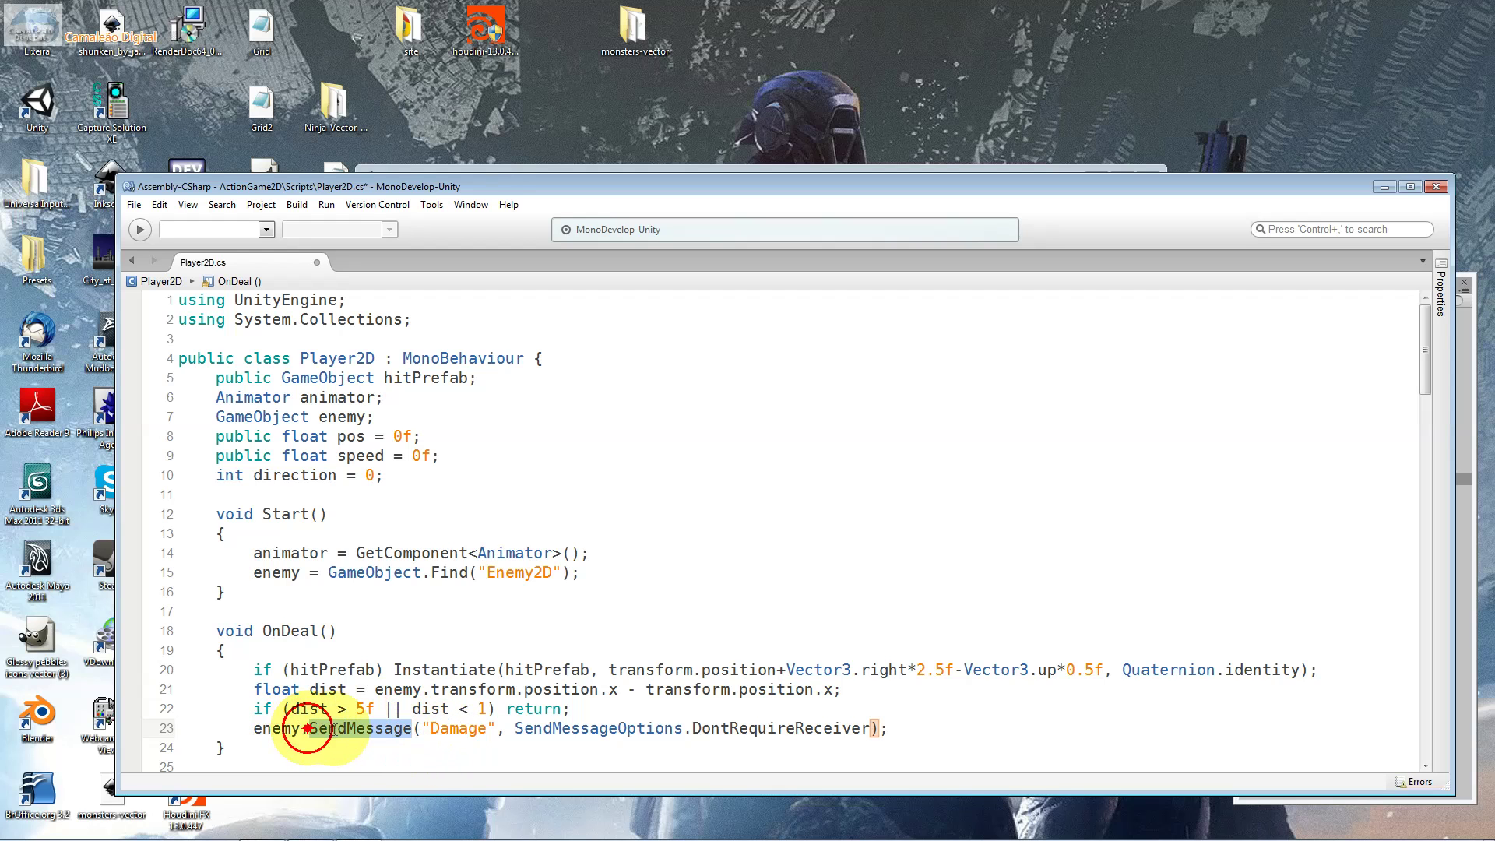
pyautogui.doubleClick(459, 728)
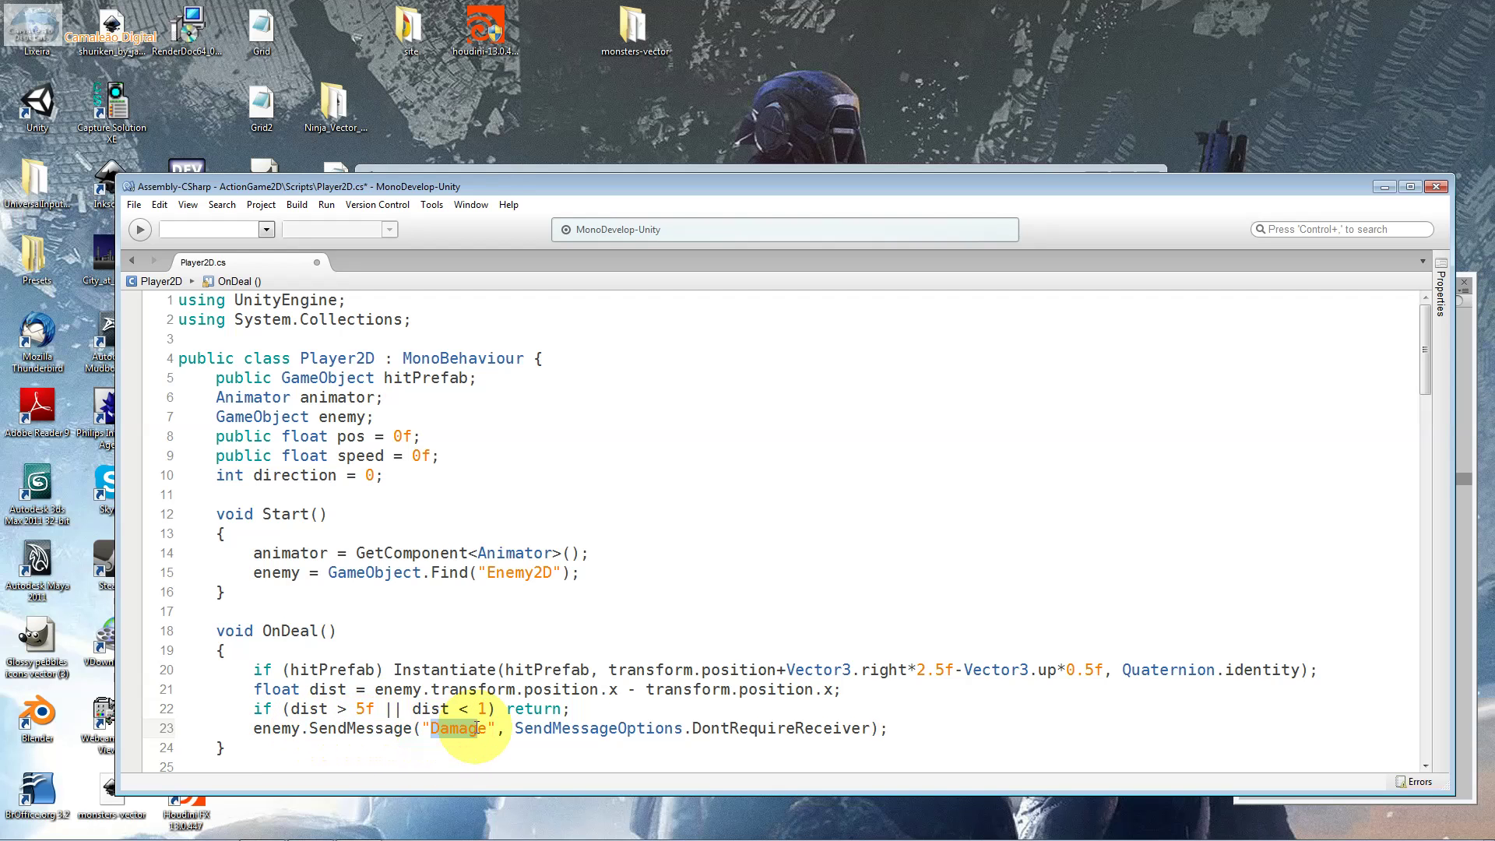
pyautogui.doubleClick(273, 728)
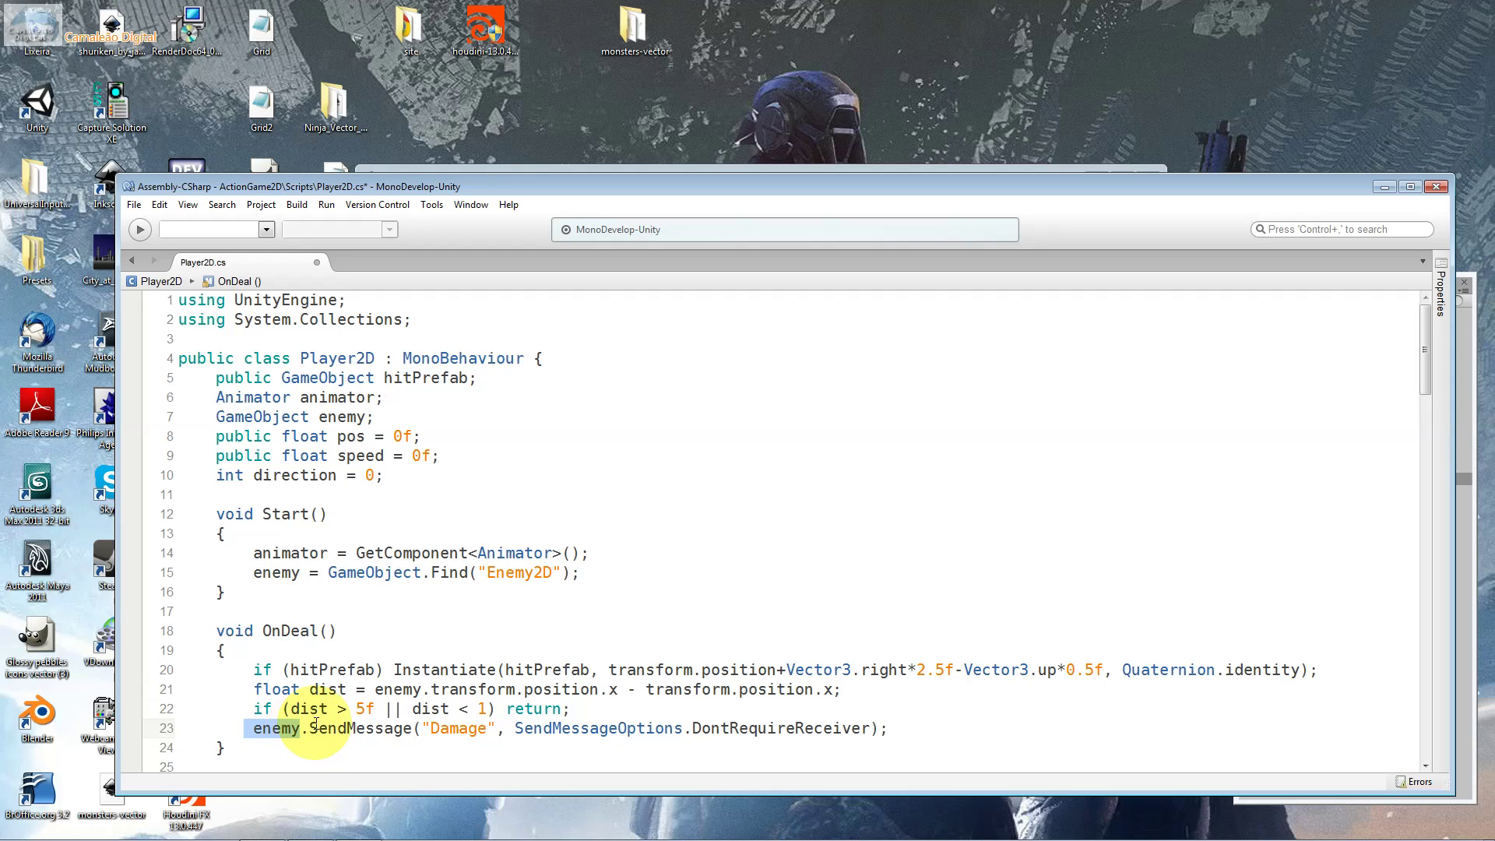
# Select the "Damage" argument, scroll through OnDeal, and return to the Unity editor.
pyautogui.moveTo(316, 724)
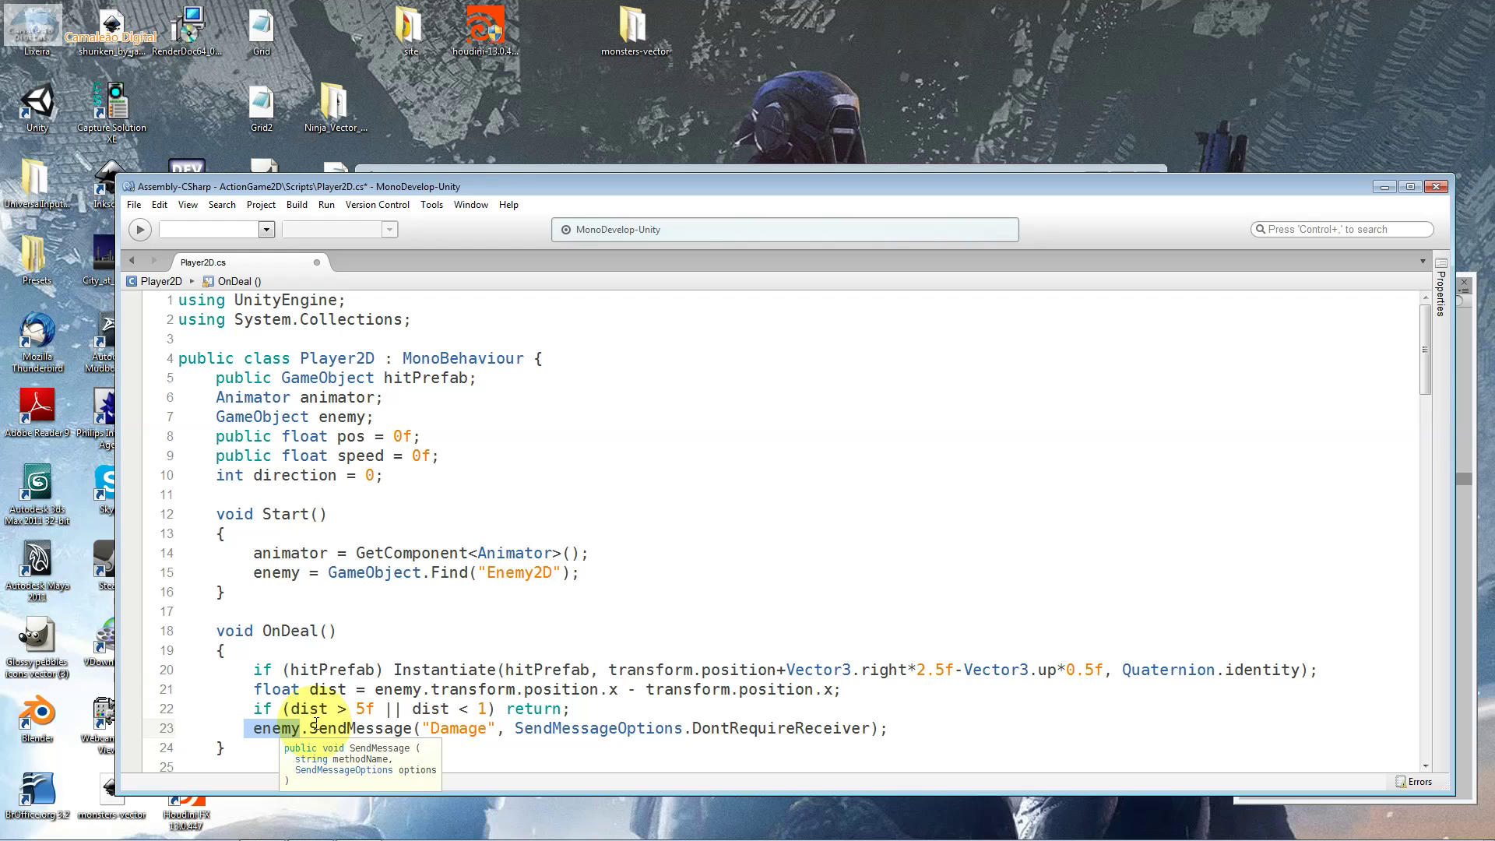
pyautogui.moveTo(431, 728); pyautogui.dragTo(488, 728)
pyautogui.moveTo(489, 728)
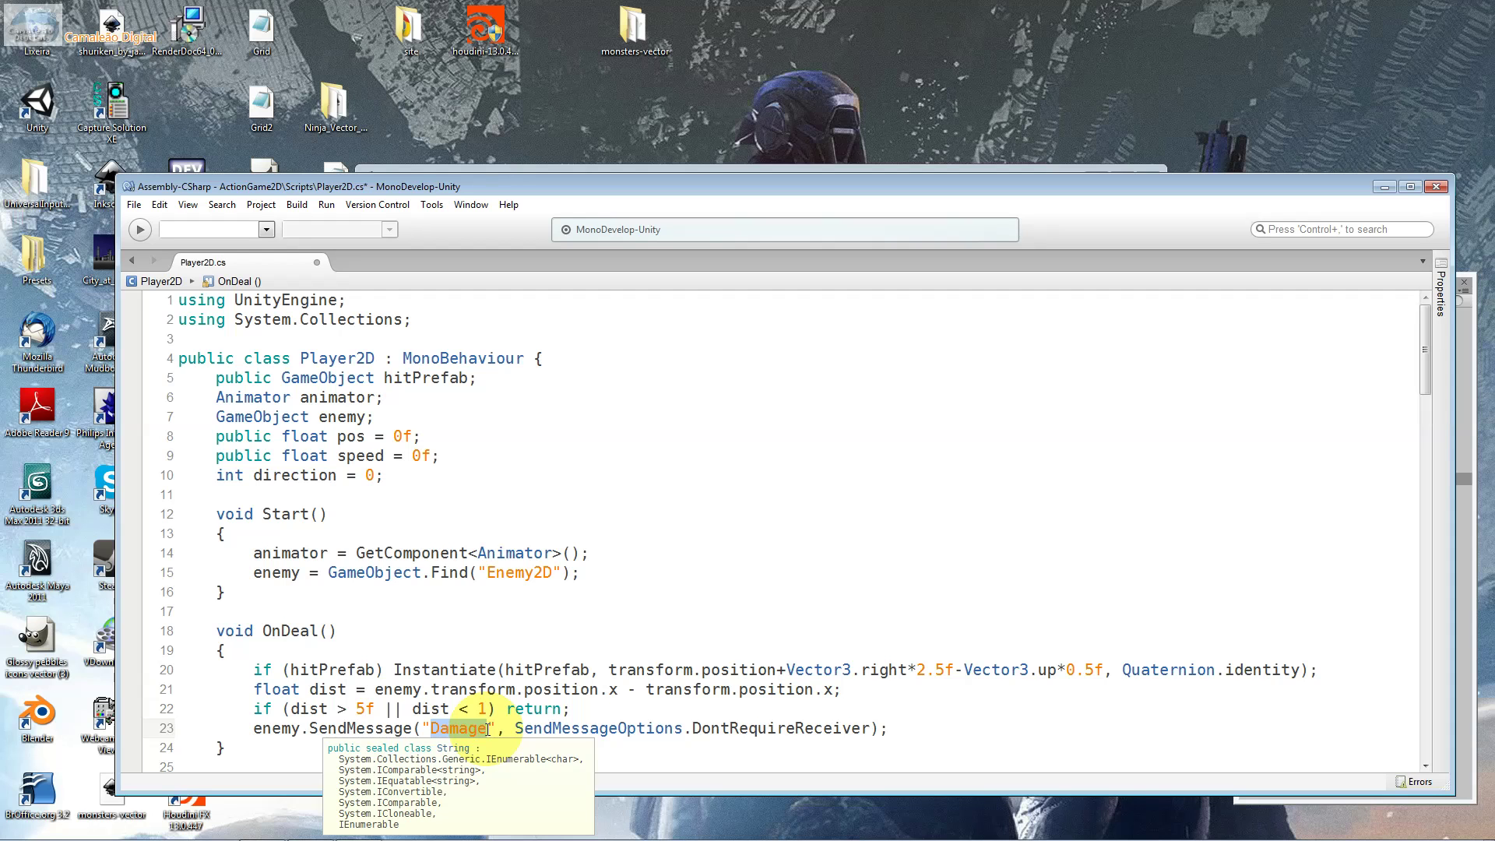
pyautogui.scroll(-2, 678, 662)
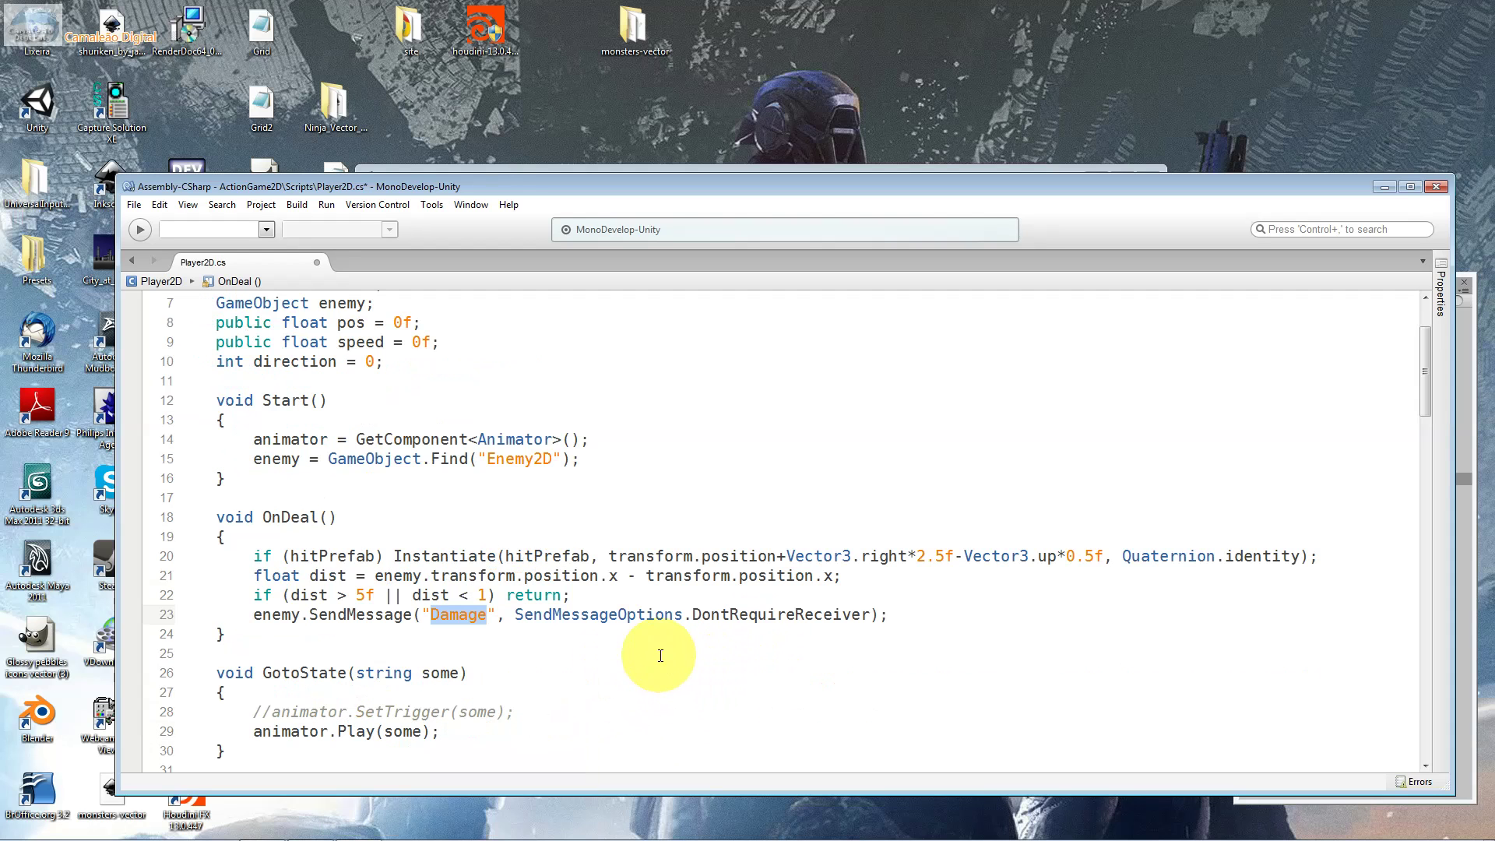
pyautogui.click(1385, 187)
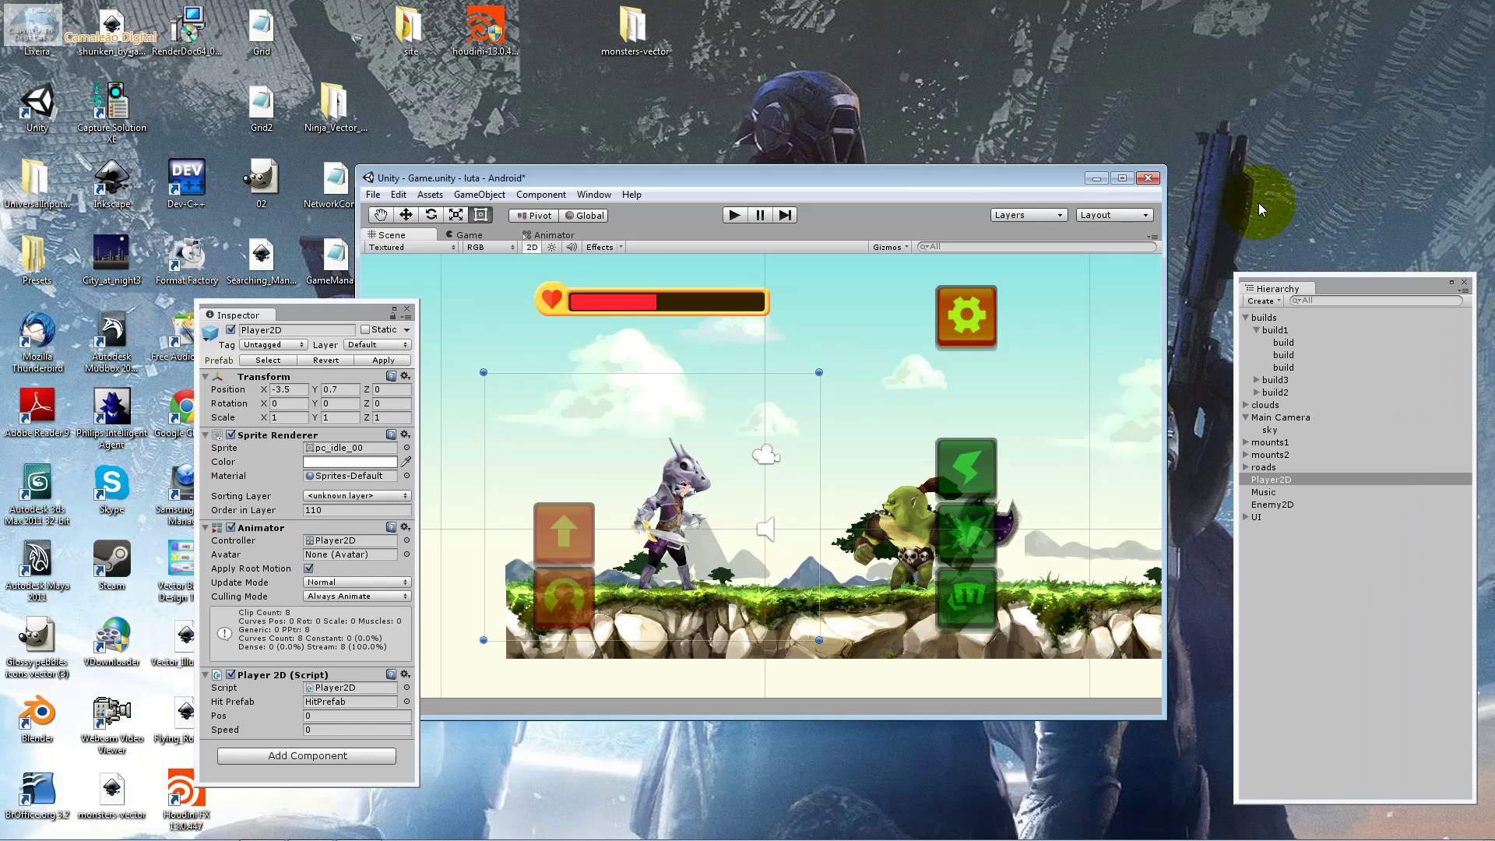
# Play-test a jump and two attacks on the orc, stop play mode, and return to MonoDevelop.
pyautogui.click(732, 216)
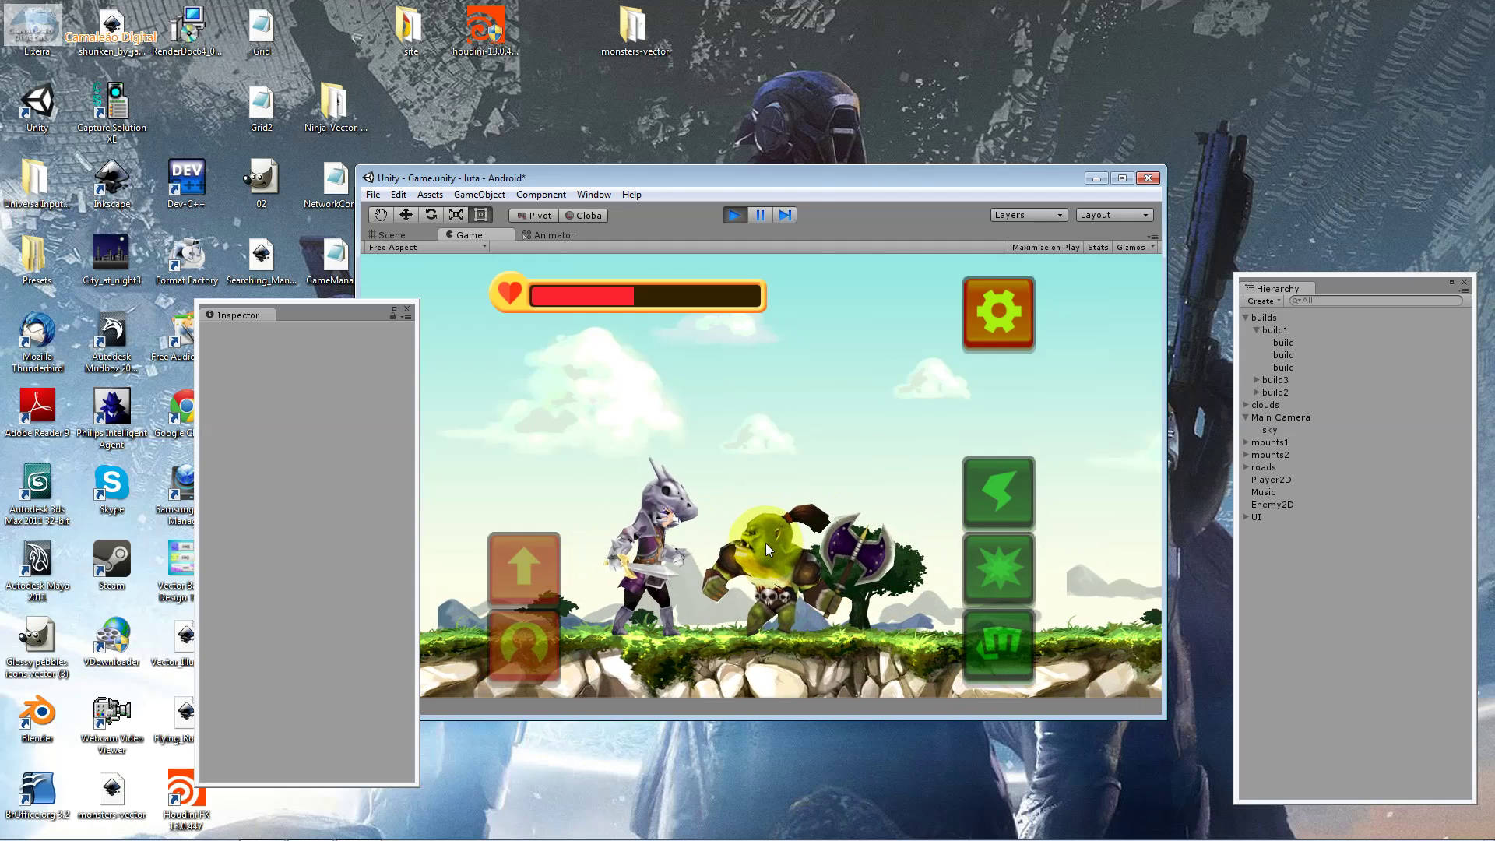
pyautogui.click(511, 584)
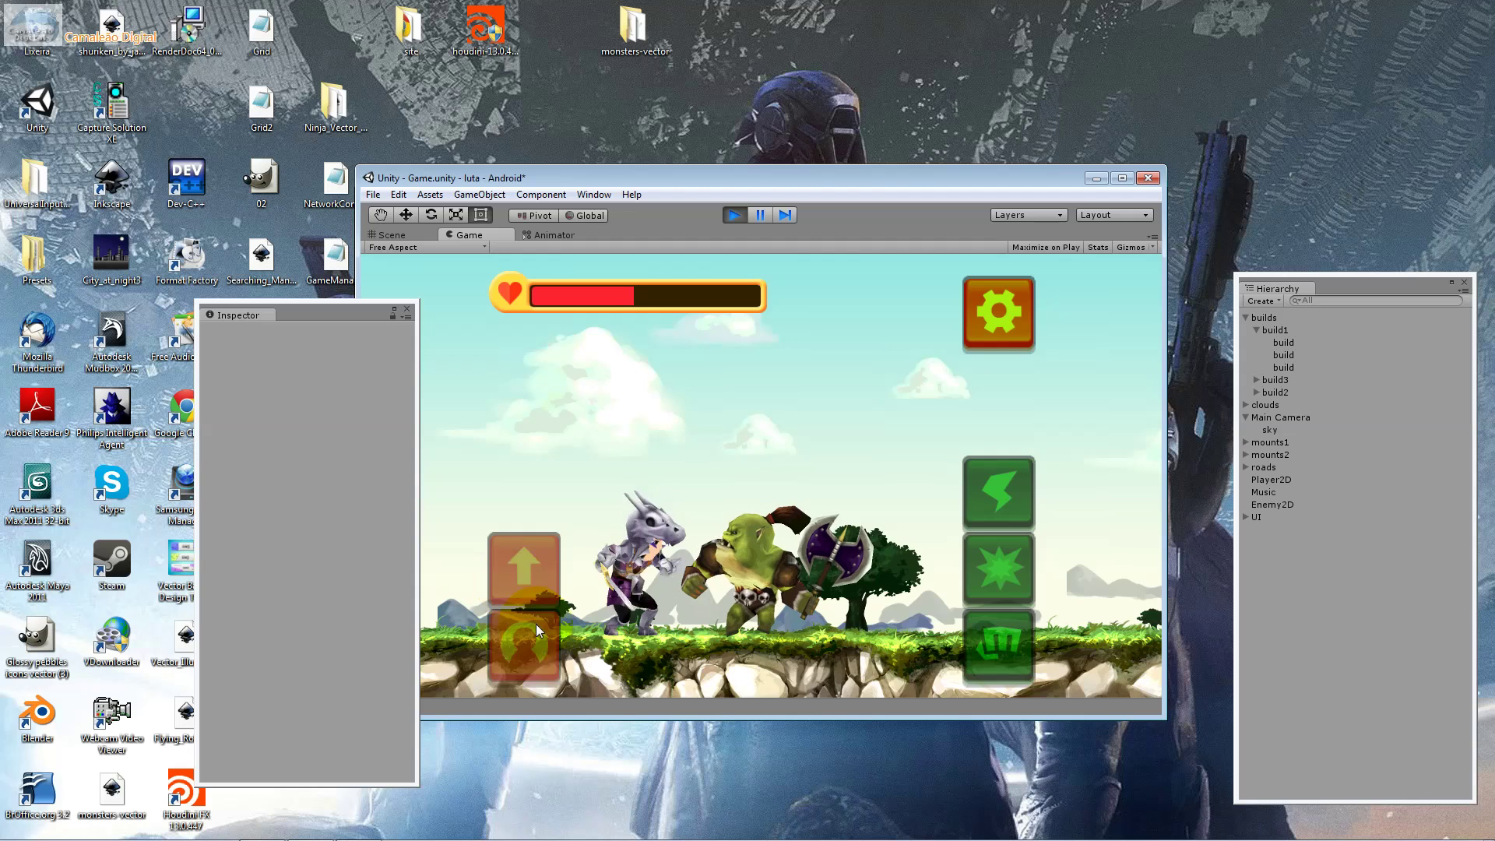
pyautogui.click(1022, 483)
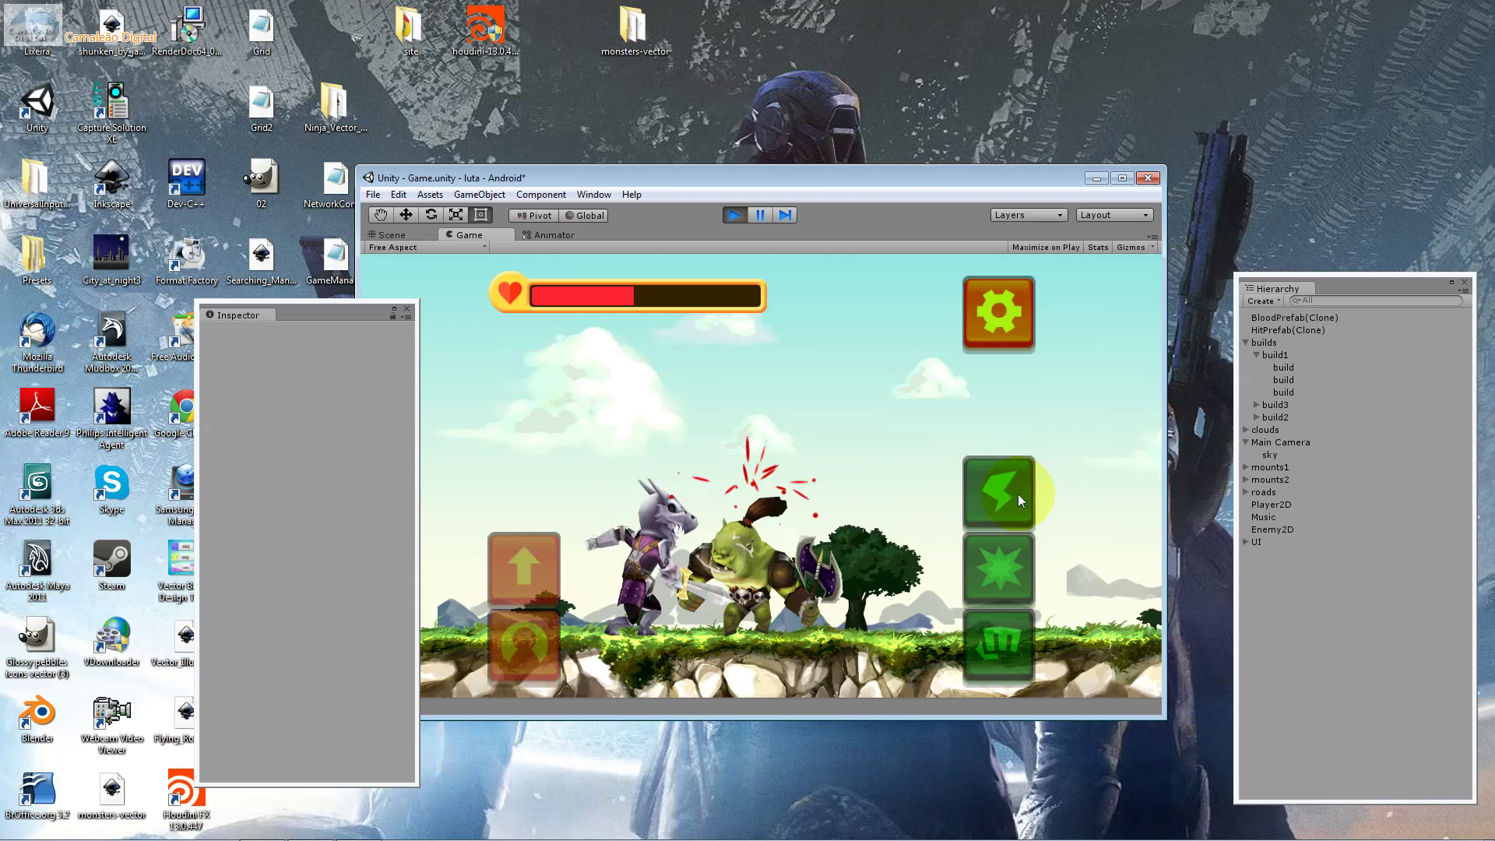
pyautogui.click(1003, 549)
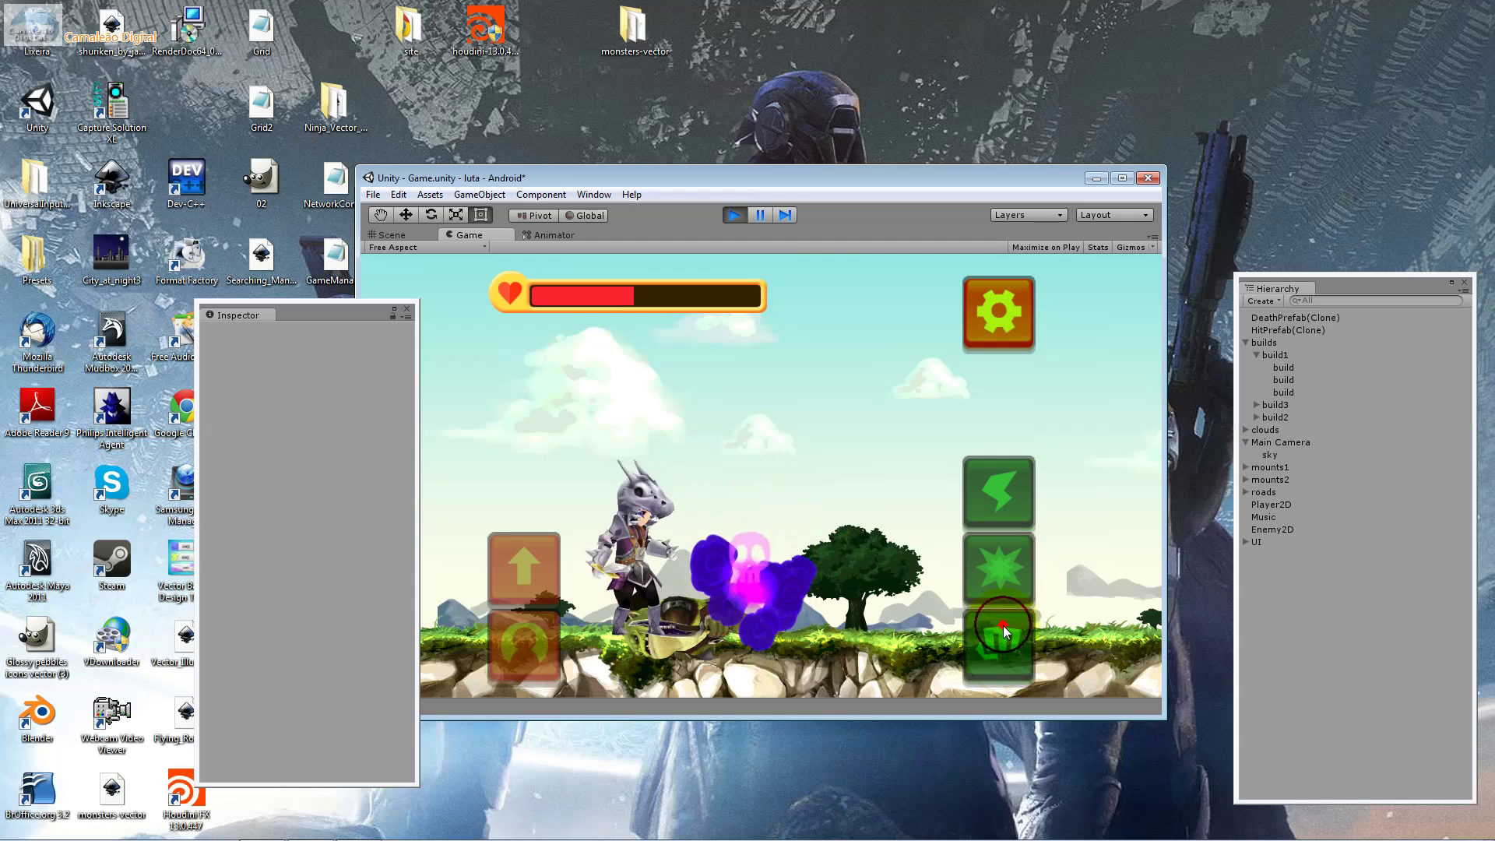
pyautogui.click(726, 218)
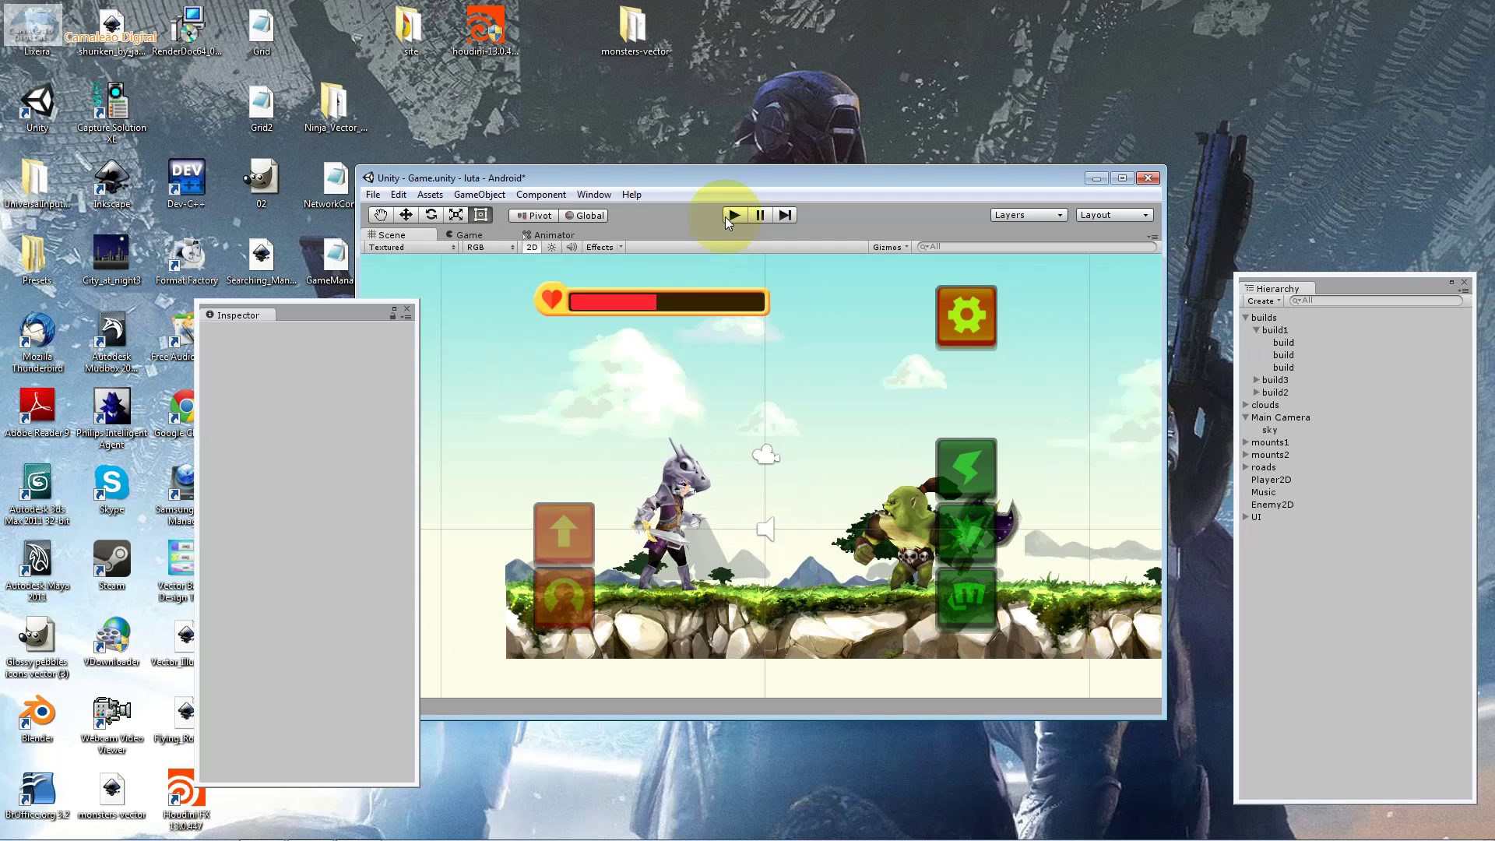
pyautogui.click(646, 302)
pyautogui.hotkey('alt', 'Tab')
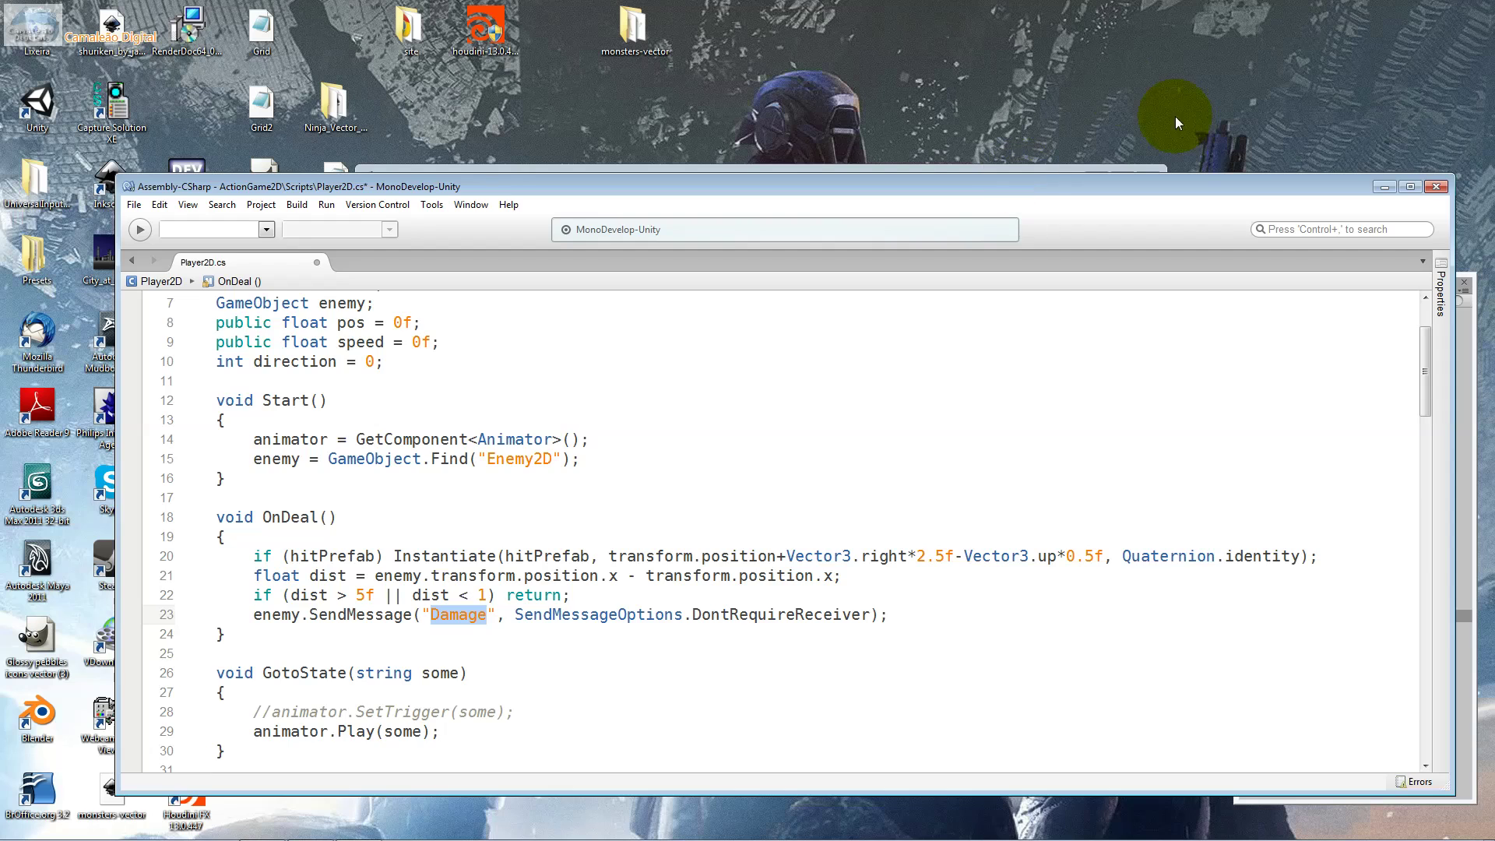
# Check the Jump, Run, Attack3, Attack2 and Attack1 Click Message settings, then place Player2D.cs over Unity's lower half.
pyautogui.moveTo(1015, 194); pyautogui.dragTo(993, 530)
pyautogui.click(550, 509)
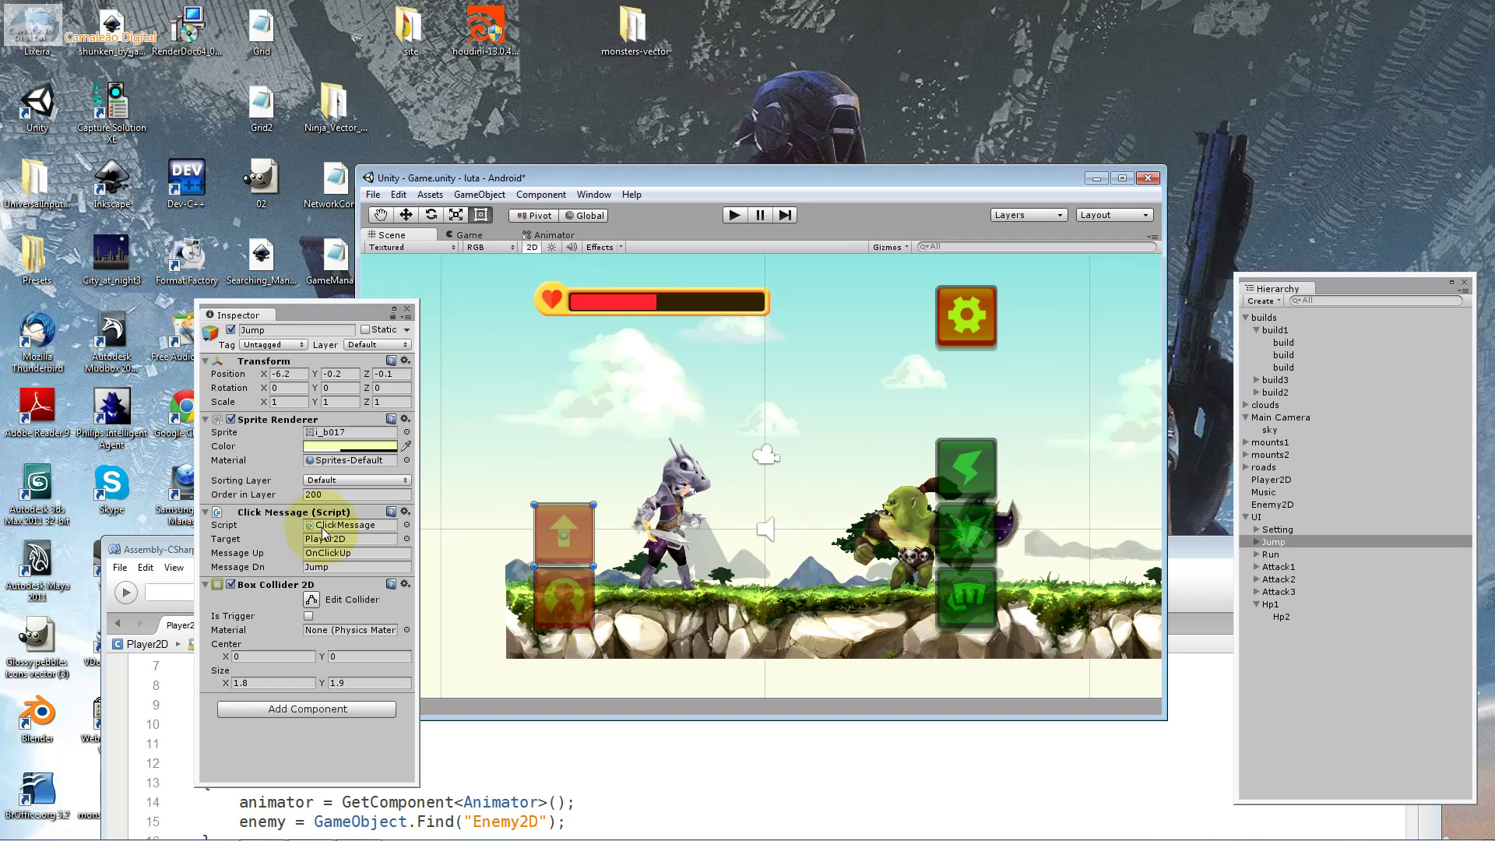
pyautogui.click(546, 600)
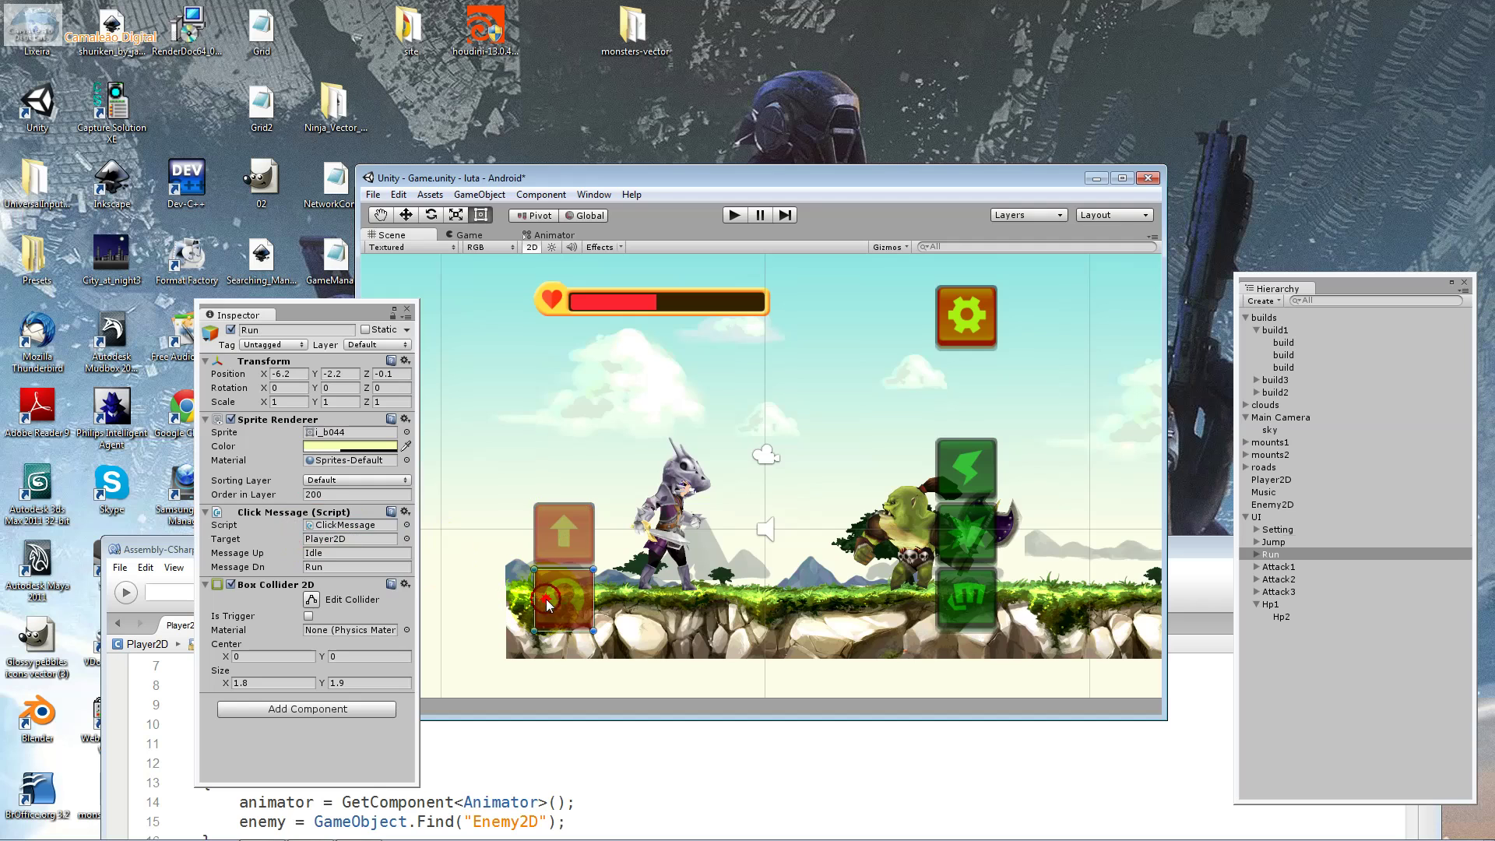
pyautogui.click(966, 472)
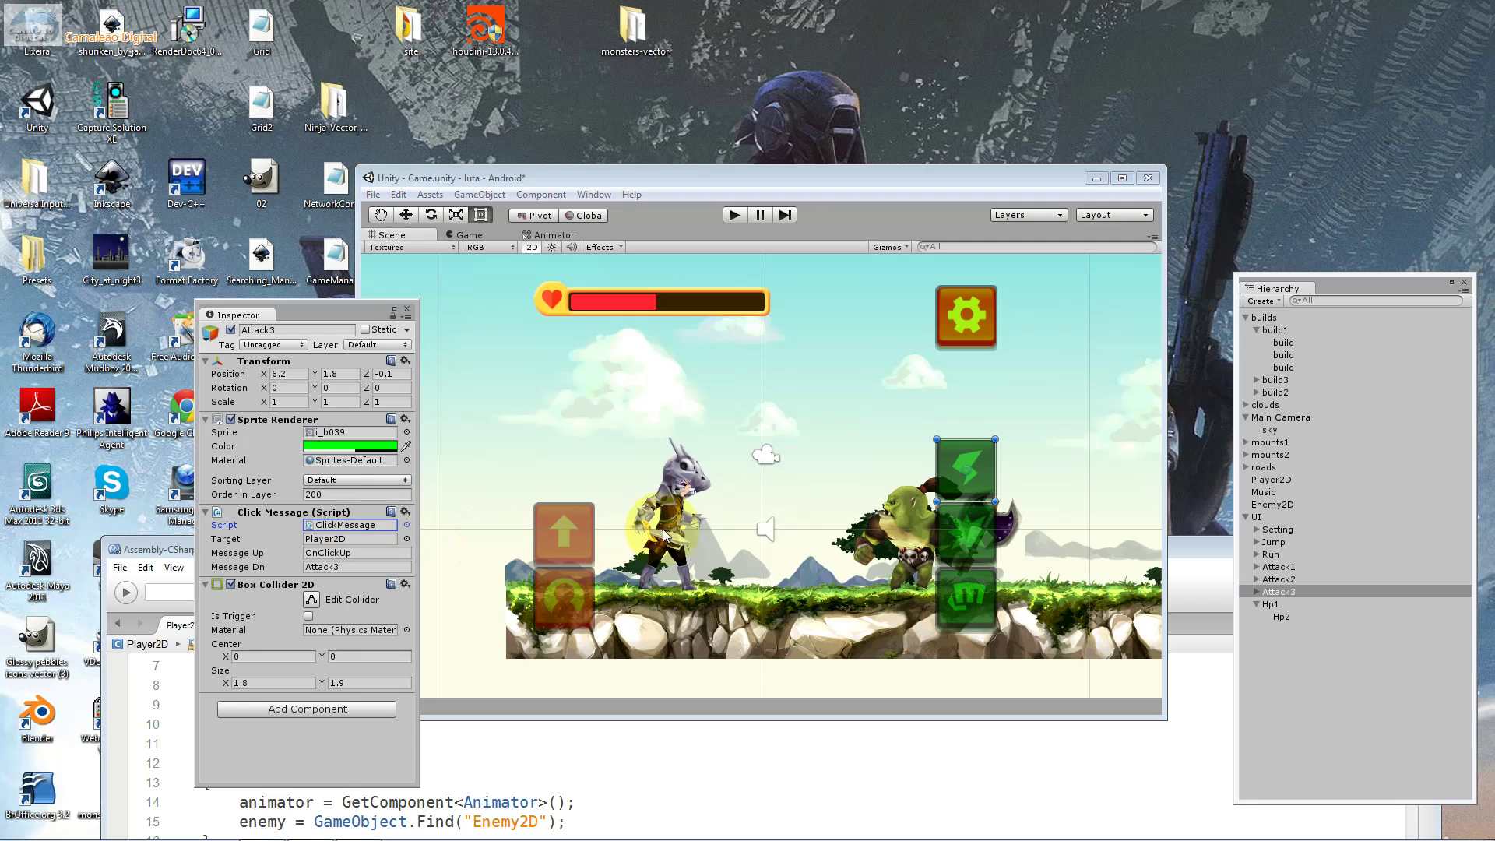
pyautogui.click(953, 537)
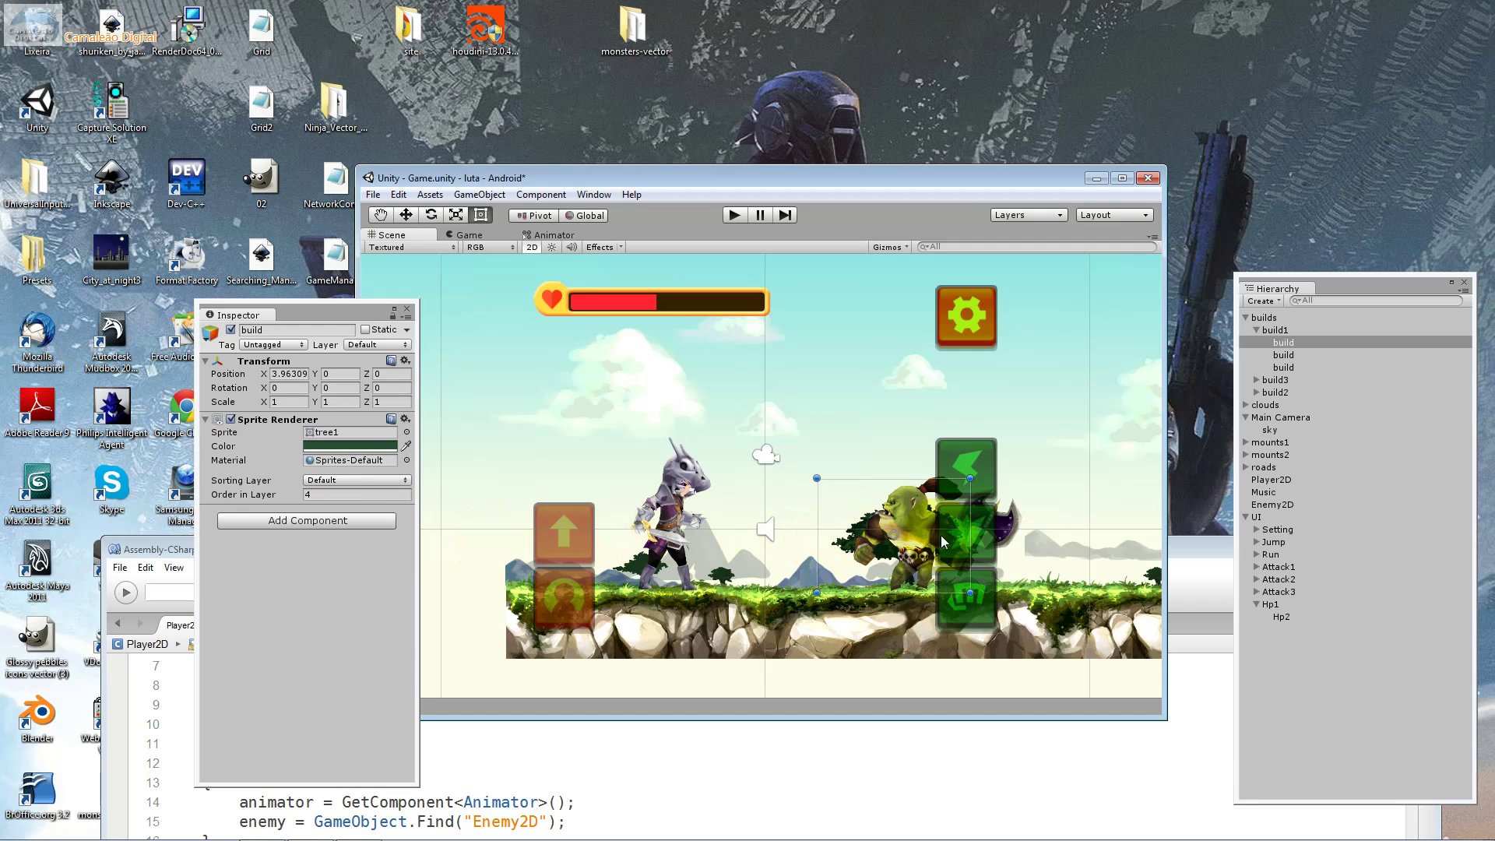
pyautogui.click(989, 543)
pyautogui.click(988, 594)
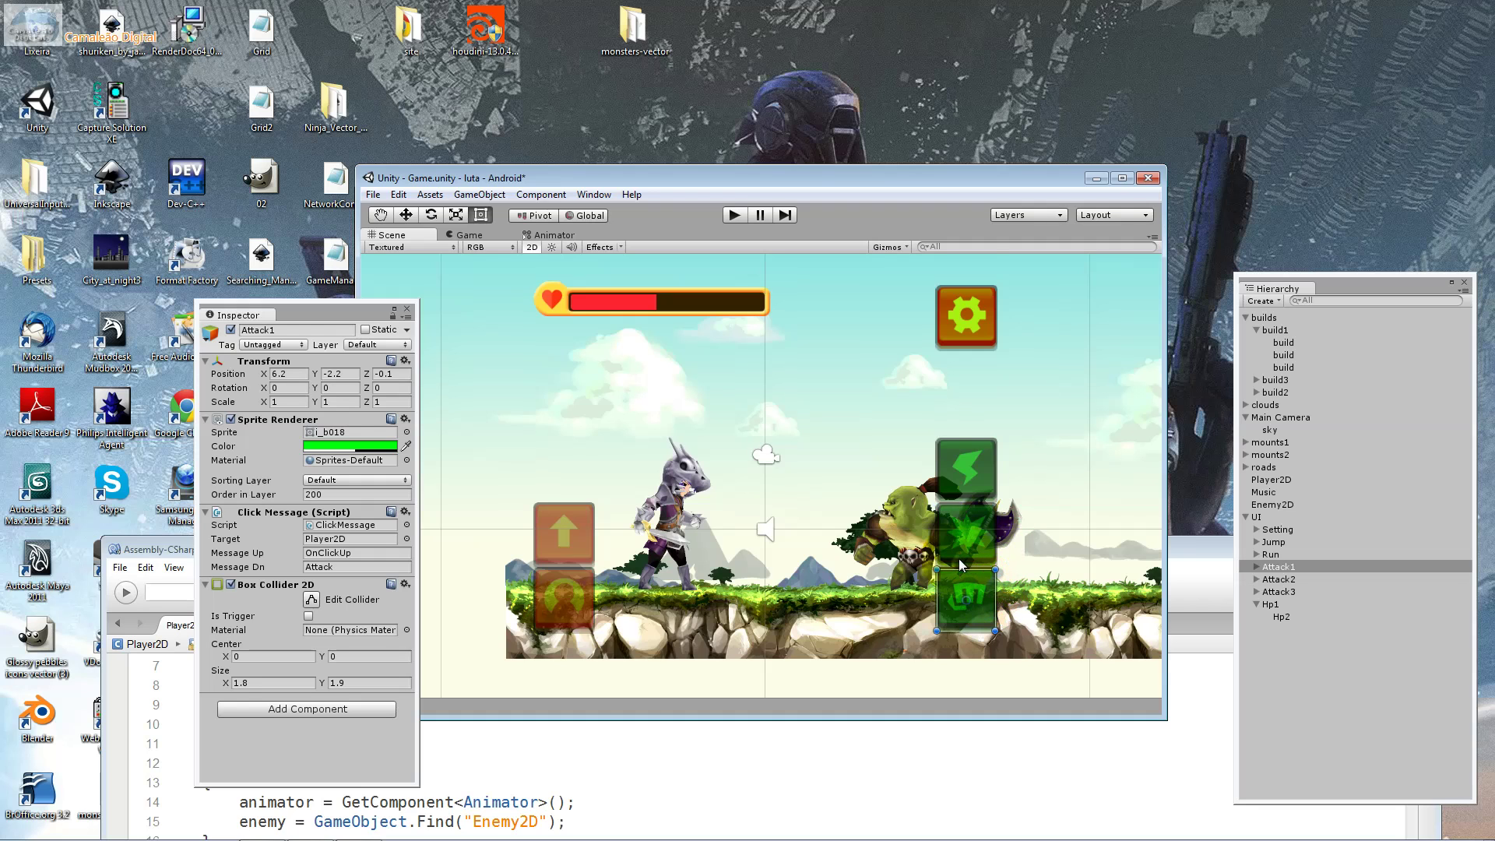
pyautogui.click(324, 529)
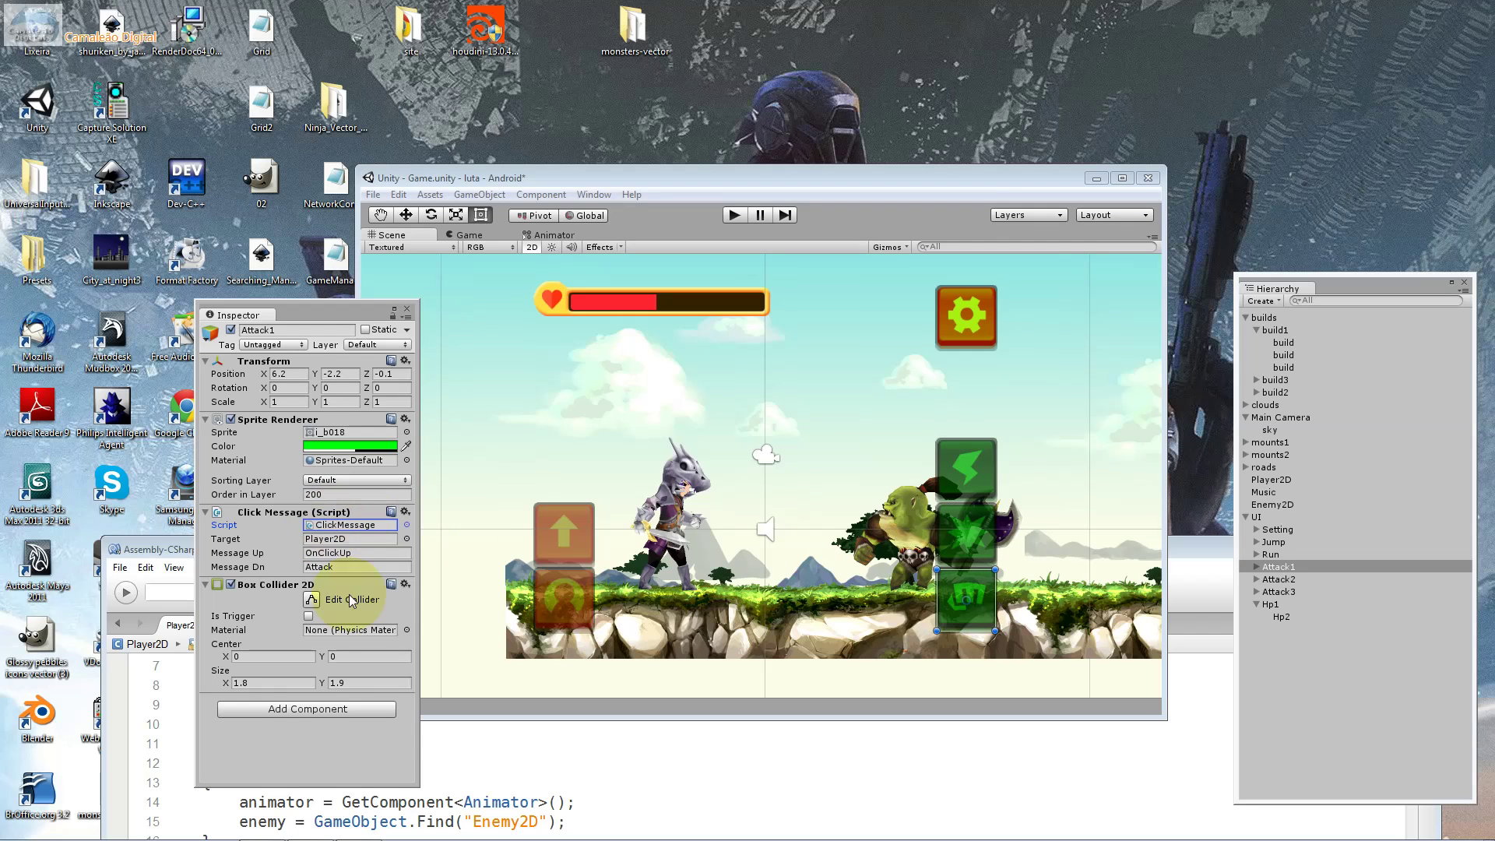
pyautogui.click(535, 795)
pyautogui.moveTo(296, 569); pyautogui.dragTo(368, 386)
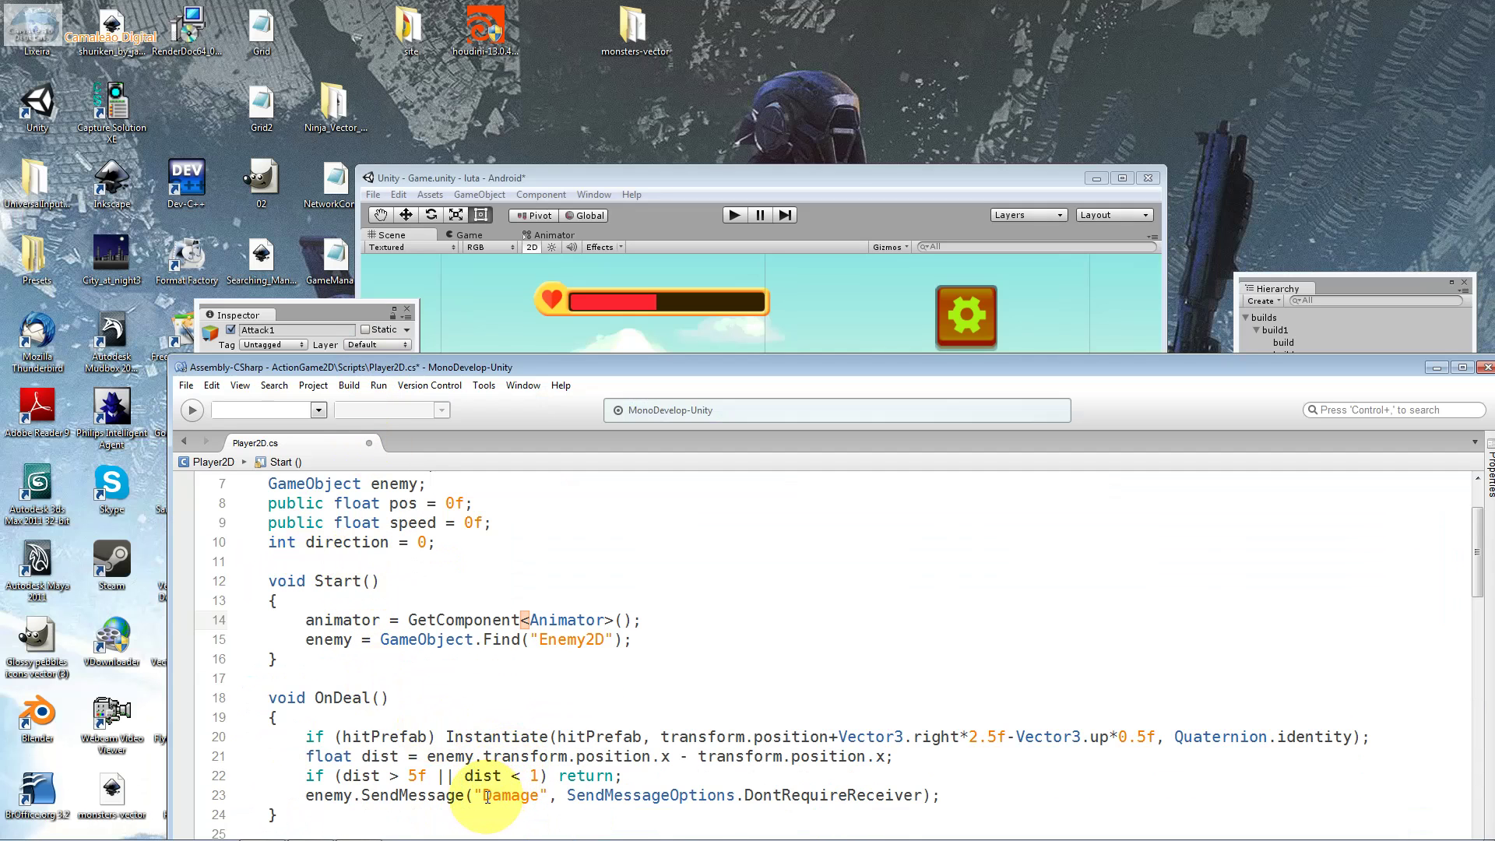
# Reselect the "Damage" argument on line 23, glance at Unity, and return to MonoDevelop.
pyautogui.moveTo(483, 796); pyautogui.dragTo(539, 795)
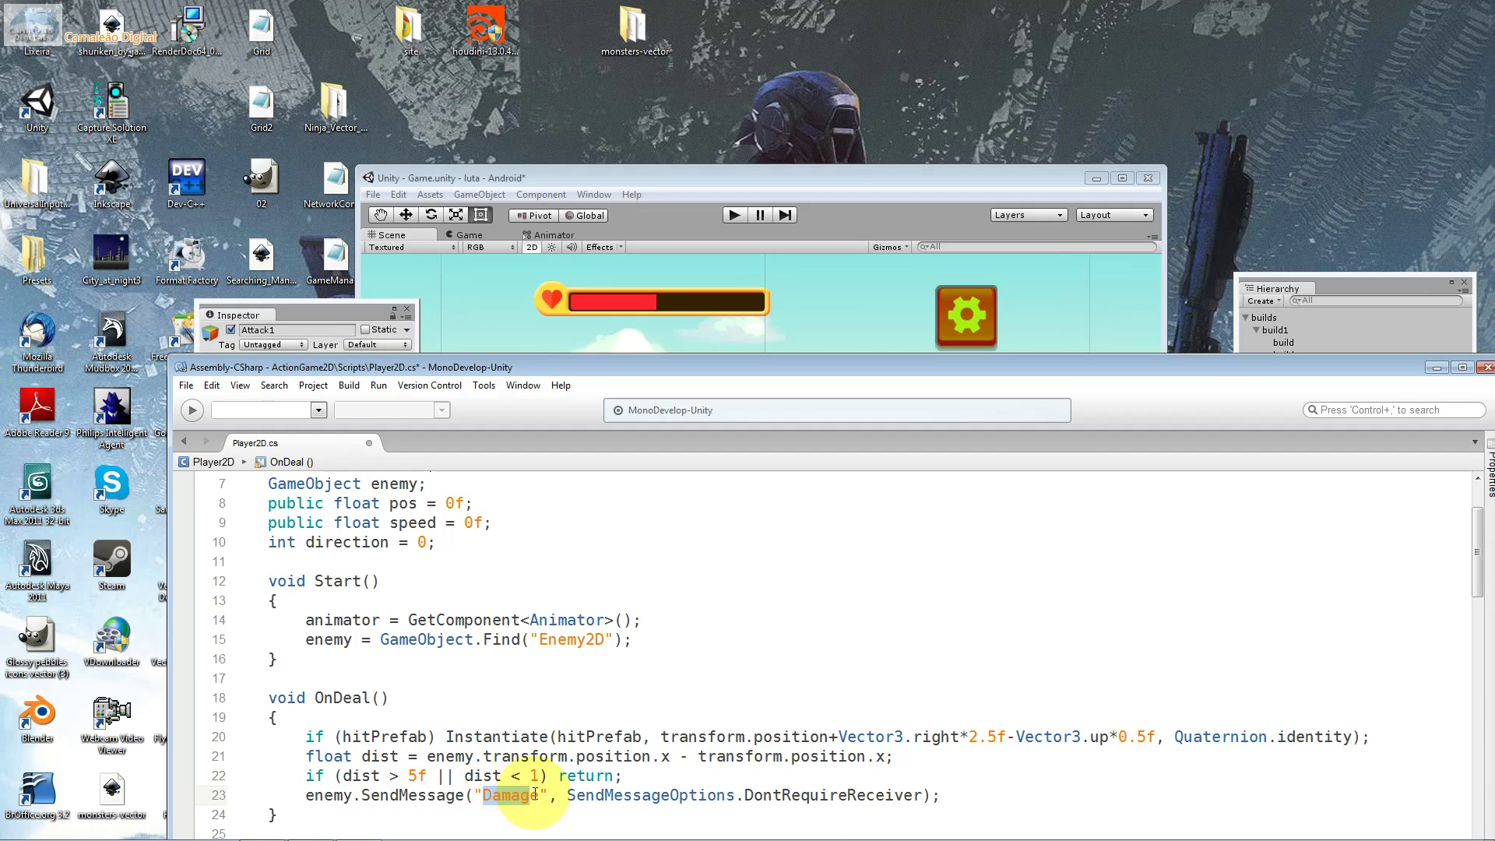
pyautogui.doubleClick(460, 795)
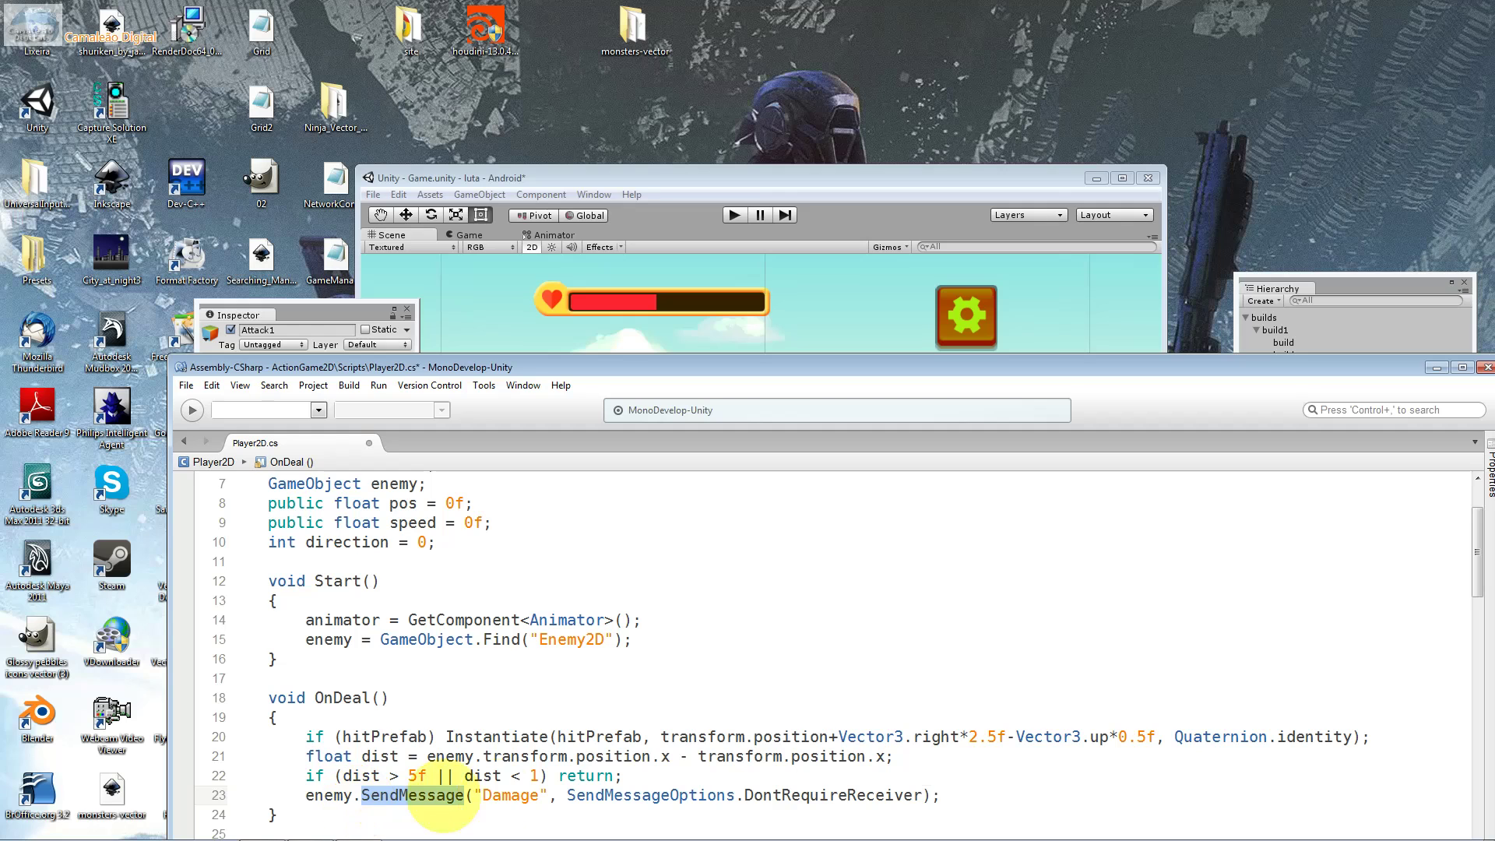
pyautogui.moveTo(488, 796); pyautogui.dragTo(542, 795)
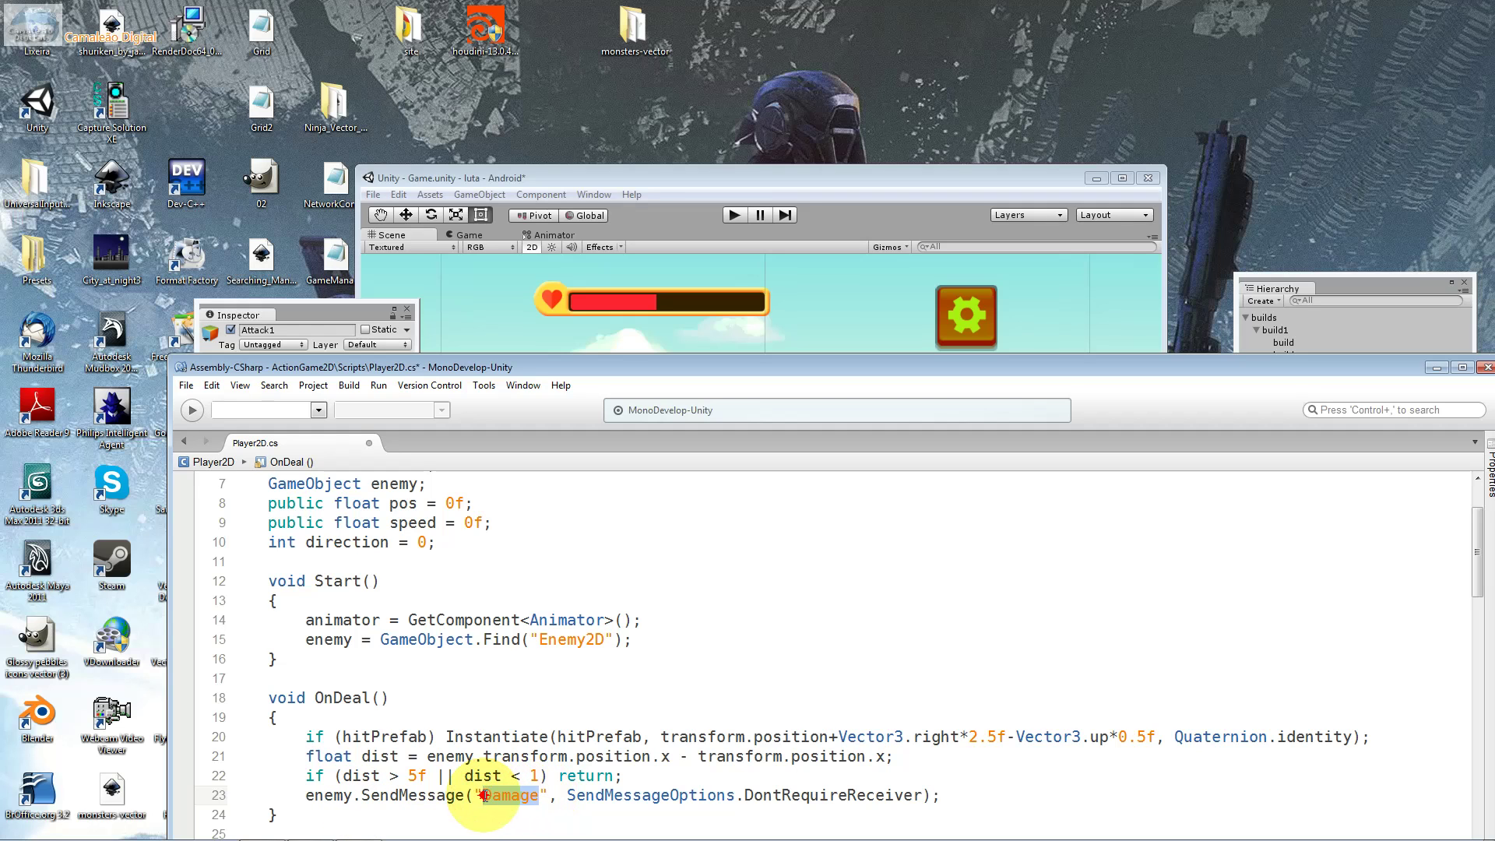
pyautogui.click(1437, 367)
pyautogui.click(897, 502)
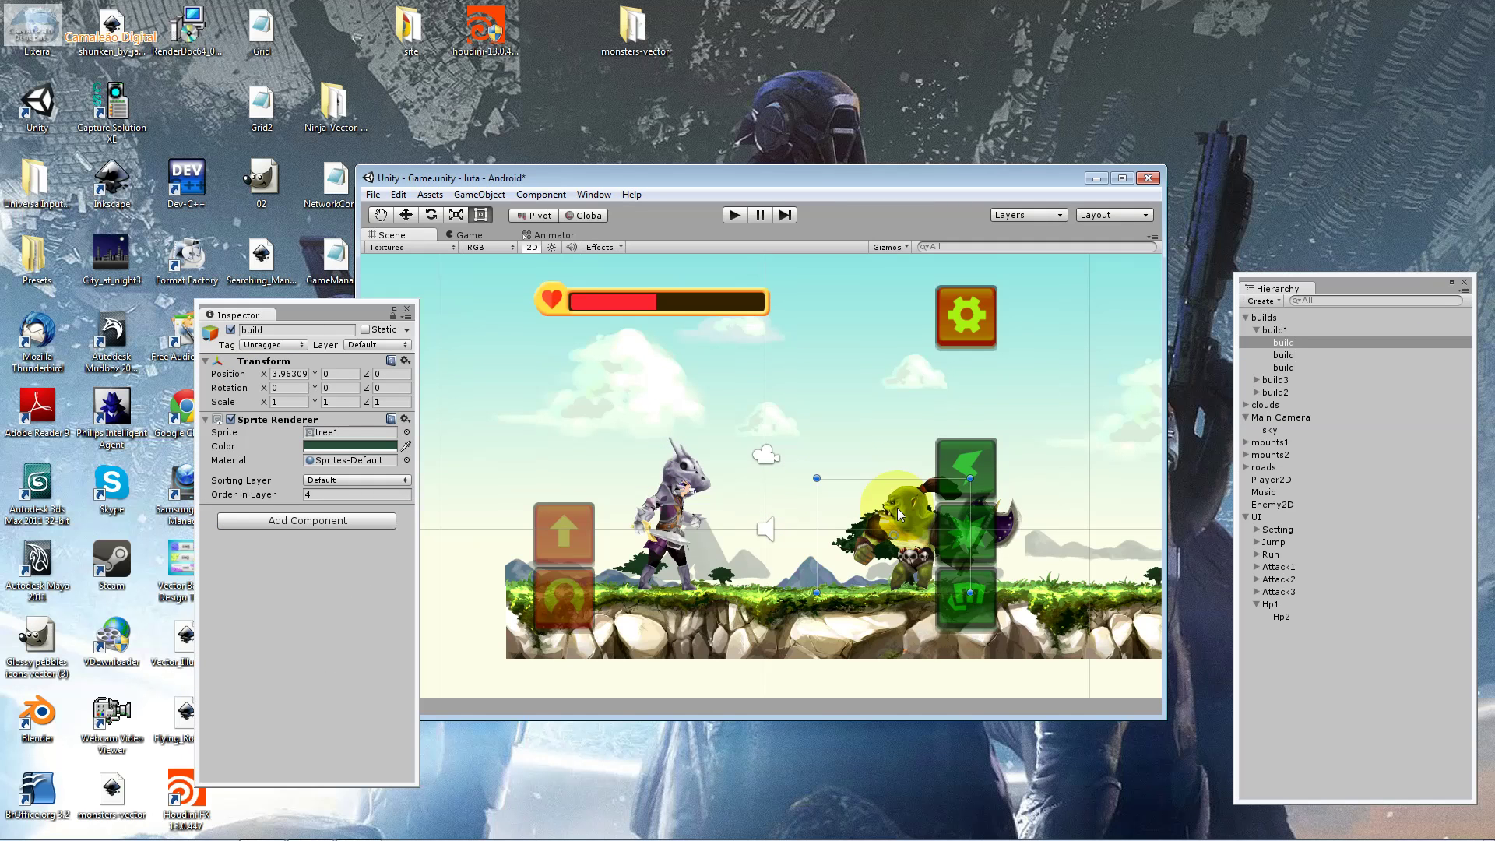
pyautogui.hotkey('alt', 'Tab')
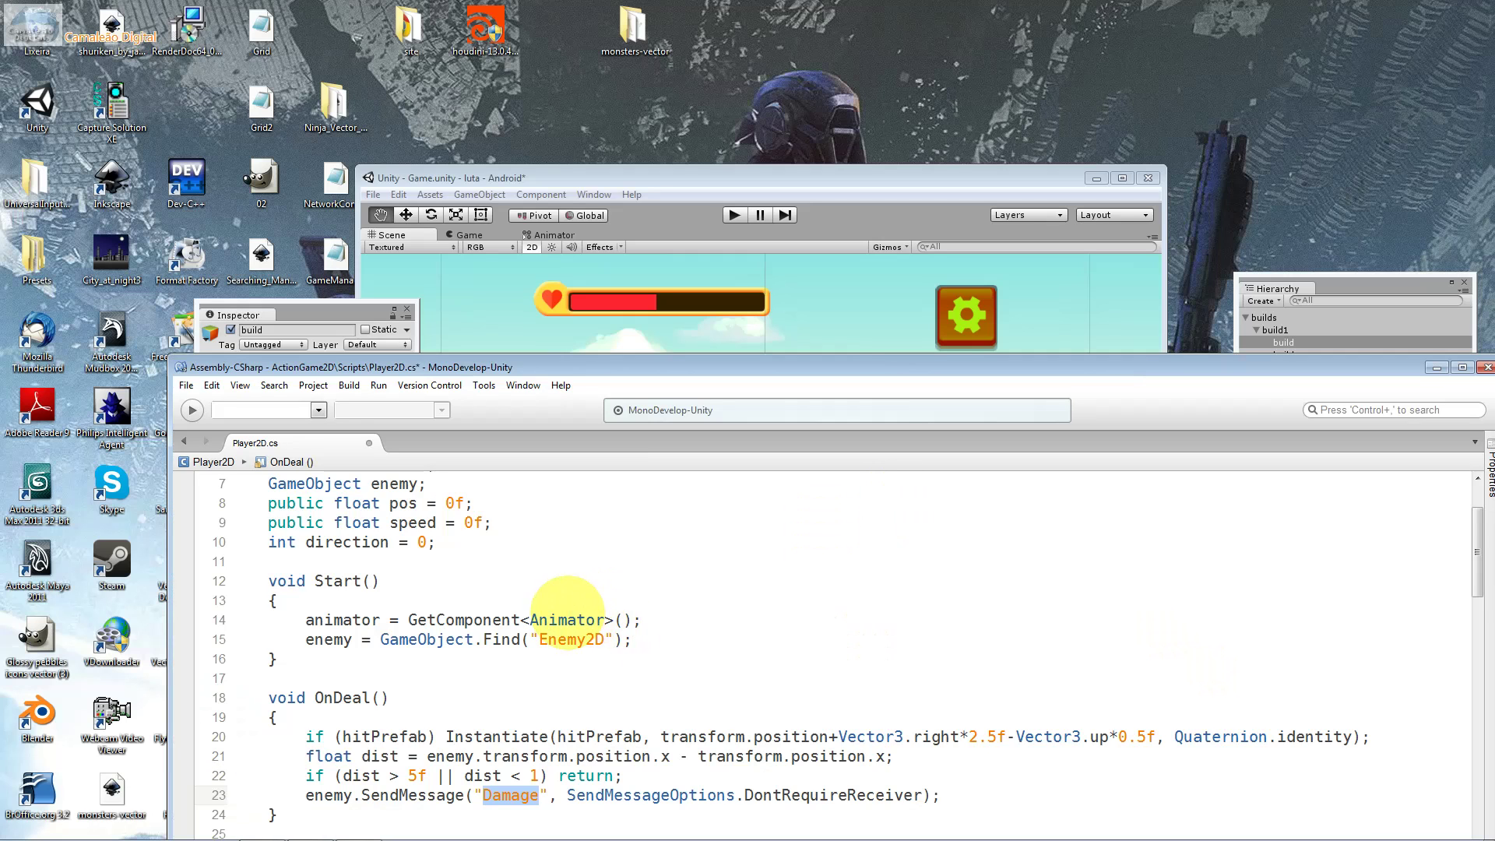
# Select Player2D.cs from line 1 to OnDeal's closing brace and move the editor window up.
pyautogui.click(281, 810)
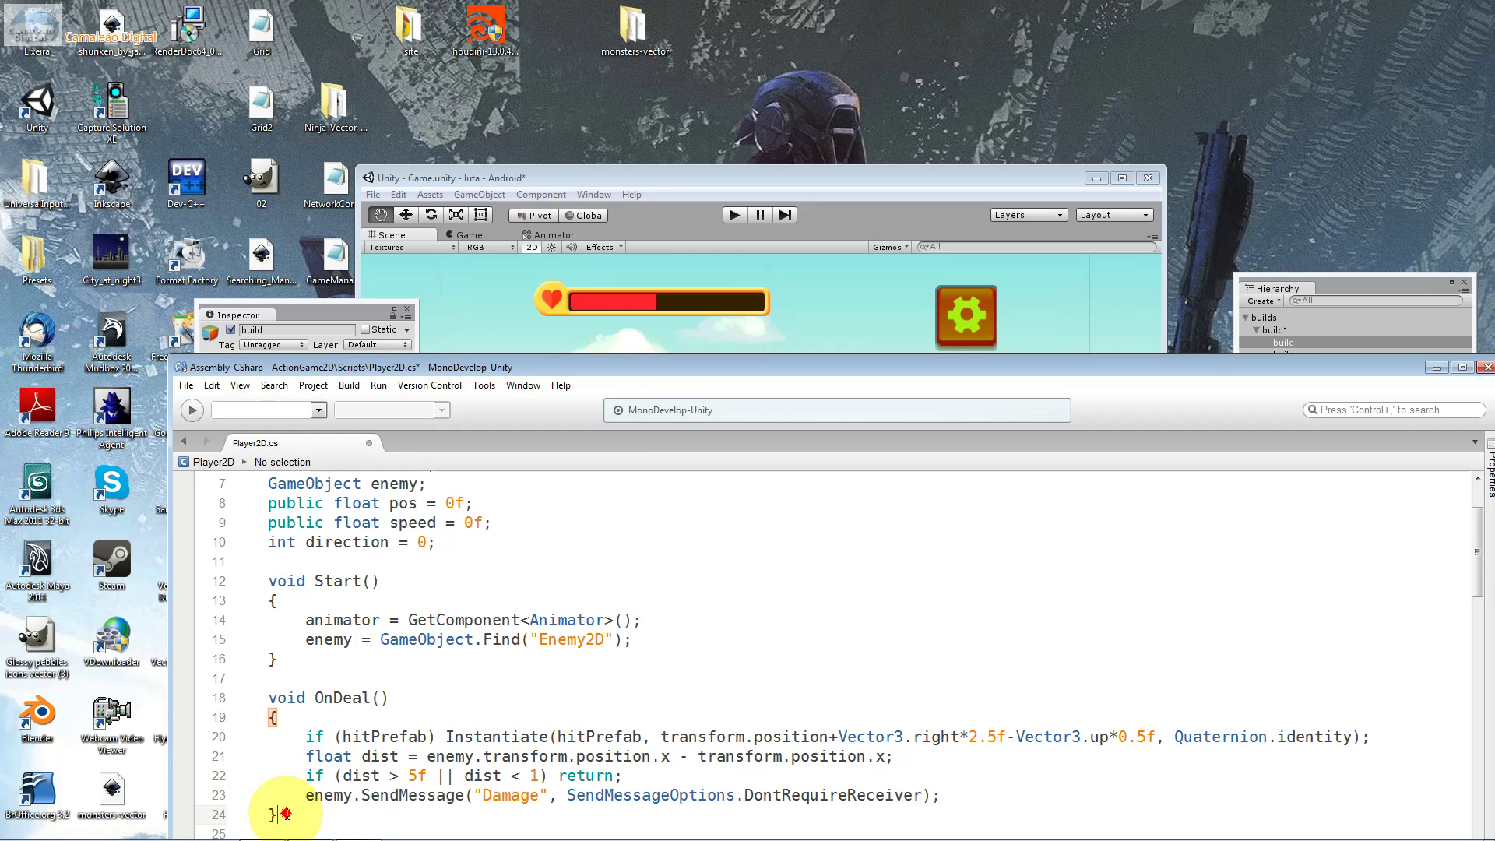
pyautogui.moveTo(285, 814)
pyautogui.mouseDown()
pyautogui.moveTo(204, 450)
pyautogui.moveTo(439, 424)
pyautogui.mouseUp()
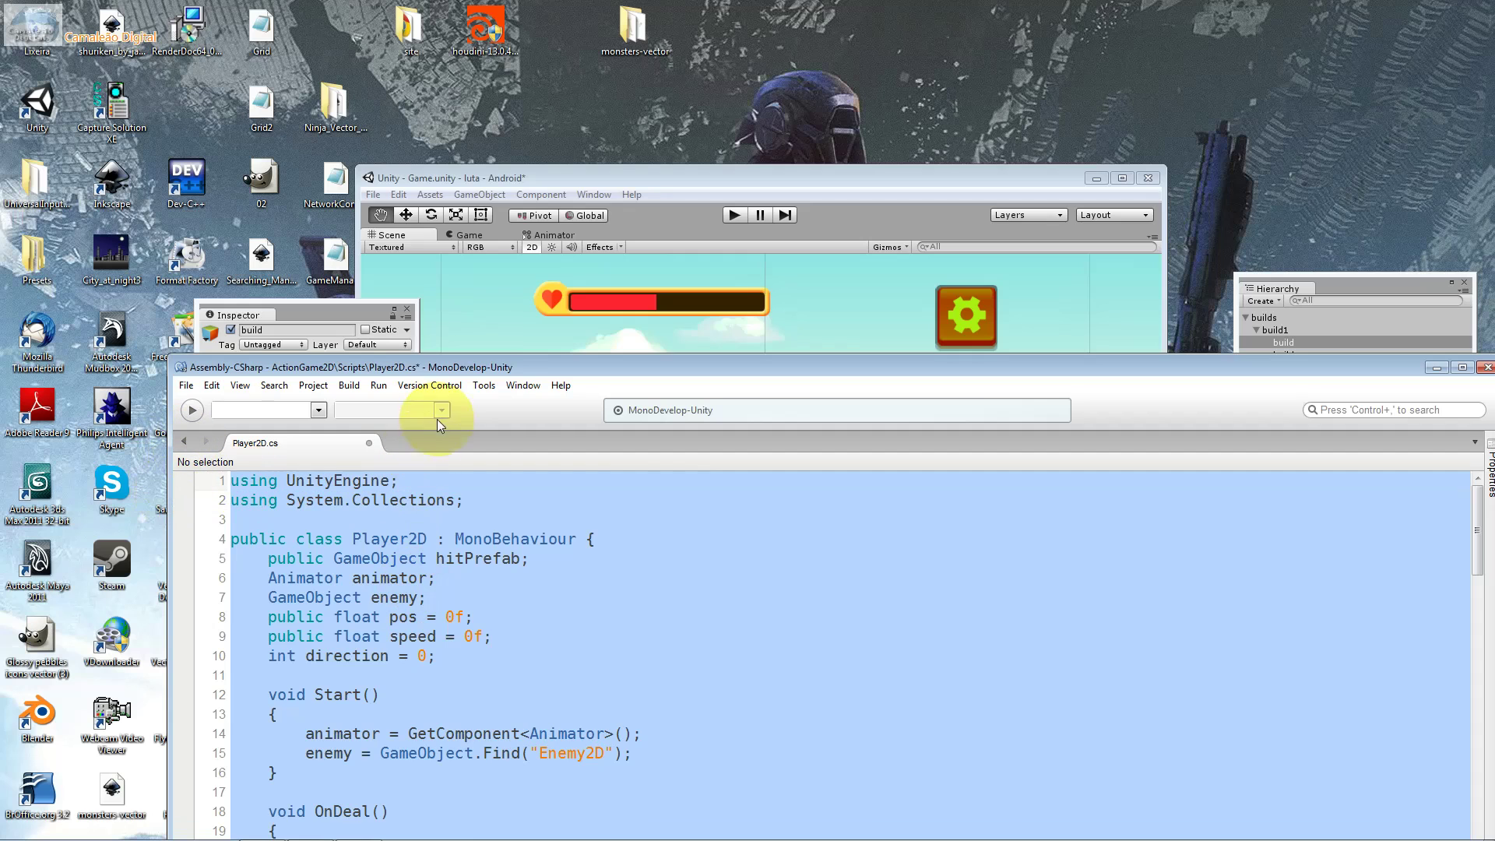
pyautogui.moveTo(477, 367); pyautogui.dragTo(414, 136)
pyautogui.scroll(-4, 385, 436)
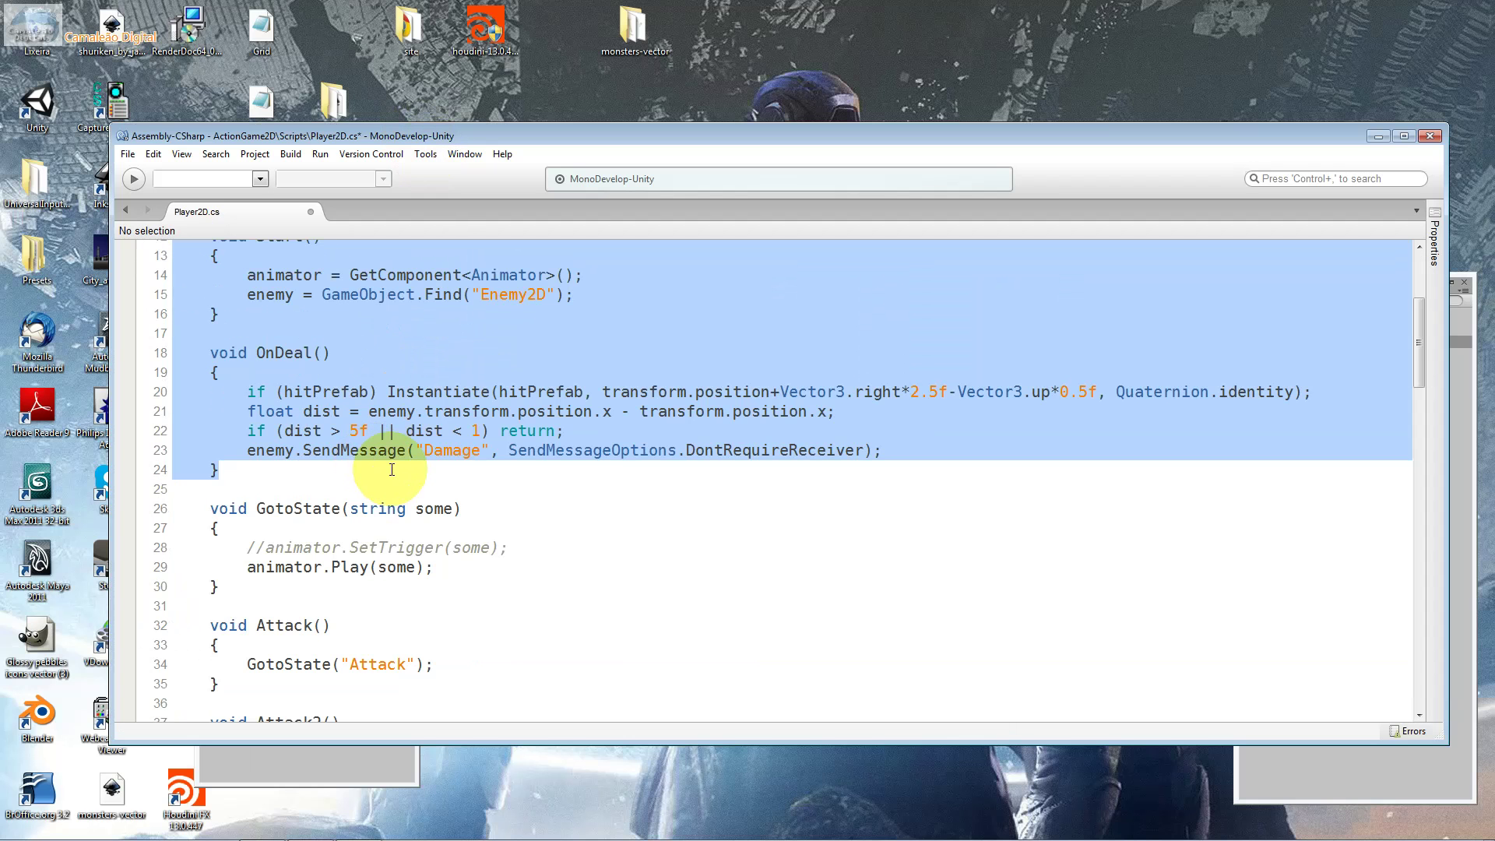
pyautogui.moveTo(358, 443)
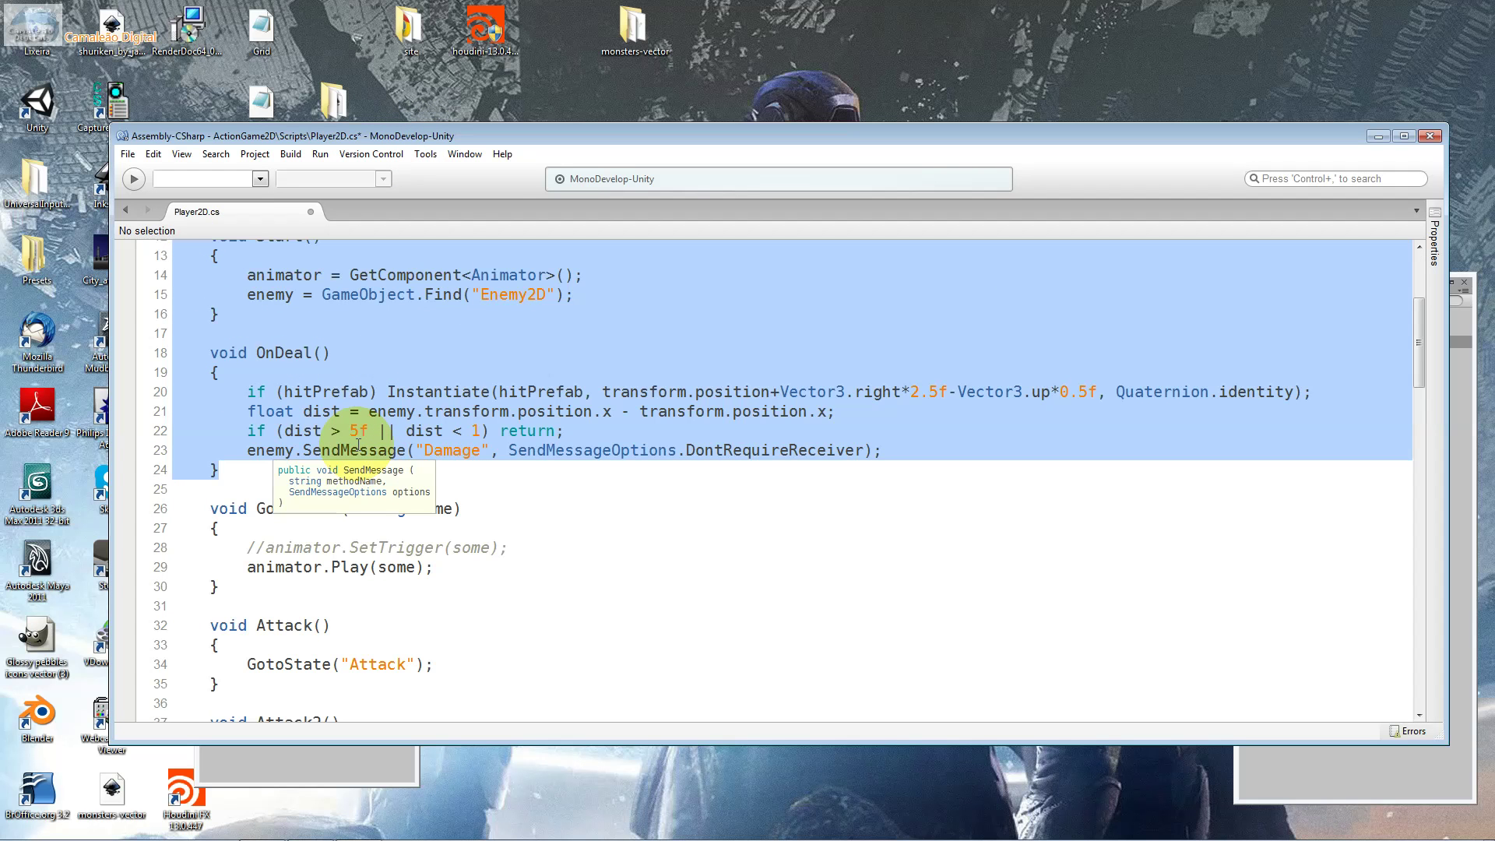